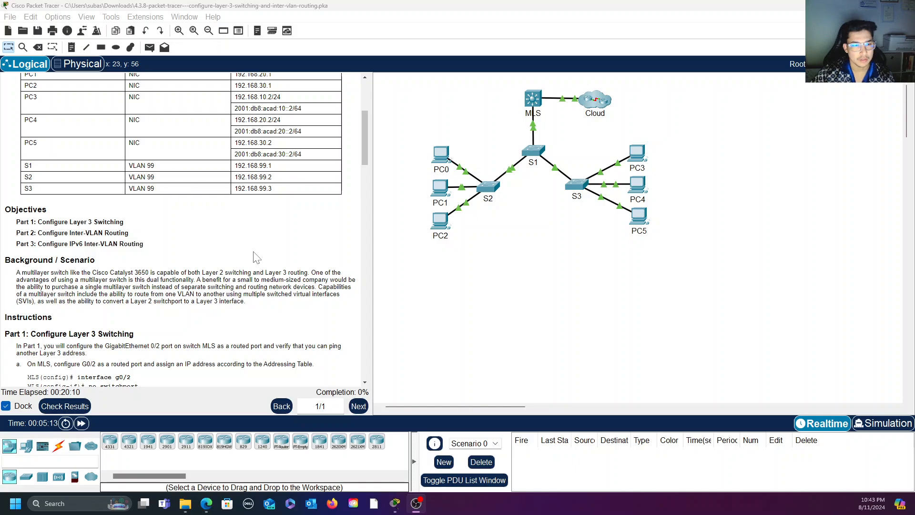
- Read the lab objectives and the Part 1 instructions on configuring MLS port GigabitEthernet 0/2 as a routed port
{"action": "scroll", "coordinate": [256, 258], "scroll_direction": "down", "scroll_amount": 1}
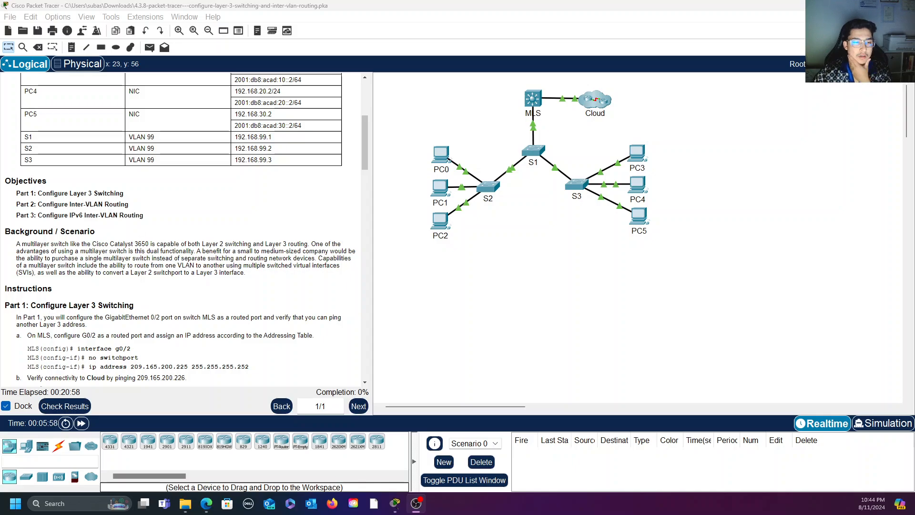
{"action": "scroll", "coordinate": [234, 246], "scroll_direction": "down", "scroll_amount": 2}
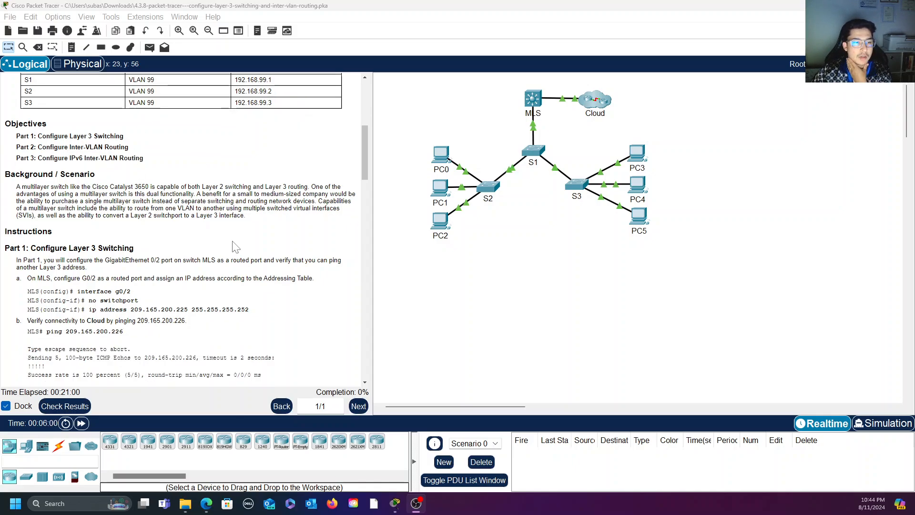
{"action": "scroll", "coordinate": [233, 245], "scroll_direction": "down", "scroll_amount": 1}
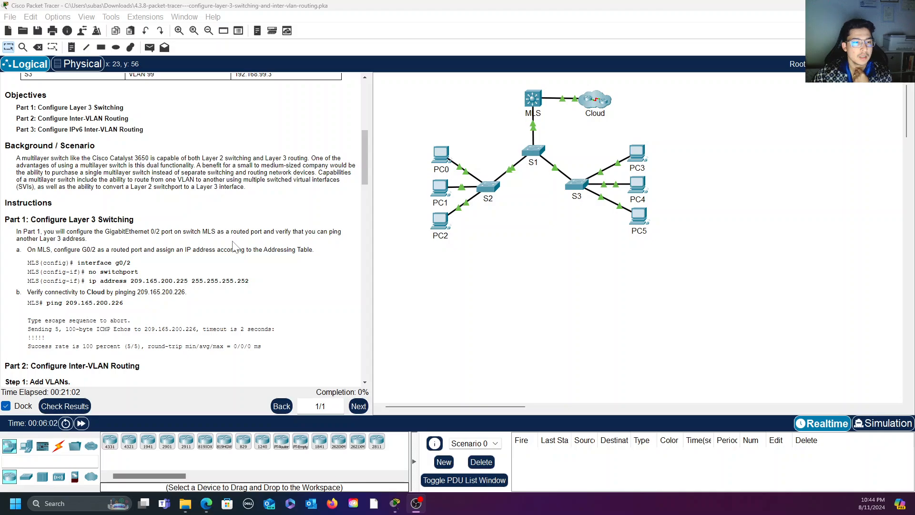
{"action": "scroll", "coordinate": [234, 246], "scroll_direction": "down", "scroll_amount": 1}
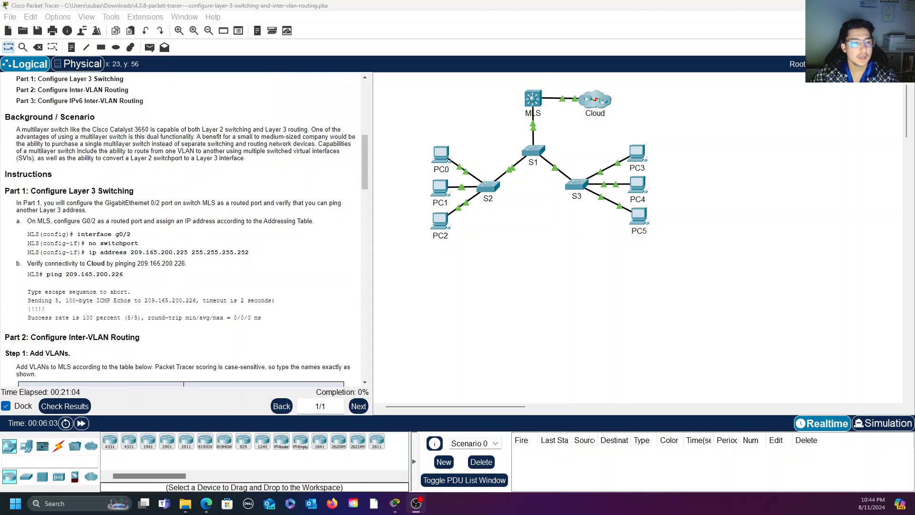
{"action": "scroll", "coordinate": [186, 230], "scroll_direction": "down", "scroll_amount": 1}
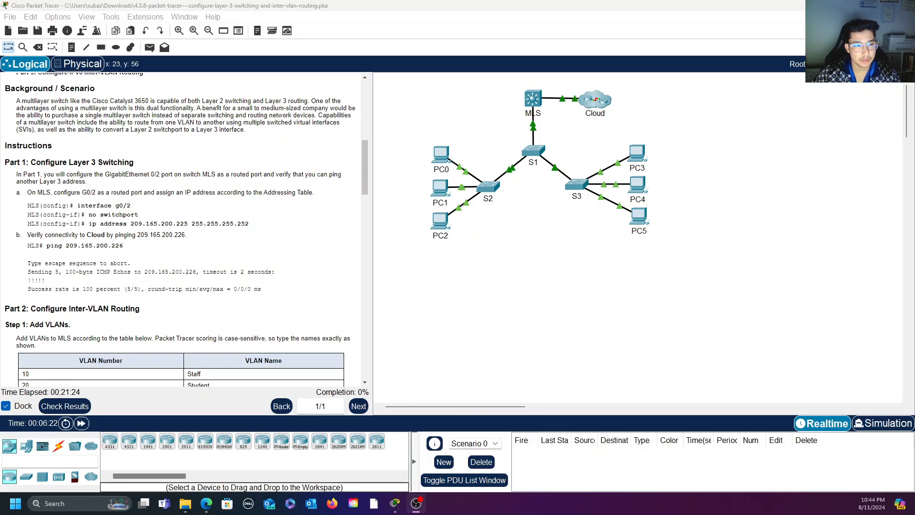
{"action": "left_click_drag", "start_coordinate": [105, 174], "coordinate": [215, 175]}
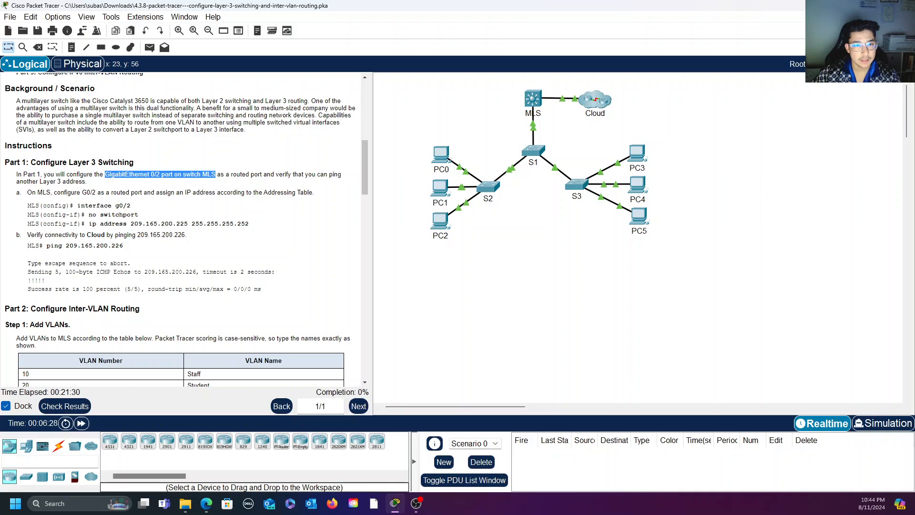
{"action": "double_click", "coordinate": [240, 174]}
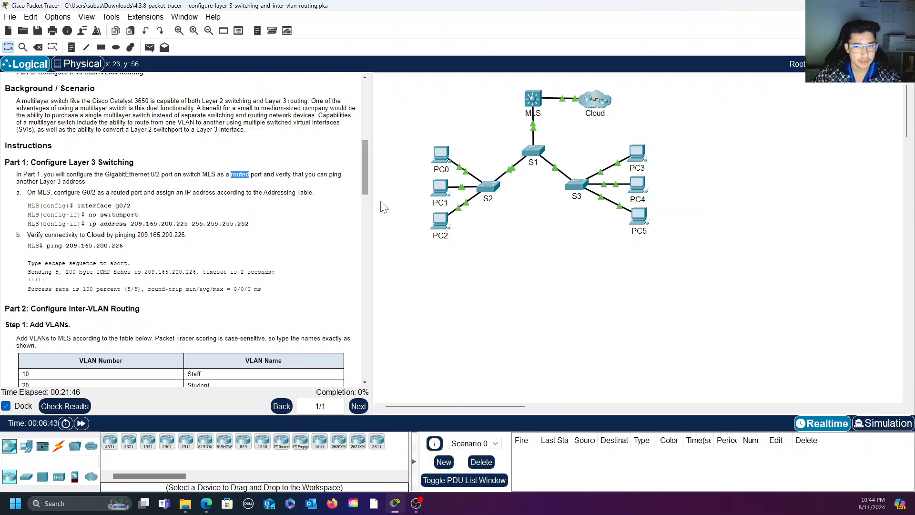
{"action": "left_click", "coordinate": [517, 241]}
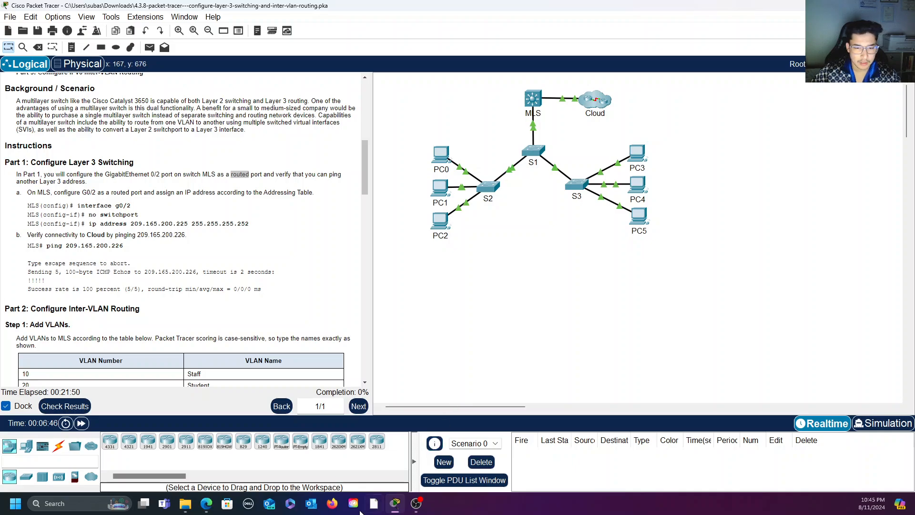
{"action": "left_click", "coordinate": [208, 508]}
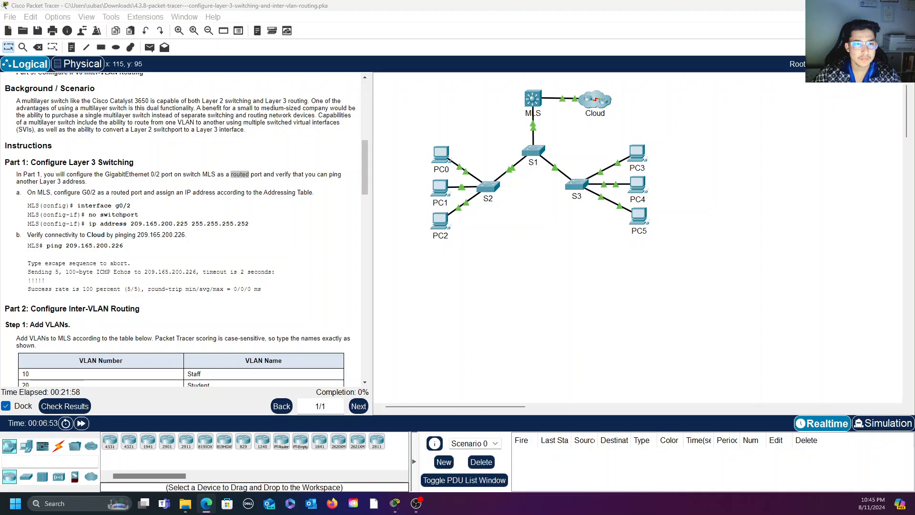
- Open the MLS command line beside the instructions and enter global configuration mode through privileged mode
{"action": "left_click", "coordinate": [537, 105]}
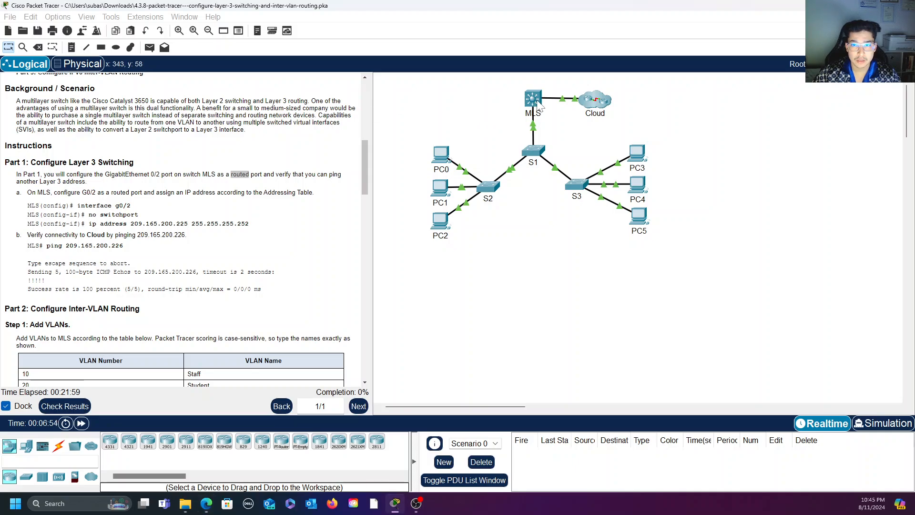
{"action": "left_click", "coordinate": [538, 105]}
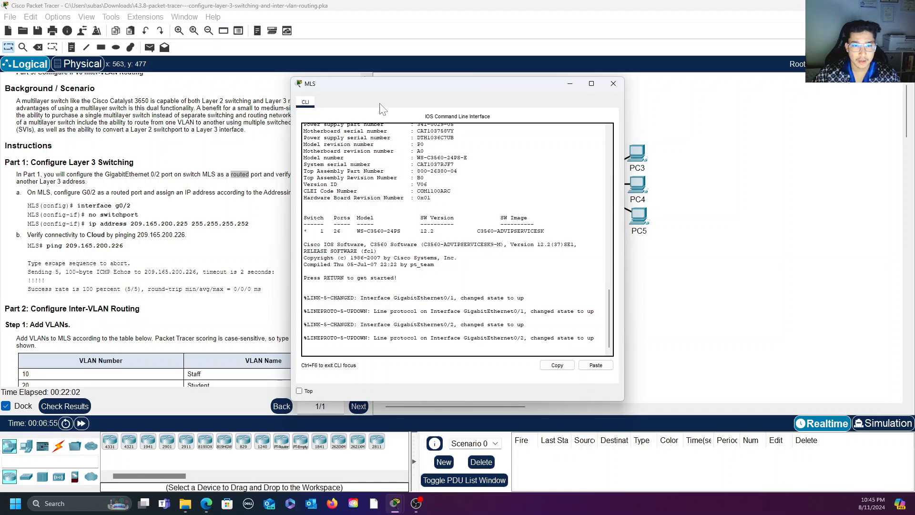
{"action": "left_click_drag", "start_coordinate": [448, 87], "coordinate": [659, 80]}
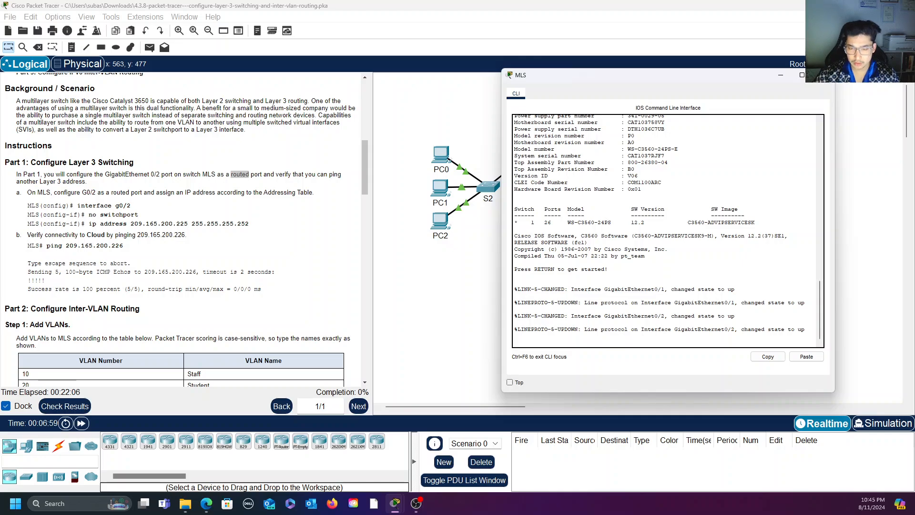
{"action": "key", "text": "Return"}
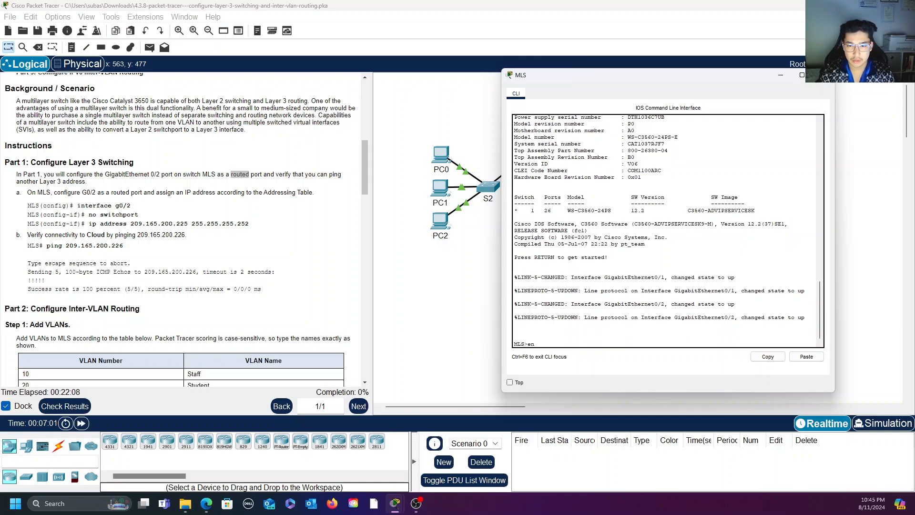
{"action": "type", "text": "enable"}
{"action": "key", "text": "Return"}
{"action": "type", "text": "co"}
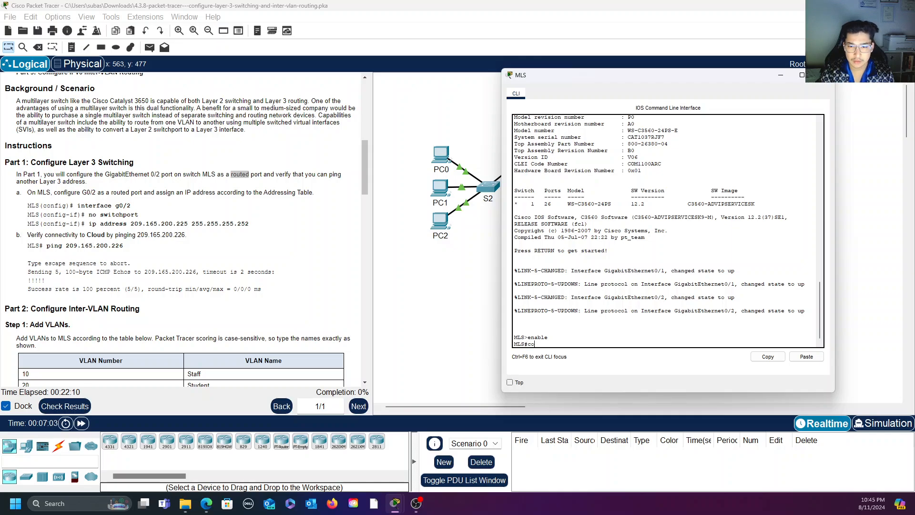
{"action": "type", "text": "nfig term"}
{"action": "key", "text": "Return"}
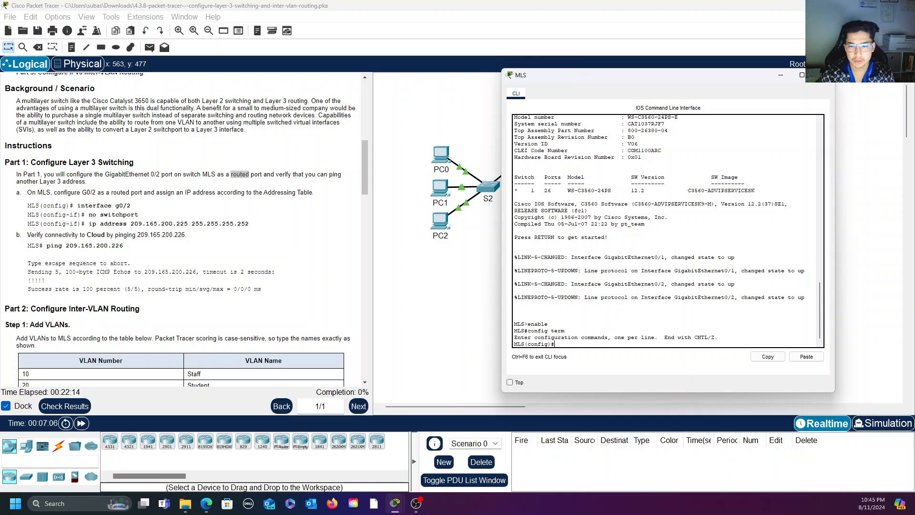
- Enter interface g0/2 on MLS and make it a routed port with no switchport
{"action": "type", "text": "interface"}
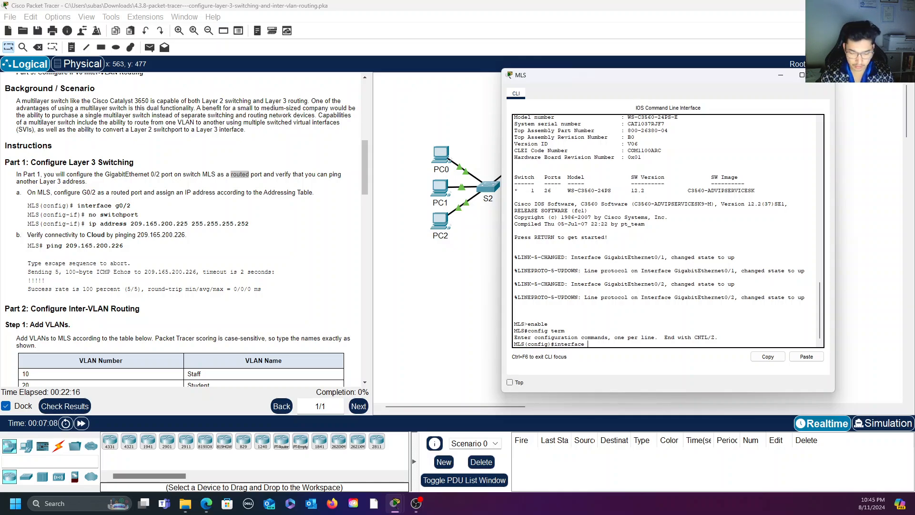
{"action": "type", "text": " g0/2"}
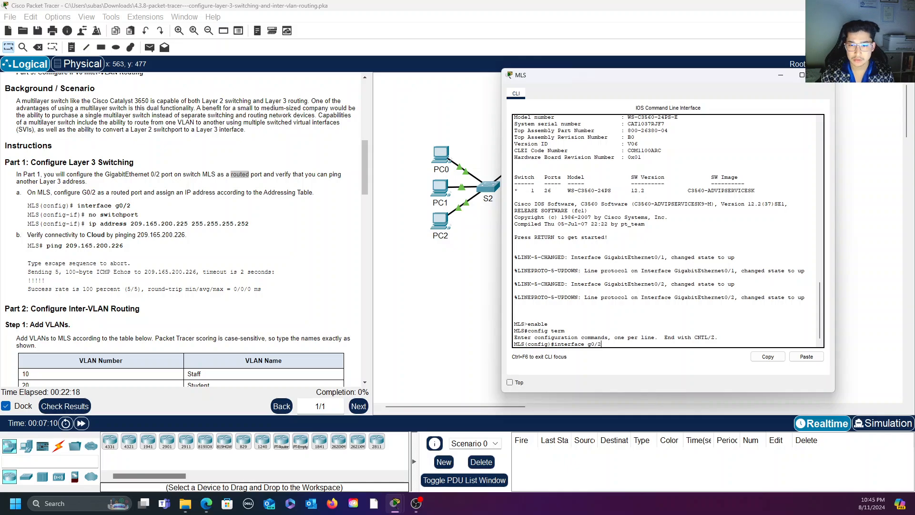
{"action": "key", "text": "Return"}
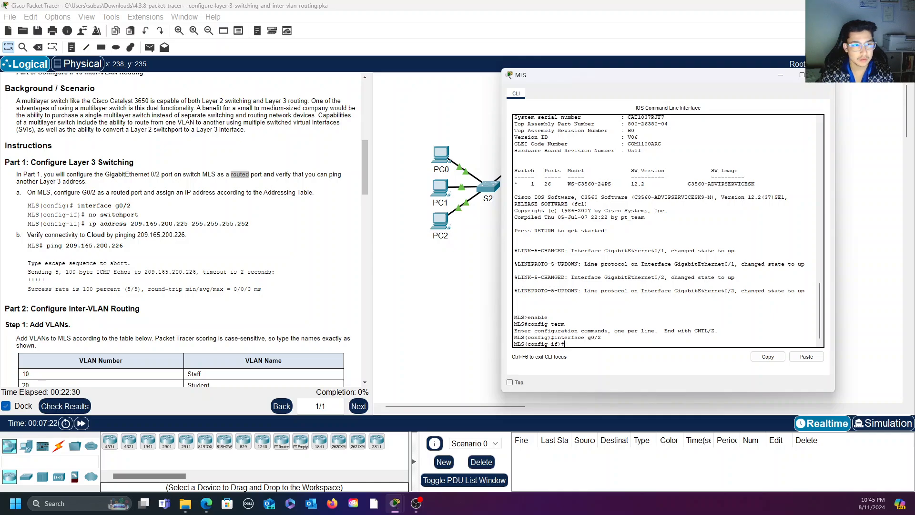
{"action": "type", "text": "swi"}
{"action": "key", "text": "BackSpace"}
{"action": "key", "text": "BackSpace"}
{"action": "key", "text": "BackSpace"}
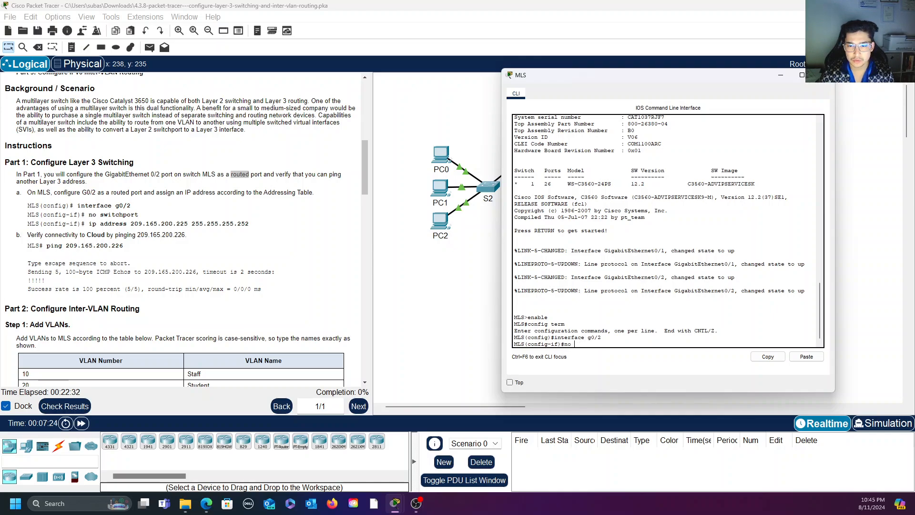
{"action": "type", "text": "switchpor"}
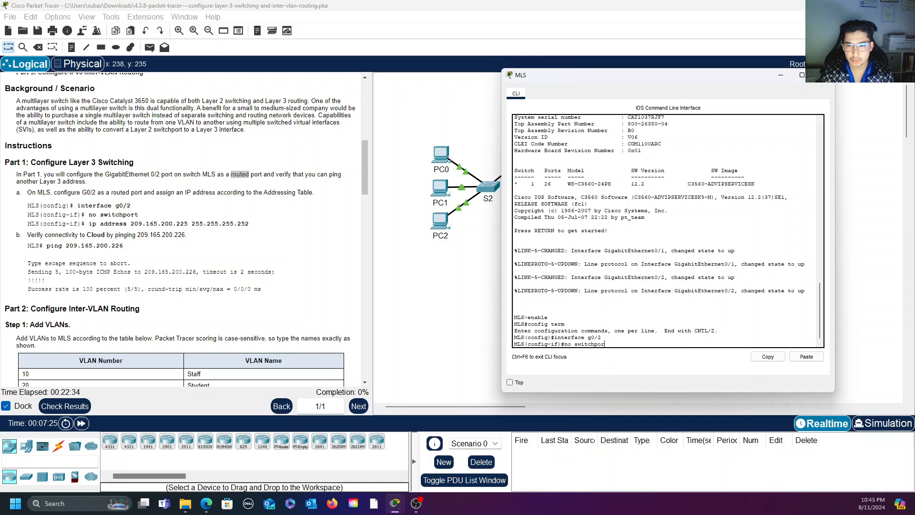
{"action": "type", "text": "t"}
{"action": "key", "text": "Return"}
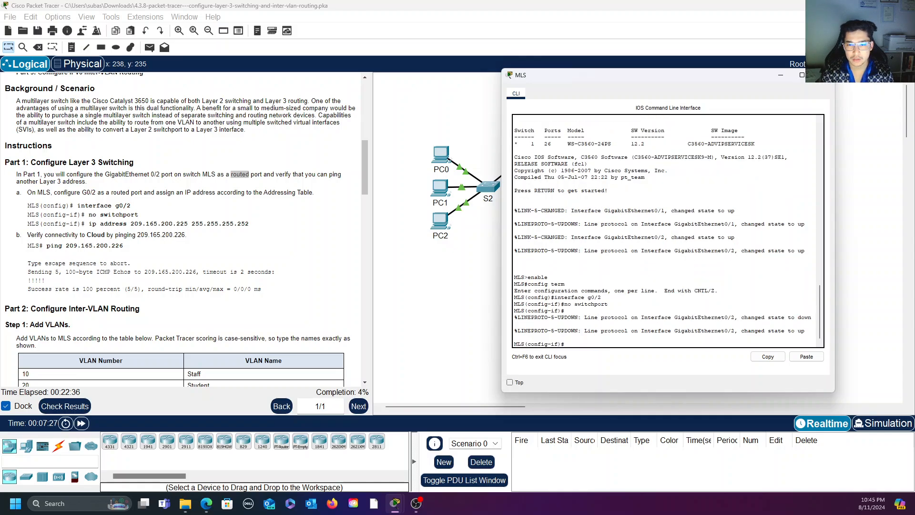
{"action": "key", "text": "Return"}
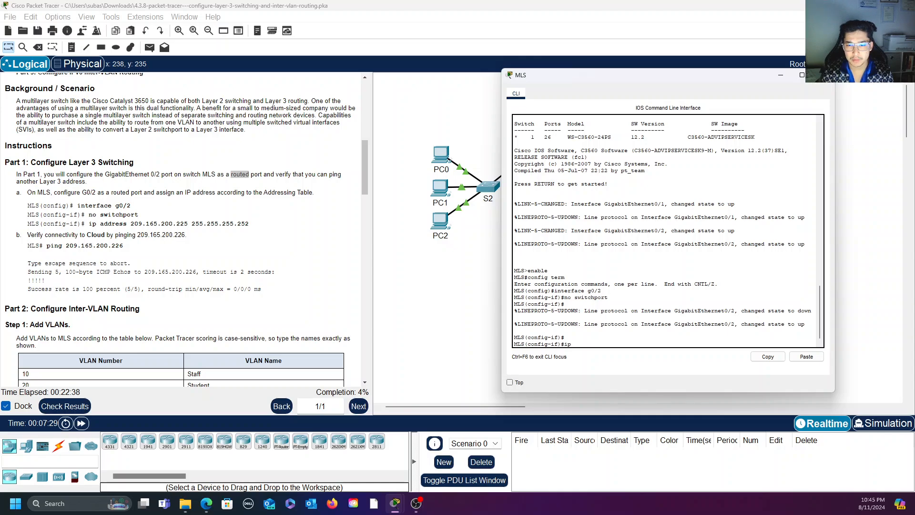
- Try to assign IP address 209.165.200.225 with mask 255.255.255.252 to interface g0/2
{"action": "type", "text": "ip adddress"}
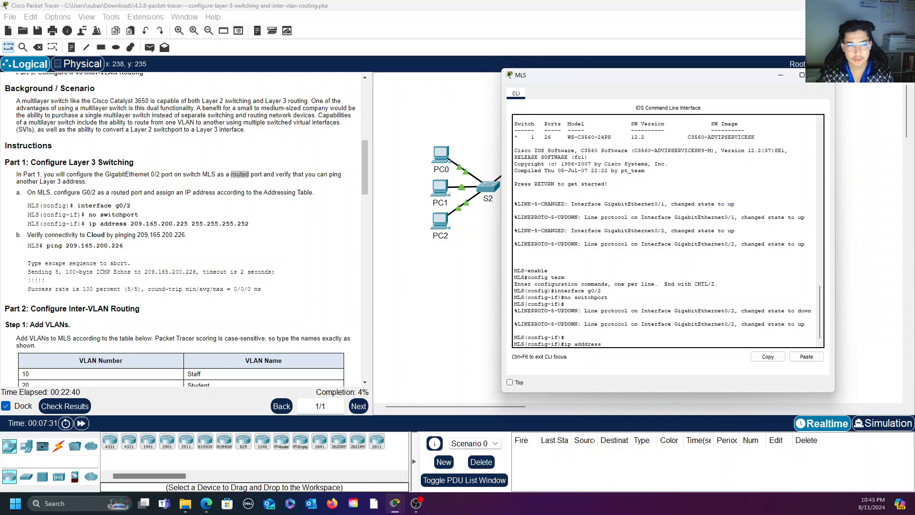
{"action": "type", "text": " 209"}
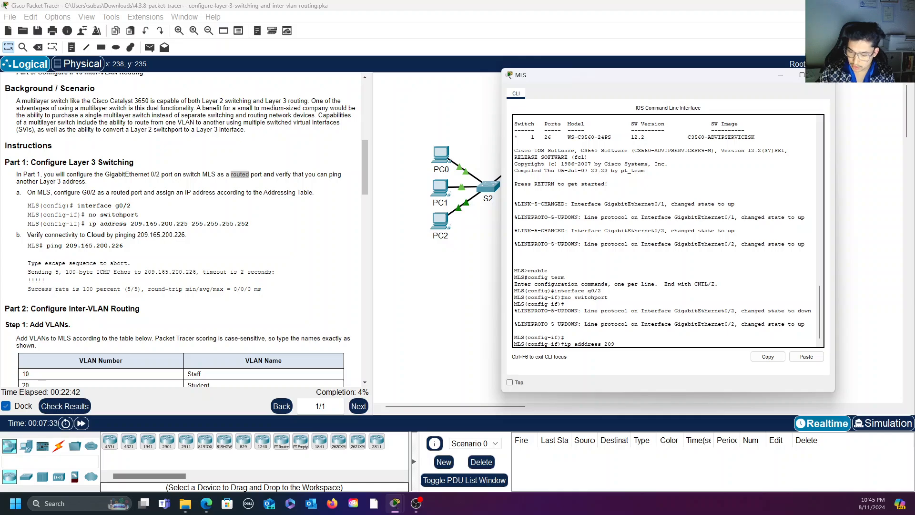
{"action": "type", "text": ".165."}
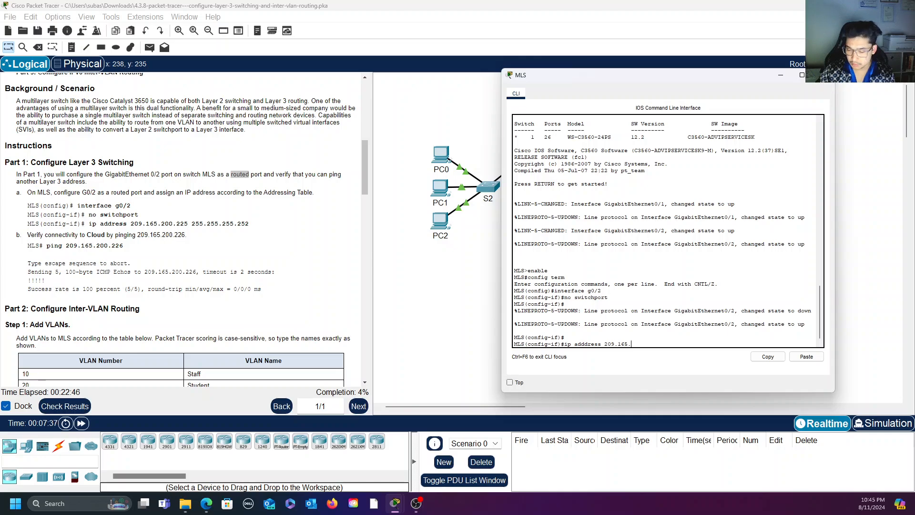
{"action": "type", "text": "200.225 255.255."}
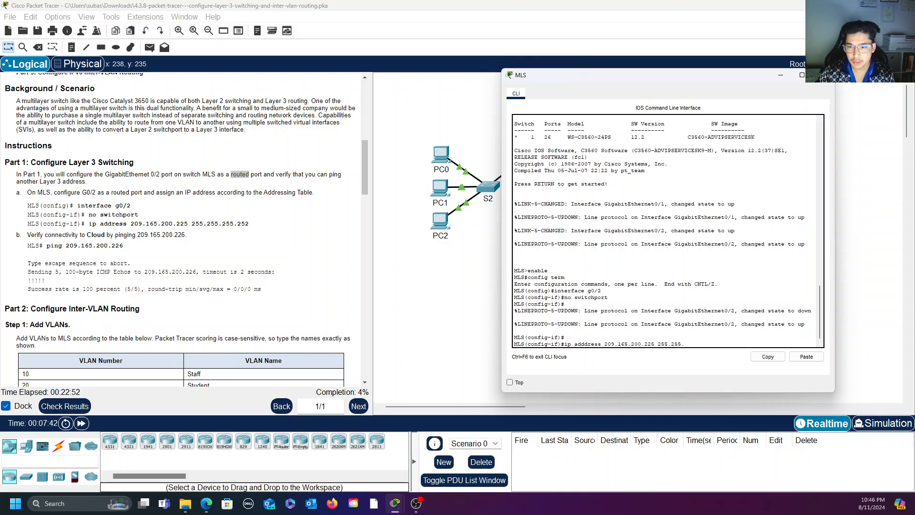
{"action": "type", "text": "255"}
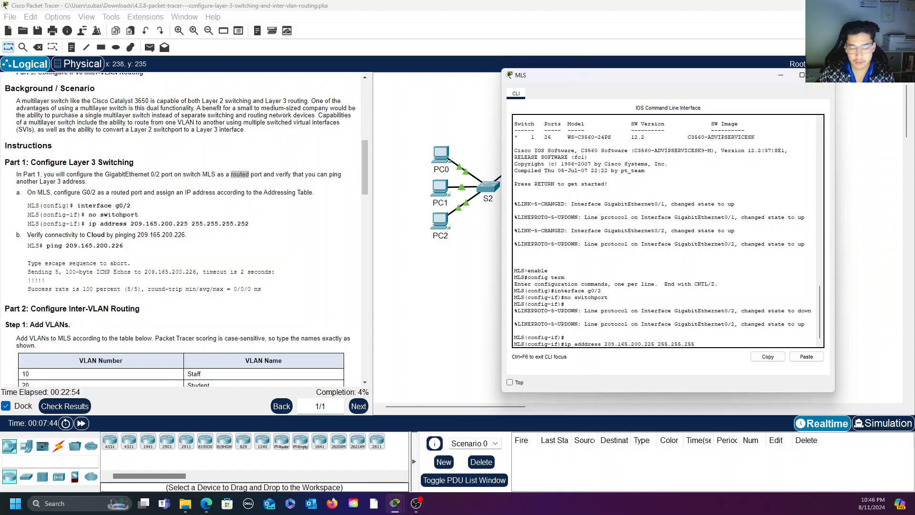
{"action": "type", "text": ".252"}
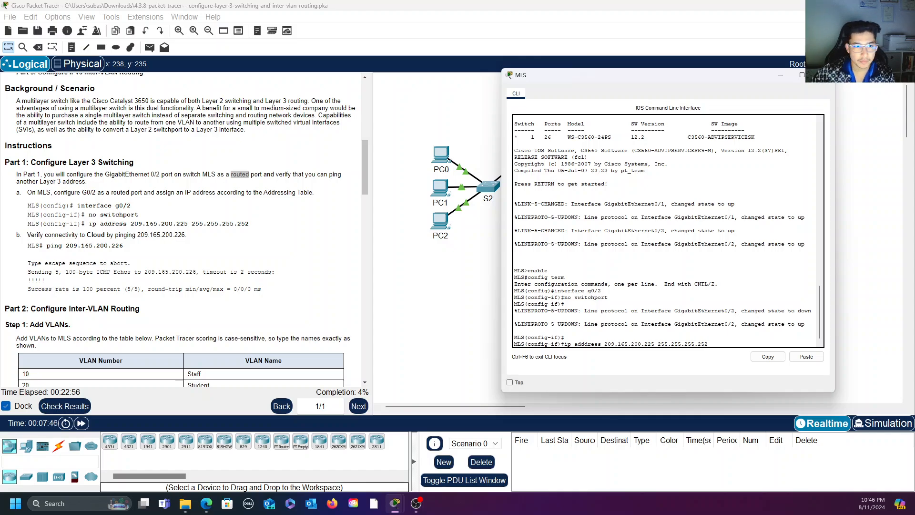
{"action": "key", "text": "Return"}
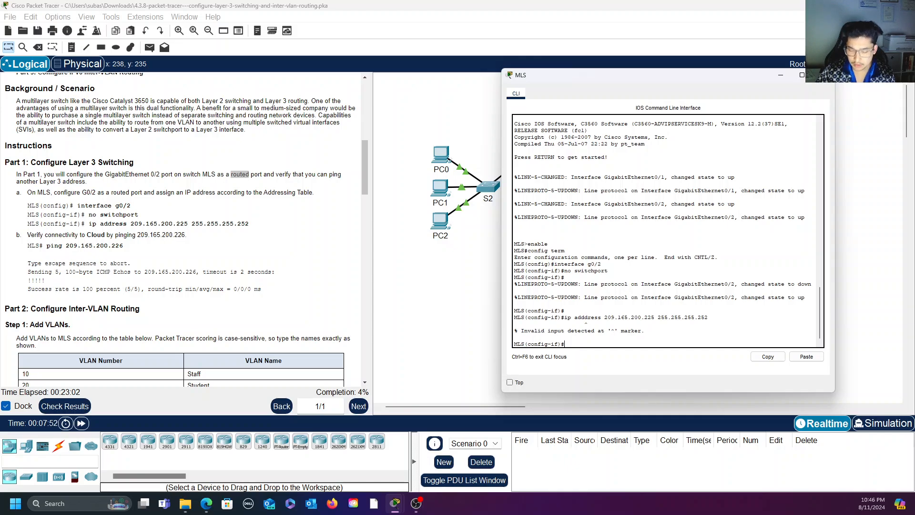
- Recall the IP assignment command, correct the spelling of "address", and run ip address 209.165.200.225 255.255.255.252
{"action": "key", "text": "Up"}
{"action": "key", "text": "Left"}
{"action": "key", "text": "Left"}
{"action": "key", "text": "Left"}
{"action": "key", "text": "Left"}
{"action": "key", "text": "Left"}
{"action": "key", "text": "Left"}
{"action": "key", "text": "Left"}
{"action": "key", "text": "Left"}
{"action": "key", "text": "Left"}
{"action": "key", "text": "Left"}
{"action": "key", "text": "Left"}
{"action": "key", "text": "Left"}
{"action": "key", "text": "Left"}
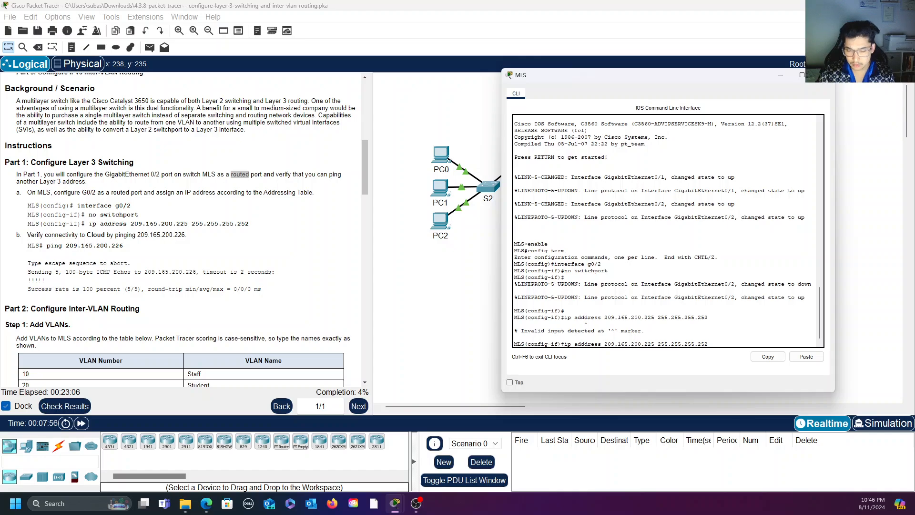
{"action": "key", "text": "Left"}
{"action": "key", "text": "BackSpace"}
{"action": "key", "text": "Return"}
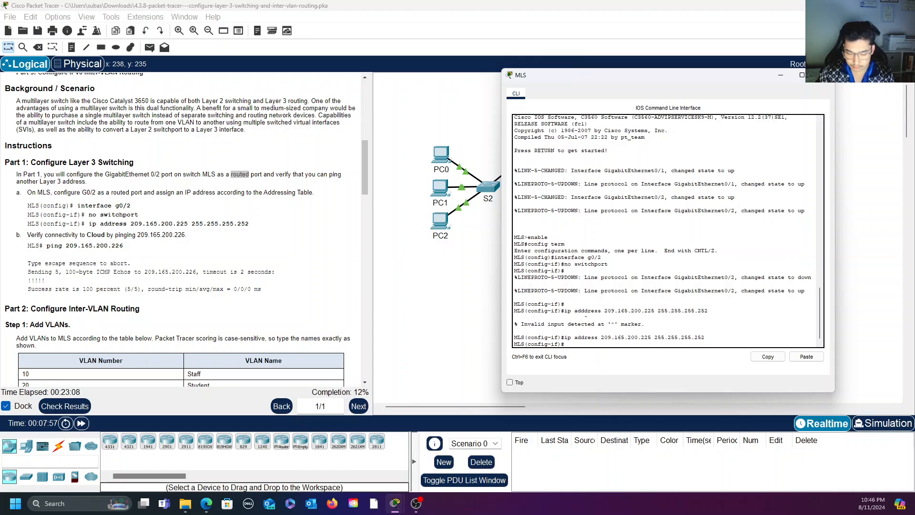
- Enable interface g0/2 with no shutdown and look back over the commands entered
{"action": "type", "text": "no shutdown"}
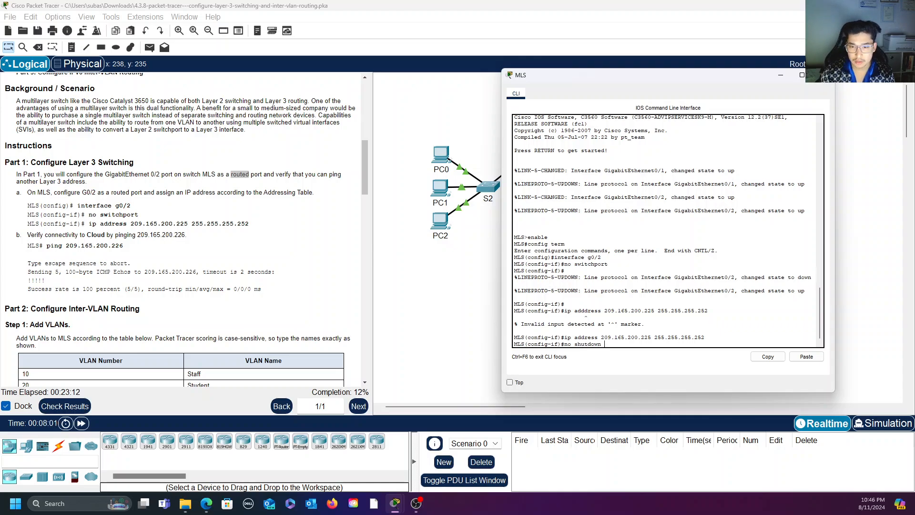
{"action": "key", "text": "Return"}
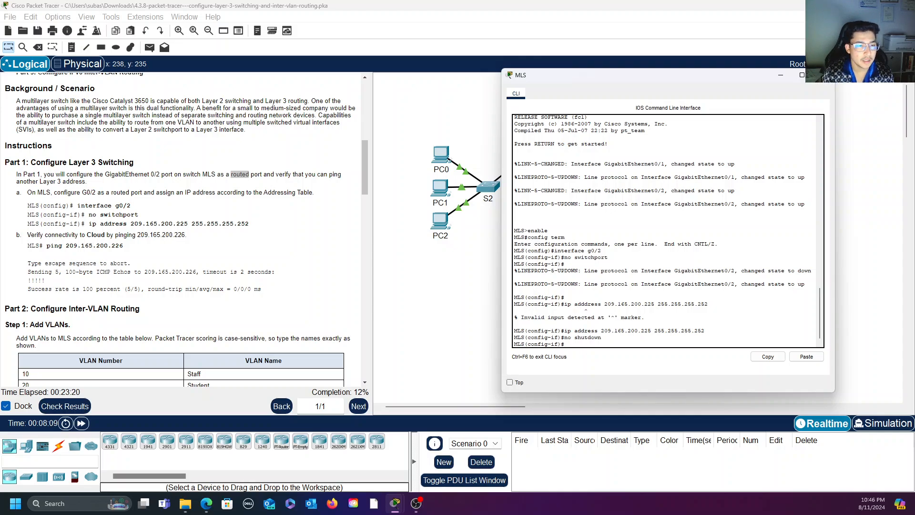
{"action": "scroll", "coordinate": [620, 286], "scroll_direction": "up", "scroll_amount": 4}
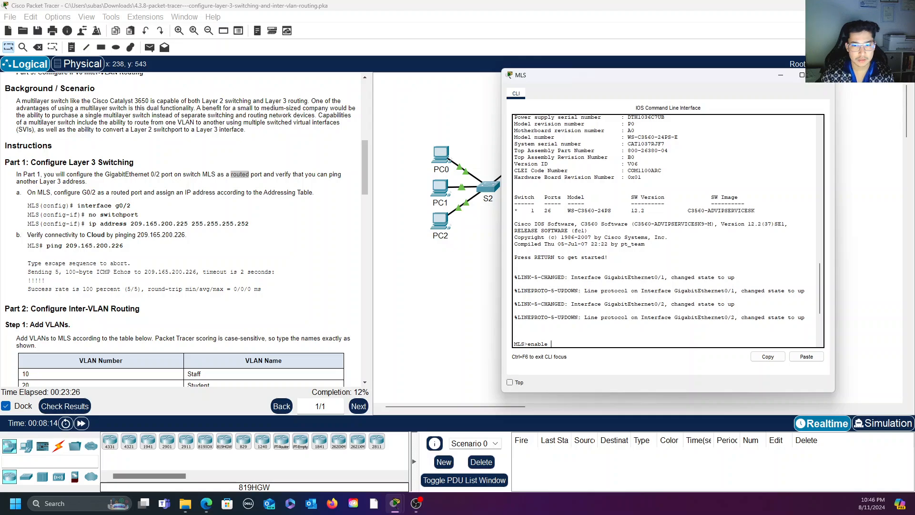
{"action": "key", "text": "Return"}
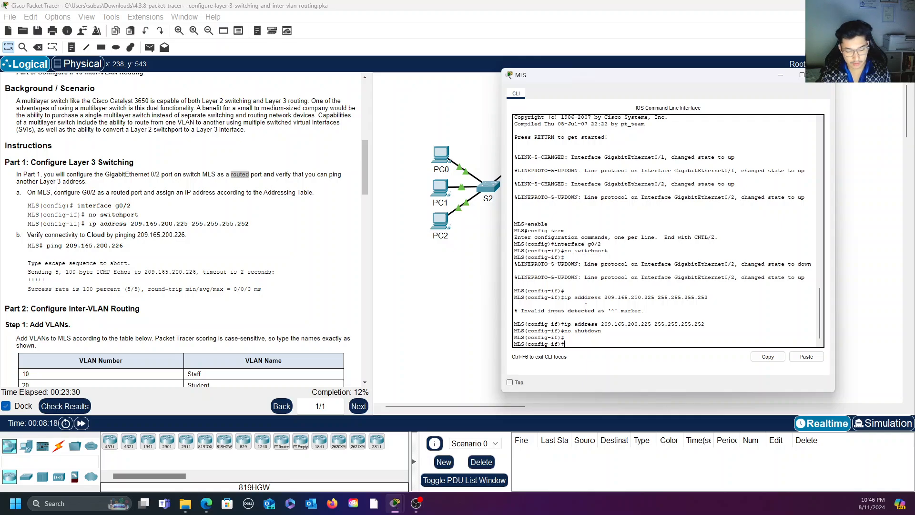
- Leave configuration mode on MLS and ping 209.165.200.226 twice to verify connectivity to Cloud
{"action": "key", "text": "ctrl+z"}
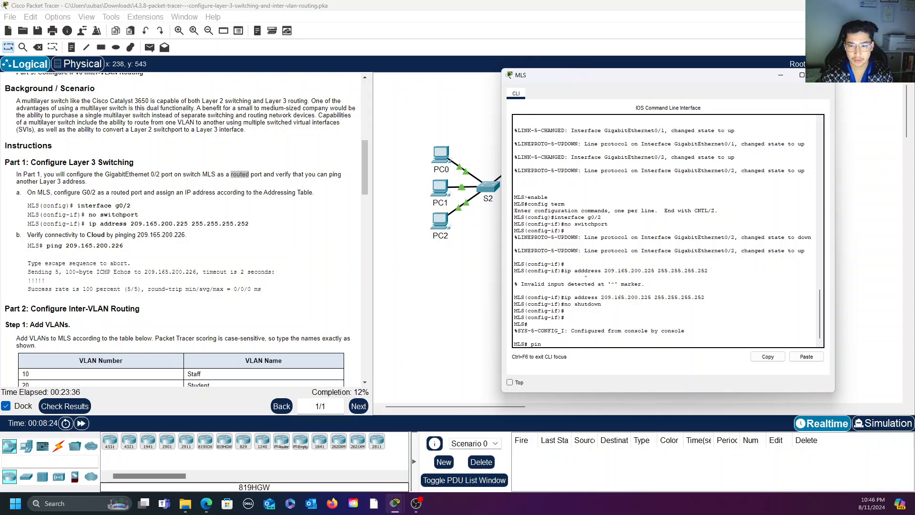
{"action": "type", "text": "ping 209"}
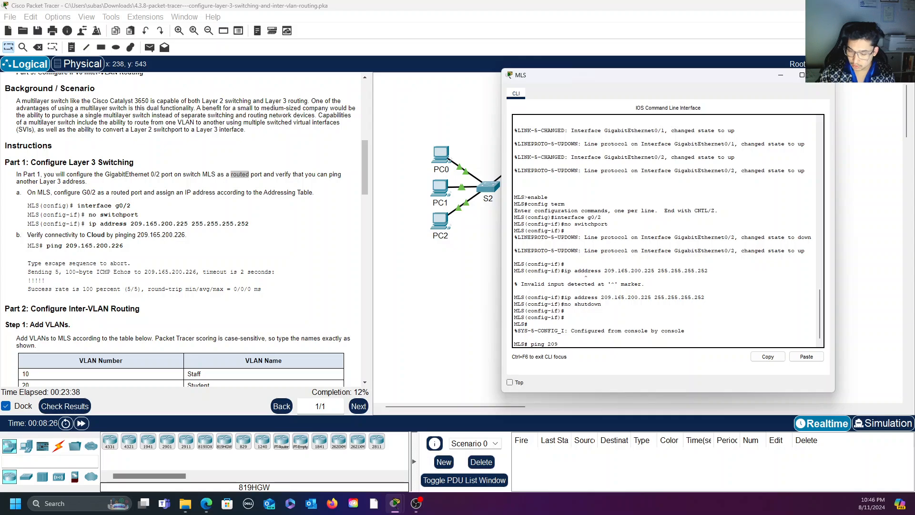
{"action": "type", "text": ".165."}
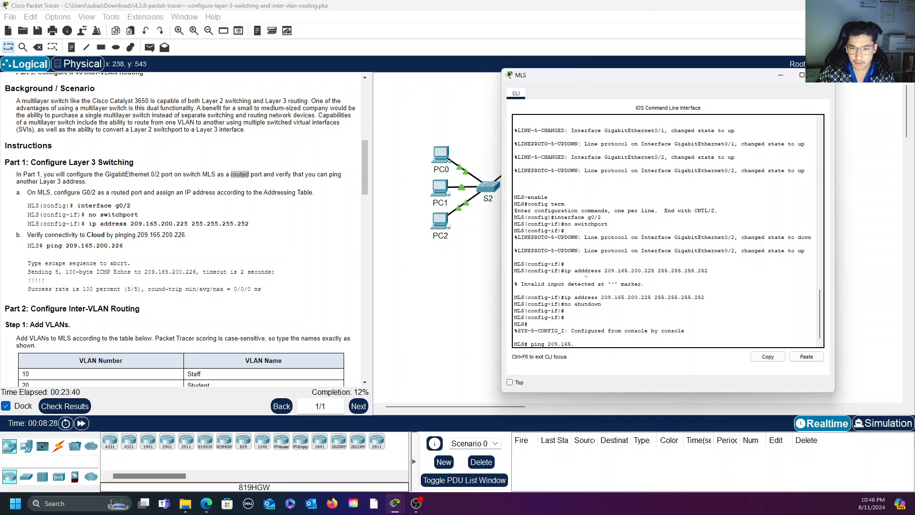
{"action": "type", "text": "200."}
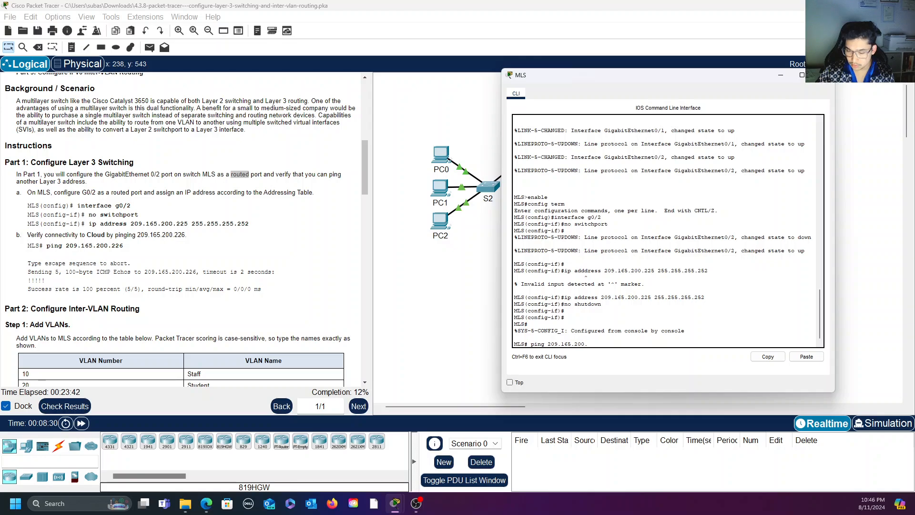
{"action": "type", "text": "226"}
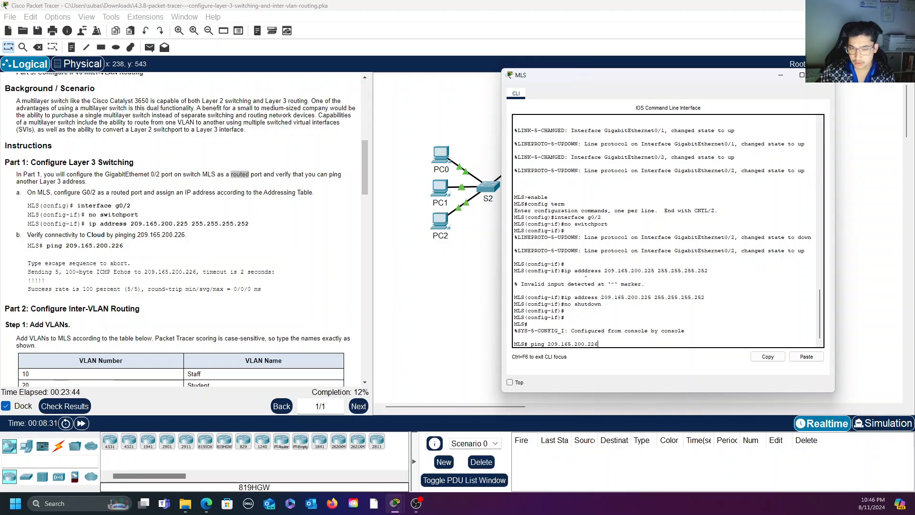
{"action": "key", "text": "Return"}
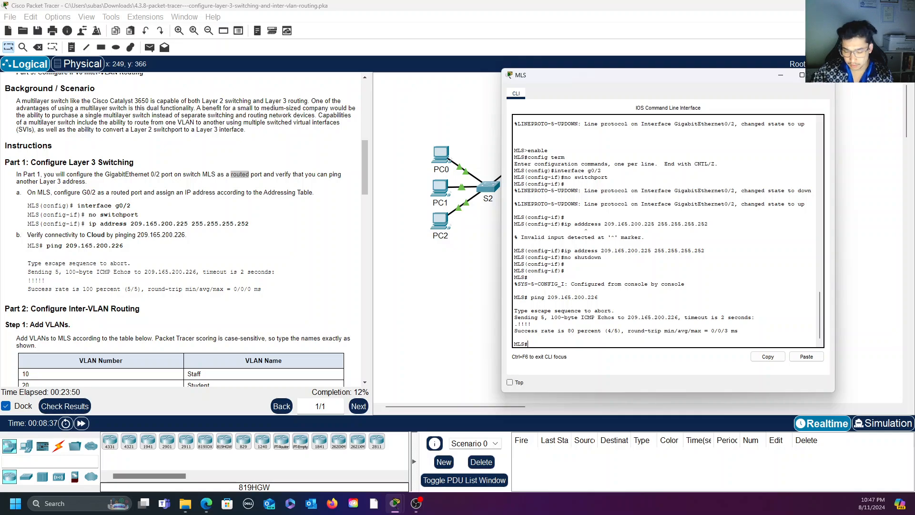
{"action": "key", "text": "Up"}
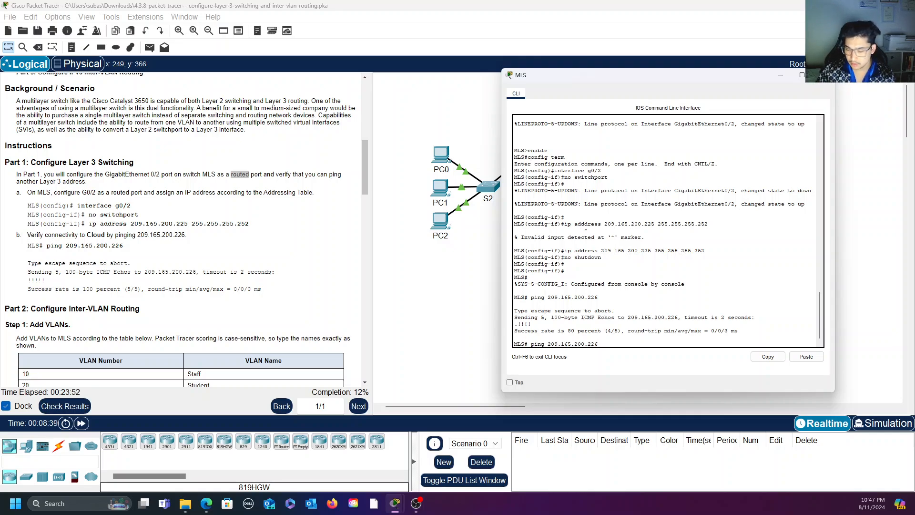
{"action": "key", "text": "Return"}
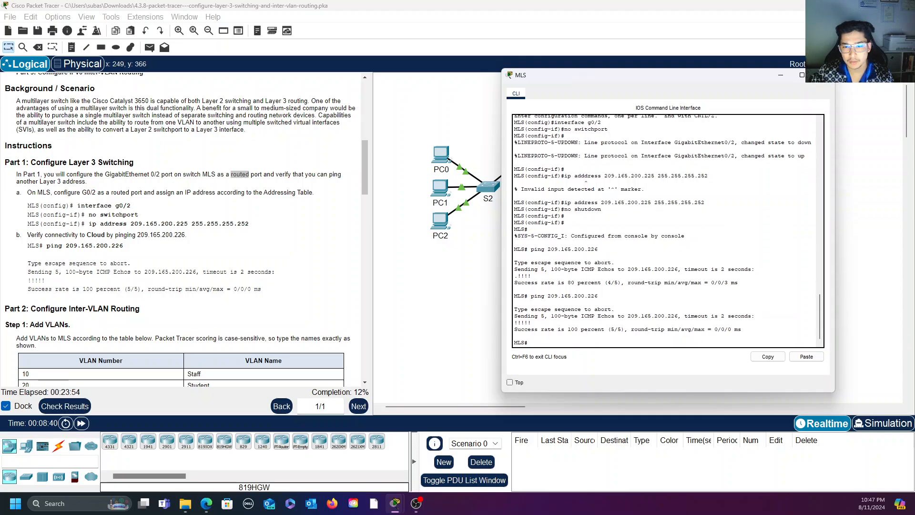
- Enter global configuration mode on MLS and create VLAN 10 with the name Staff
{"action": "scroll", "coordinate": [186, 229], "scroll_direction": "down", "scroll_amount": 1}
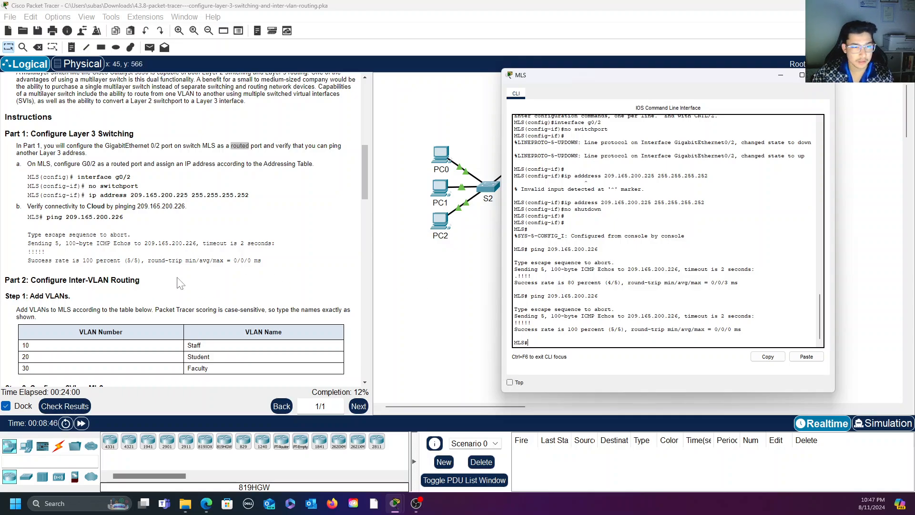
{"action": "scroll", "coordinate": [181, 224], "scroll_direction": "down", "scroll_amount": 2}
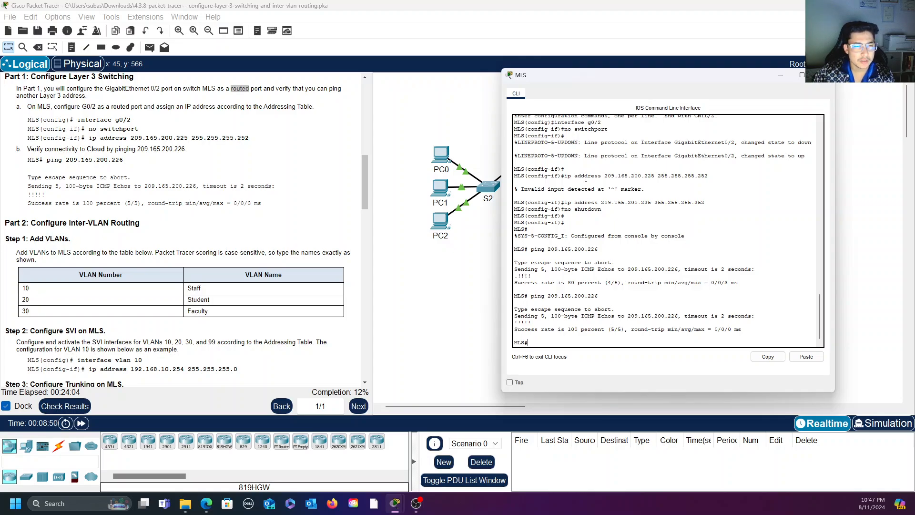
{"action": "scroll", "coordinate": [145, 234], "scroll_direction": "down", "scroll_amount": 3}
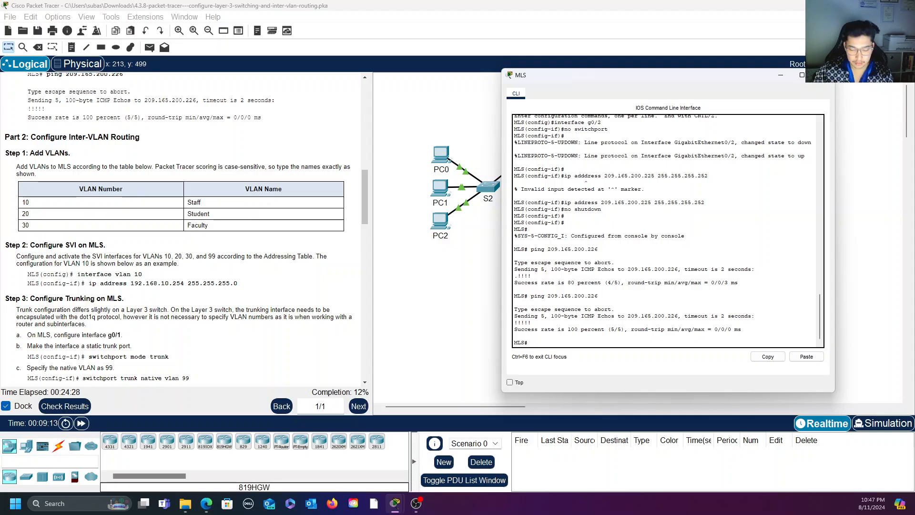
{"action": "type", "text": "config"}
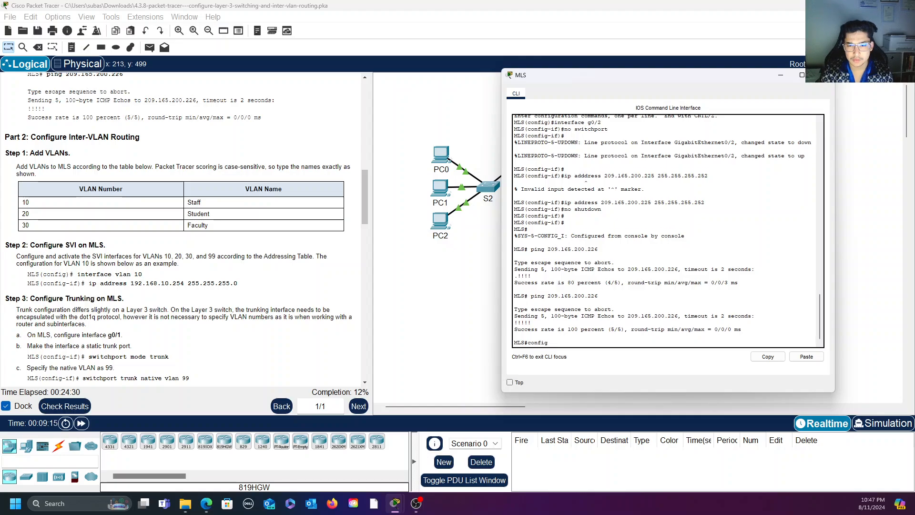
{"action": "key", "text": "Return"}
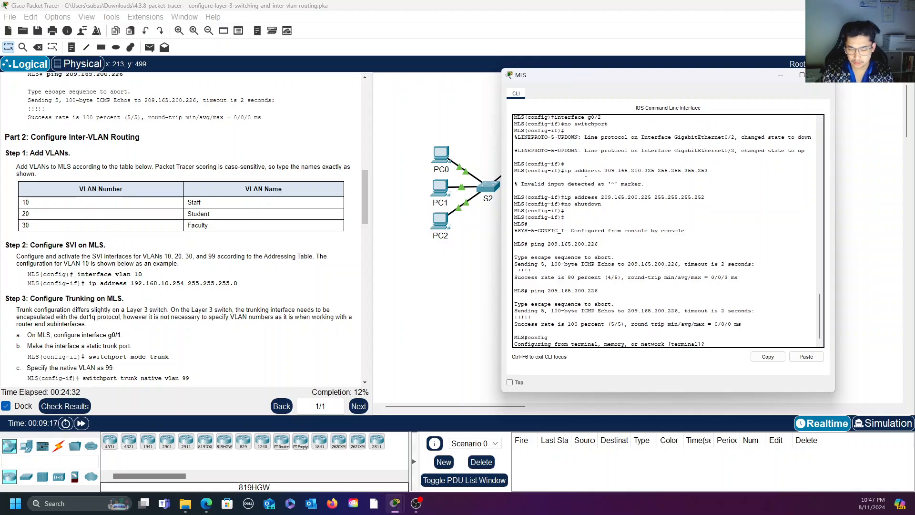
{"action": "key", "text": "Return"}
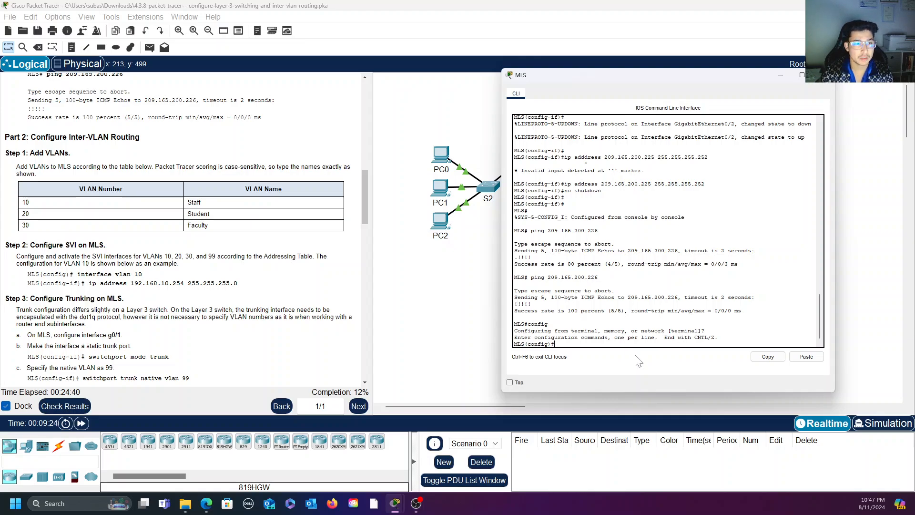
{"action": "type", "text": "vlan 10"}
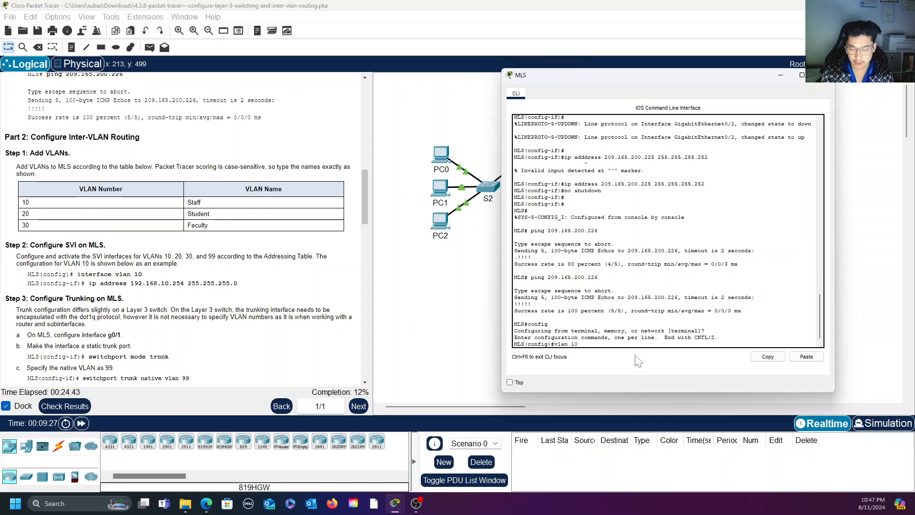
{"action": "key", "text": "Return"}
{"action": "type", "text": "name"}
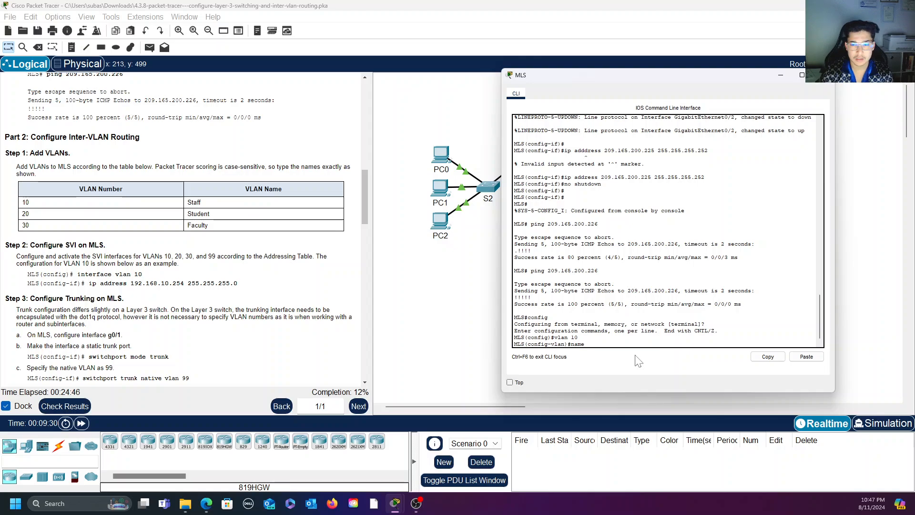
{"action": "type", "text": " Staff"}
{"action": "key", "text": "Return"}
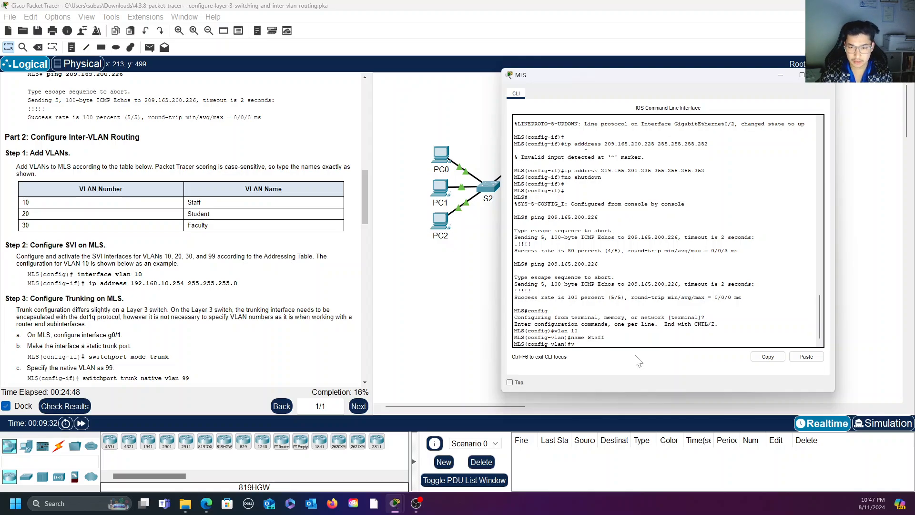
- Create VLAN 20 on MLS with the name Student
{"action": "type", "text": "vlan 20"}
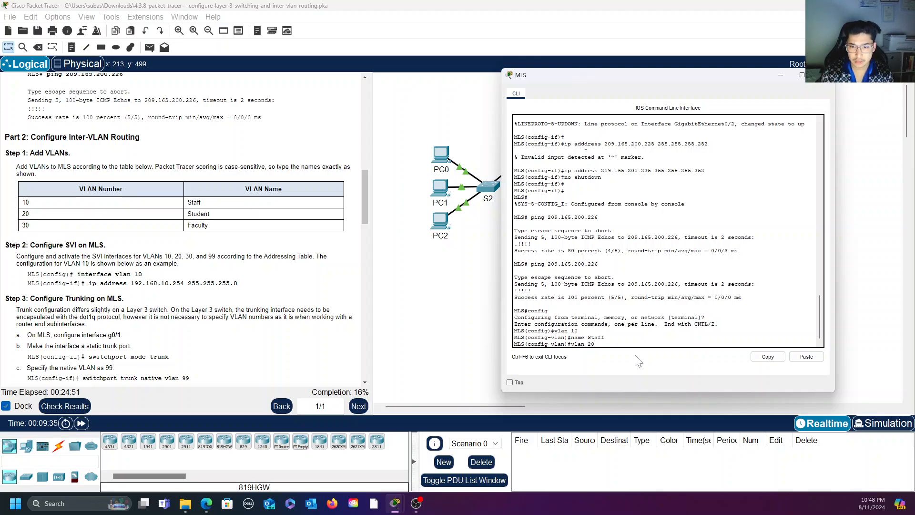
{"action": "key", "text": "Return"}
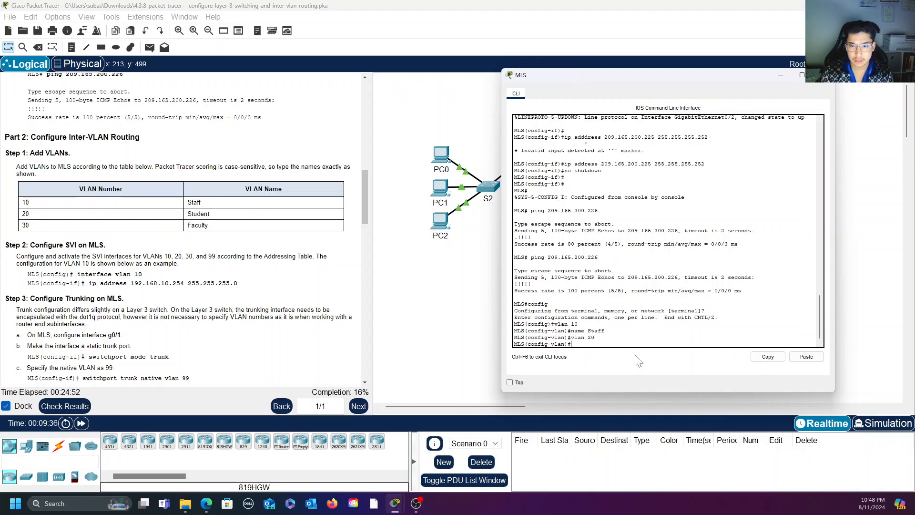
{"action": "type", "text": "name "}
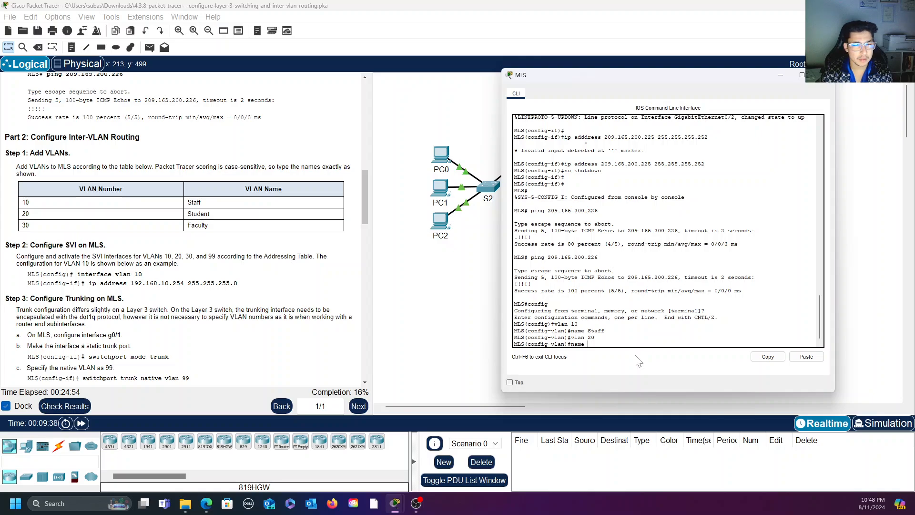
{"action": "type", "text": "Studen"}
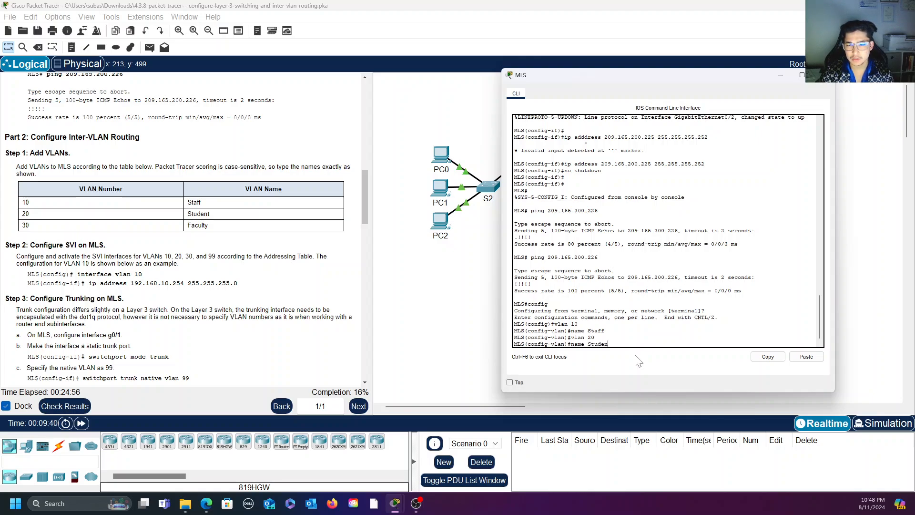
{"action": "type", "text": "t"}
{"action": "key", "text": "Return"}
- Create VLAN 30 on MLS with the name Faculty
{"action": "type", "text": "vlan)#vlan"}
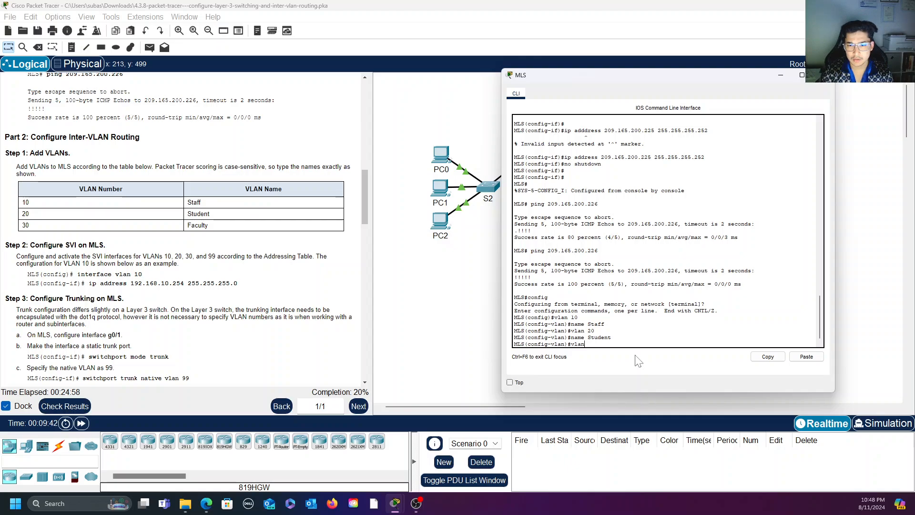
{"action": "type", "text": " 30"}
{"action": "key", "text": "Return"}
{"action": "type", "text": "name "}
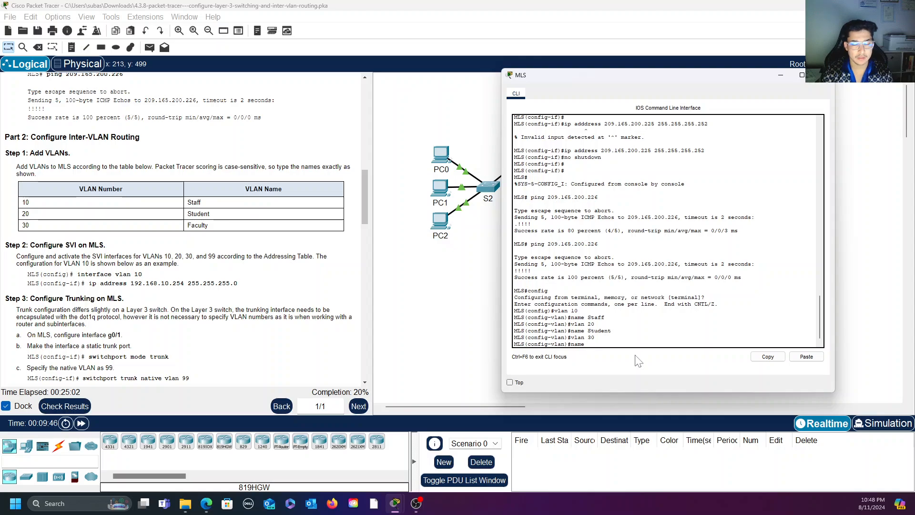
{"action": "type", "text": "Faculty"}
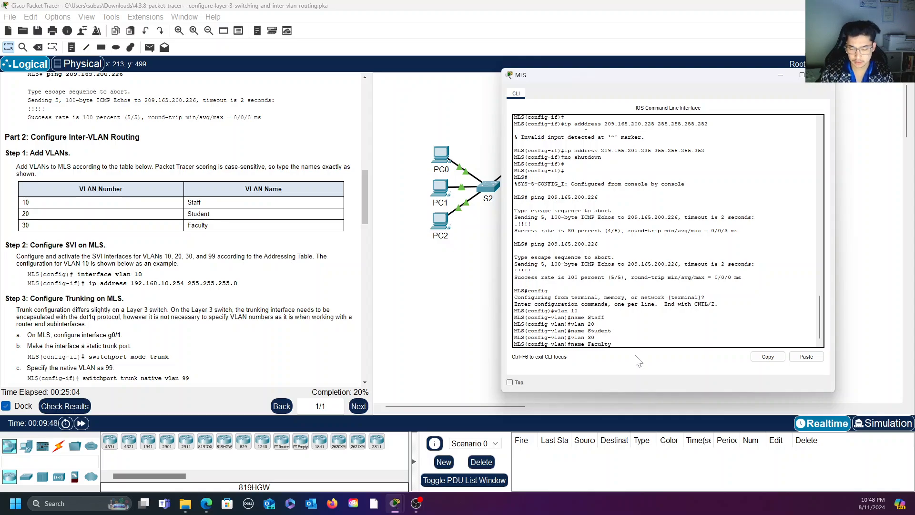
{"action": "key", "text": "Return"}
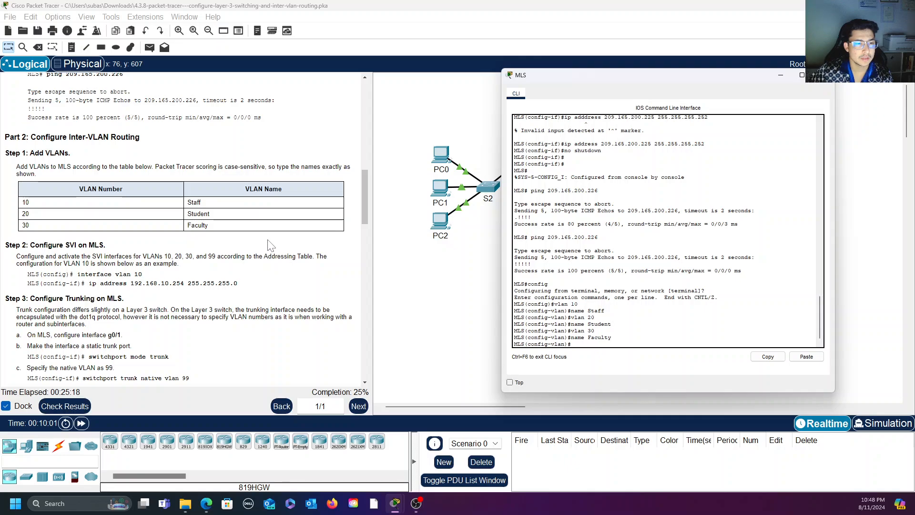
- Review the SVI and trunking instructions, and create the VLAN 10 SVI on MLS with interface vlan 10
{"action": "scroll", "coordinate": [271, 245], "scroll_direction": "up", "scroll_amount": 4}
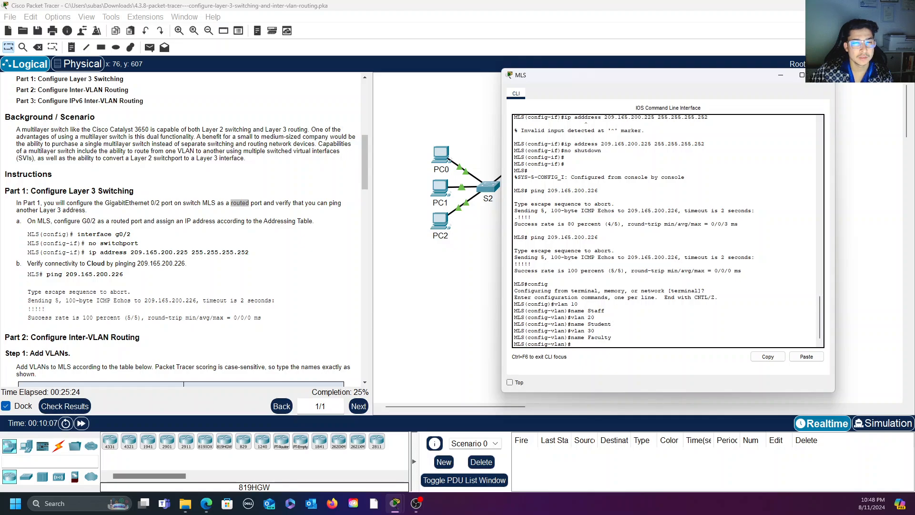
{"action": "scroll", "coordinate": [232, 241], "scroll_direction": "down", "scroll_amount": 5}
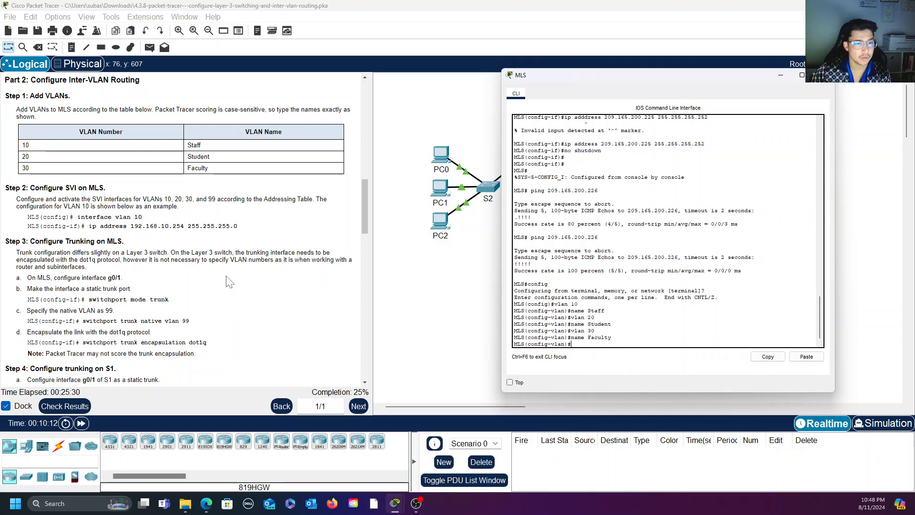
{"action": "scroll", "coordinate": [229, 282], "scroll_direction": "down", "scroll_amount": 3}
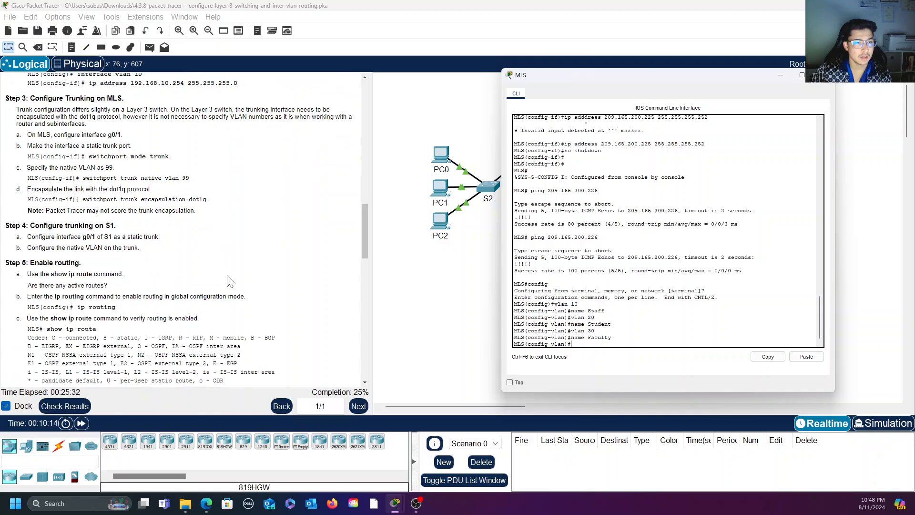
{"action": "scroll", "coordinate": [115, 189], "scroll_direction": "up", "scroll_amount": 2}
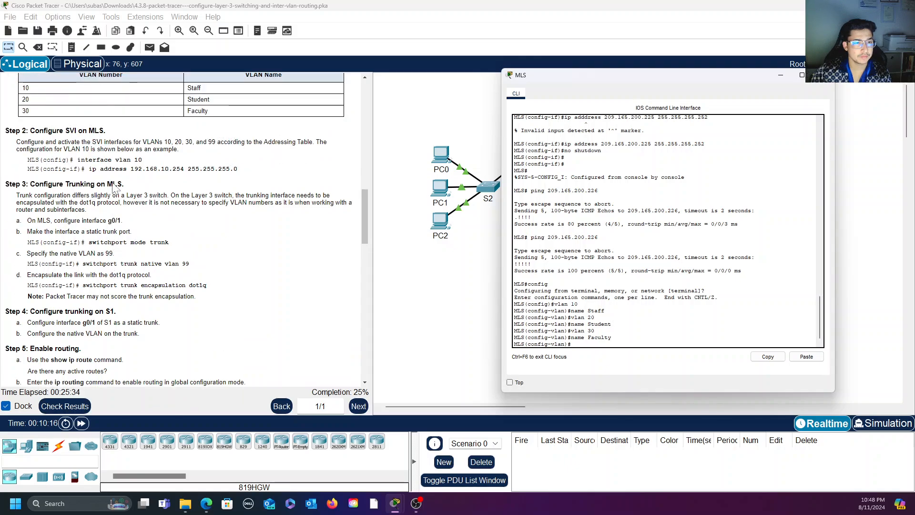
{"action": "scroll", "coordinate": [114, 188], "scroll_direction": "up", "scroll_amount": 2}
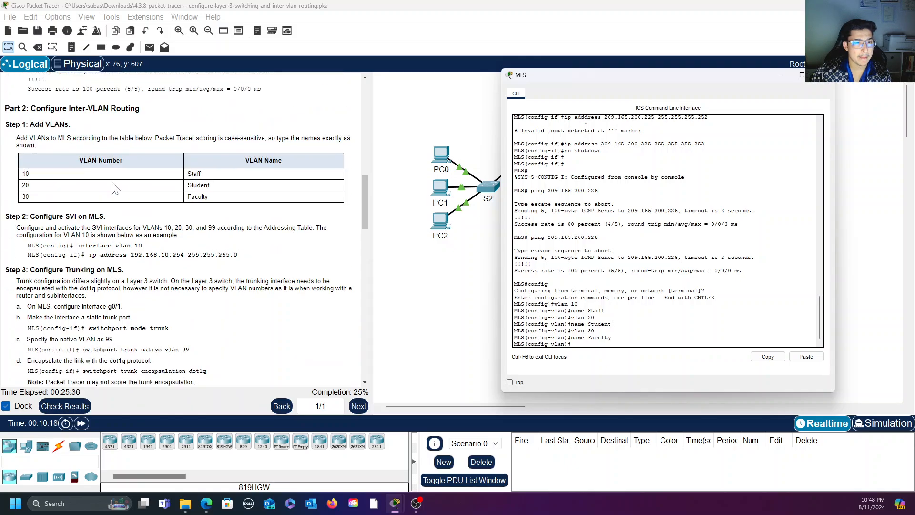
{"action": "scroll", "coordinate": [115, 189], "scroll_direction": "down", "scroll_amount": 2}
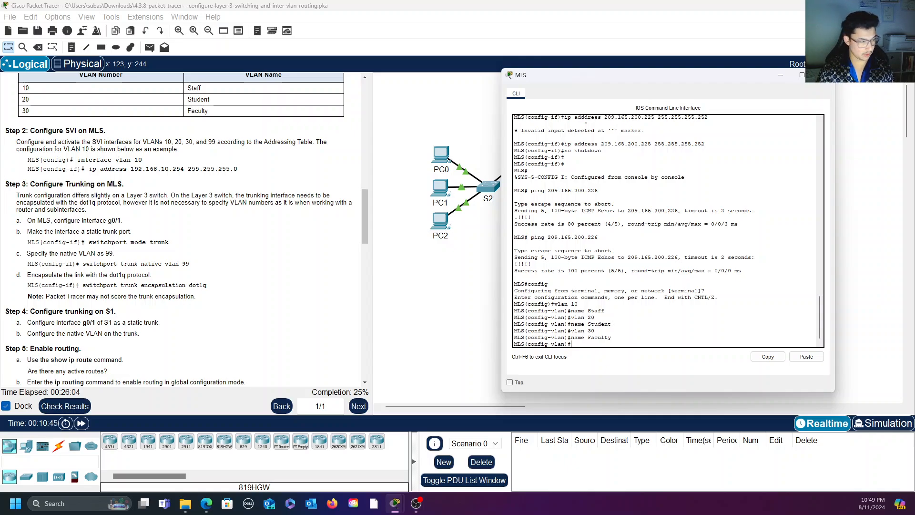
{"action": "type", "text": "ig-vlan)#int"}
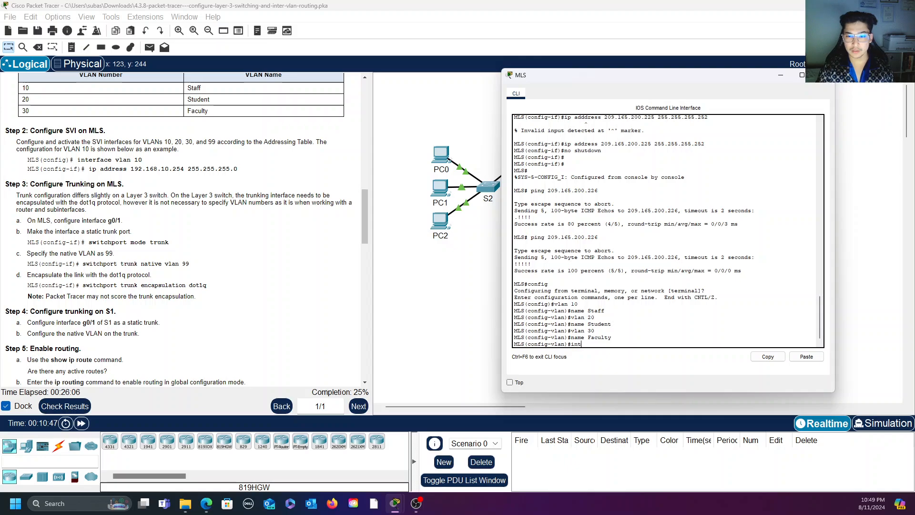
{"action": "type", "text": "erface vlan"}
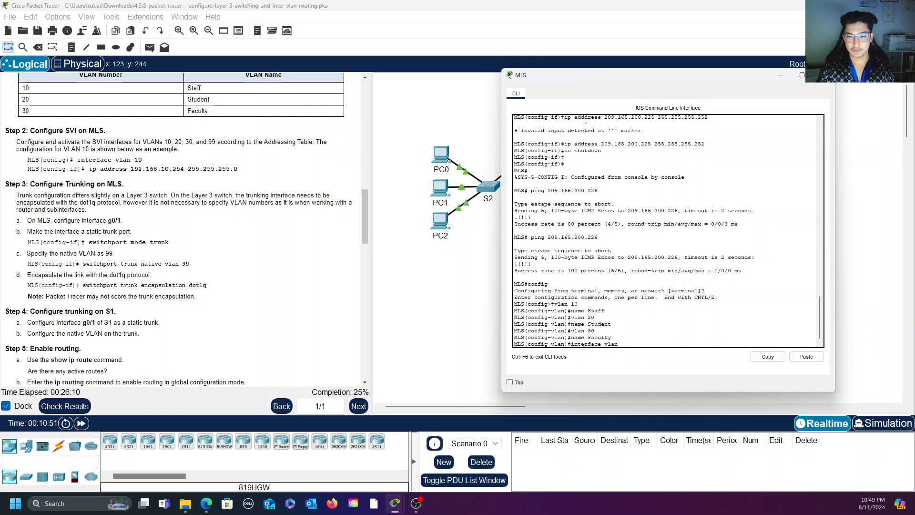
{"action": "type", "text": " 10"}
{"action": "key", "text": "Return"}
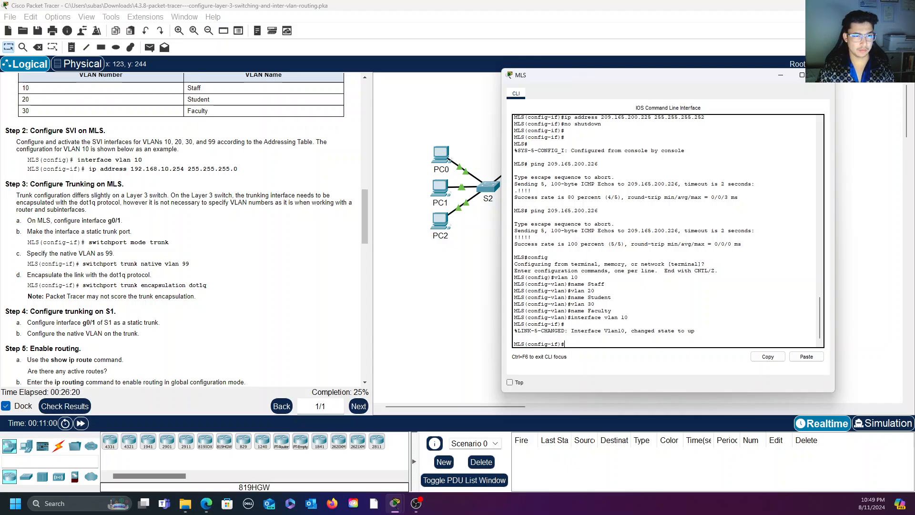
- Assign the VLAN 10 SVI on MLS the IP address 192.168.10.254 with subnet mask 255.255.255.0
{"action": "type", "text": "int"}
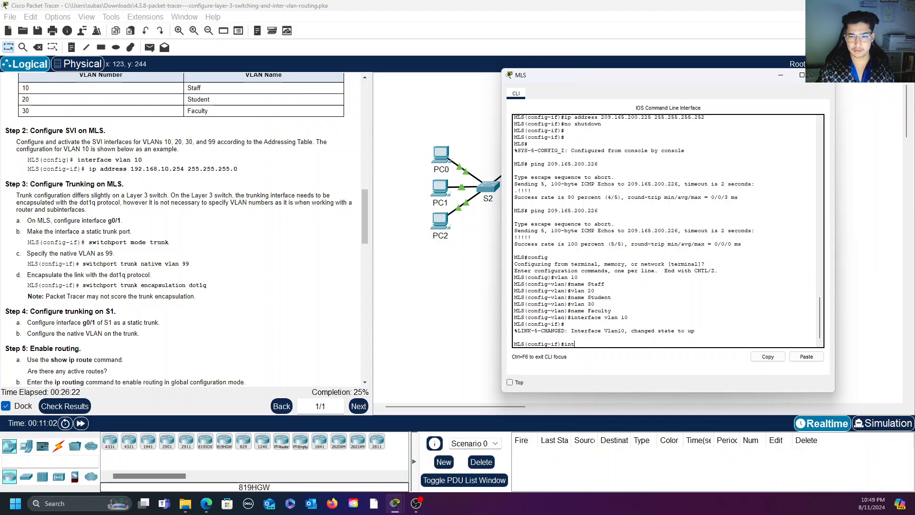
{"action": "key", "text": "BackSpace"}
{"action": "key", "text": "BackSpace"}
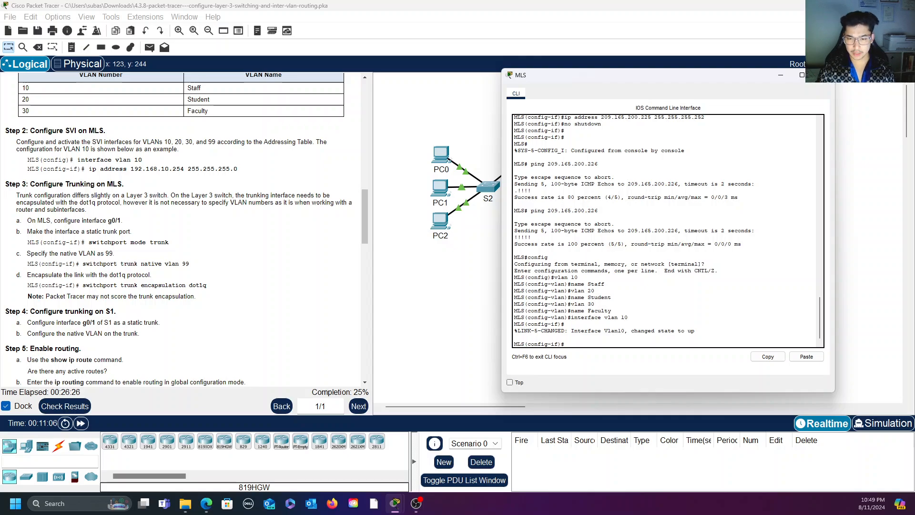
{"action": "type", "text": "ip addres"}
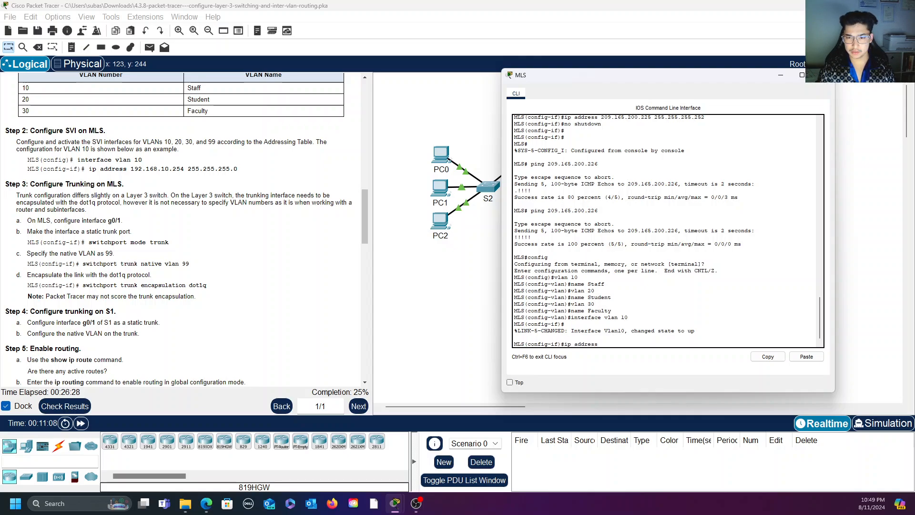
{"action": "type", "text": "s"}
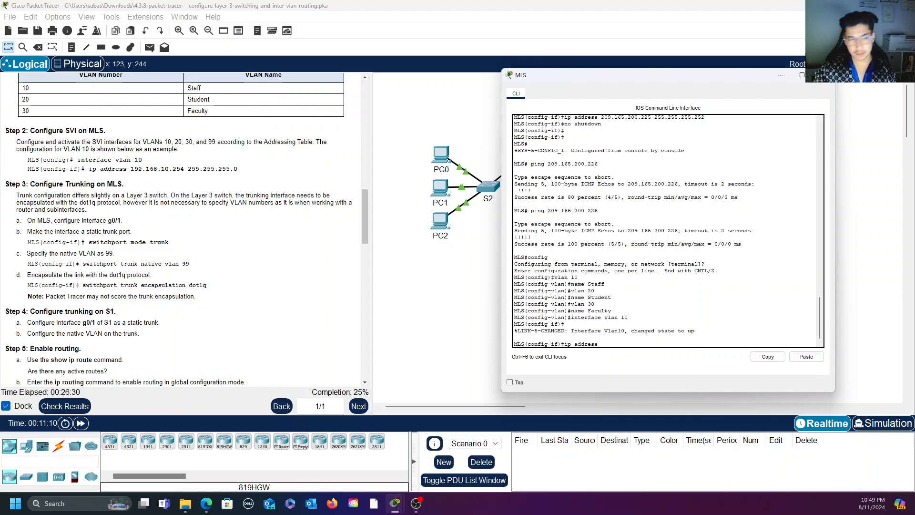
{"action": "type", "text": " 192"}
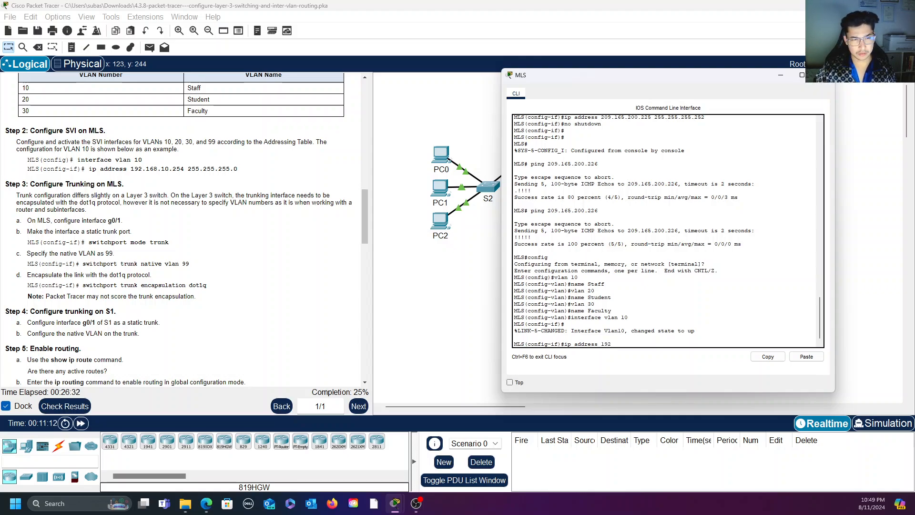
{"action": "type", "text": ".168.10."}
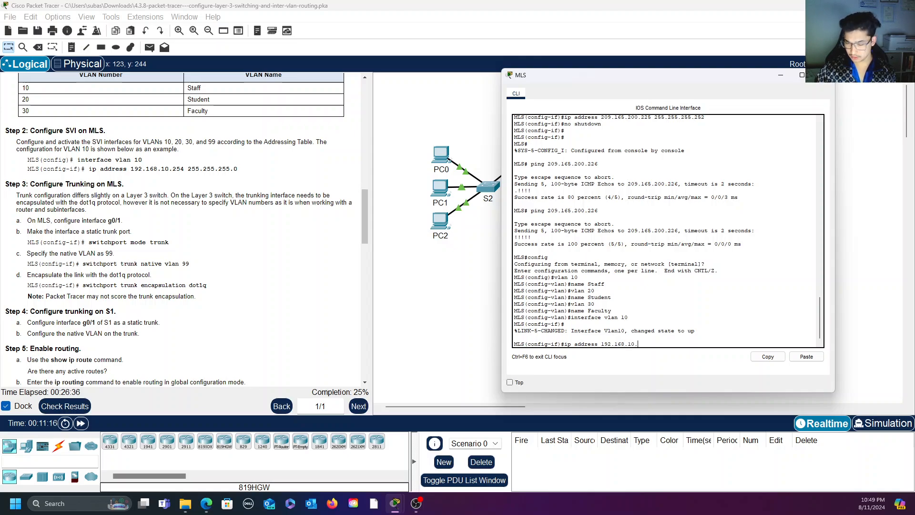
{"action": "type", "text": "254"}
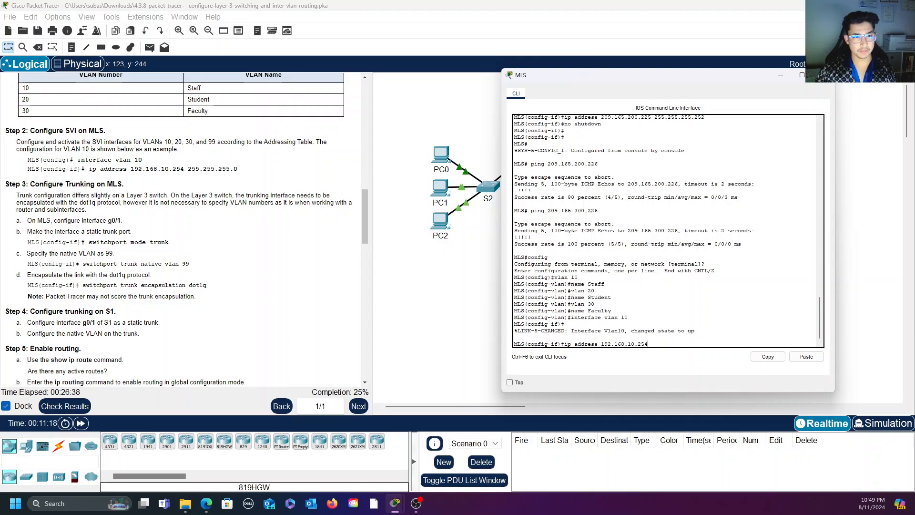
{"action": "type", "text": " 2"}
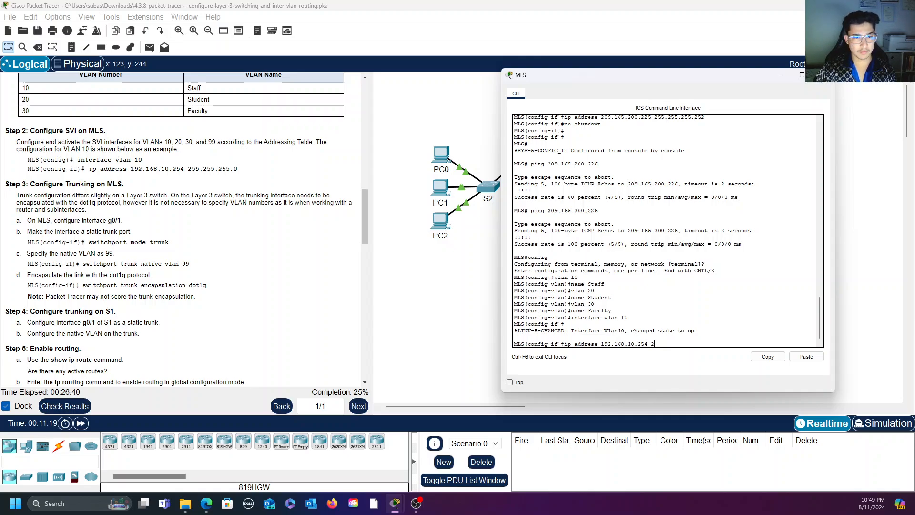
{"action": "type", "text": "55.25"}
{"action": "type", "text": "58."}
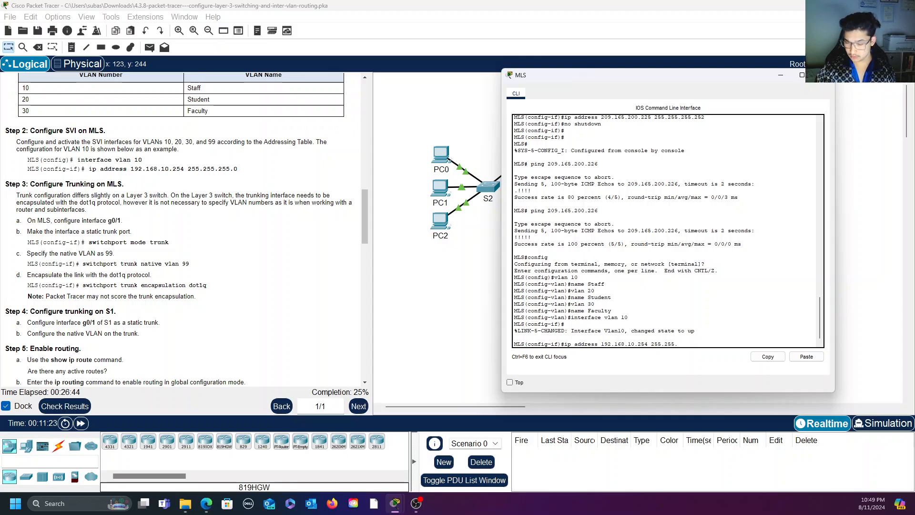
{"action": "type", "text": "255"}
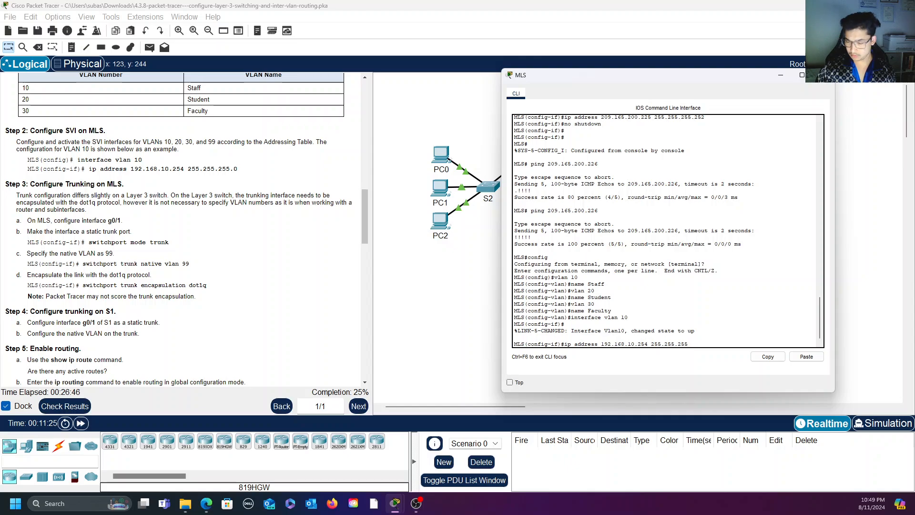
{"action": "type", "text": ".0"}
{"action": "key", "text": "Return"}
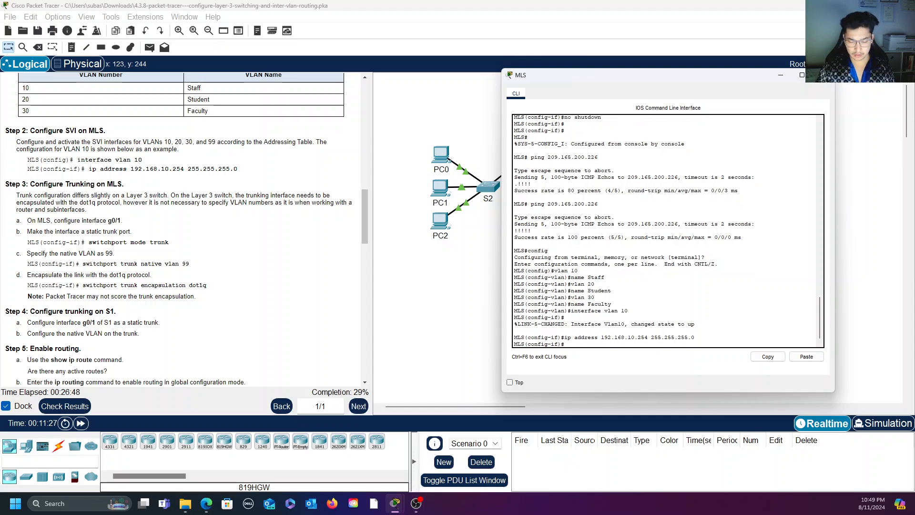
- Activate the VLAN 10 SVI on MLS with the no shutdown command
{"action": "type", "text": "no shutdo"}
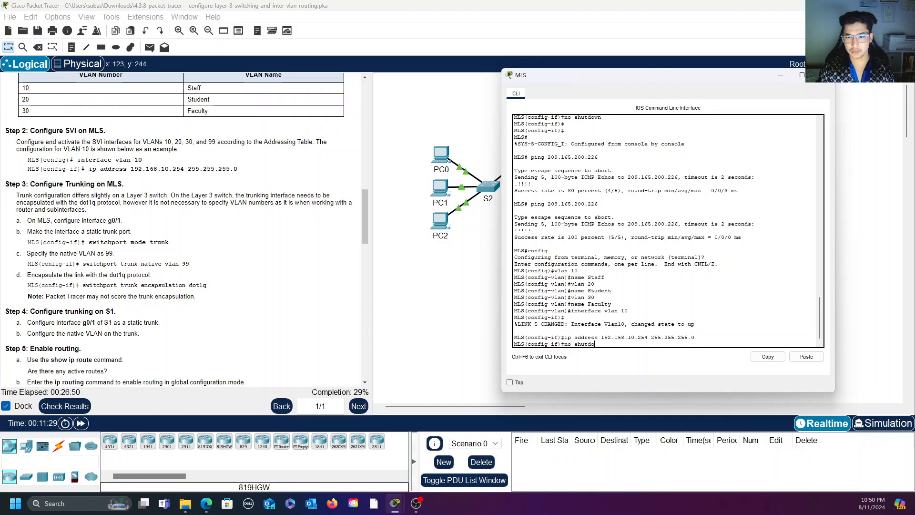
{"action": "type", "text": "wn"}
{"action": "key", "text": "Return"}
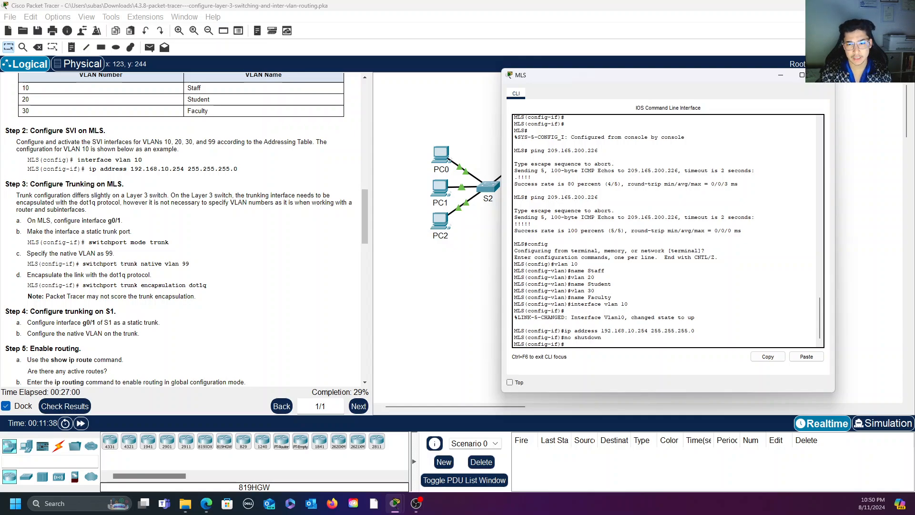
- Create the VLAN 20 SVI on MLS with the interface vlan 20 command
{"action": "type", "text": "terfcae"}
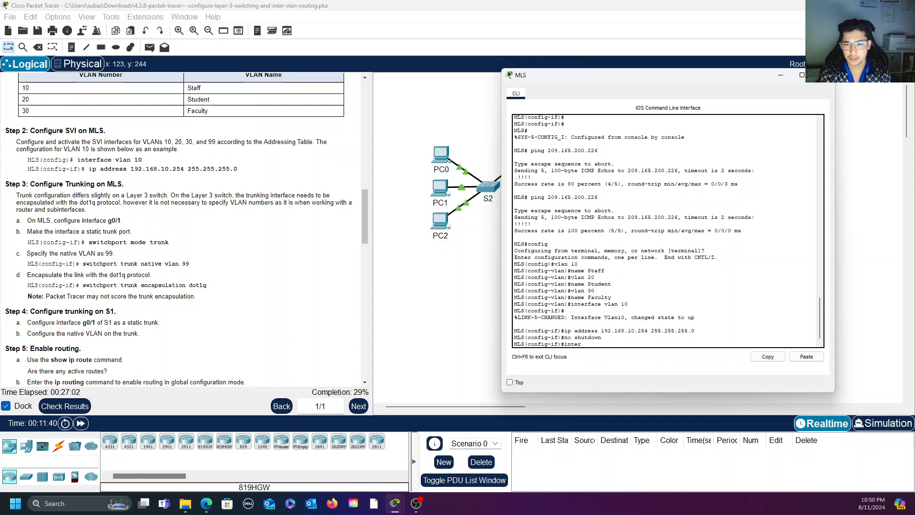
{"action": "key", "text": "BackSpace"}
{"action": "key", "text": "BackSpace"}
{"action": "key", "text": "BackSpace"}
{"action": "type", "text": "ac"}
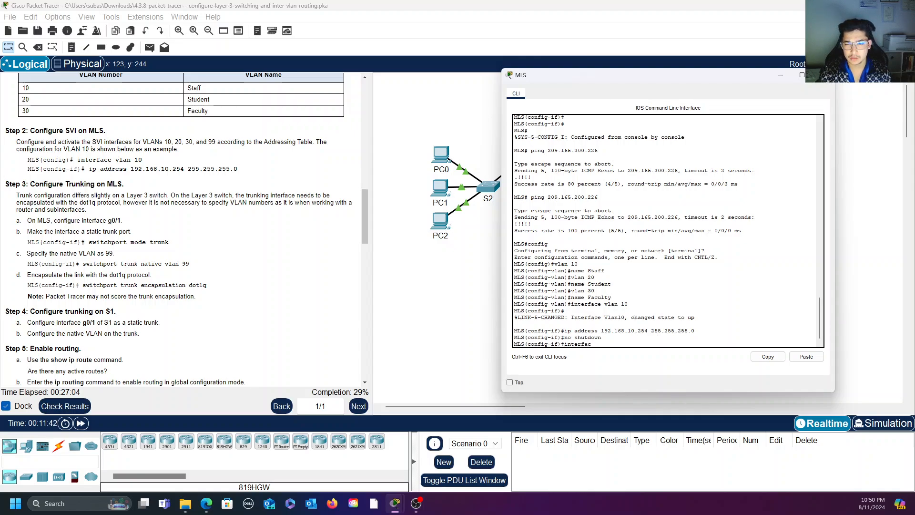
{"action": "type", "text": "e vlan 2"}
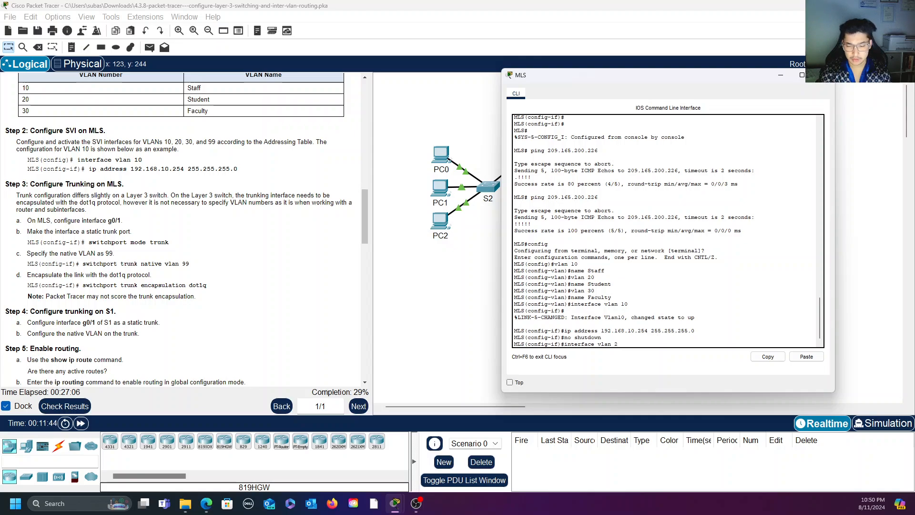
{"action": "type", "text": "0"}
{"action": "key", "text": "Return"}
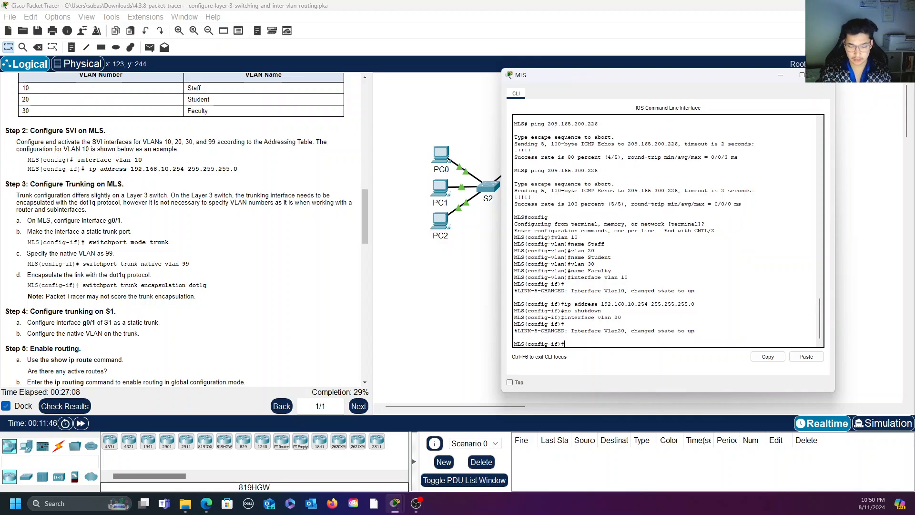
- Look up VLAN 20 in the Addressing Table and assign its SVI the IP address 192.168.20.254 with mask 255.255.255.0
{"action": "type", "text": "ip address"}
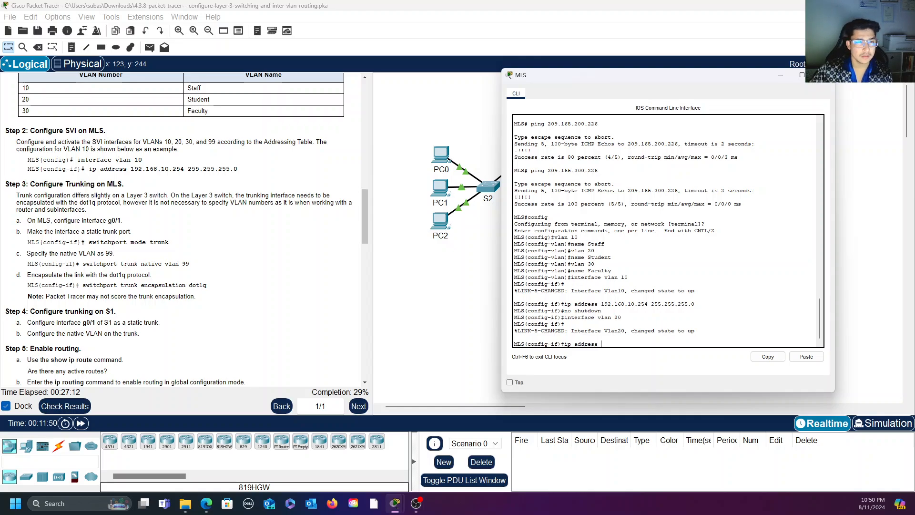
{"action": "scroll", "coordinate": [301, 221], "scroll_direction": "up", "scroll_amount": 3}
{"action": "type", "text": "ss"}
{"action": "scroll", "coordinate": [301, 221], "scroll_direction": "up", "scroll_amount": 10}
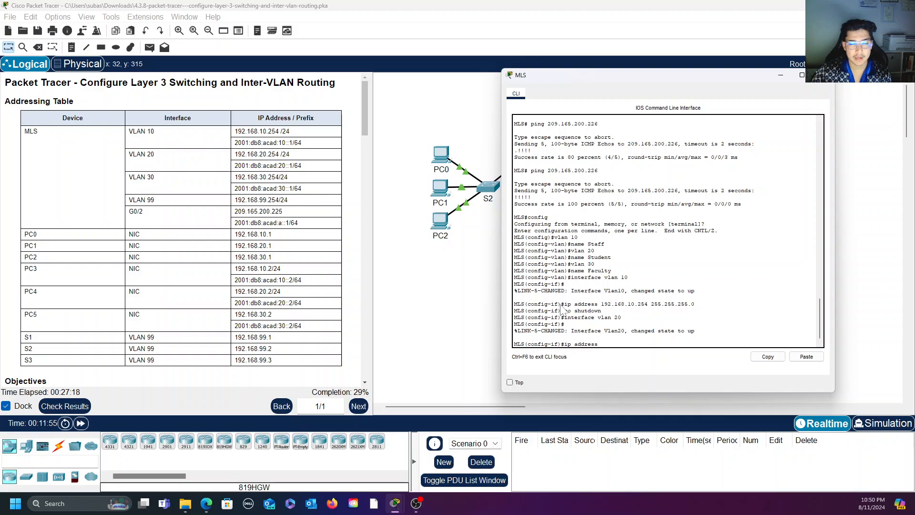
{"action": "type", "text": "192"}
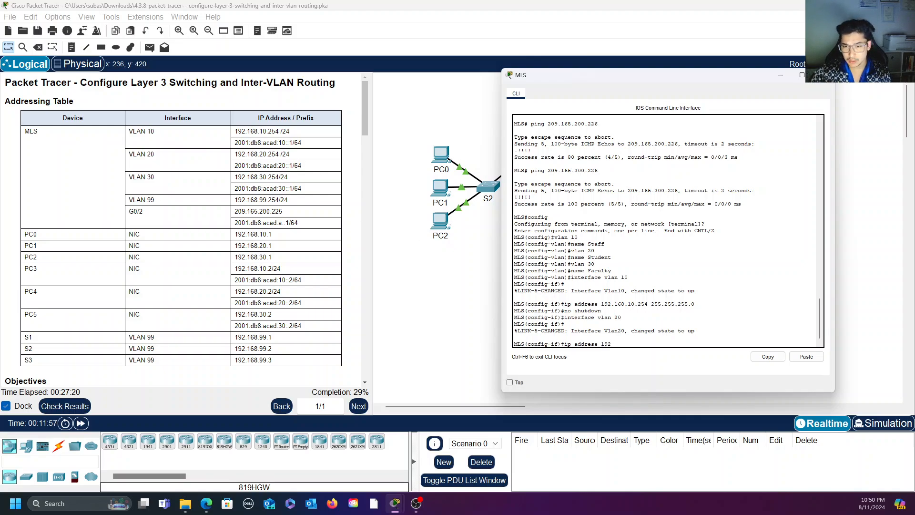
{"action": "type", "text": ".168.20"}
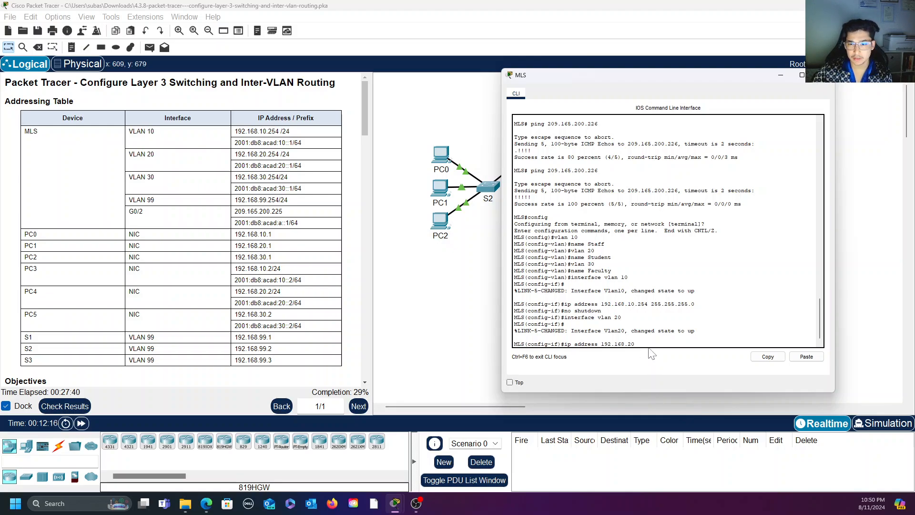
{"action": "type", "text": ".25"}
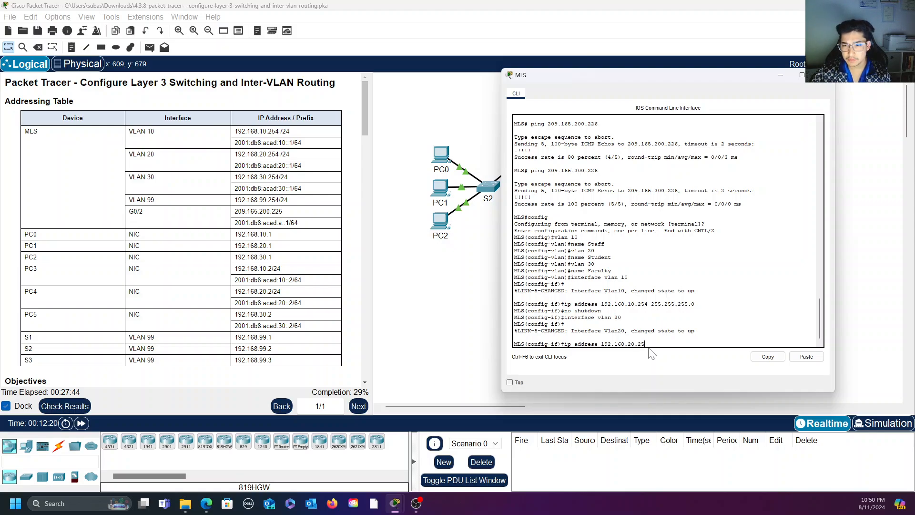
{"action": "type", "text": "4"}
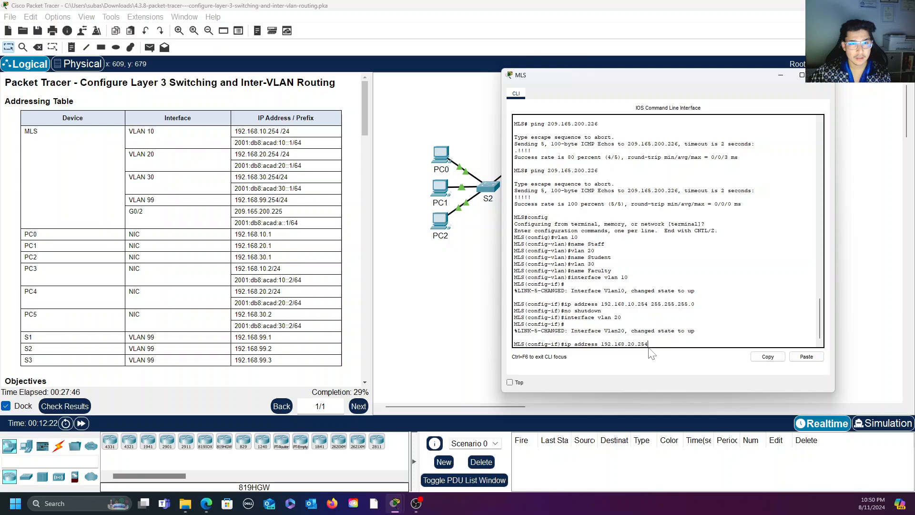
{"action": "type", "text": " 2"}
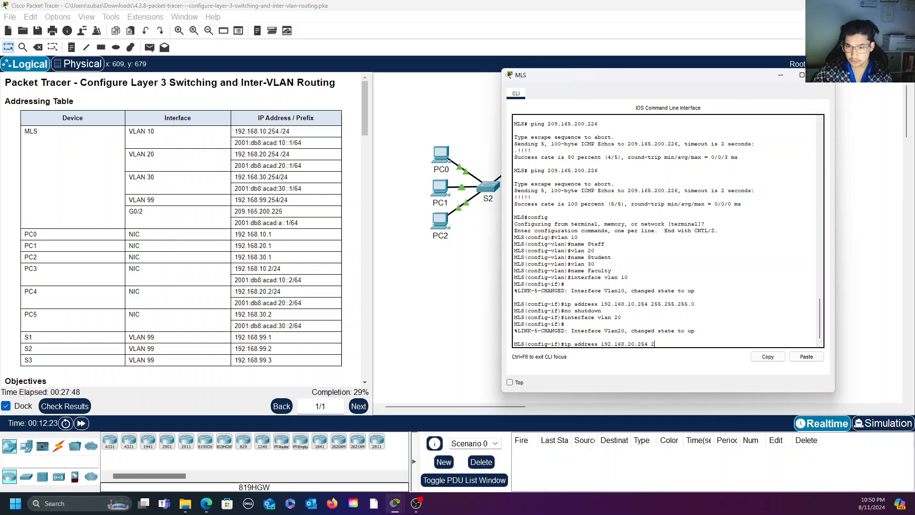
{"action": "type", "text": "55.255.255"}
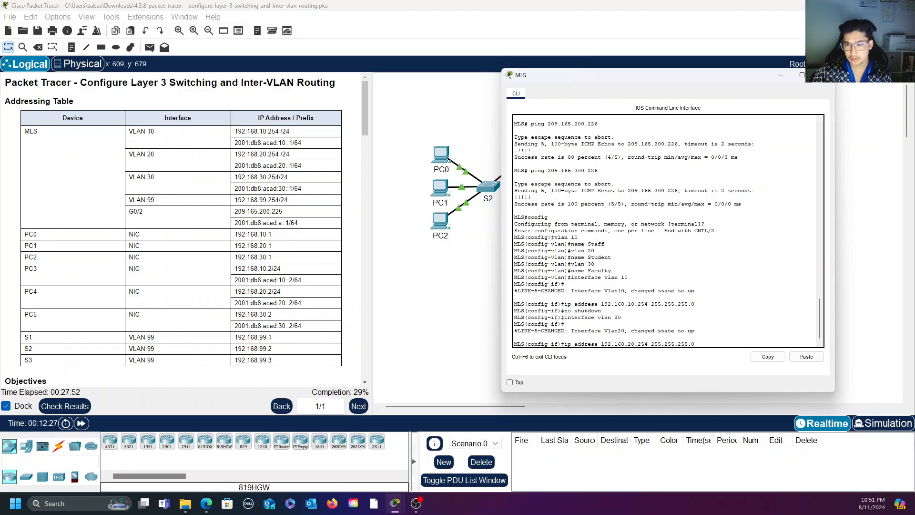
{"action": "type", "text": ".0"}
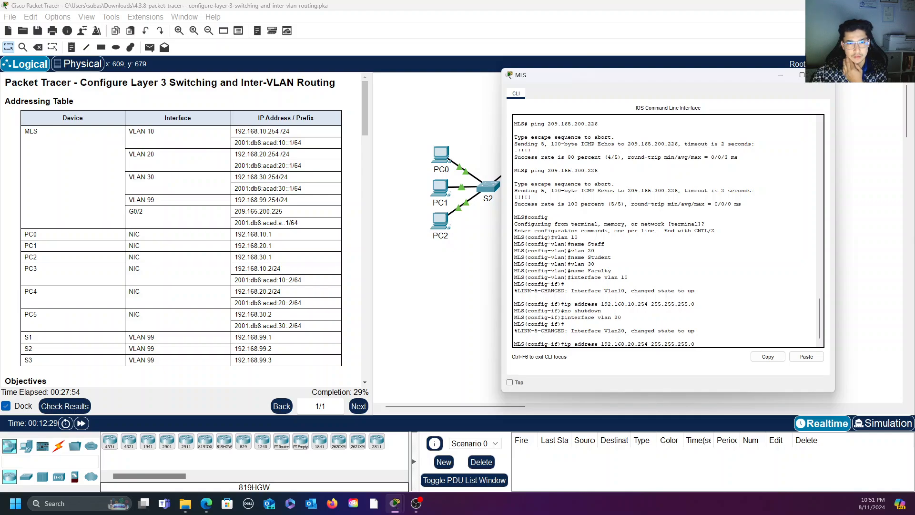
{"action": "key", "text": "Return"}
- Activate the VLAN 20 SVI on MLS with the no shutdown command
{"action": "type", "text": "nfig-if)#n"}
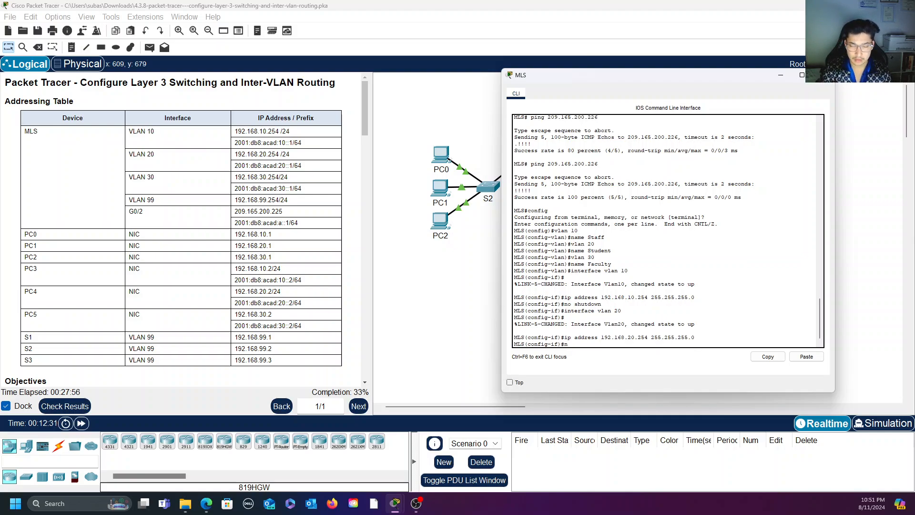
{"action": "type", "text": "o shu"}
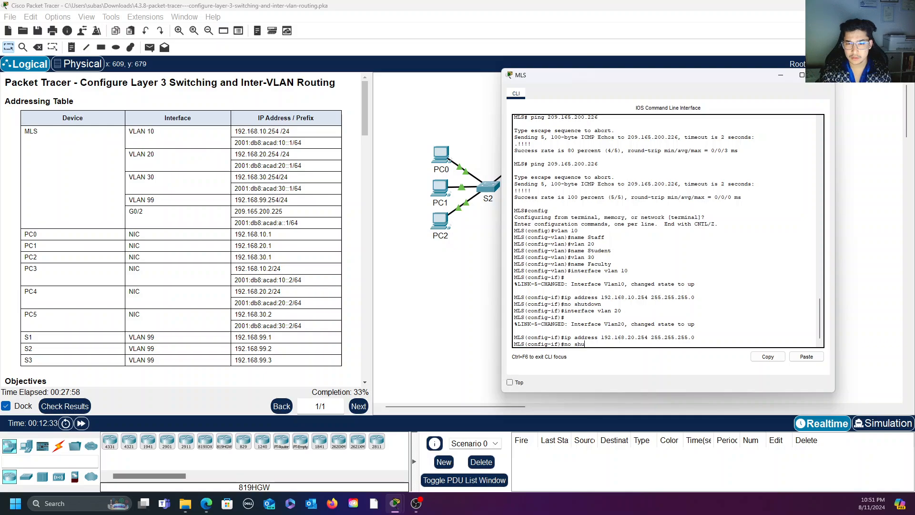
{"action": "type", "text": "tdown"}
{"action": "key", "text": "Return"}
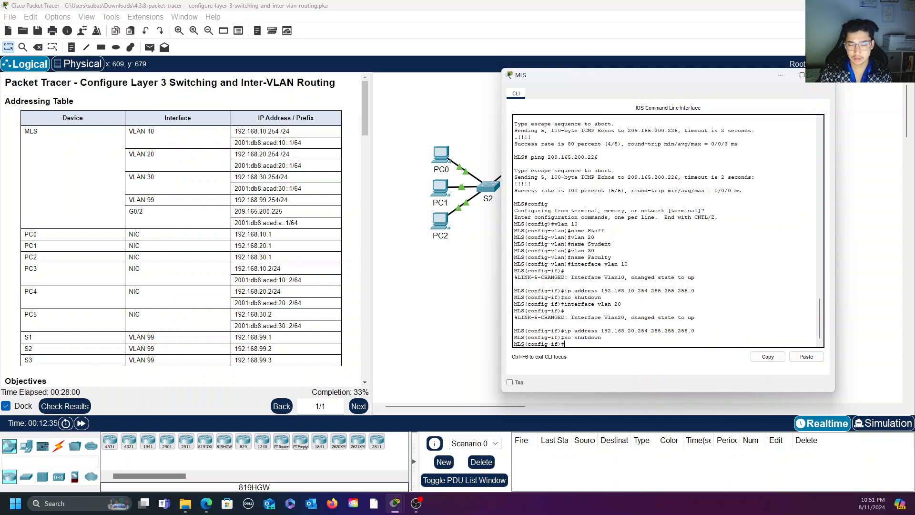
- Create the VLAN 30 SVI on MLS with the interface vlan 30 command
{"action": "type", "text": "in"}
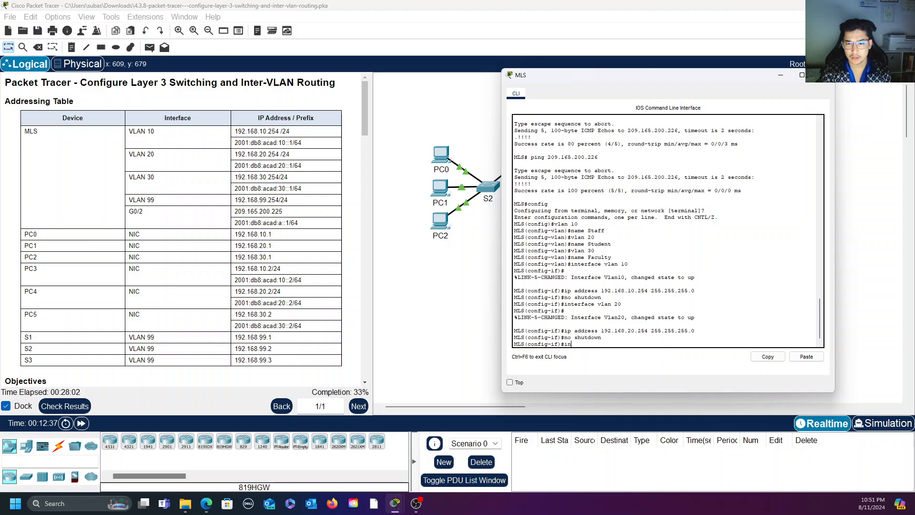
{"action": "type", "text": "ferface"}
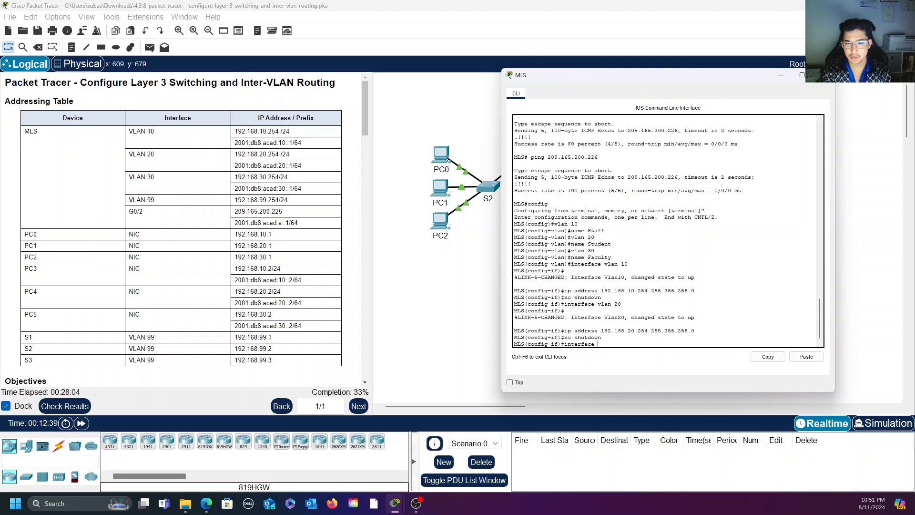
{"action": "type", "text": " vlan "}
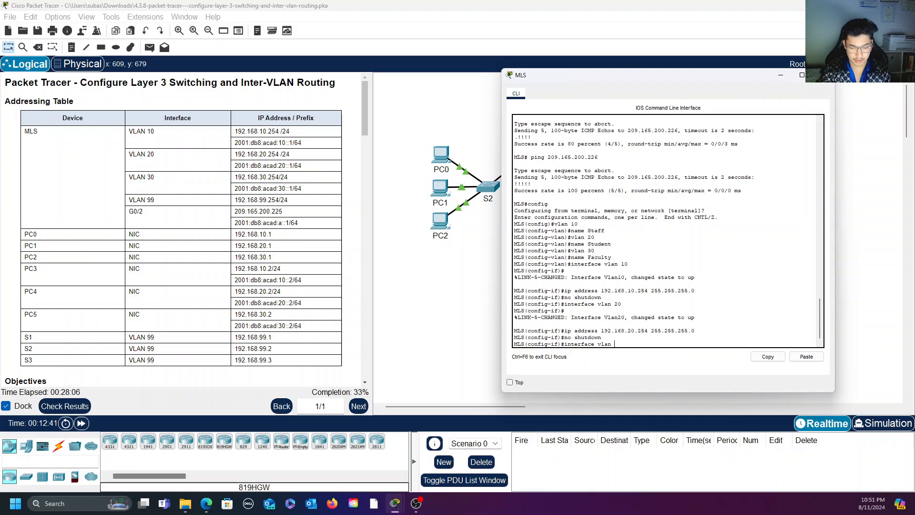
{"action": "type", "text": "30"}
{"action": "key", "text": "Return"}
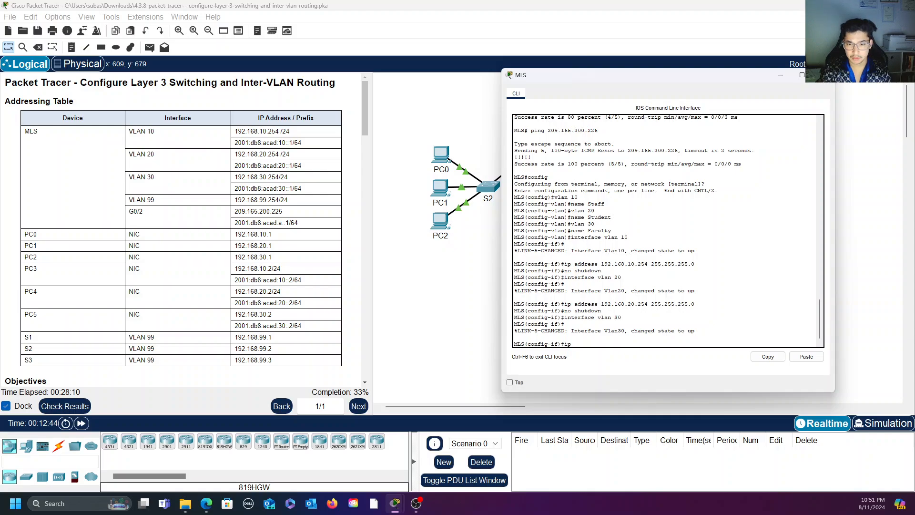
- Assign the VLAN 30 SVI on MLS the IP address 192.168.30.254 with mask 255.255.255.0 and activate it with no shutdown
{"action": "type", "text": "ip address"}
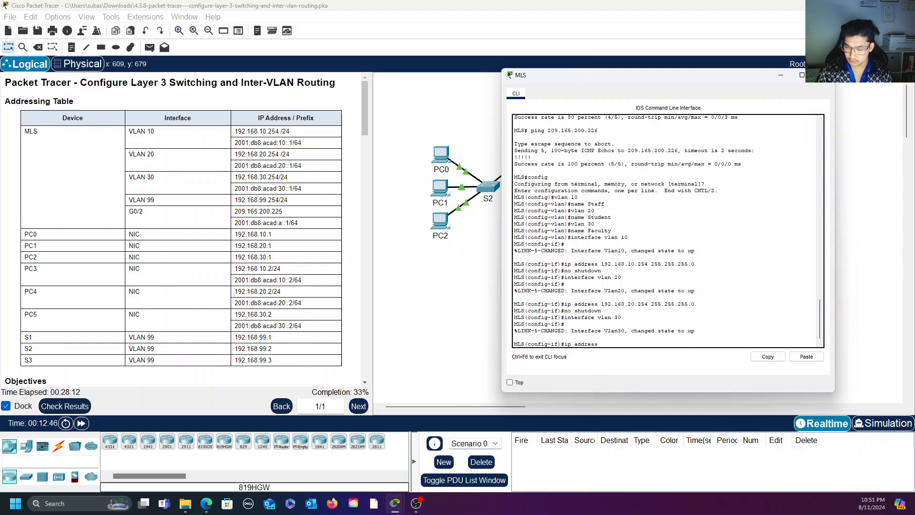
{"action": "type", "text": " 192.168"}
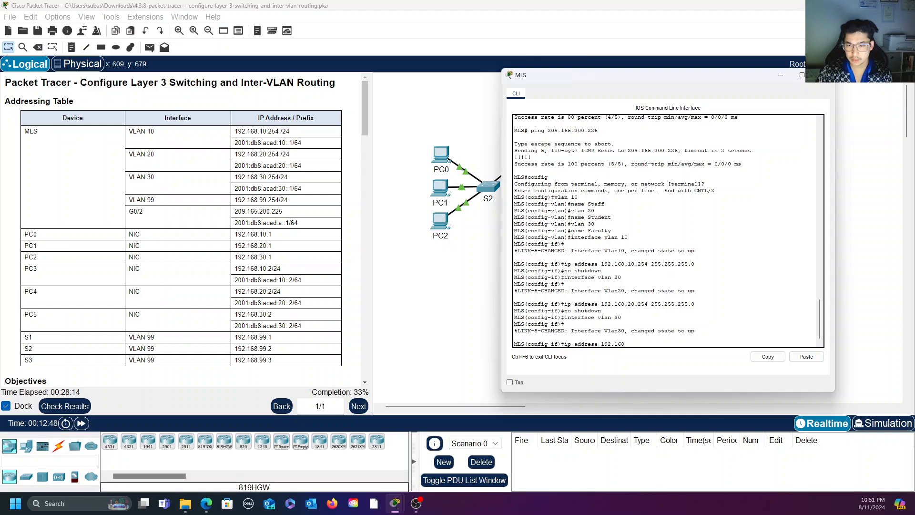
{"action": "type", "text": ".30."}
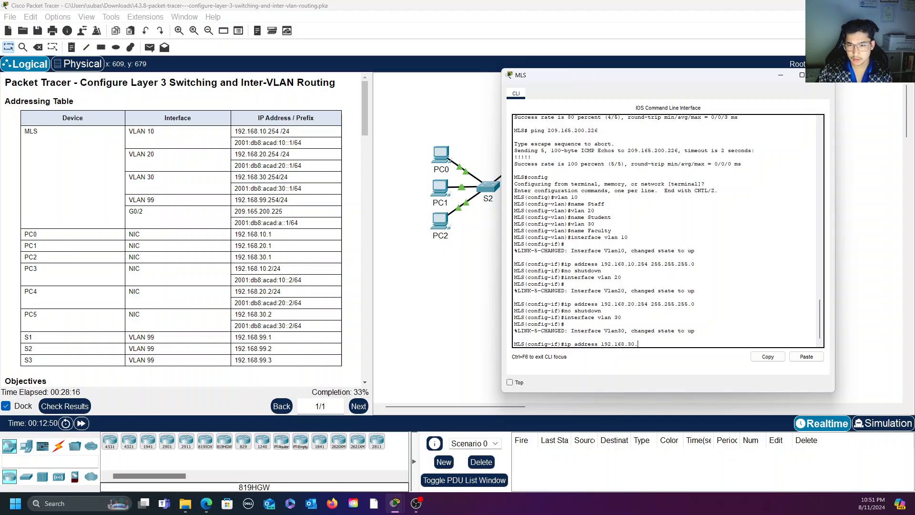
{"action": "type", "text": "254 "}
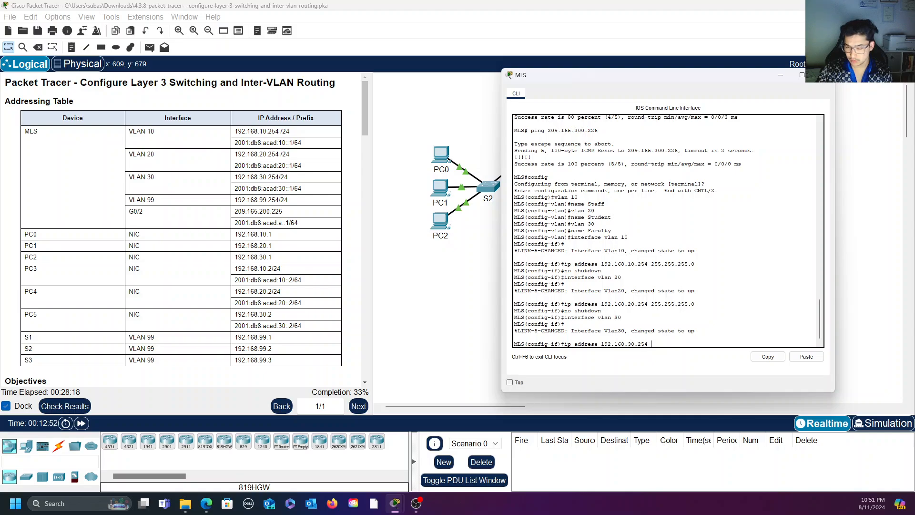
{"action": "type", "text": "255.255.2"}
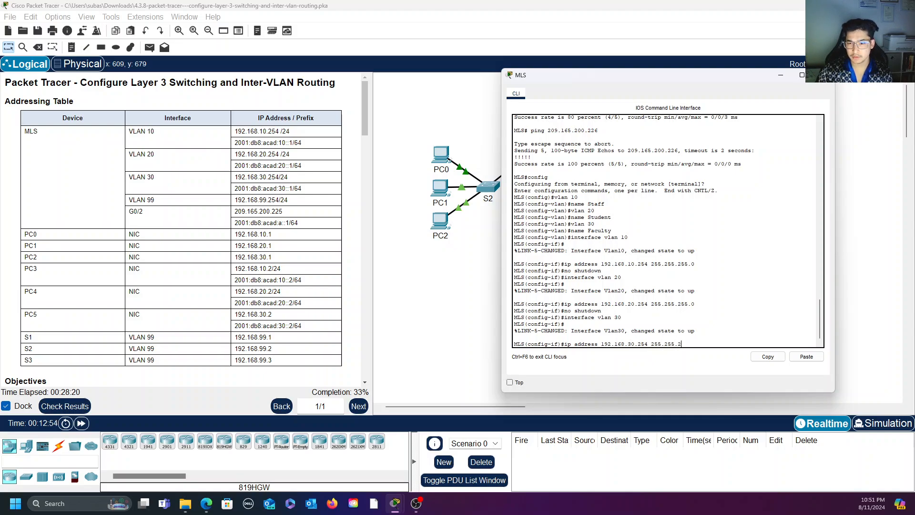
{"action": "type", "text": "55.0"}
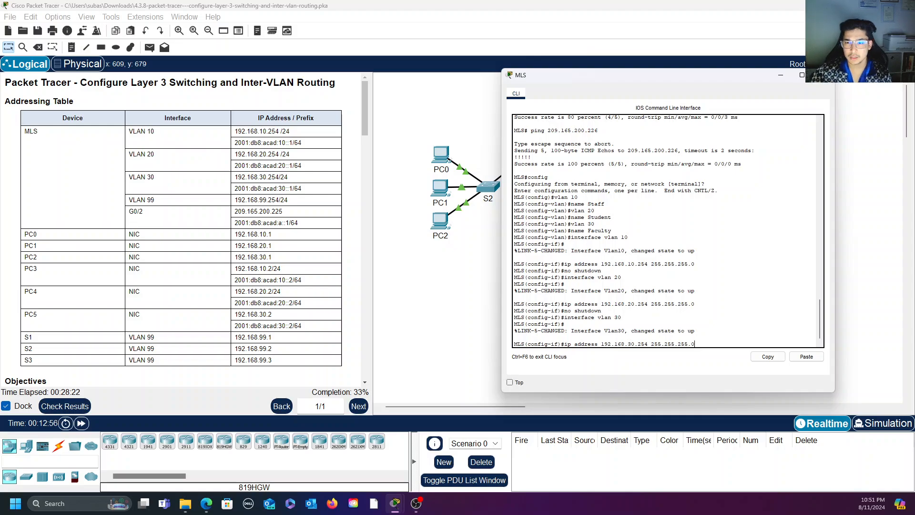
{"action": "key", "text": "Return"}
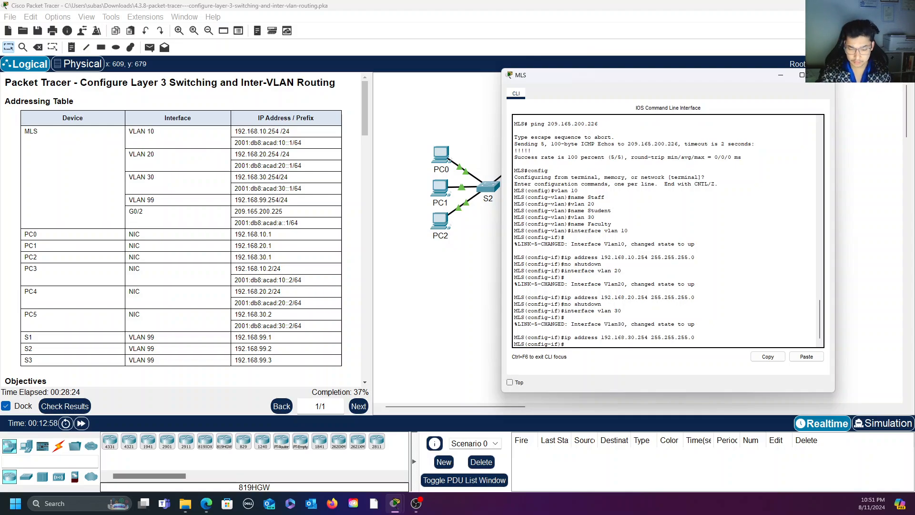
{"action": "type", "text": "no shutdown"}
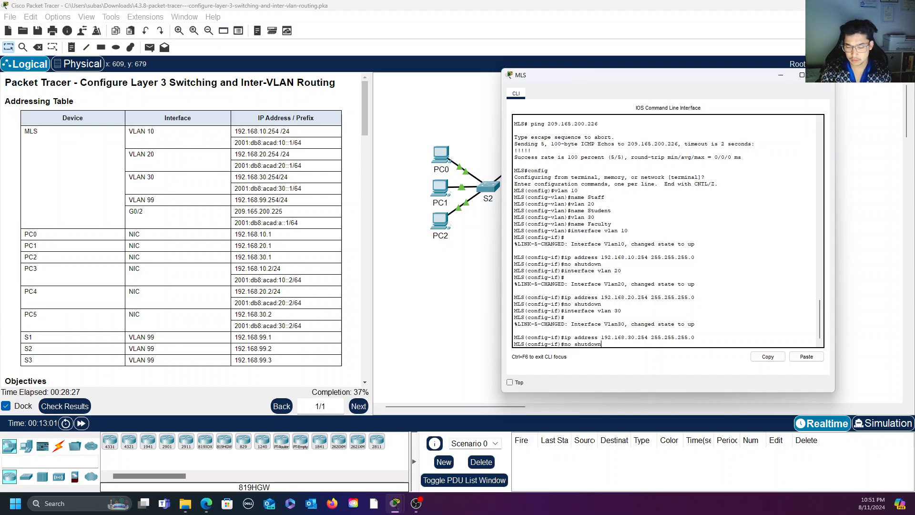
{"action": "key", "text": "Return"}
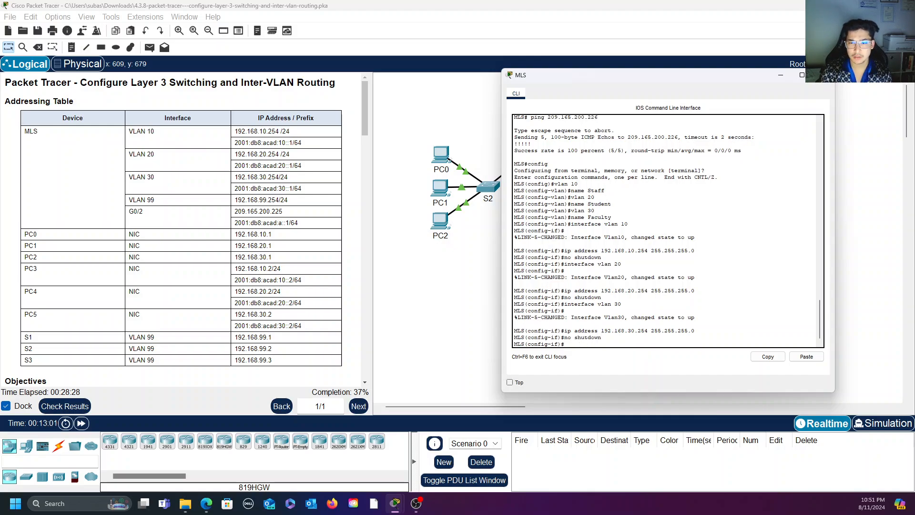
- Create the VLAN 99 SVI on MLS with the interface vlan 99 command
{"action": "type", "text": "ip a"}
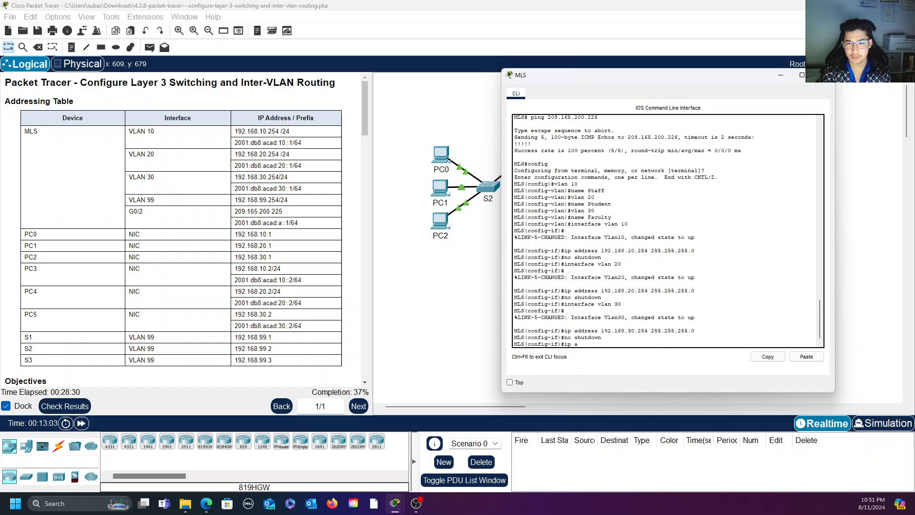
{"action": "key", "text": "BackSpace"}
{"action": "key", "text": "BackSpace"}
{"action": "key", "text": "BackSpace"}
{"action": "type", "text": "nter"}
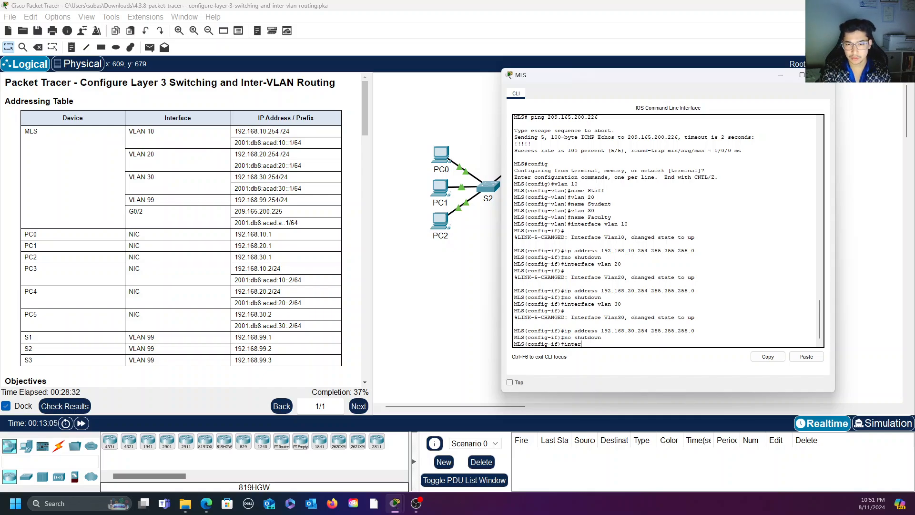
{"action": "type", "text": "face "}
{"action": "type", "text": "vla"}
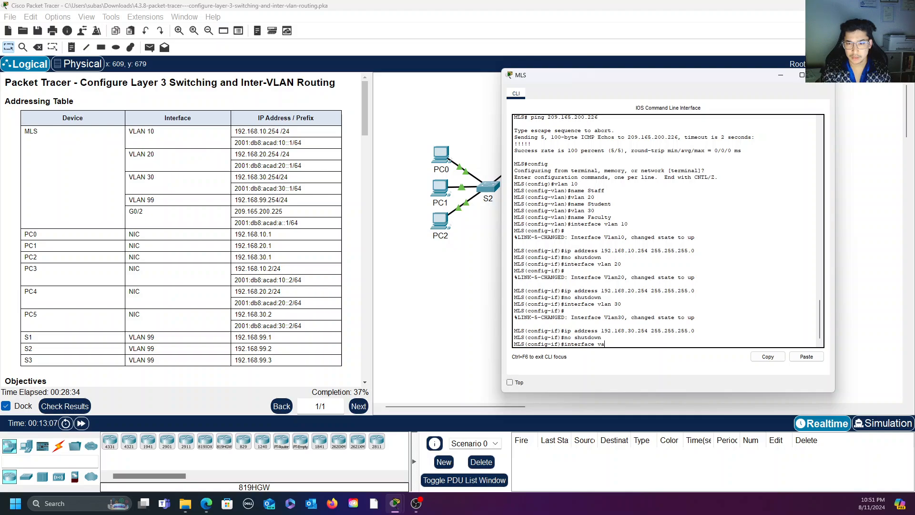
{"action": "type", "text": "n"}
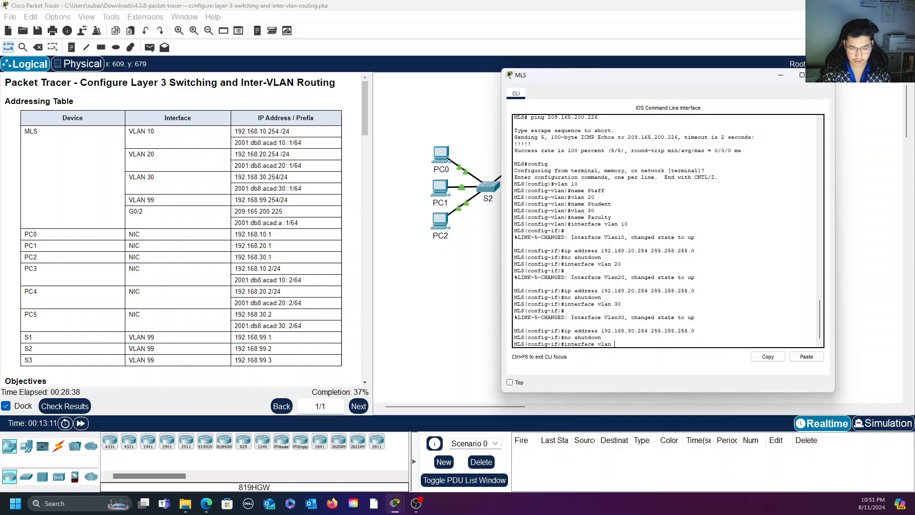
{"action": "type", "text": " 99"}
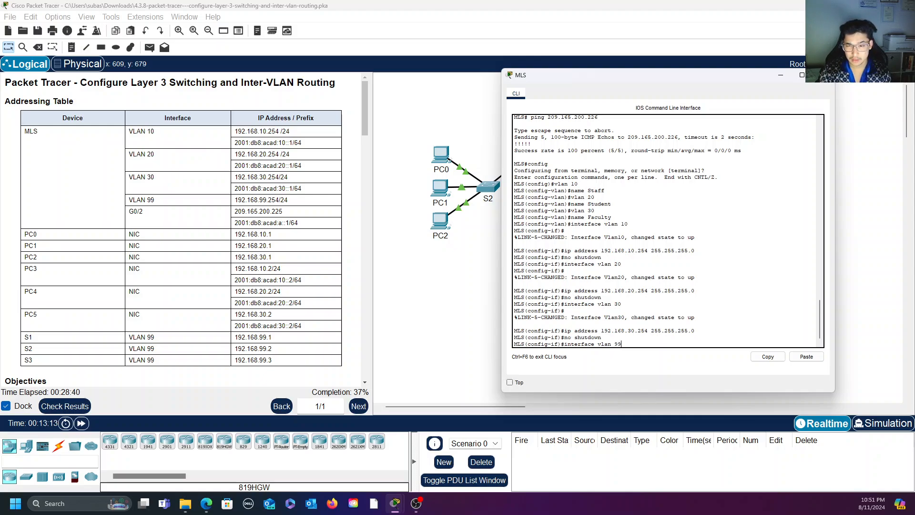
{"action": "key", "text": "Return"}
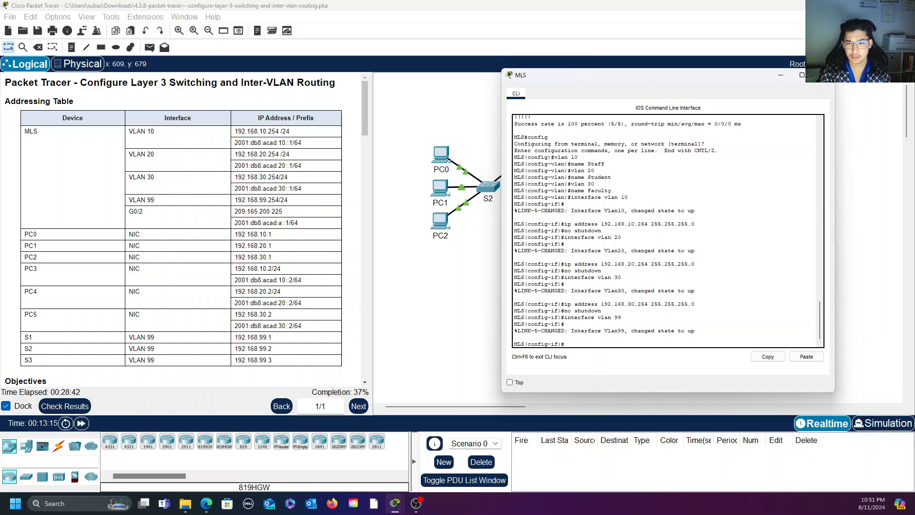
- Assign the VLAN 99 SVI on MLS the IP address 192.168.99.254 with mask 255.255.255.0 and activate it with no shutdown
{"action": "type", "text": "ip"}
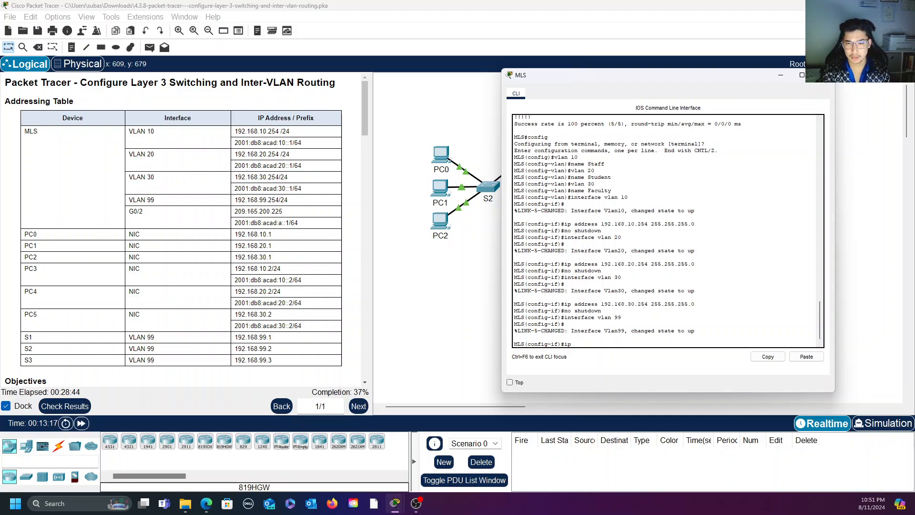
{"action": "type", "text": " address"}
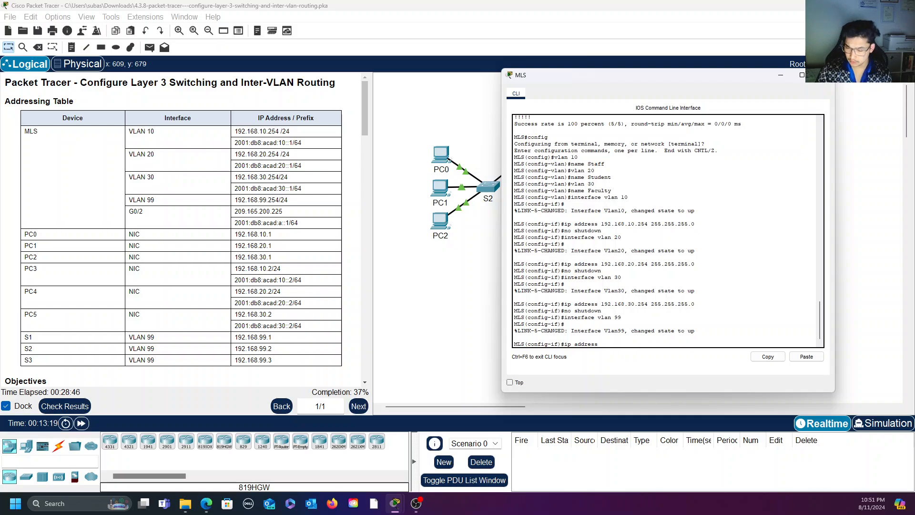
{"action": "type", "text": " 192.168"}
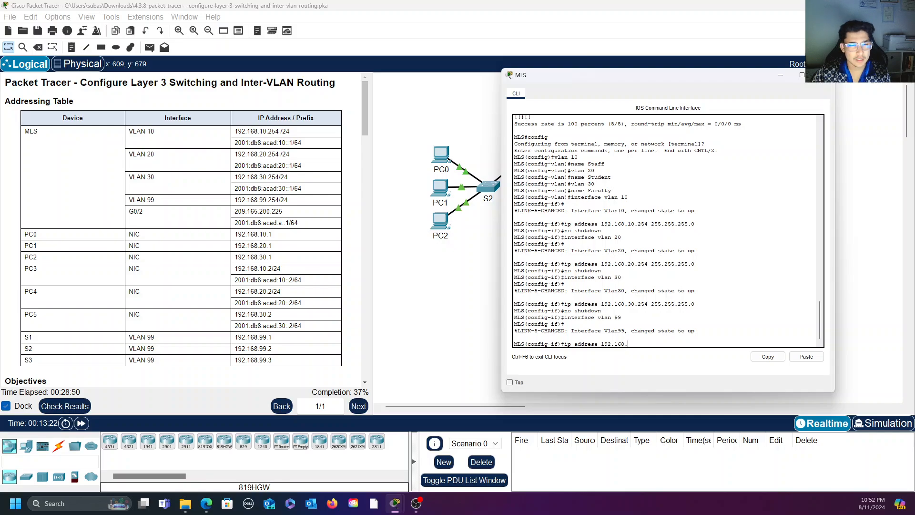
{"action": "type", "text": ".99.2"}
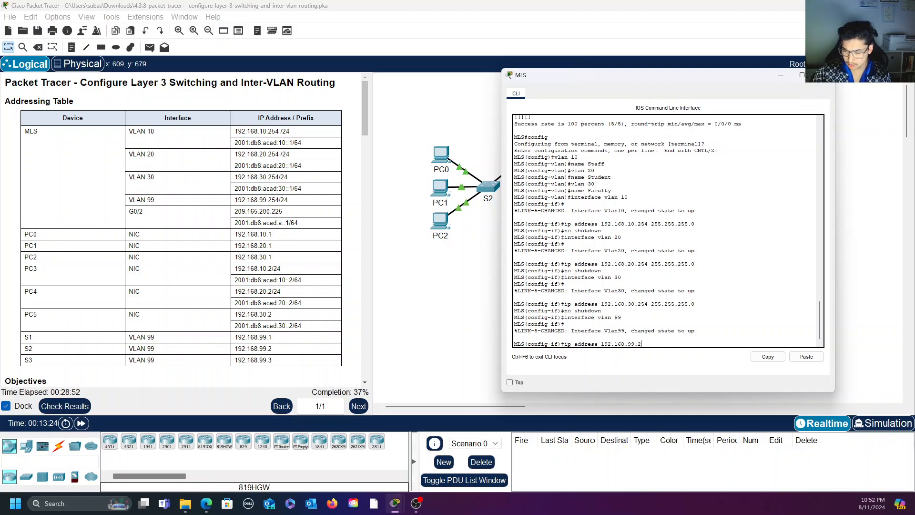
{"action": "type", "text": "54"}
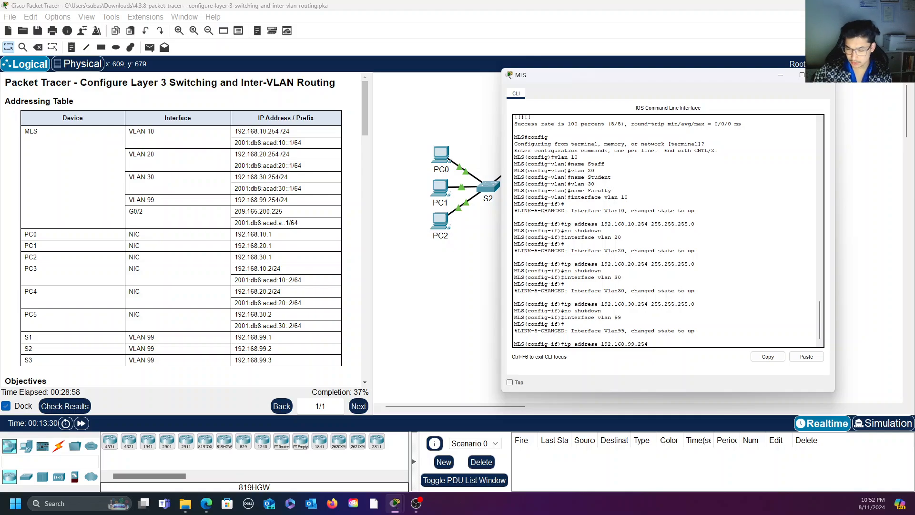
{"action": "type", "text": "25"}
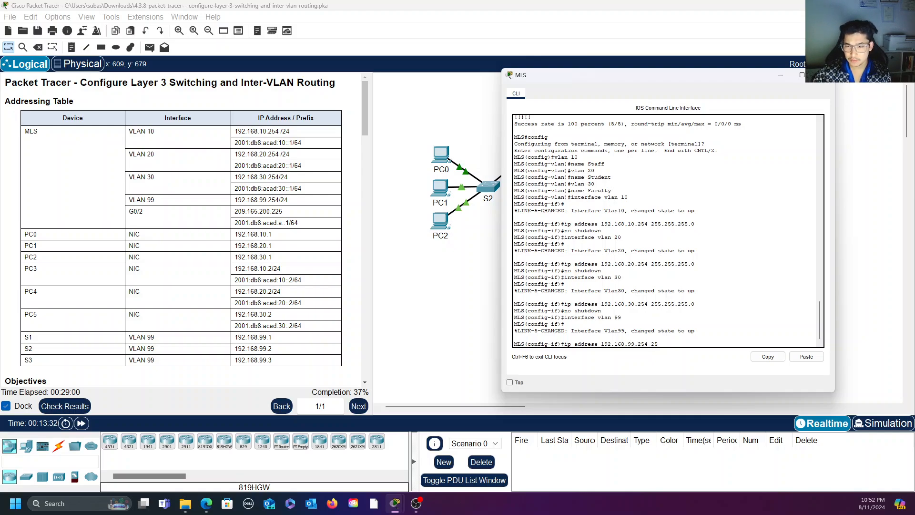
{"action": "type", "text": "5.2"}
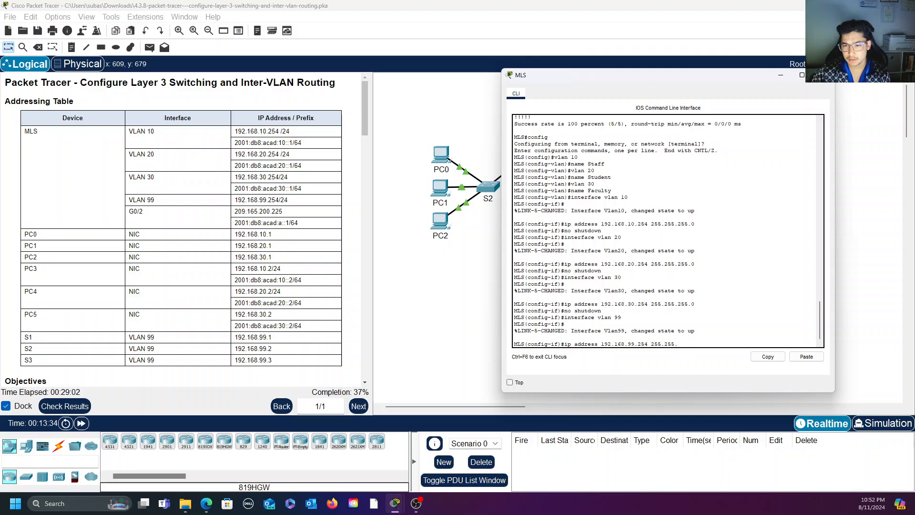
{"action": "type", "text": "55.255.0"}
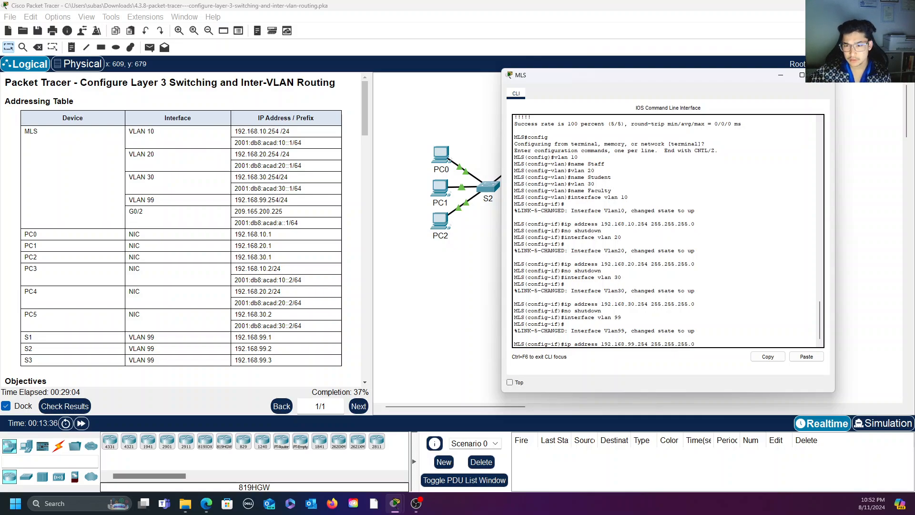
{"action": "key", "text": "Return"}
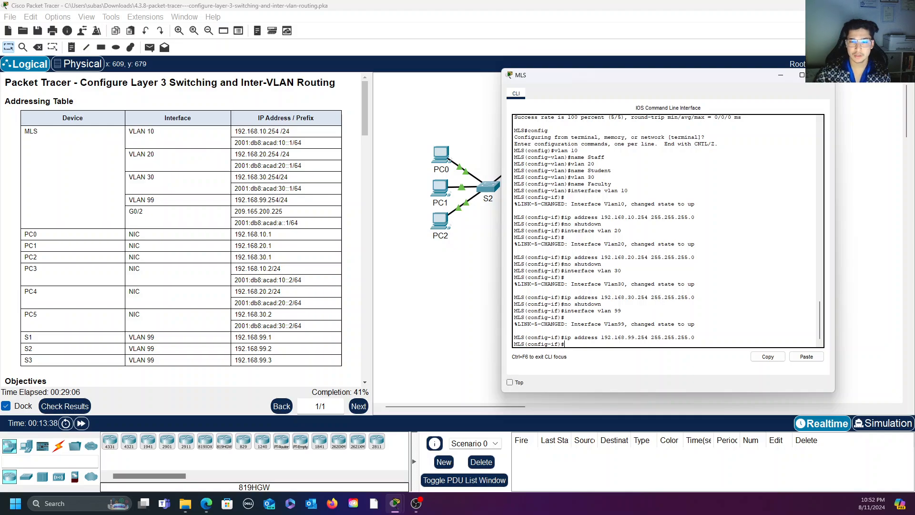
{"action": "type", "text": "no shutdown"}
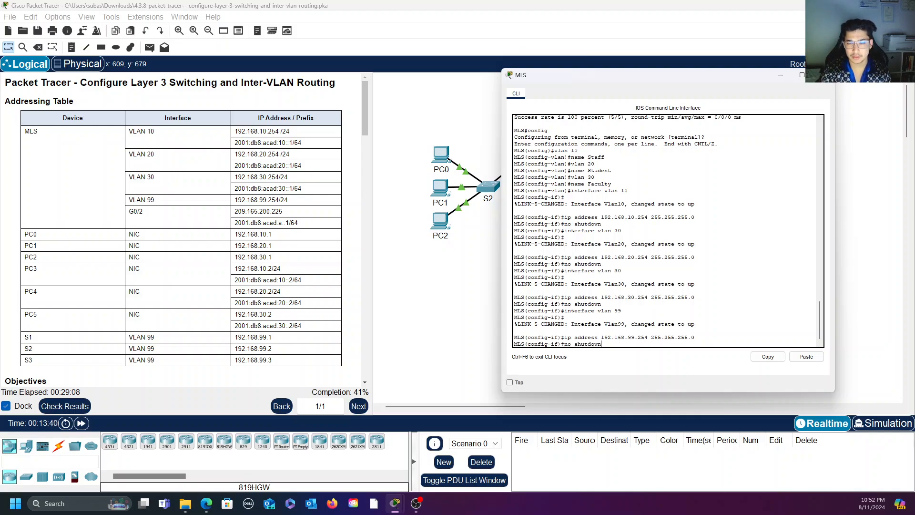
{"action": "key", "text": "Return"}
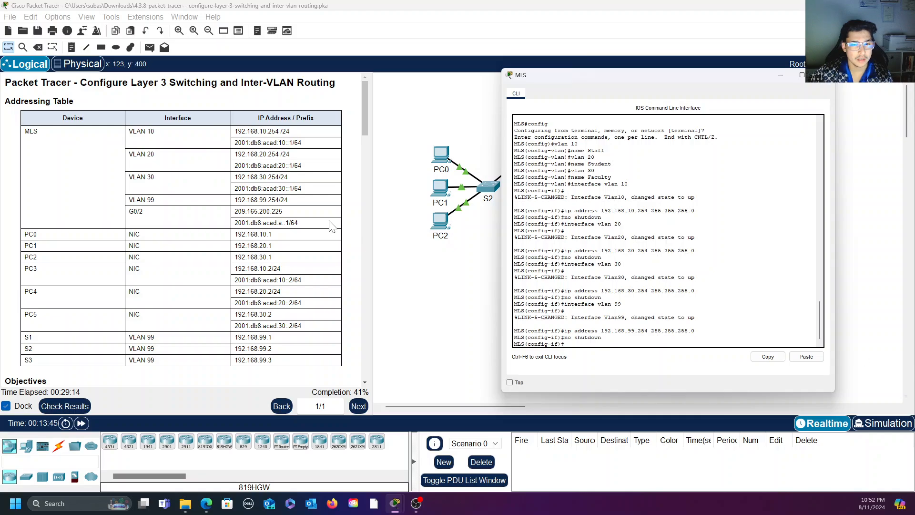
- Review the Step 2 SVI requirements in the lab instructions and bring the MLS command line back into view
{"action": "scroll", "coordinate": [332, 239], "scroll_direction": "down", "scroll_amount": 15}
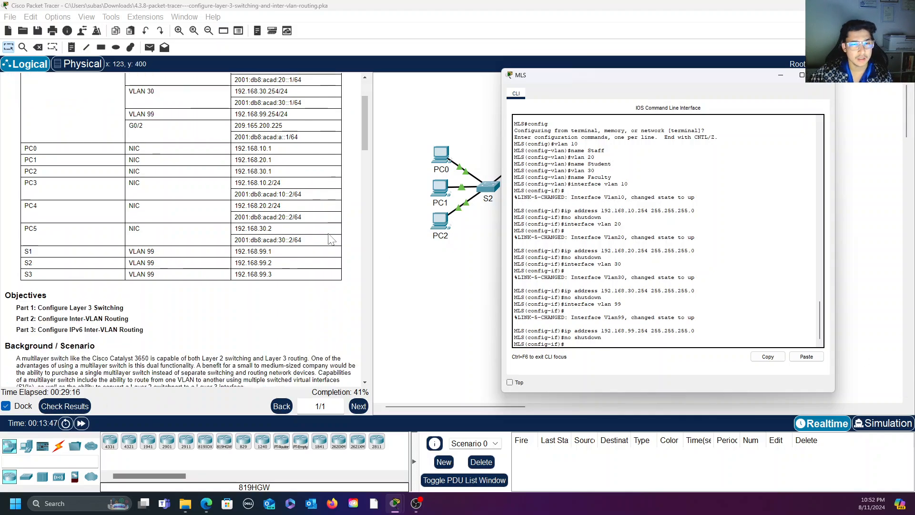
{"action": "scroll", "coordinate": [331, 239], "scroll_direction": "down", "scroll_amount": 12}
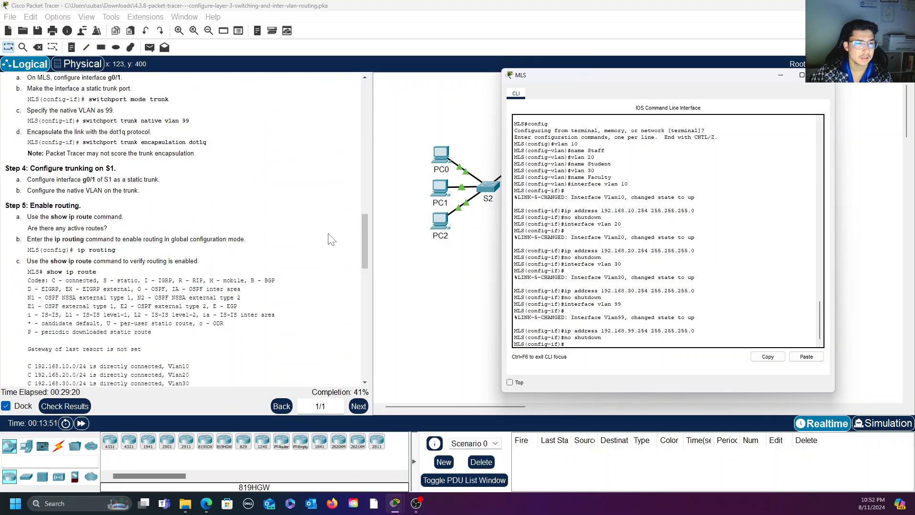
{"action": "scroll", "coordinate": [331, 239], "scroll_direction": "up", "scroll_amount": 5}
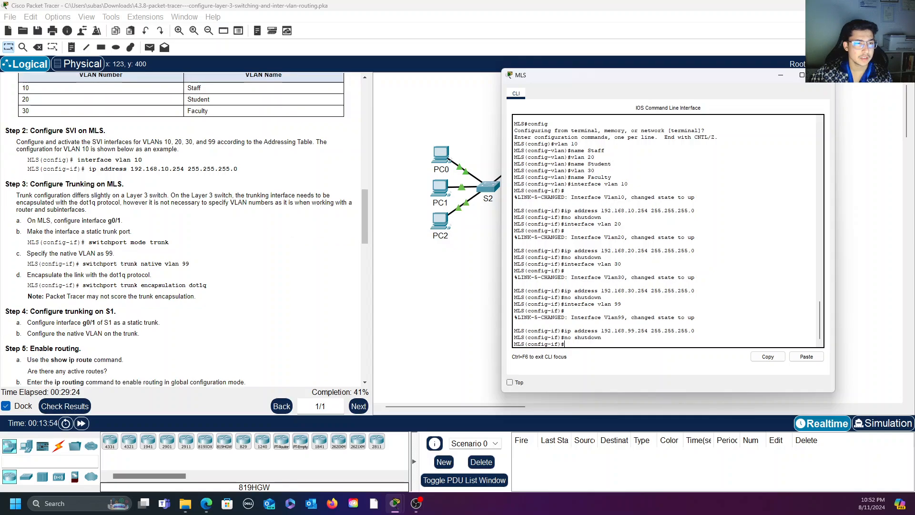
{"action": "left_click_drag", "start_coordinate": [16, 142], "coordinate": [144, 149]}
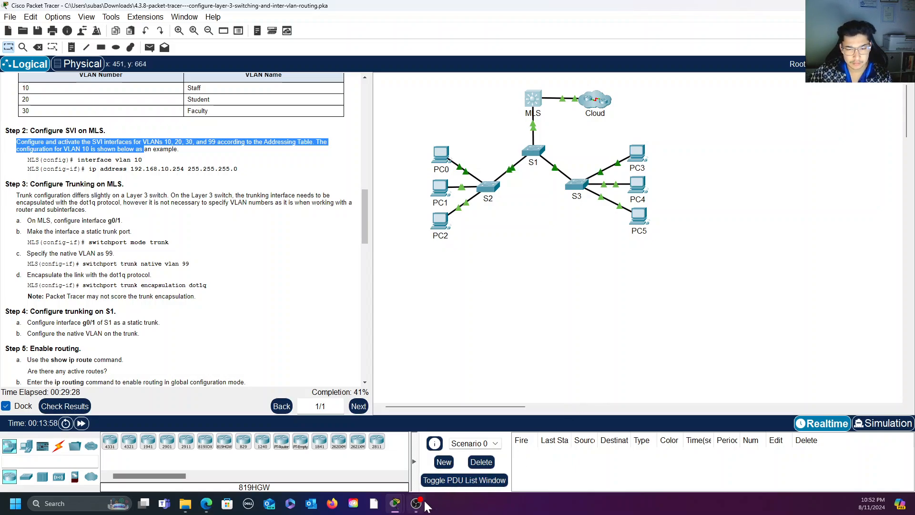
{"action": "left_click", "coordinate": [417, 504]}
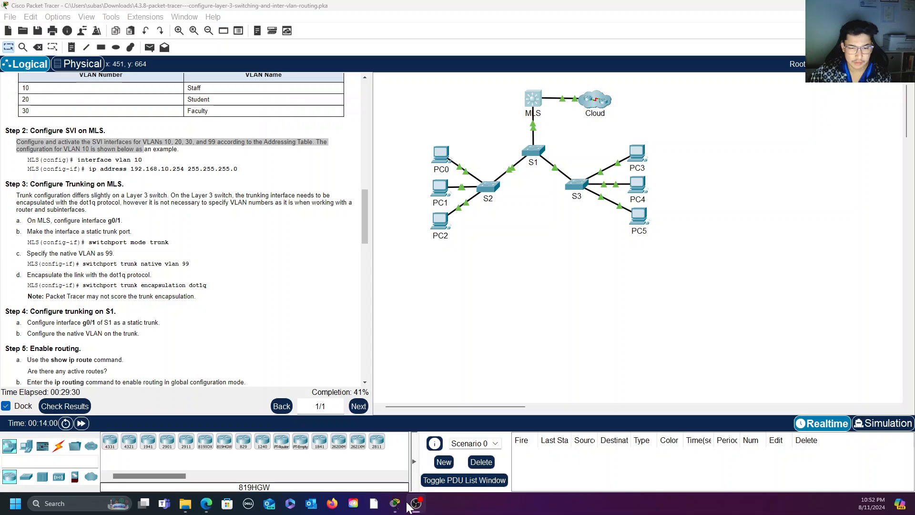
{"action": "mouse_move", "coordinate": [395, 504]}
{"action": "left_click", "coordinate": [450, 459]}
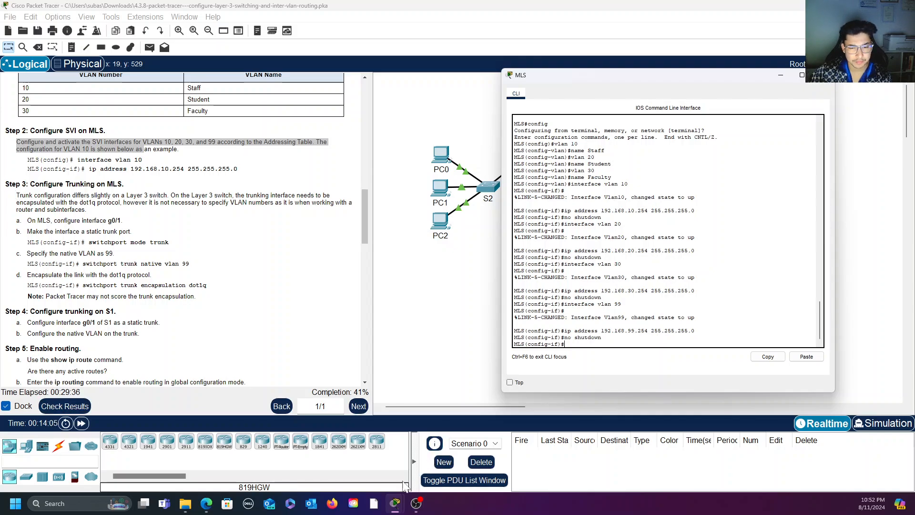
- Read the Step 3 trunking instructions for MLS and highlight the words "dot1q protocol"
{"action": "left_click", "coordinate": [206, 504]}
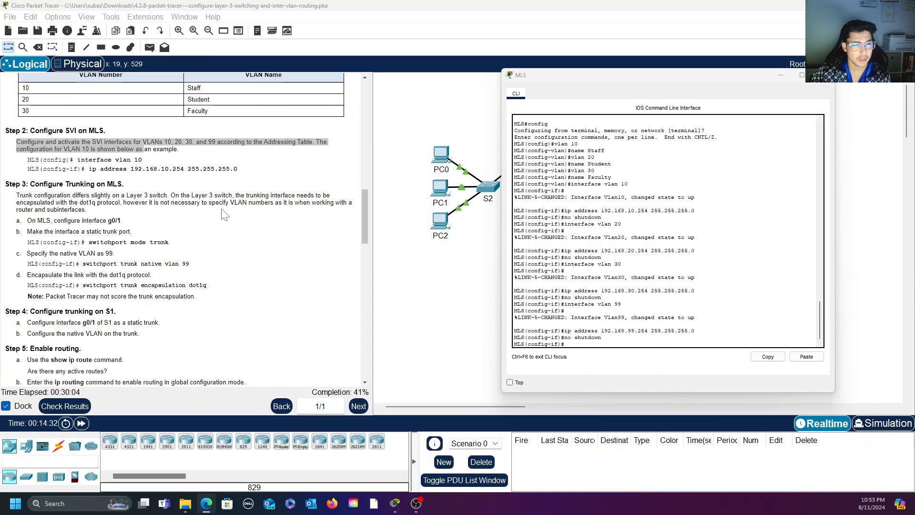
{"action": "left_click_drag", "start_coordinate": [80, 202], "coordinate": [119, 202]}
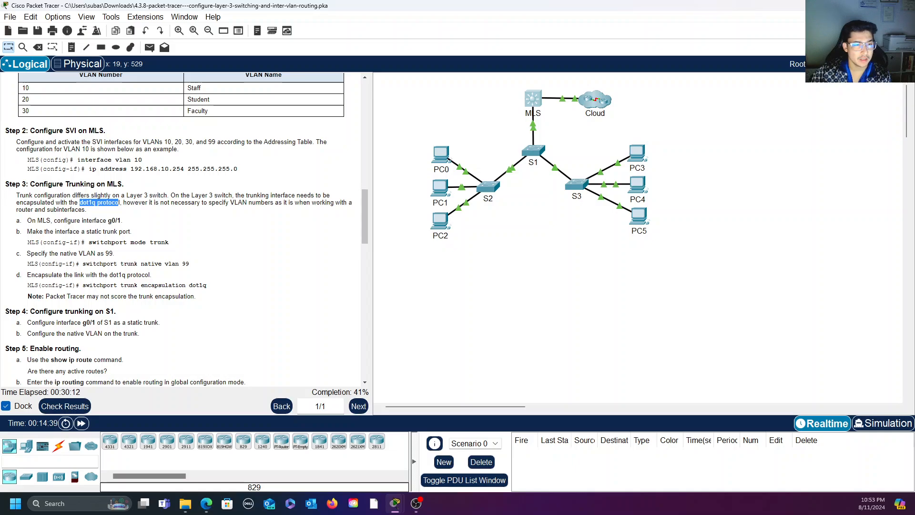
{"action": "left_click_drag", "start_coordinate": [80, 203], "coordinate": [120, 203]}
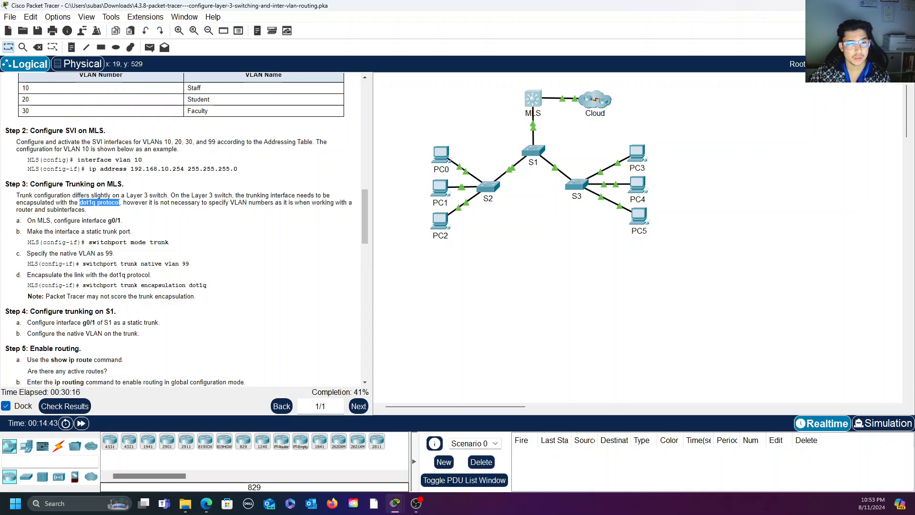
- Bring the MLS command line up beside the Step 3 instructions and enter configuration mode for interface g0/1
{"action": "scroll", "coordinate": [234, 214], "scroll_direction": "down", "scroll_amount": 1}
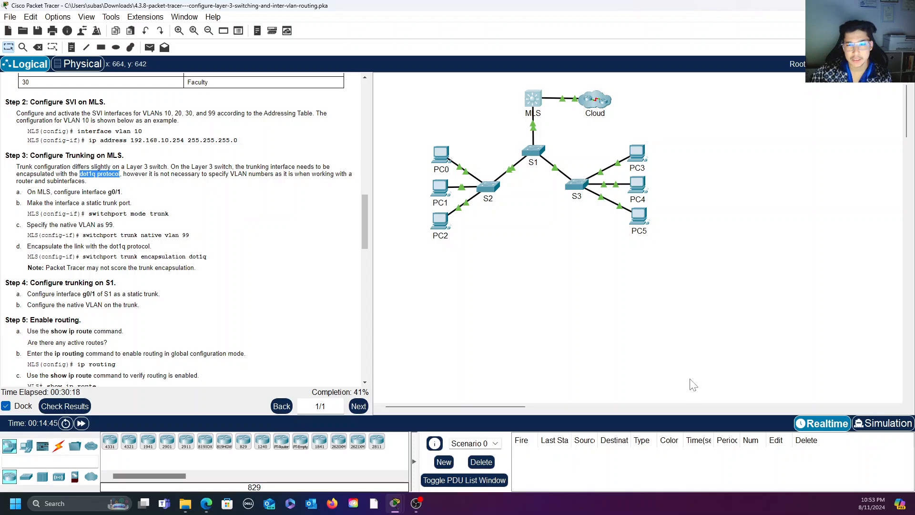
{"action": "mouse_move", "coordinate": [405, 508]}
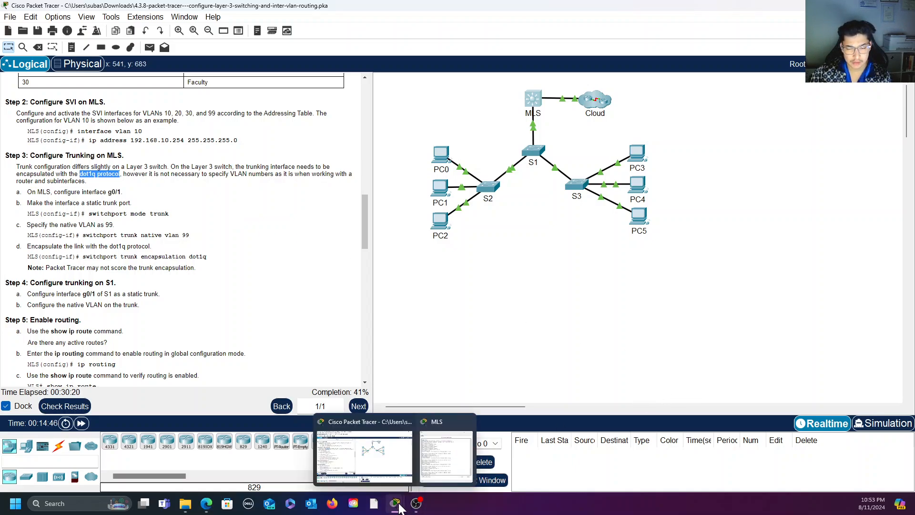
{"action": "left_click", "coordinate": [424, 469]}
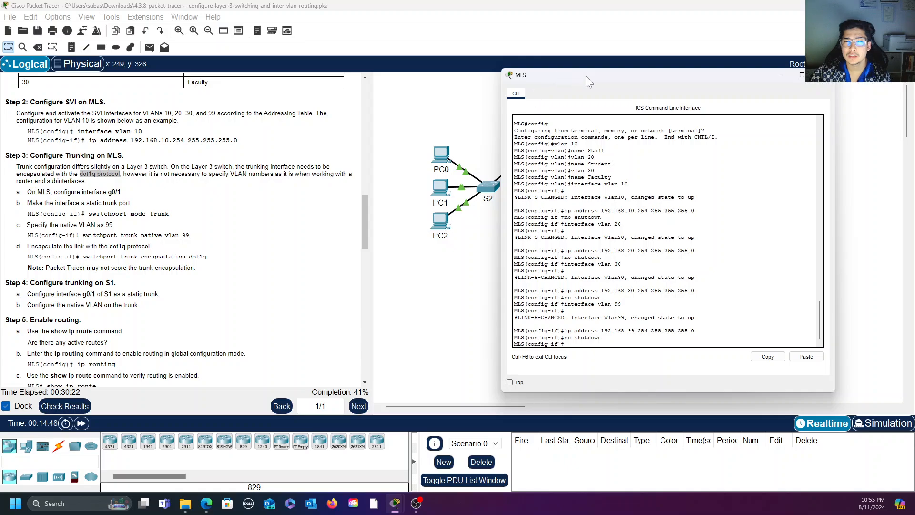
{"action": "left_click_drag", "start_coordinate": [585, 76], "coordinate": [545, 75]}
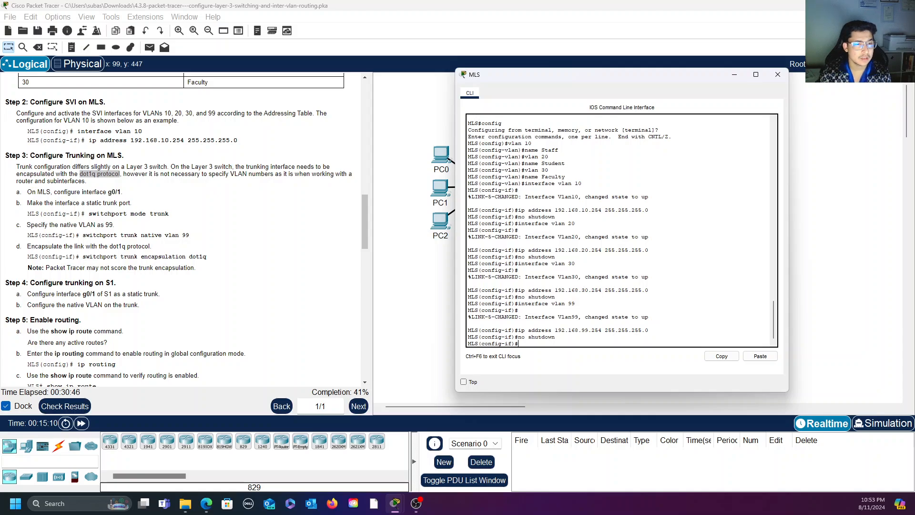
{"action": "type", "text": "interfcae"}
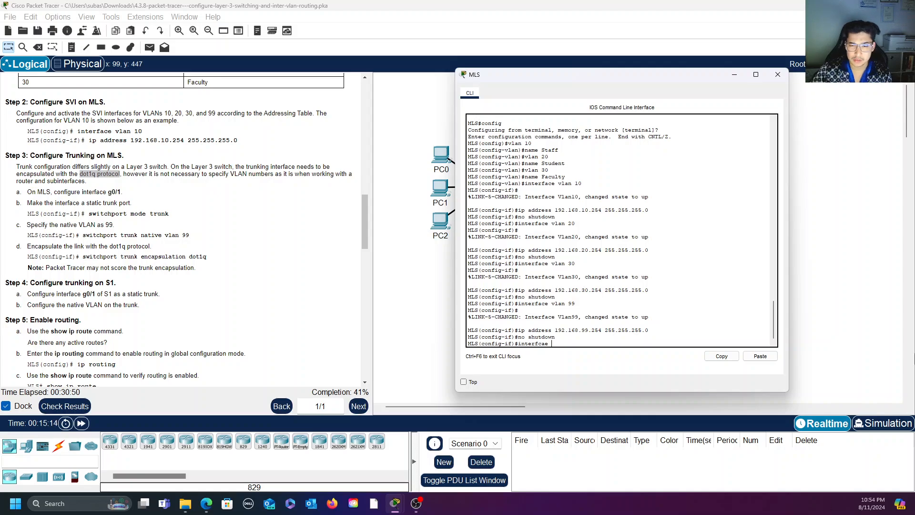
{"action": "key", "text": "BackSpace"}
{"action": "key", "text": "BackSpace"}
{"action": "key", "text": "BackSpace"}
{"action": "key", "text": "BackSpace"}
{"action": "type", "text": "ace"}
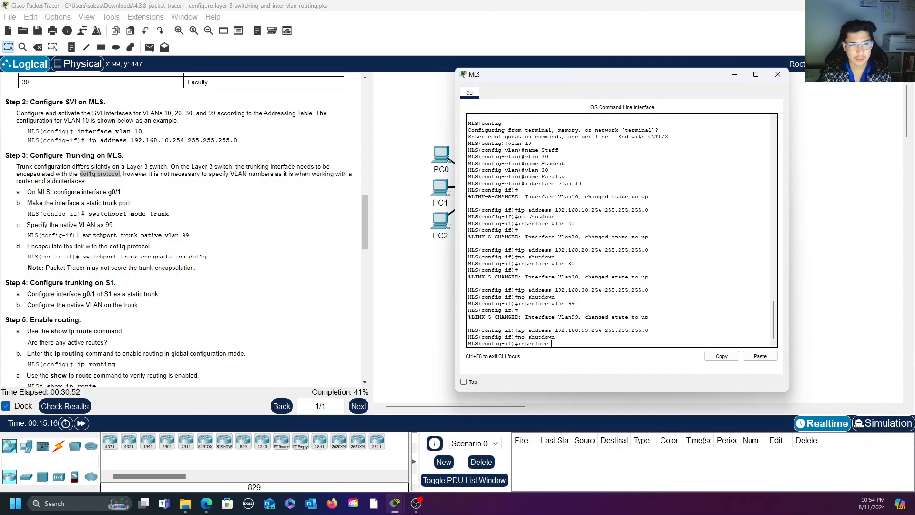
{"action": "type", "text": " g0/1"}
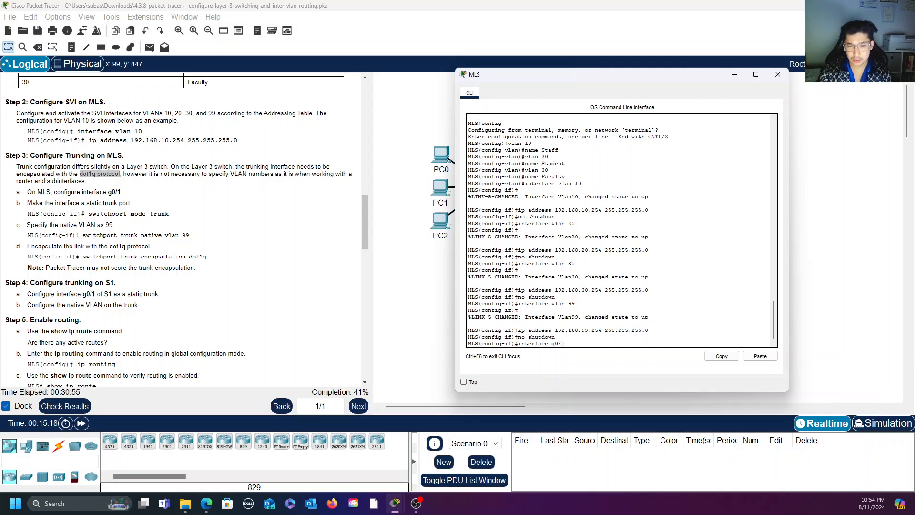
{"action": "key", "text": "Return"}
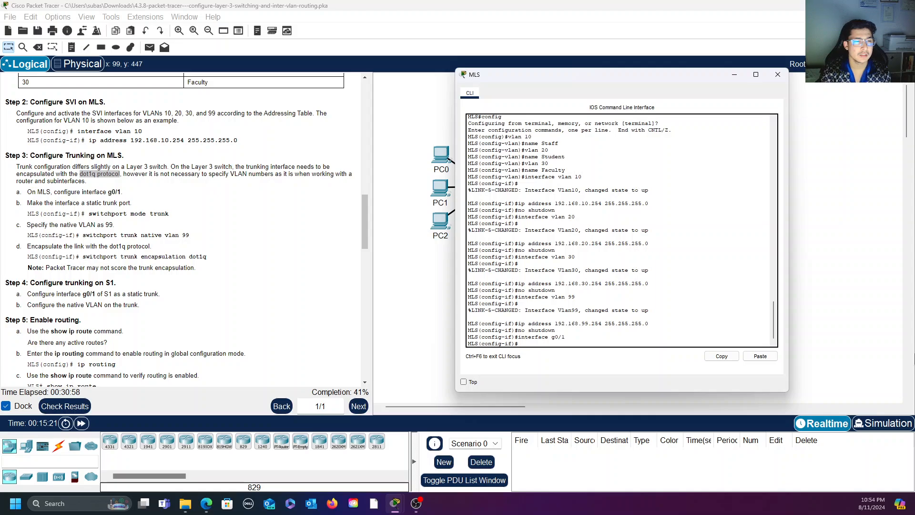
- Make interface g0/1 on MLS a static trunk port with the switchport mode trunk command
{"action": "type", "text": "switchport "}
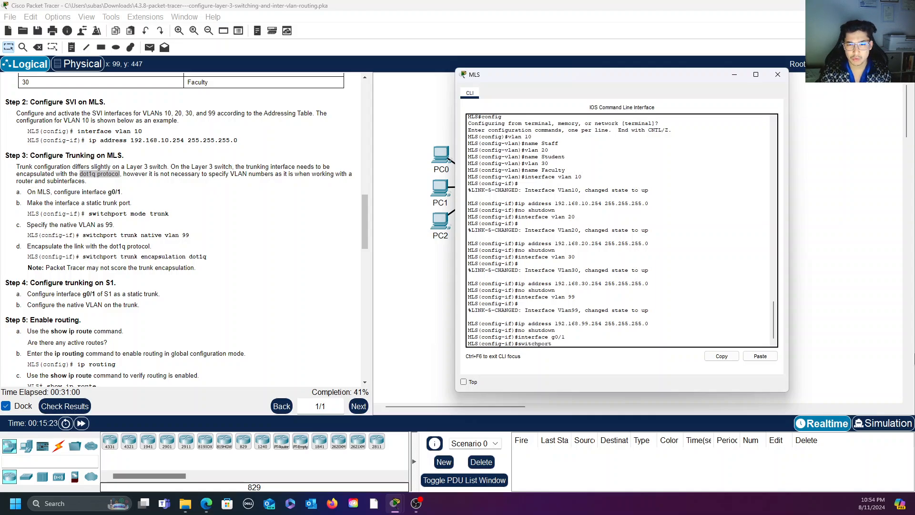
{"action": "type", "text": "mode trunk"}
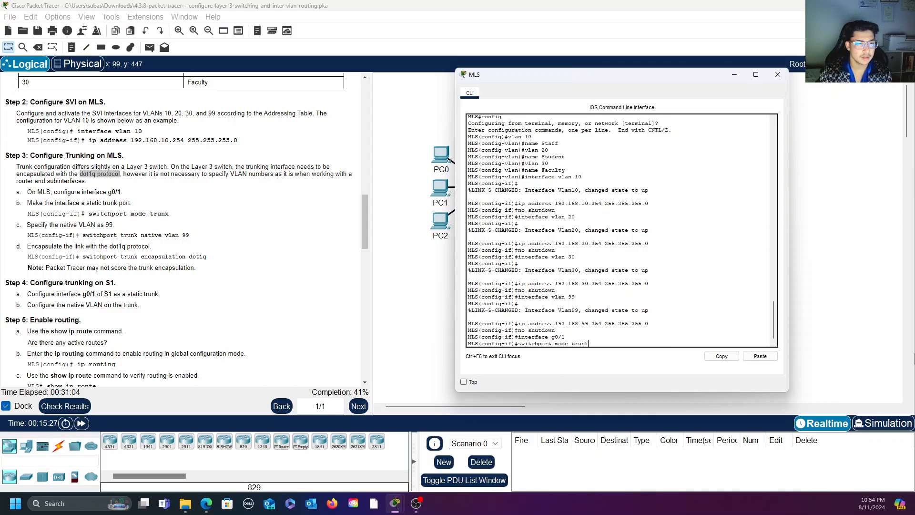
{"action": "key", "text": "Return"}
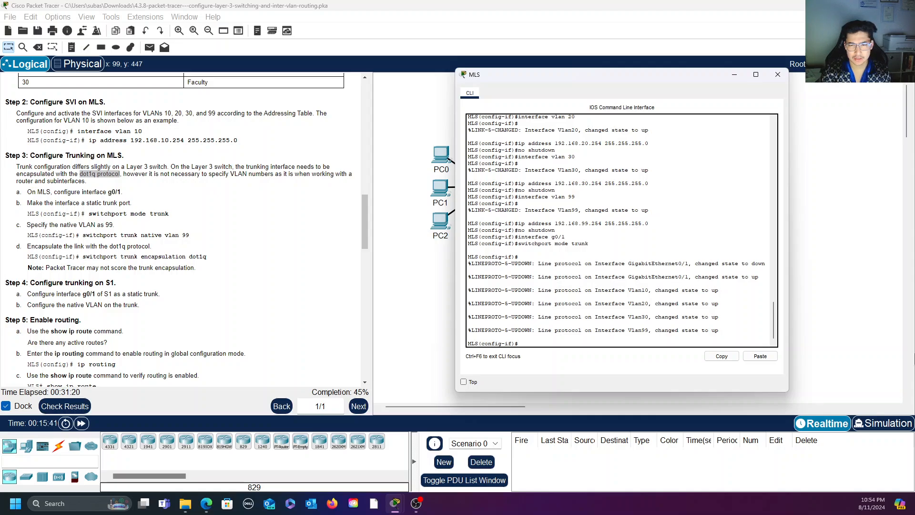
- Set the native VLAN of the MLS g0/1 trunk to 99 with switchport trunk native vlan 99
{"action": "type", "text": "swithc"}
{"action": "key", "text": "BackSpace"}
{"action": "key", "text": "BackSpace"}
{"action": "type", "text": "ch"}
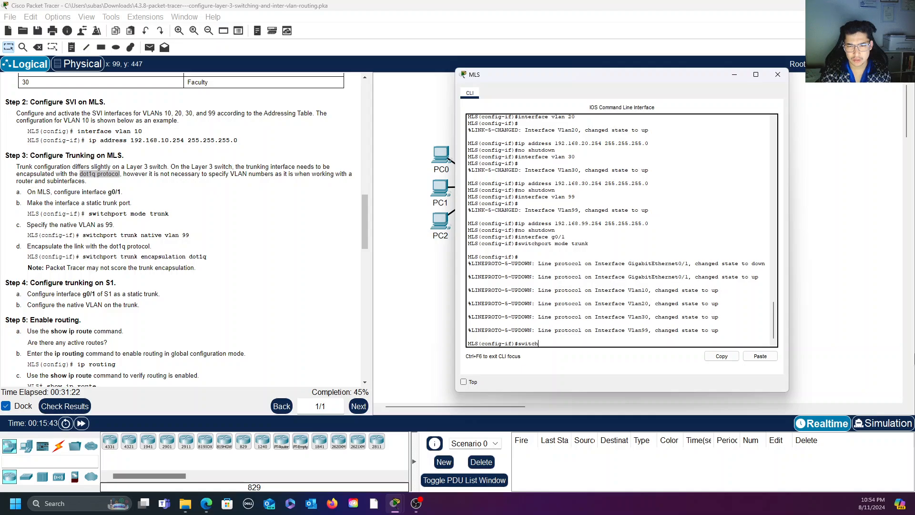
{"action": "type", "text": "port tru"}
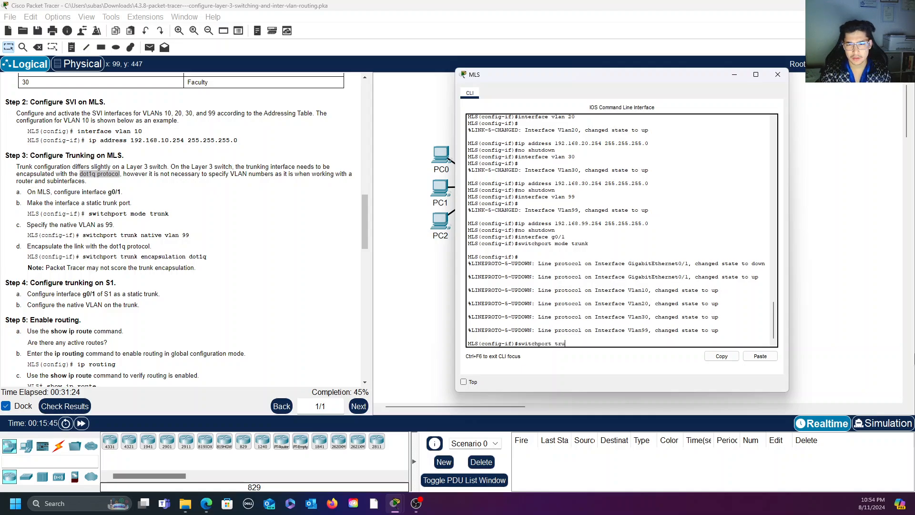
{"action": "type", "text": "nk native vlan"}
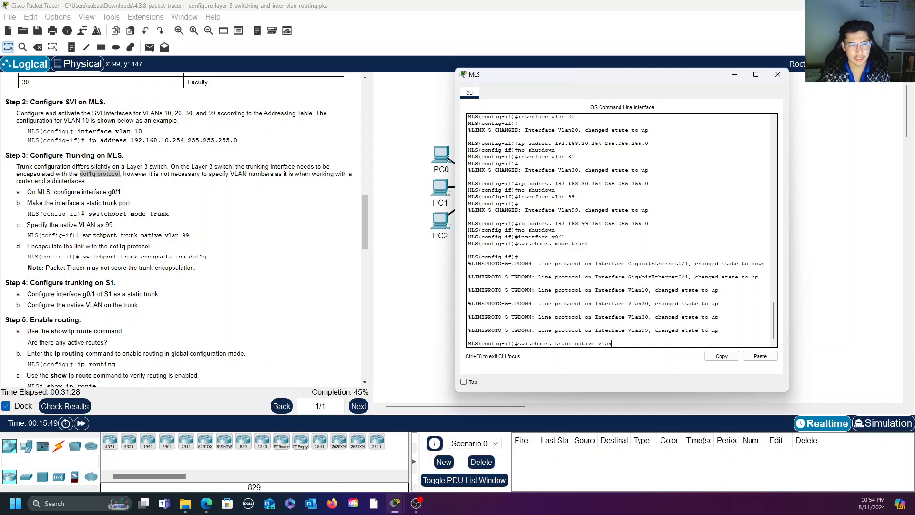
{"action": "type", "text": " 99"}
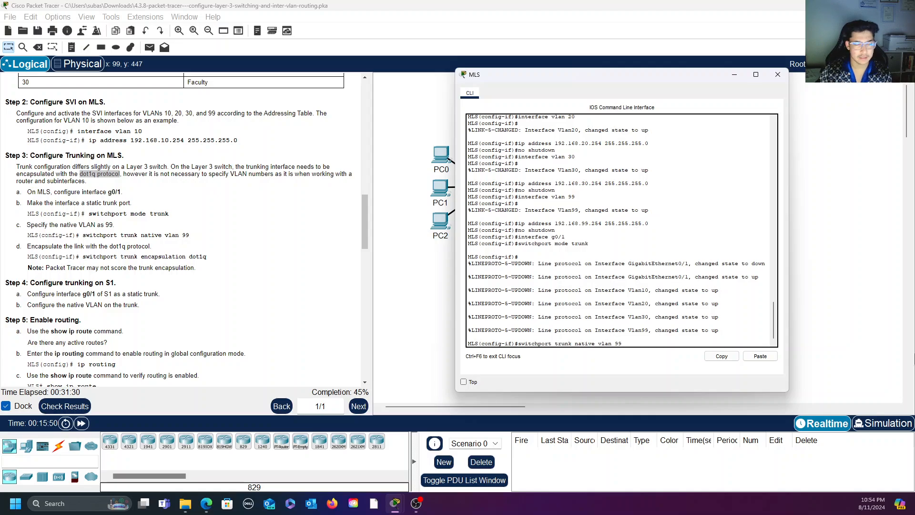
{"action": "key", "text": "Return"}
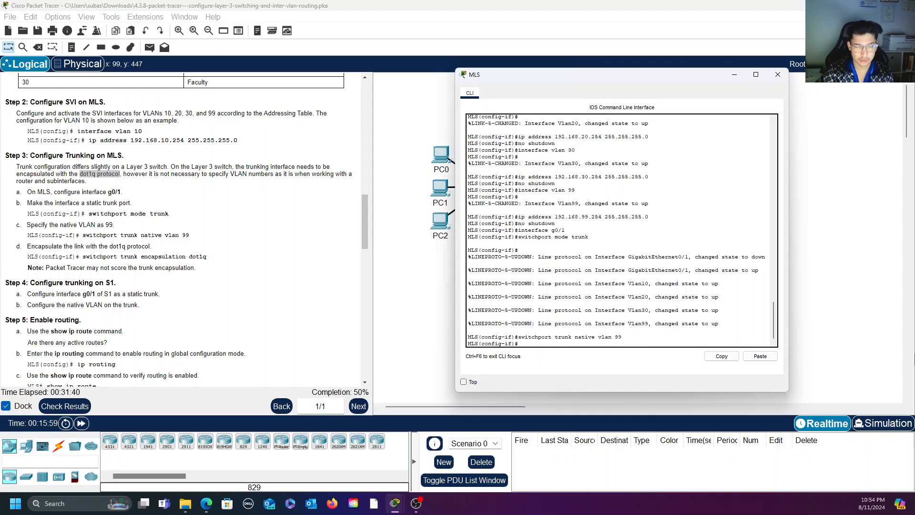
- Encapsulate the MLS g0/1 trunk link with the dot1q protocol using switchport trunk encapsulation dot1q
{"action": "type", "text": "switc"}
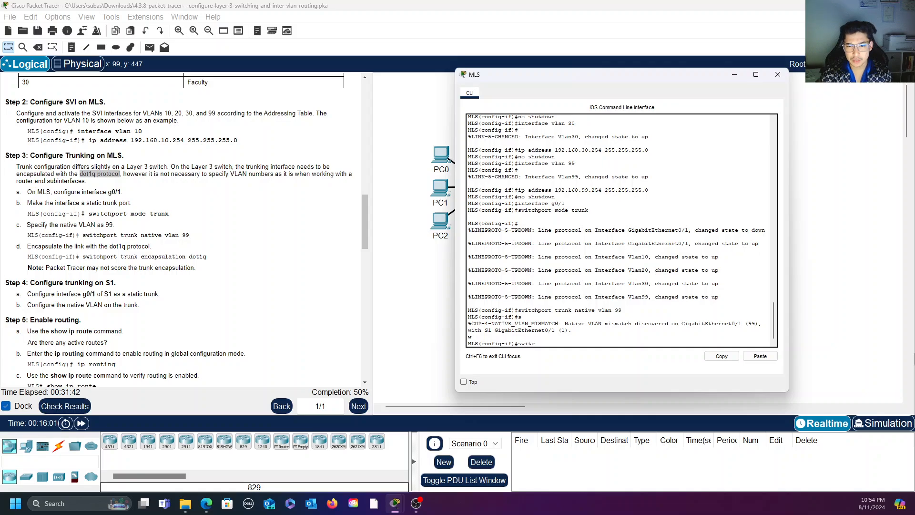
{"action": "type", "text": "hpp"}
{"action": "key", "text": "BackSpace"}
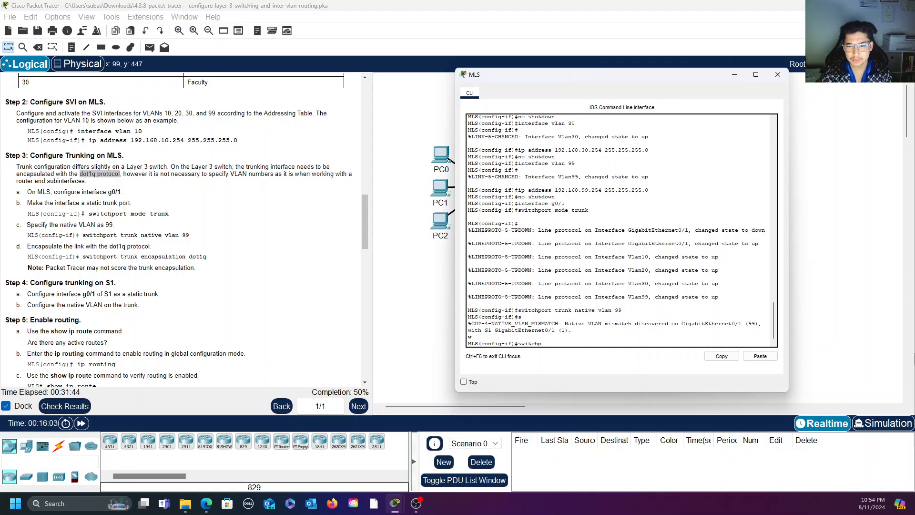
{"action": "type", "text": "ot"}
{"action": "key", "text": "BackSpace"}
{"action": "type", "text": "rt "}
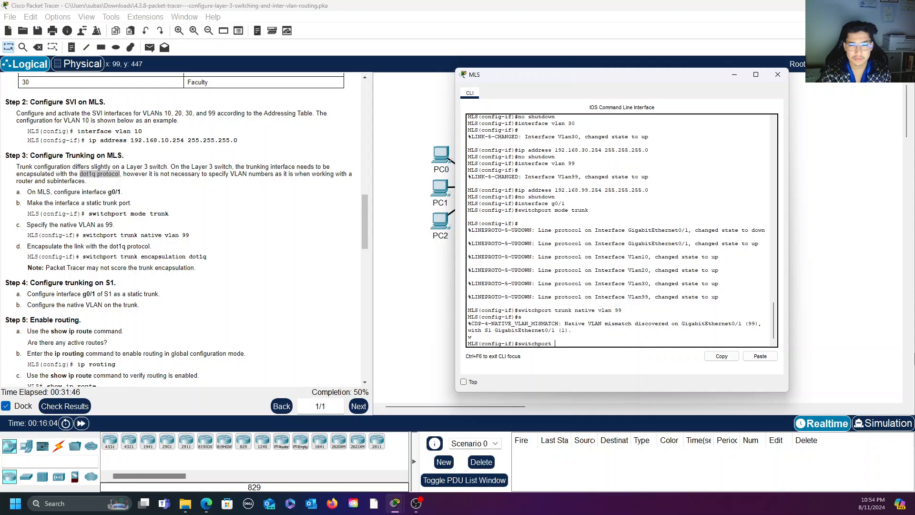
{"action": "type", "text": "trunk enca"}
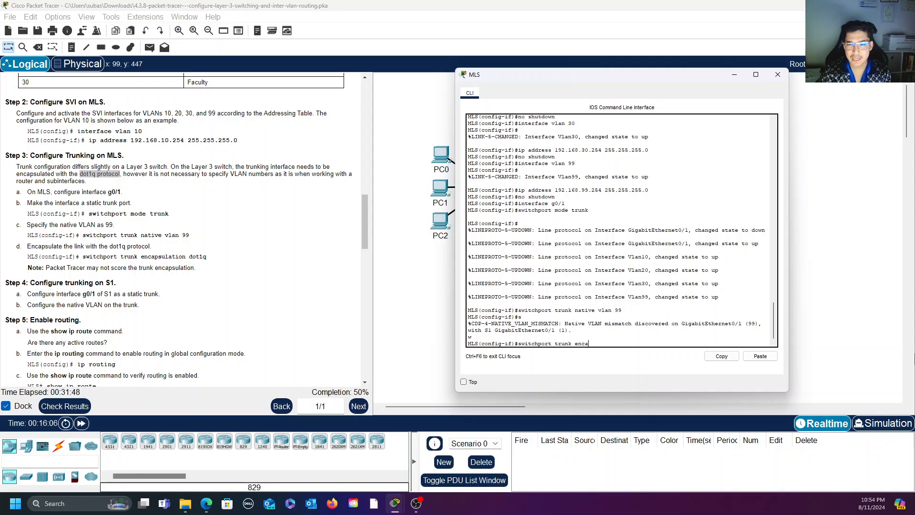
{"action": "type", "text": "p"}
{"action": "type", "text": "s"}
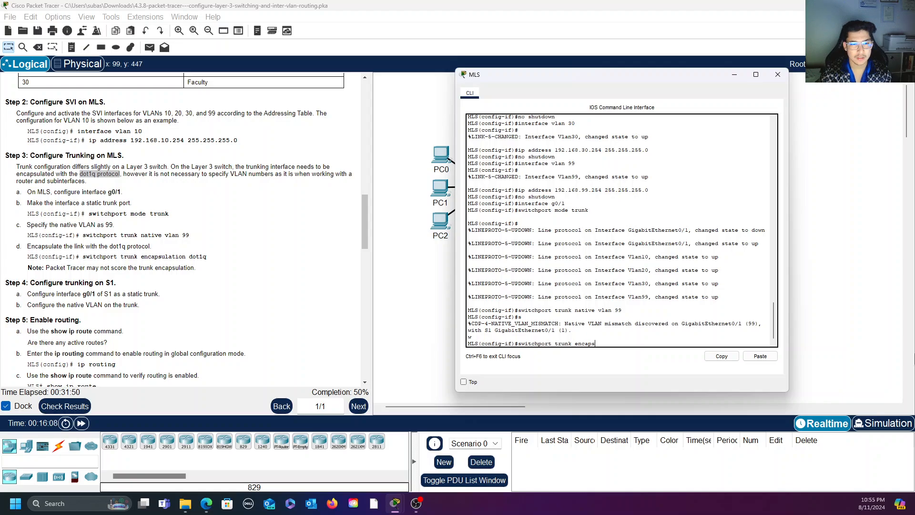
{"action": "type", "text": "ulation dot1q"}
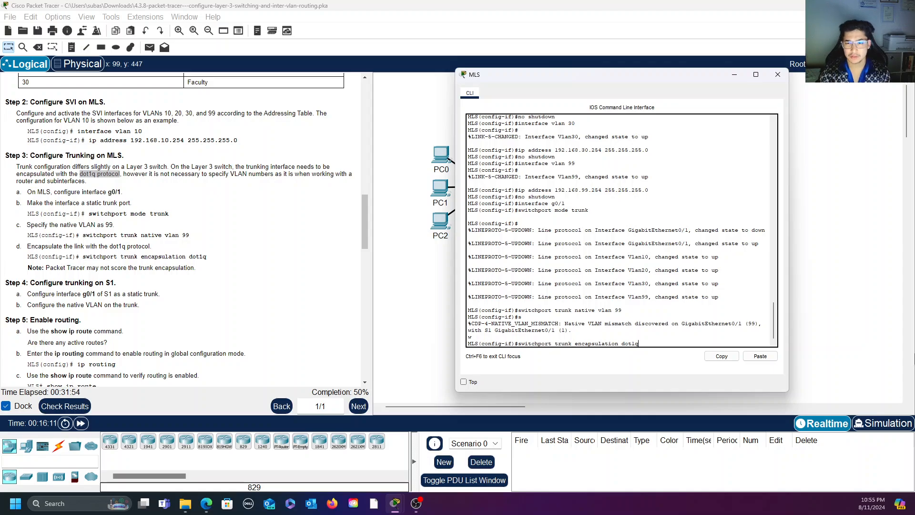
{"action": "key", "text": "Return"}
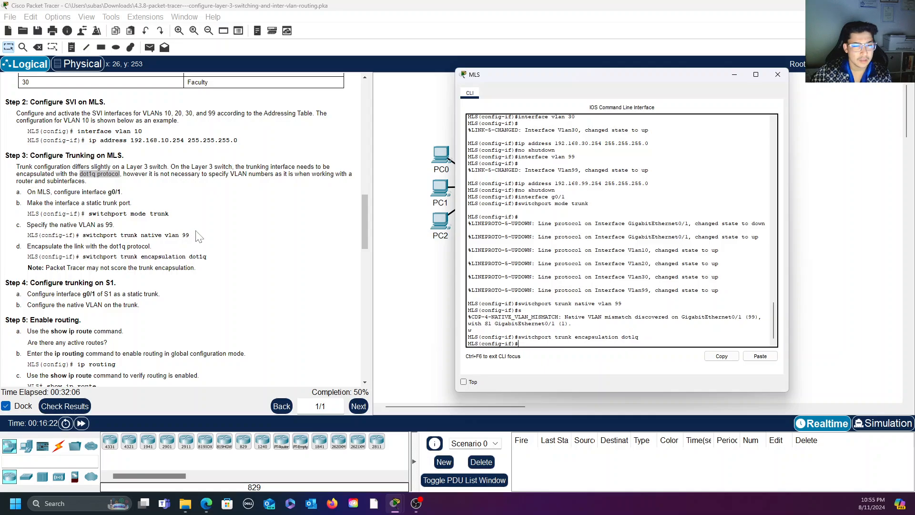
- Put the MLS window away and open the command line of switch S1 beside the Step 4 instructions
{"action": "scroll", "coordinate": [198, 235], "scroll_direction": "down", "scroll_amount": 1}
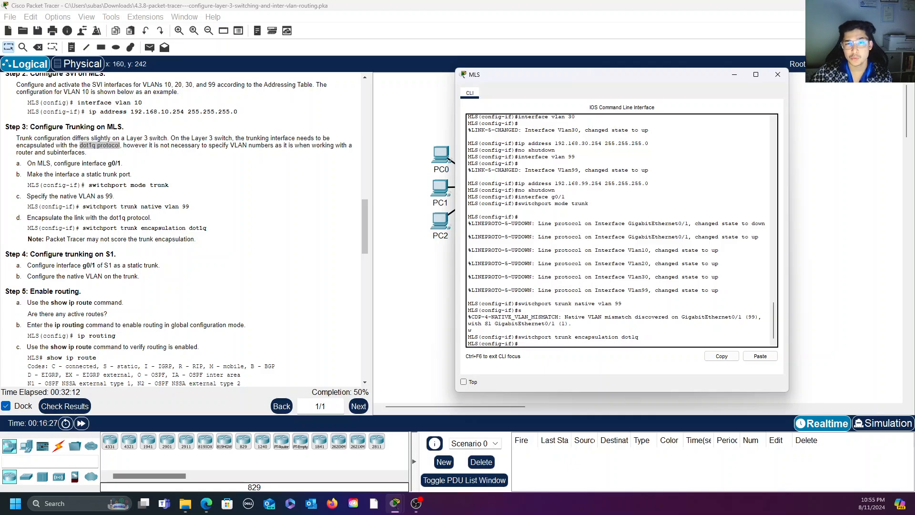
{"action": "left_click_drag", "start_coordinate": [638, 79], "coordinate": [596, 109]}
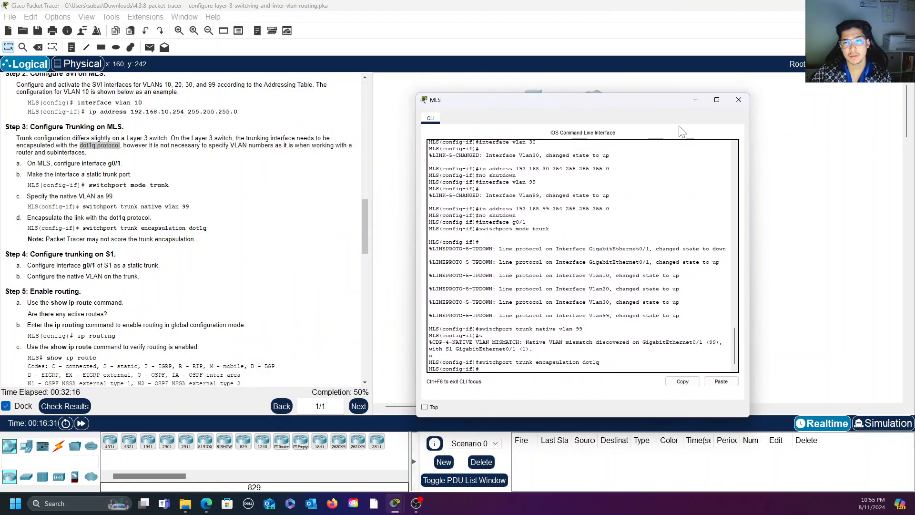
{"action": "left_click", "coordinate": [695, 100]}
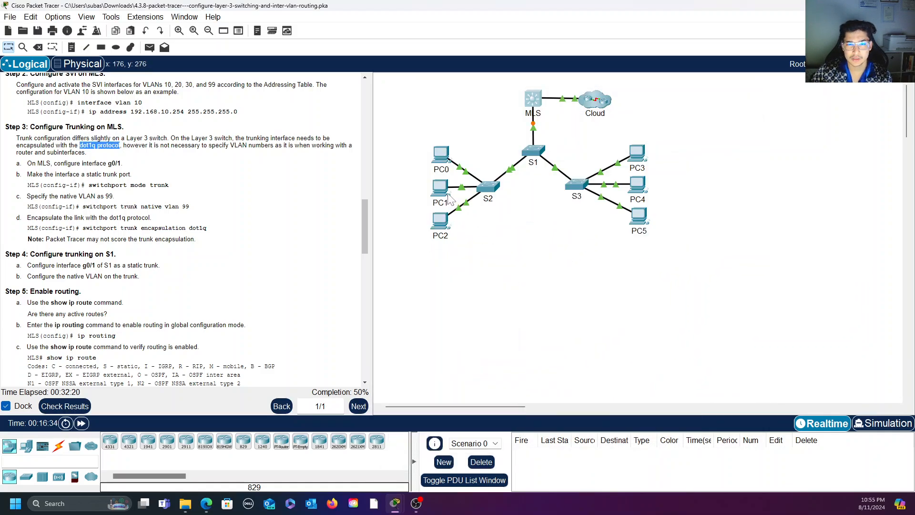
{"action": "left_click", "coordinate": [539, 154]}
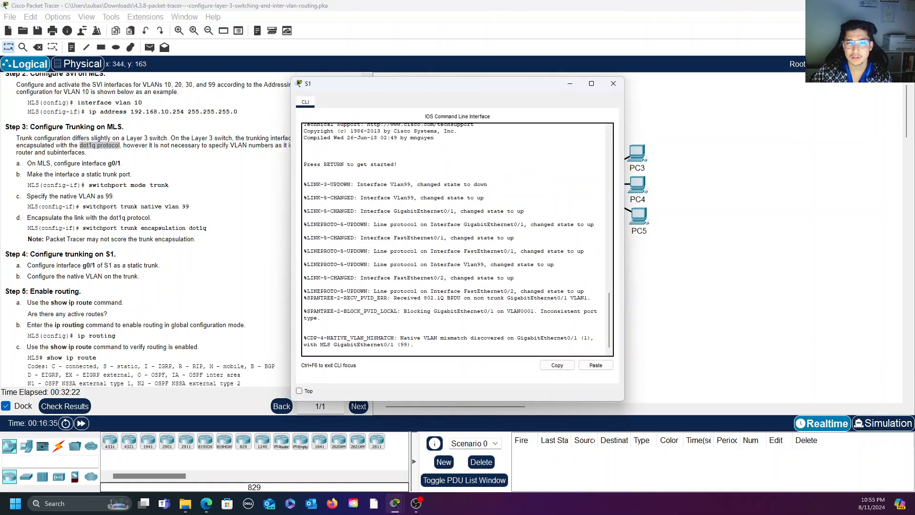
{"action": "left_click_drag", "start_coordinate": [399, 90], "coordinate": [557, 86]}
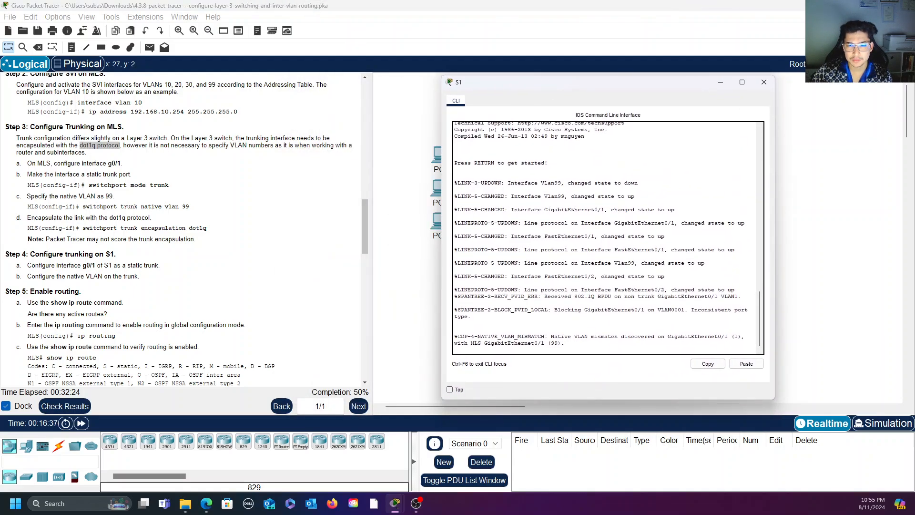
- Enter privileged mode on S1 with enable and go to global configuration mode with config term
{"action": "key", "text": "Return"}
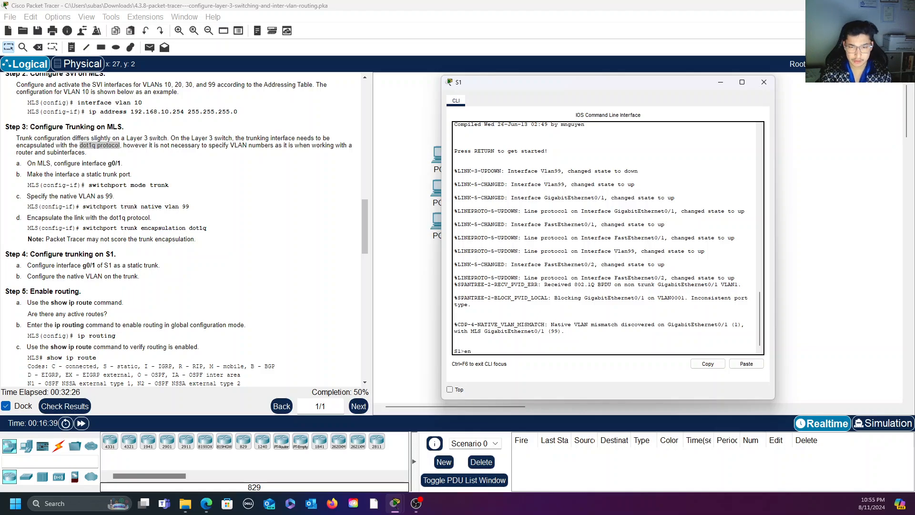
{"action": "type", "text": "enable"}
{"action": "key", "text": "Return"}
{"action": "type", "text": "config"}
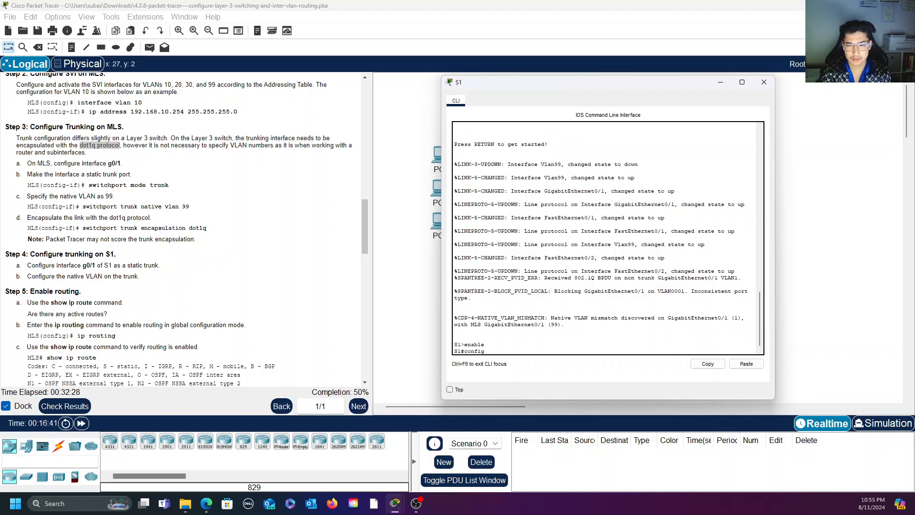
{"action": "type", "text": " term"}
{"action": "key", "text": "Return"}
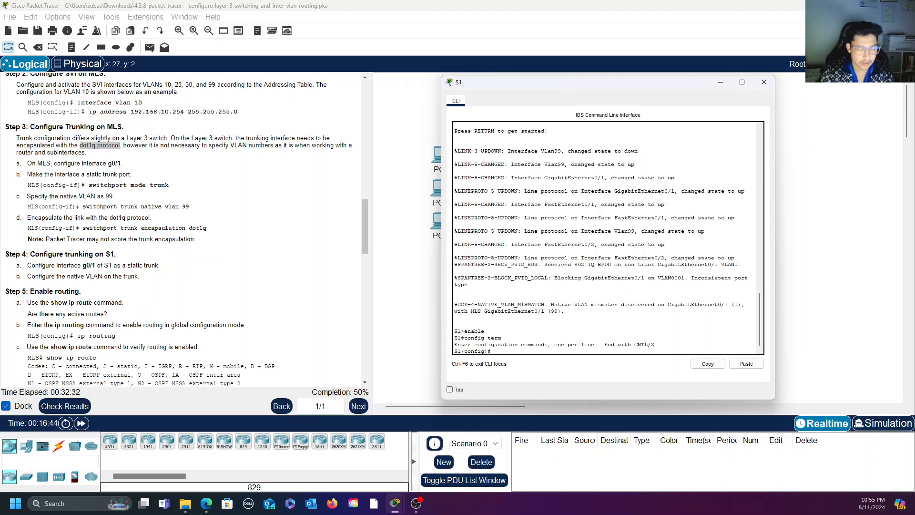
- Enter interface configuration mode for g0/1 on S1 with the interface g0/1 command
{"action": "type", "text": "intefc"}
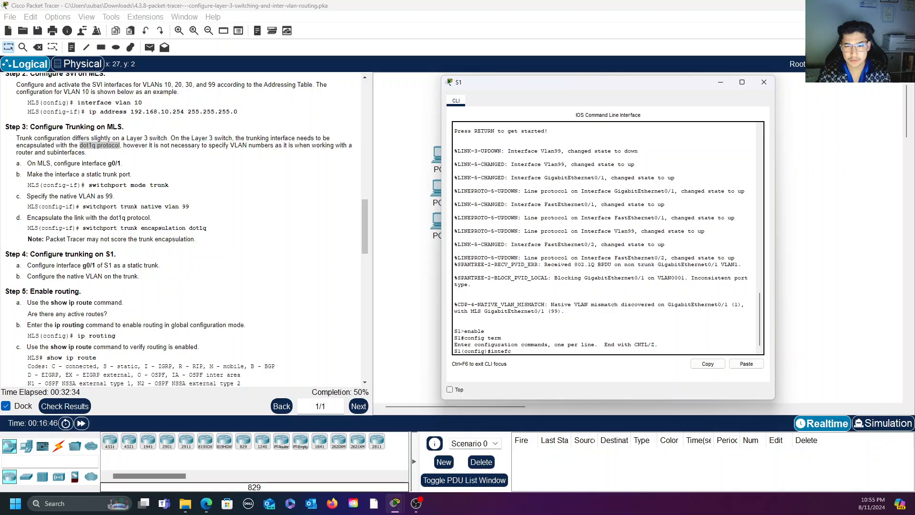
{"action": "key", "text": "BackSpace"}
{"action": "key", "text": "BackSpace"}
{"action": "type", "text": "rface "}
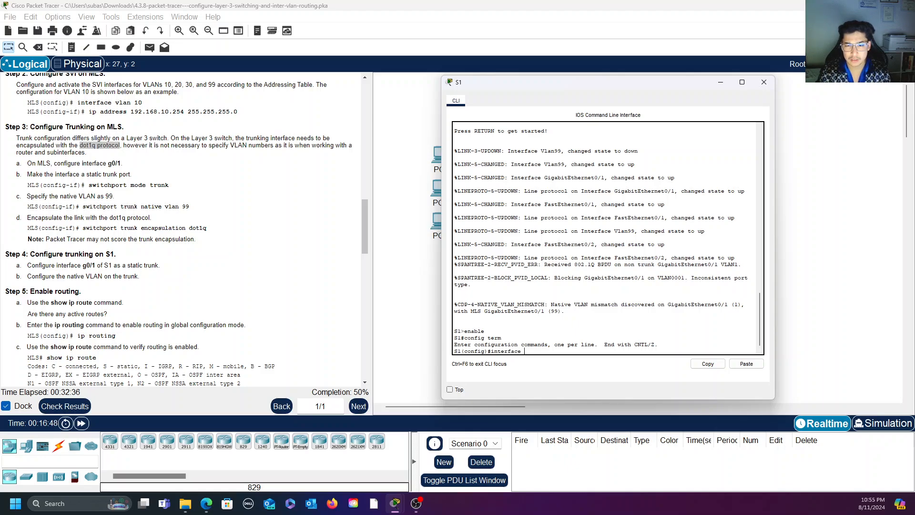
{"action": "type", "text": "g0"}
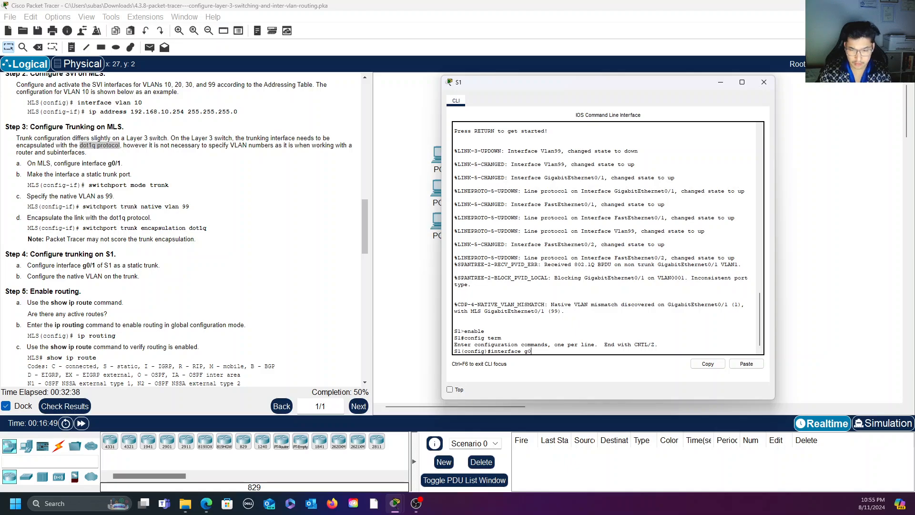
{"action": "type", "text": "/1"}
{"action": "key", "text": "Return"}
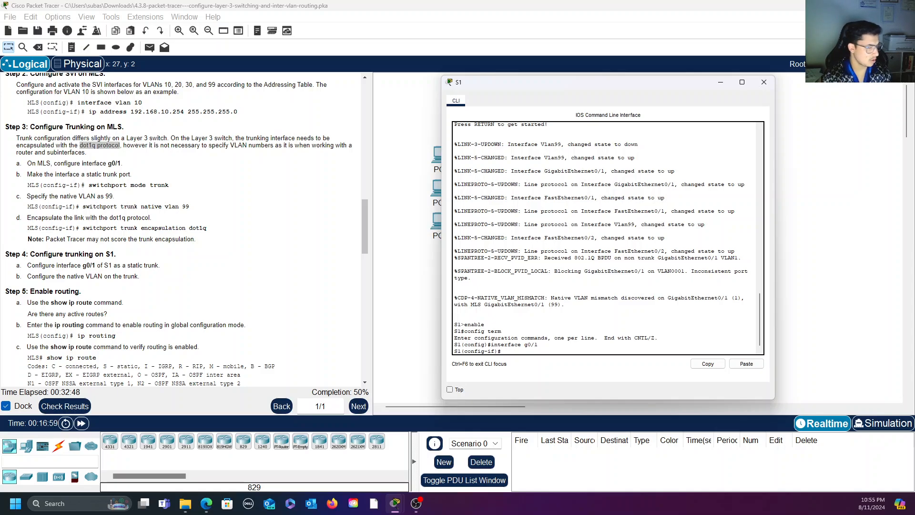
- Make interface g0/1 on S1 a static trunk port with switchport mode trunk
{"action": "type", "text": "swi"}
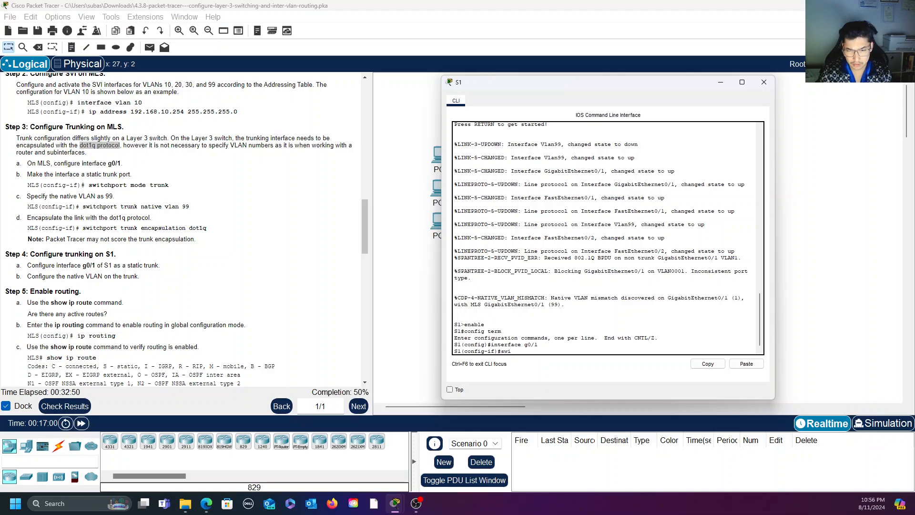
{"action": "type", "text": "tchport"}
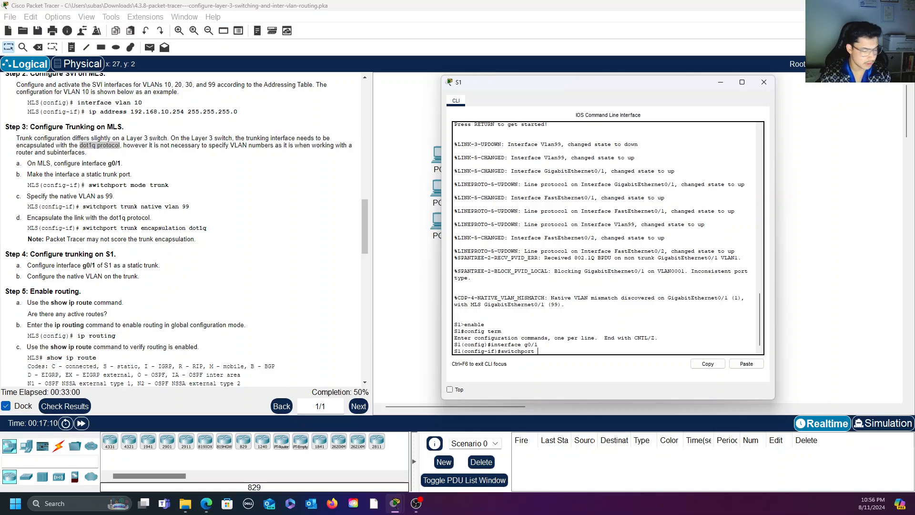
{"action": "type", "text": " mode trunk"}
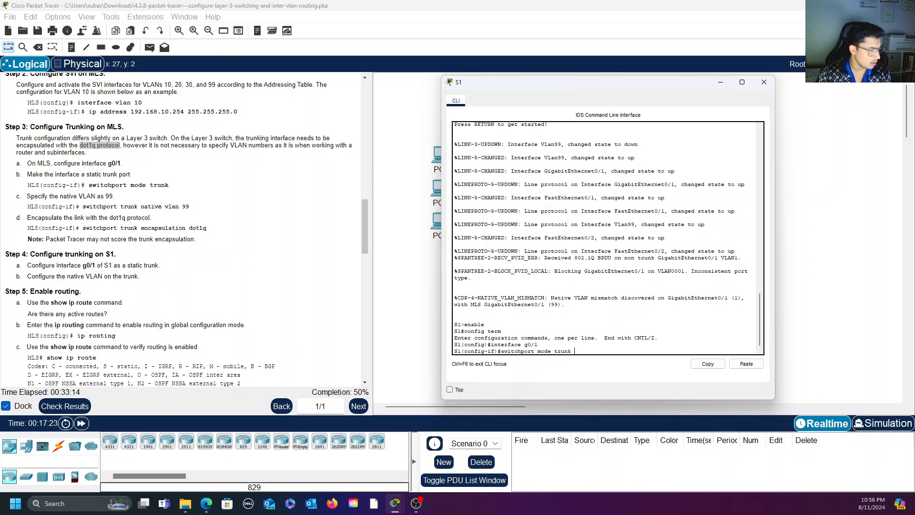
{"action": "key", "text": "Return"}
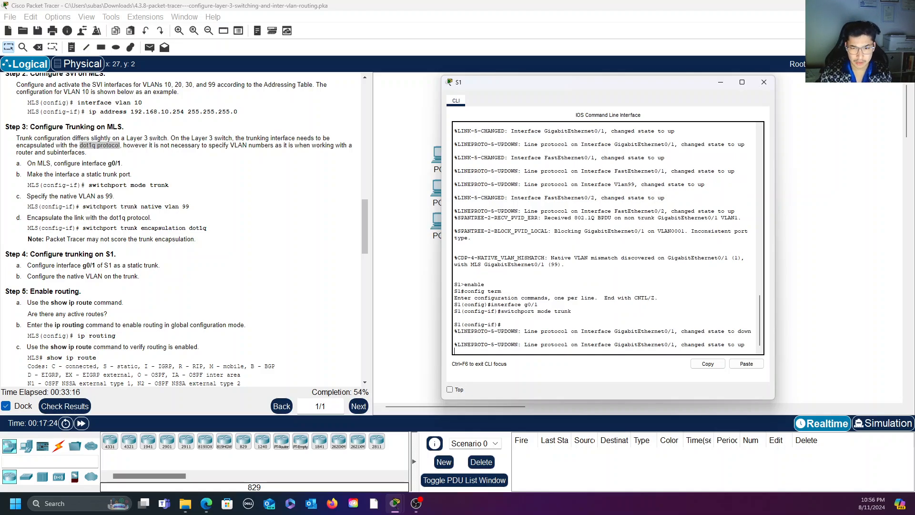
- Set native VLAN 99 on the S1 g0/1 trunk with switchport trunk native vlan 99
{"action": "key", "text": "Return"}
{"action": "type", "text": "swi"}
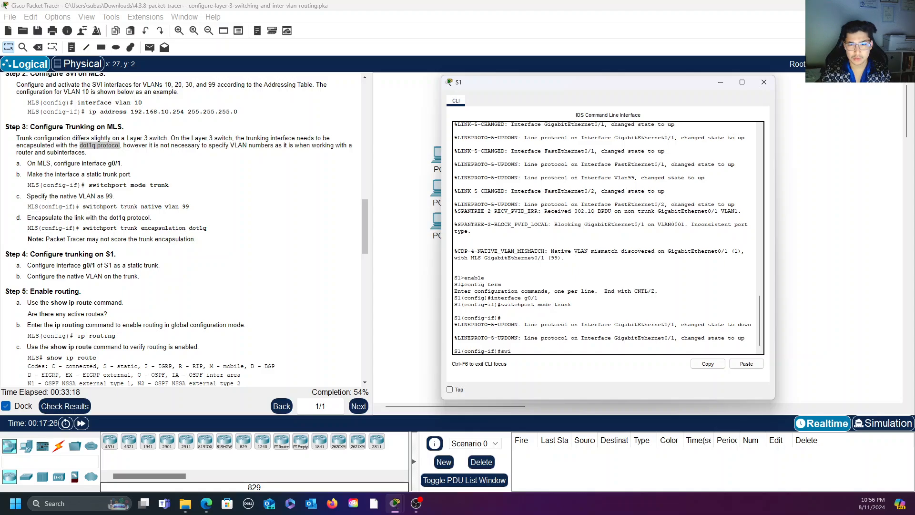
{"action": "type", "text": "tchport"}
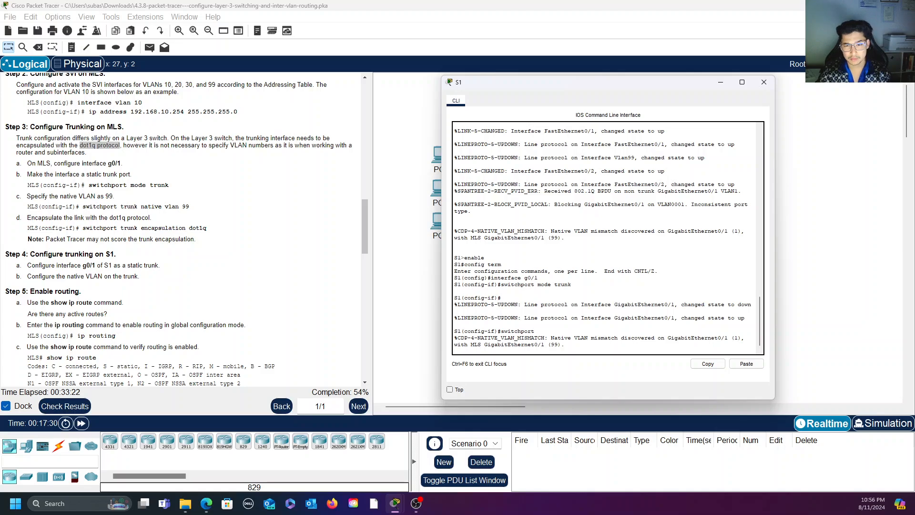
{"action": "key", "text": "Return"}
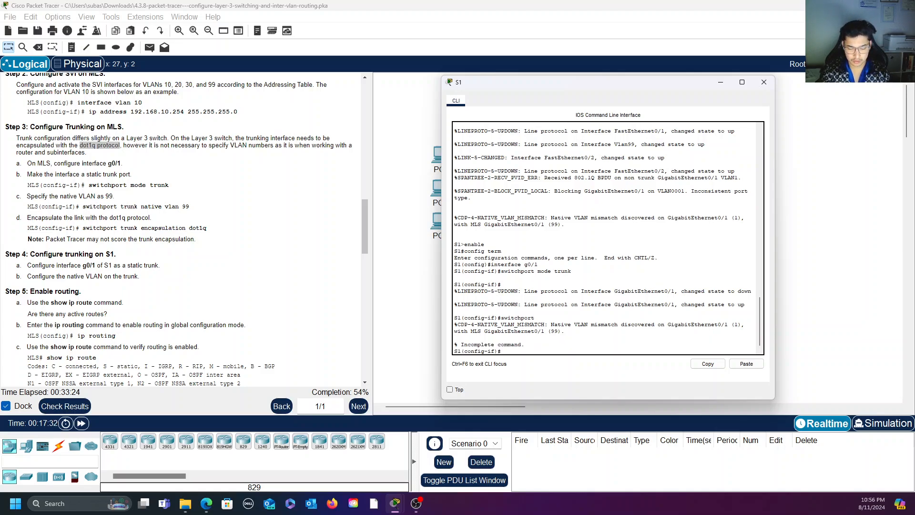
{"action": "type", "text": "switchport"}
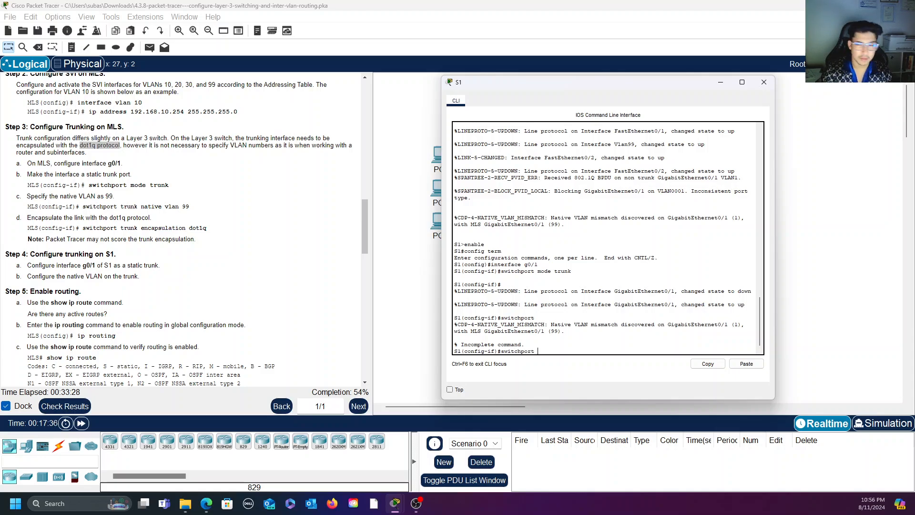
{"action": "type", "text": " trunk"}
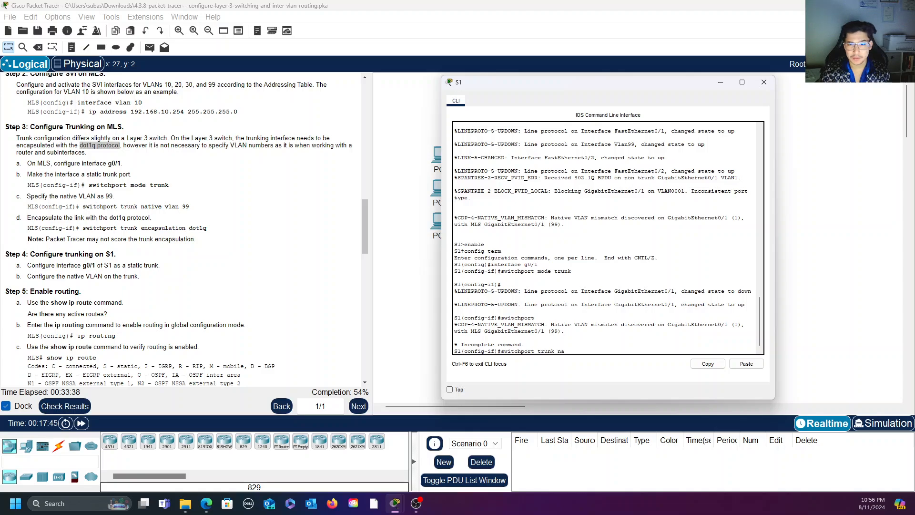
{"action": "type", "text": "native vlan 99"}
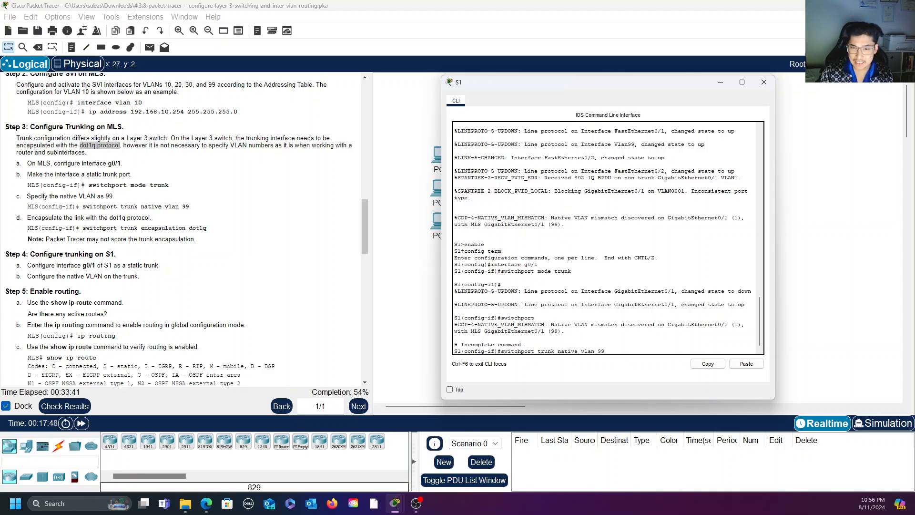
{"action": "key", "text": "Return"}
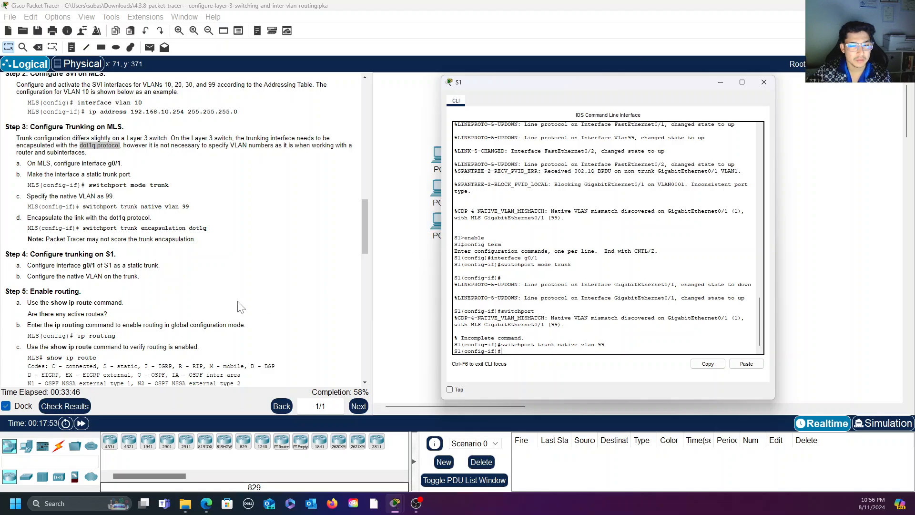
- Put the S1 window away, reopen the MLS command line and return MLS to privileged mode for Step 5
{"action": "scroll", "coordinate": [149, 292], "scroll_direction": "down", "scroll_amount": 2}
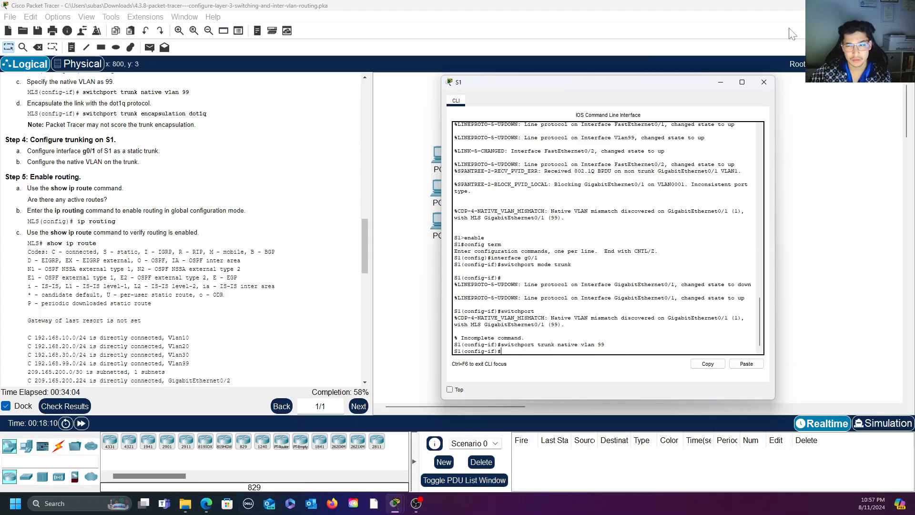
{"action": "left_click", "coordinate": [720, 83]}
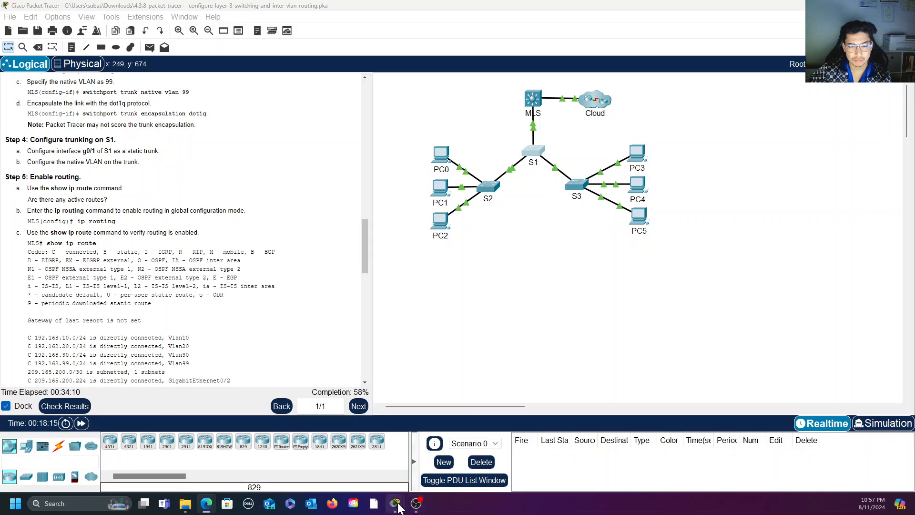
{"action": "mouse_move", "coordinate": [399, 505]}
{"action": "left_click", "coordinate": [422, 464]}
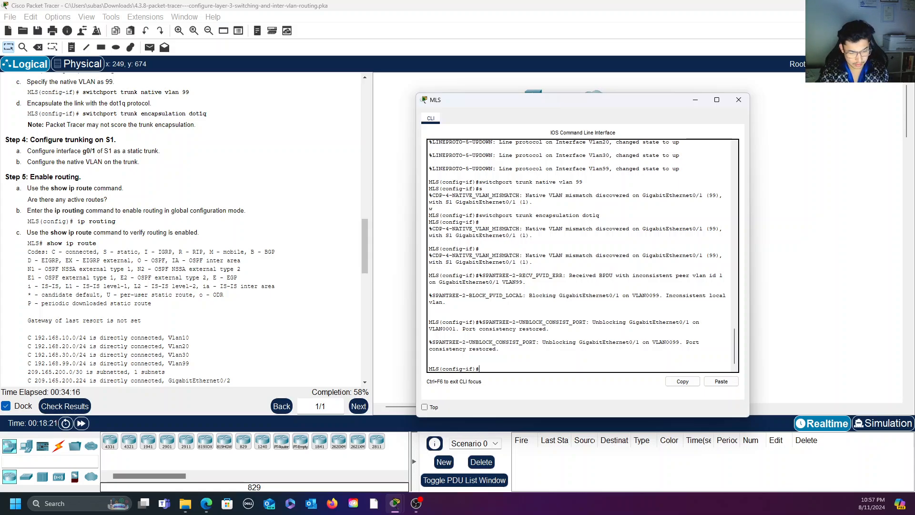
{"action": "key", "text": "ctrl+z"}
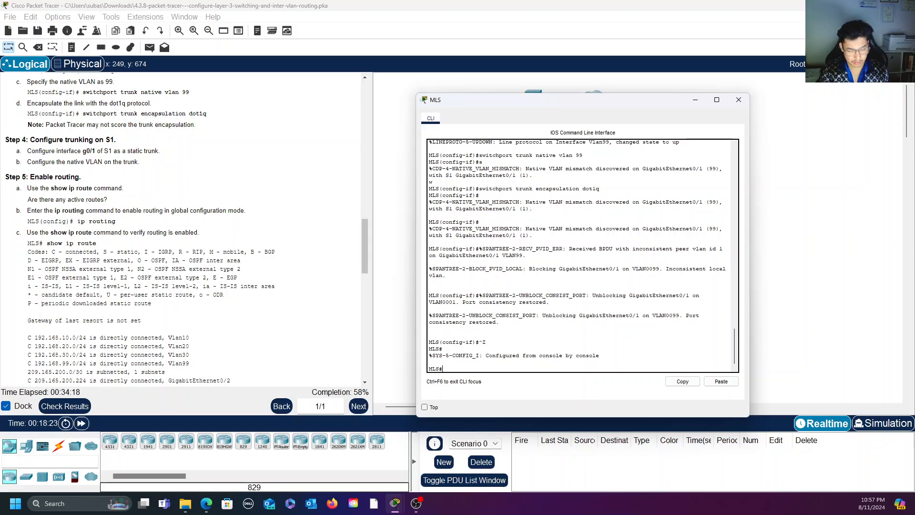
{"action": "key", "text": "ctrl+z"}
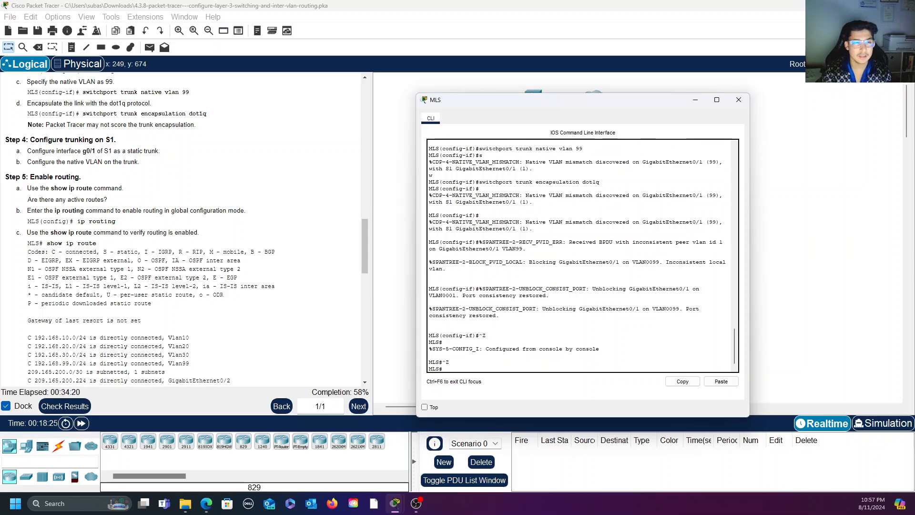
- Run show ip route on MLS to check for active routes before routing is enabled
{"action": "type", "text": "show uip"}
{"action": "key", "text": "BackSpace"}
{"action": "key", "text": "BackSpace"}
{"action": "key", "text": "BackSpace"}
{"action": "key", "text": "BackSpace"}
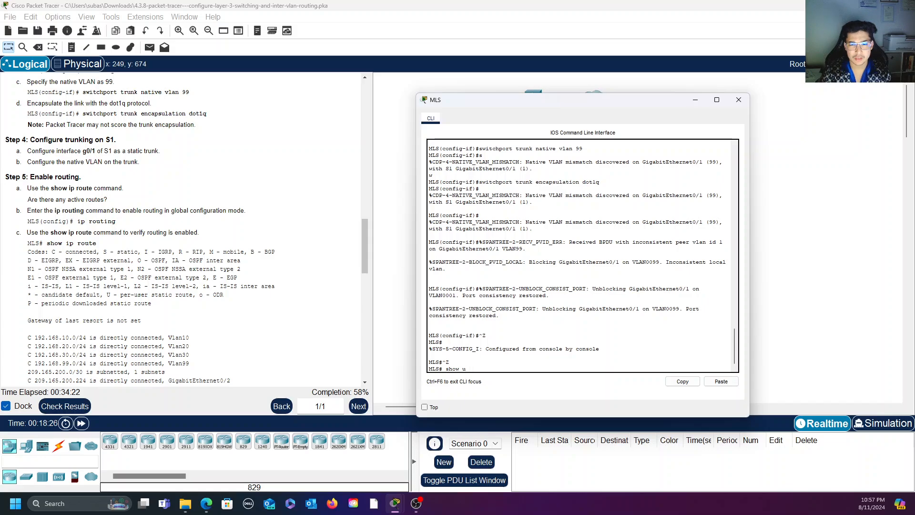
{"action": "type", "text": "ip route"}
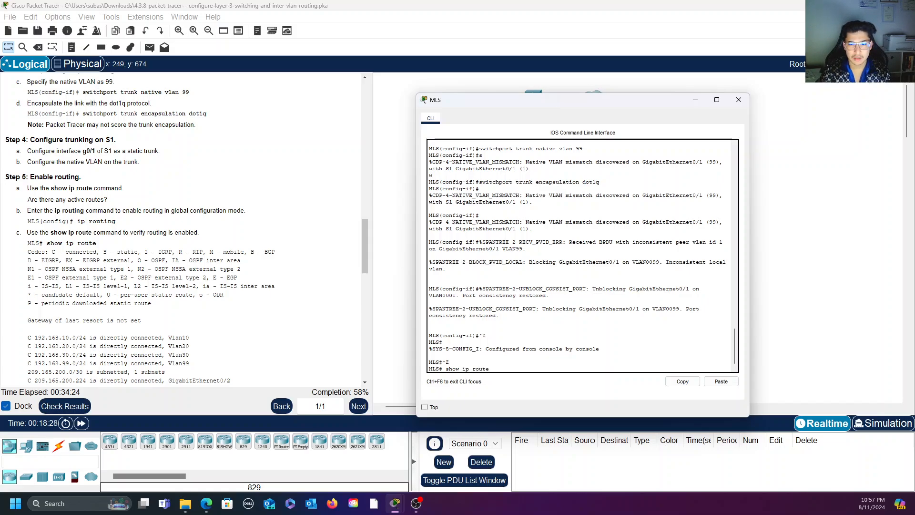
{"action": "key", "text": "Return"}
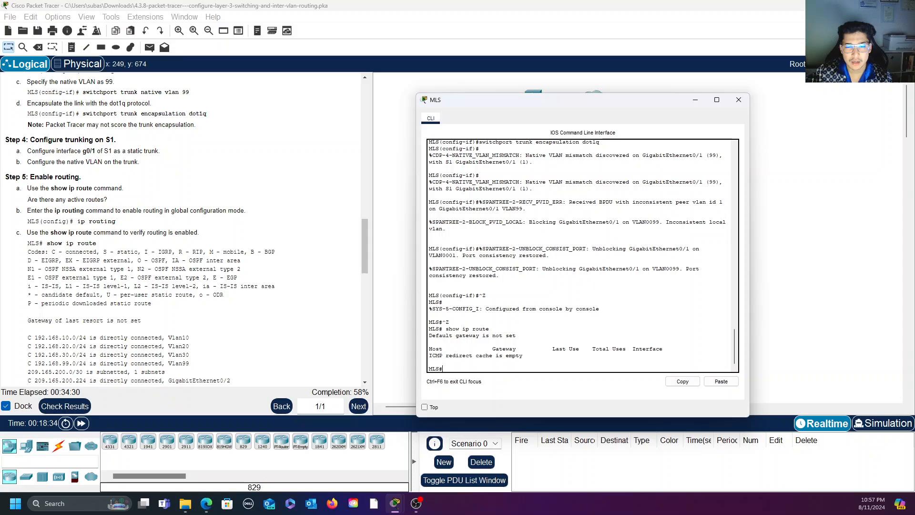
{"action": "triple_click", "coordinate": [476, 355]}
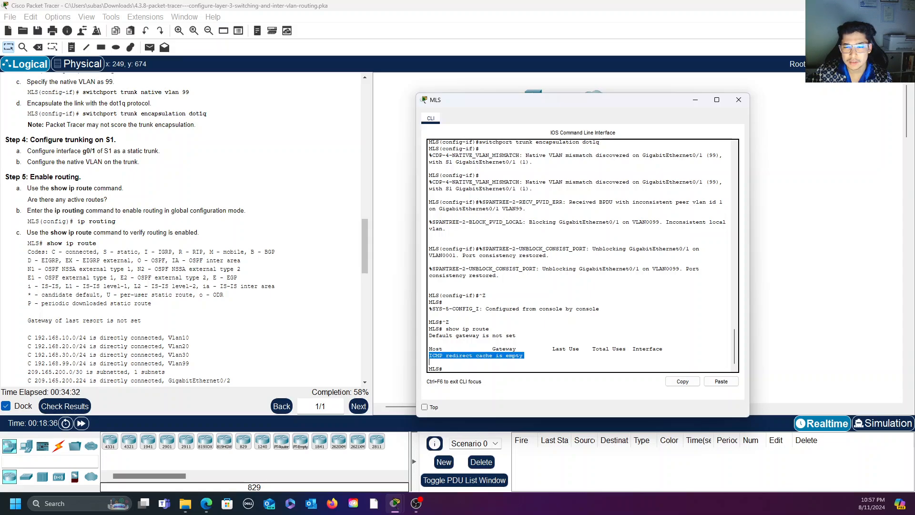
{"action": "left_click", "coordinate": [470, 368]}
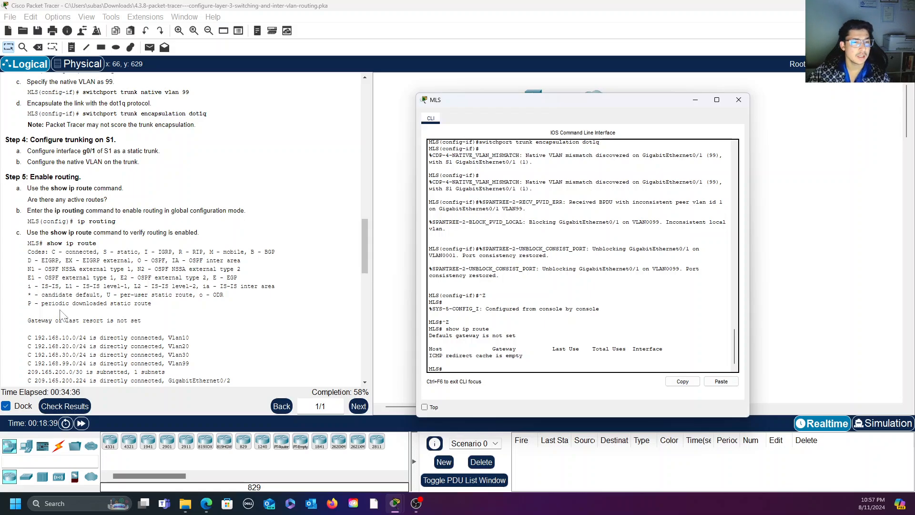
- Enable routing on MLS with ip routing in global configuration mode and return to privileged mode
{"action": "scroll", "coordinate": [186, 229], "scroll_direction": "down", "scroll_amount": 1}
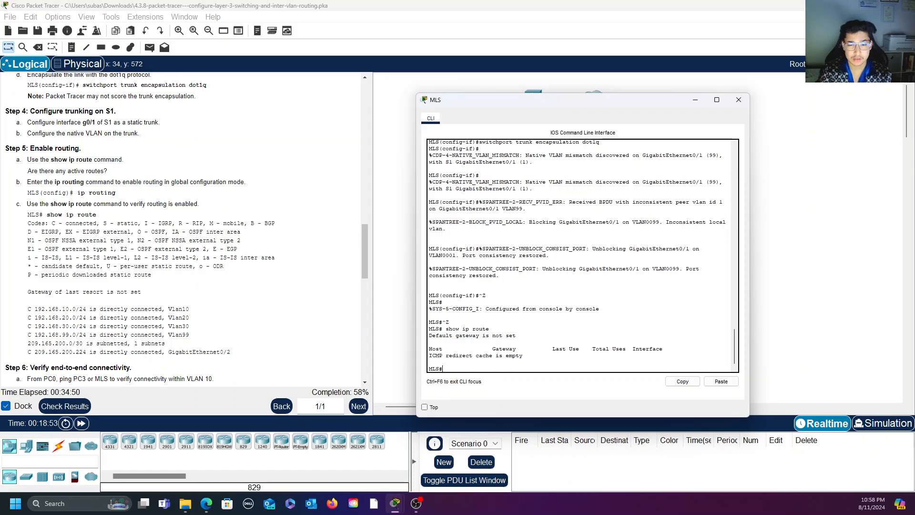
{"action": "type", "text": "config te"}
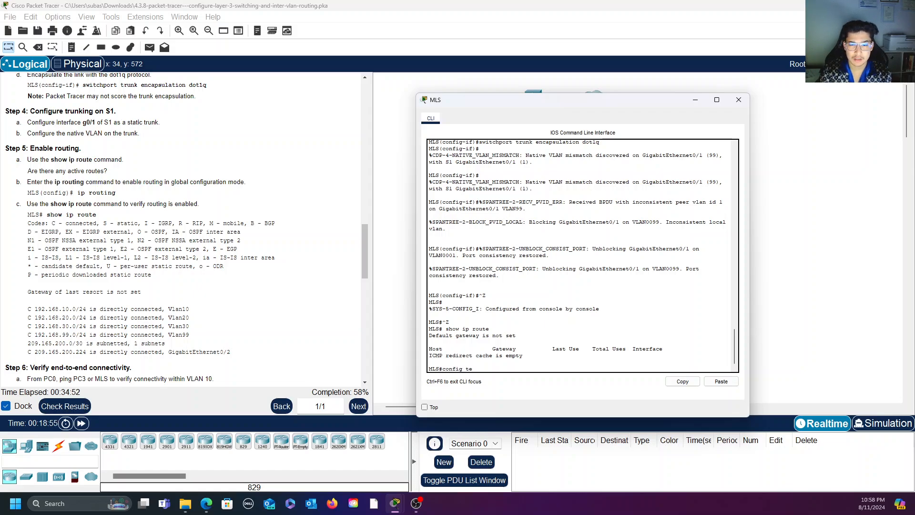
{"action": "type", "text": "rm"}
{"action": "key", "text": "Return"}
{"action": "type", "text": "ip routing"}
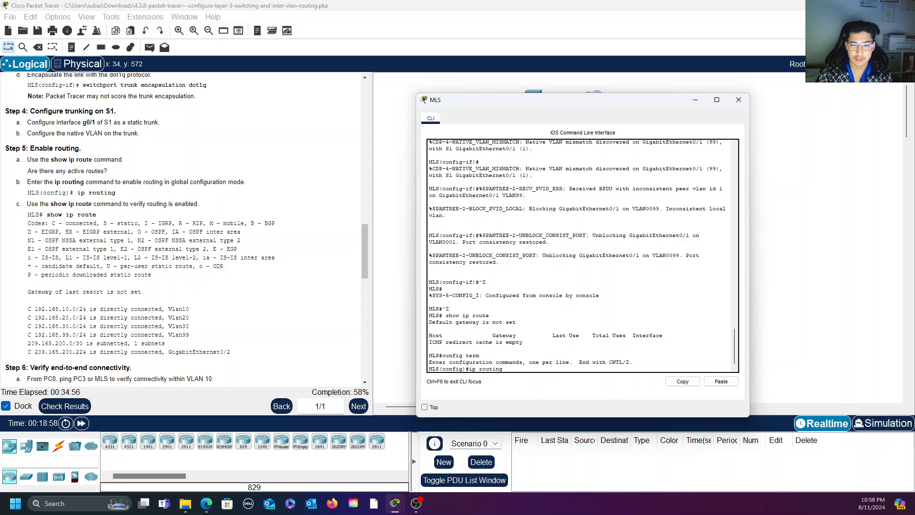
{"action": "key", "text": "Return"}
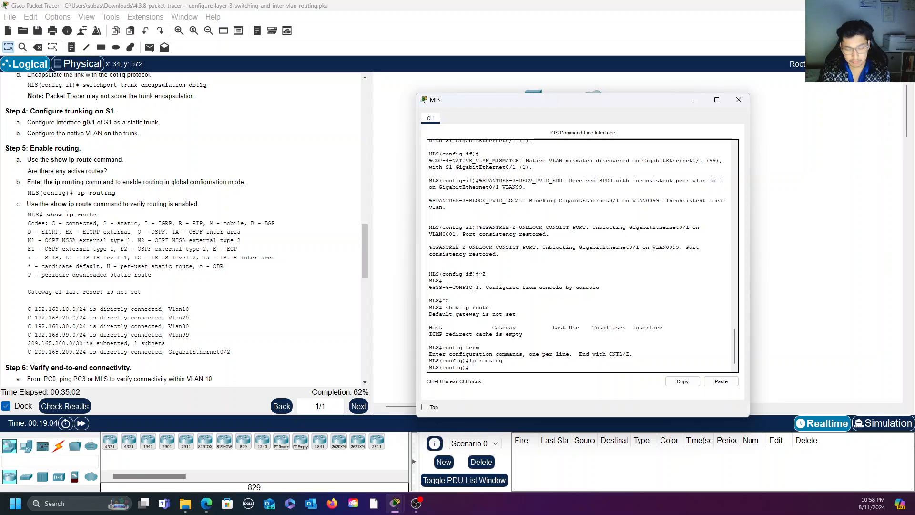
{"action": "key", "text": "ctrl+z"}
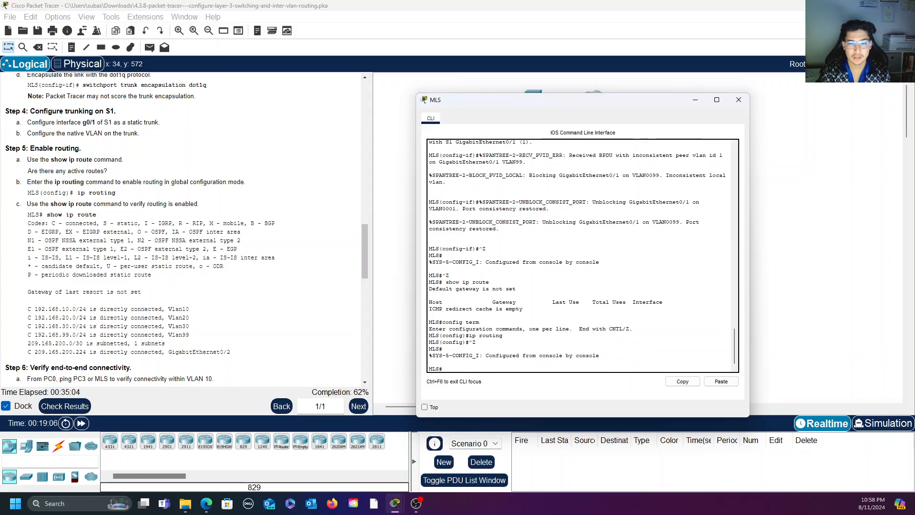
- Run show ip route again on MLS and examine the directly connected routes to verify routing
{"action": "key", "text": "Up"}
{"action": "key", "text": "Up"}
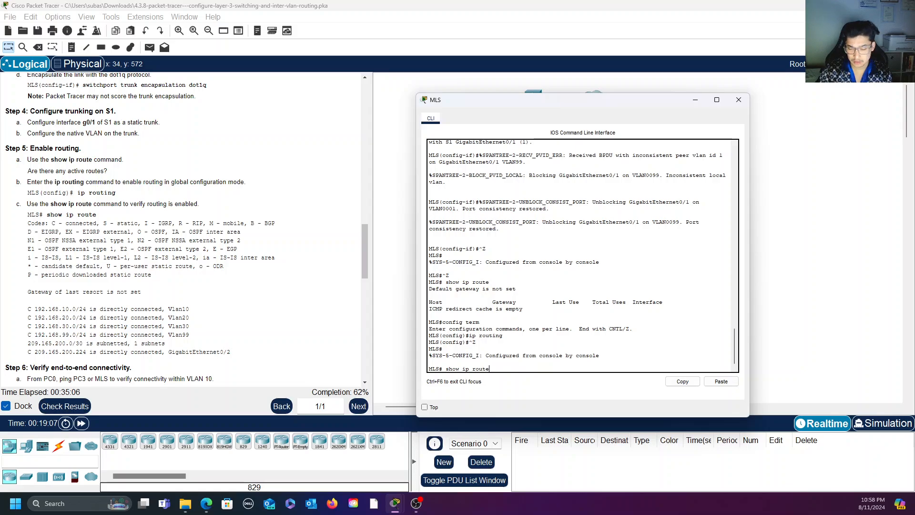
{"action": "key", "text": "Return"}
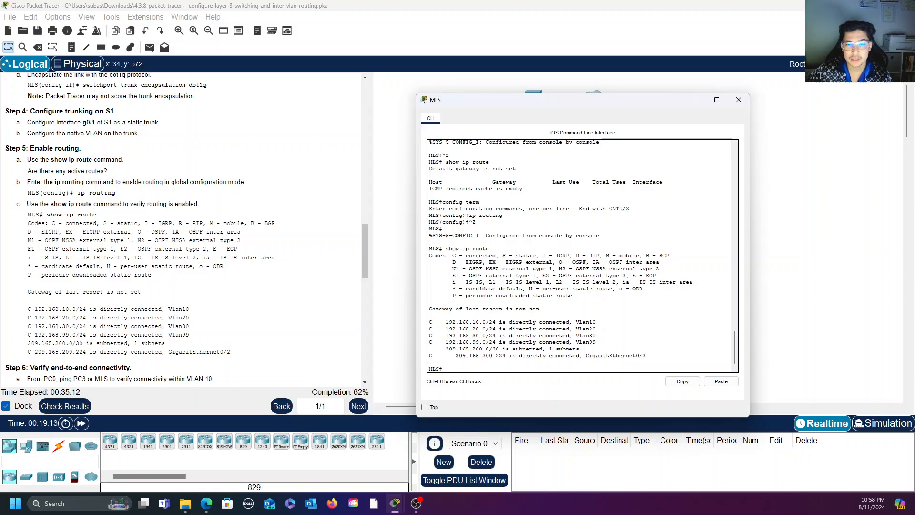
{"action": "left_click_drag", "start_coordinate": [430, 316], "coordinate": [439, 361]}
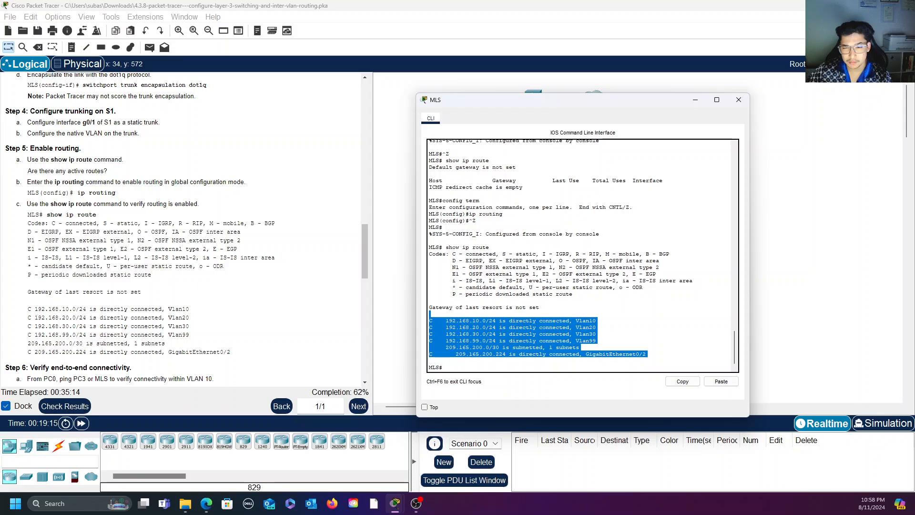
{"action": "left_click", "coordinate": [596, 341]}
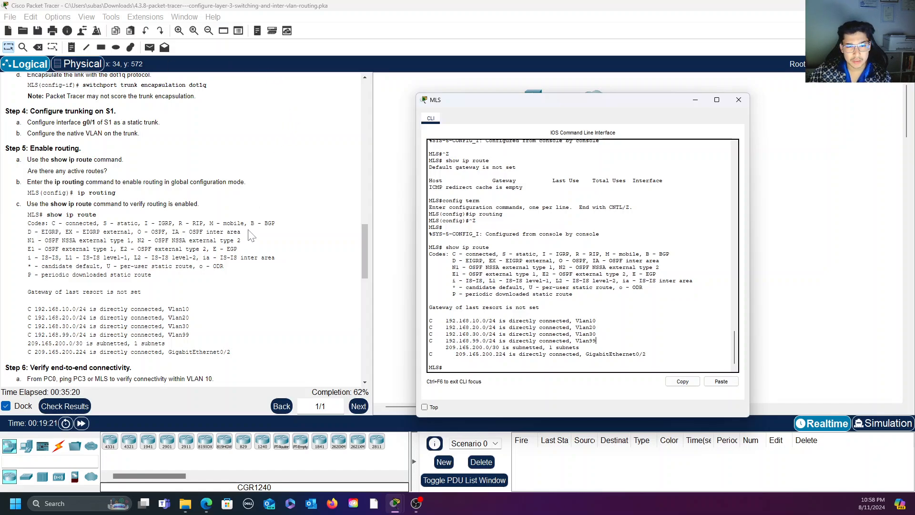
- Put the MLS window away and open PC0's Command Prompt beside the addressing table for the Step 6 connectivity tests
{"action": "scroll", "coordinate": [186, 229], "scroll_direction": "down", "scroll_amount": 5}
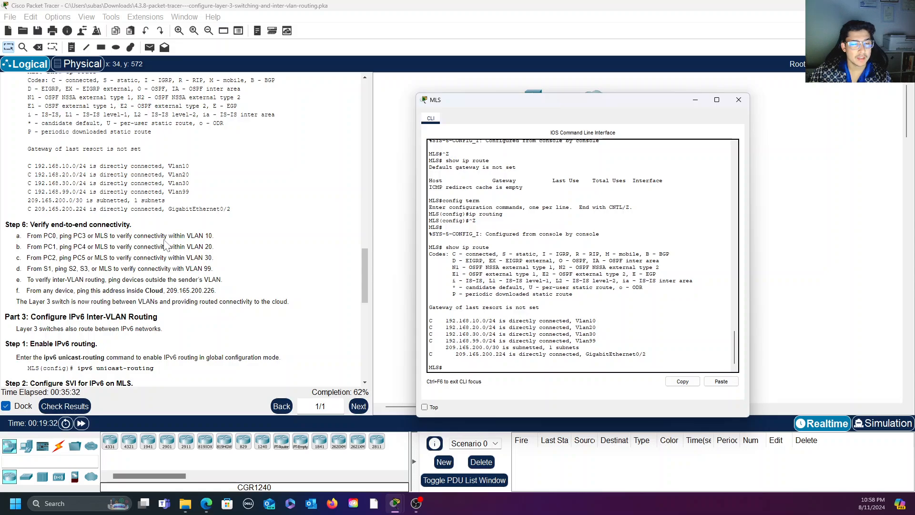
{"action": "left_click", "coordinate": [696, 100]}
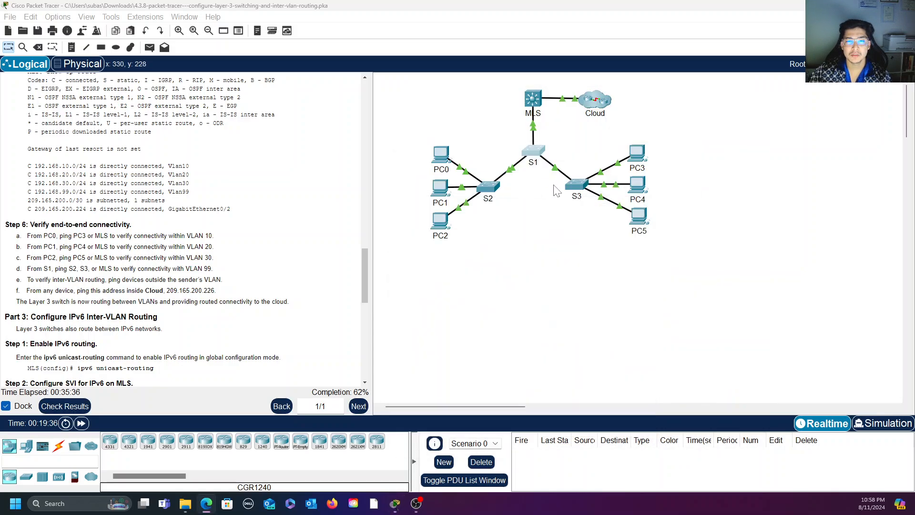
{"action": "left_click", "coordinate": [448, 154]}
{"action": "left_click_drag", "start_coordinate": [461, 84], "coordinate": [586, 71]}
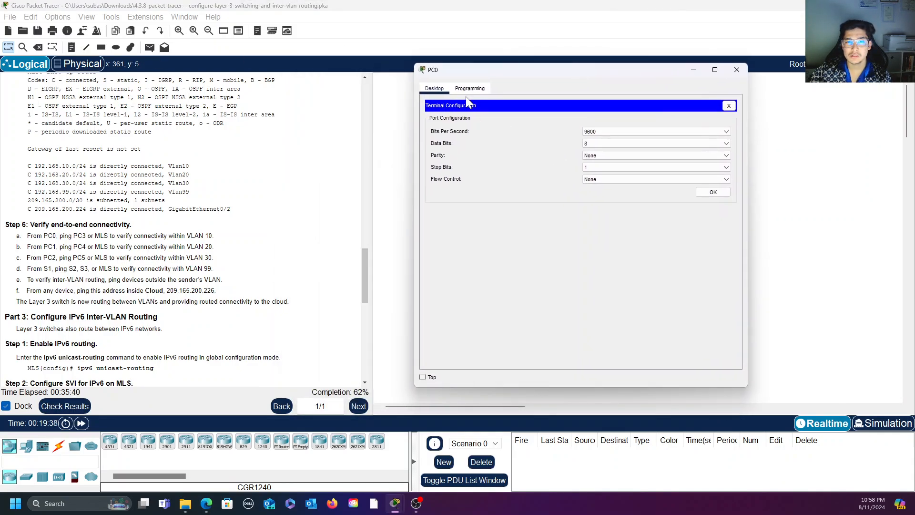
{"action": "left_click", "coordinate": [729, 105]}
{"action": "left_click", "coordinate": [639, 137]}
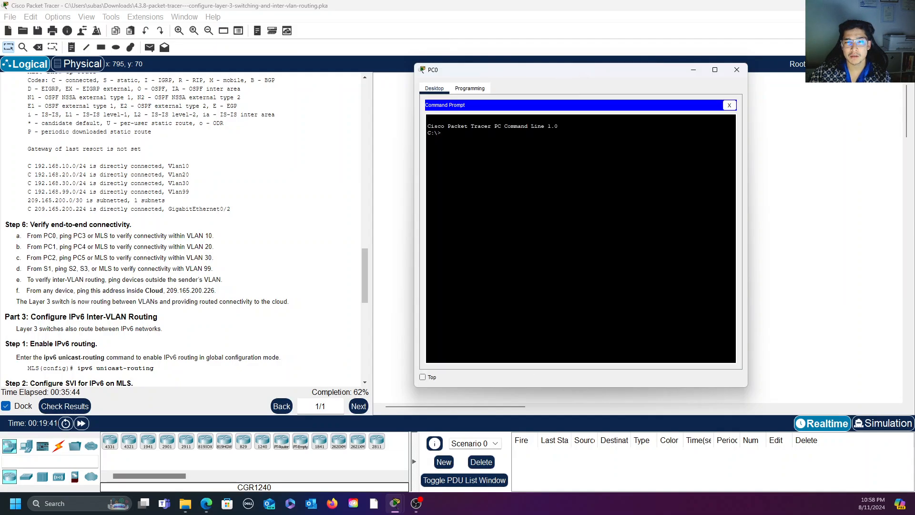
{"action": "scroll", "coordinate": [228, 205], "scroll_direction": "up", "scroll_amount": 15}
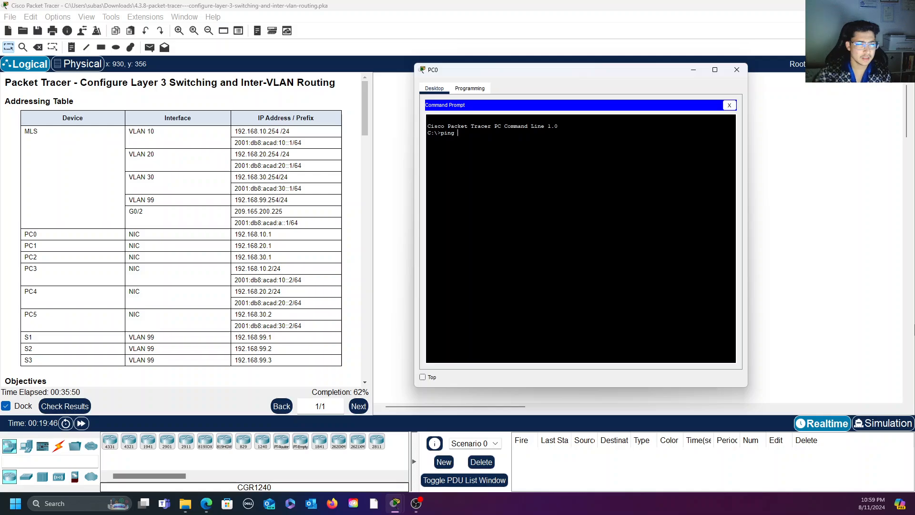
- Ping PC3 at 192.168.10.2 from PC0 to test connectivity within VLAN 10
{"action": "scroll", "coordinate": [167, 271], "scroll_direction": "down", "scroll_amount": 15}
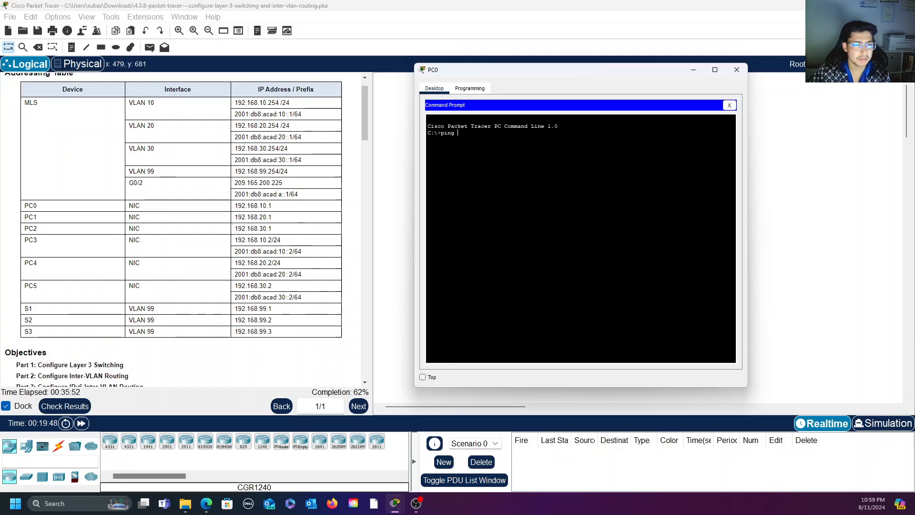
{"action": "scroll", "coordinate": [167, 272], "scroll_direction": "down", "scroll_amount": 8}
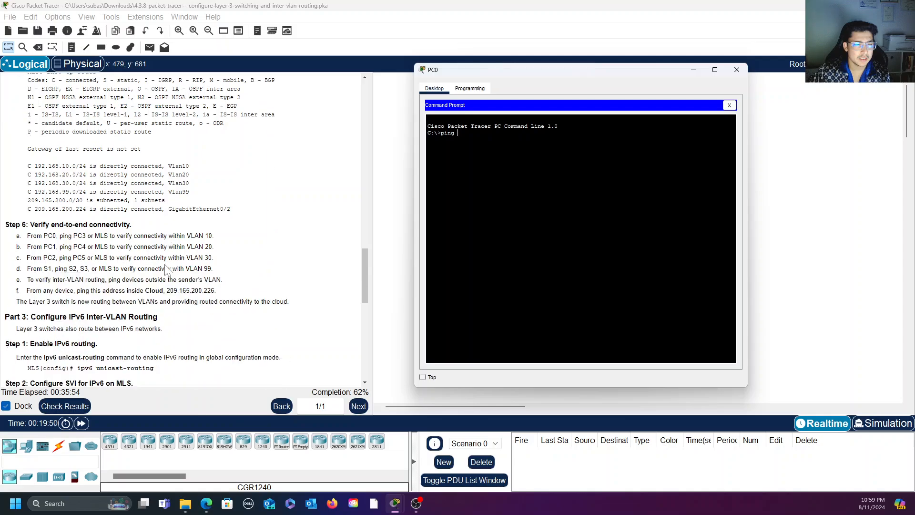
{"action": "scroll", "coordinate": [167, 270], "scroll_direction": "up", "scroll_amount": 20}
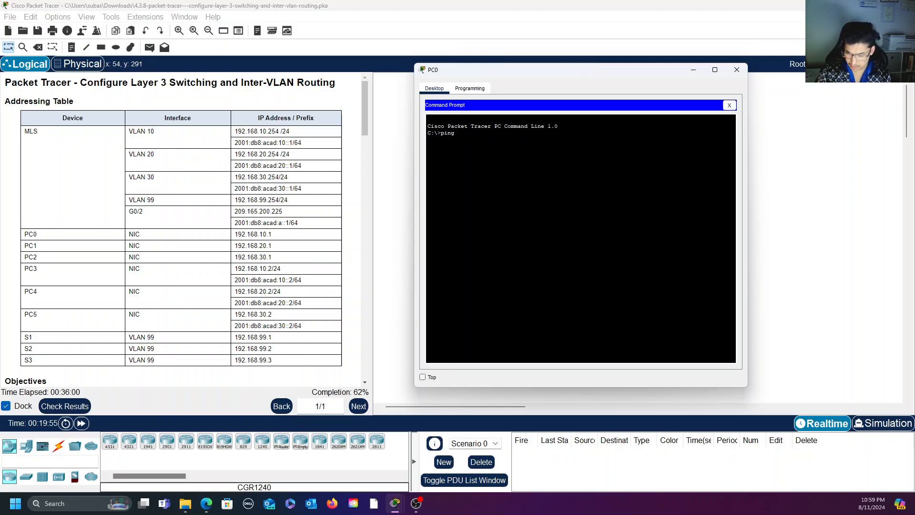
{"action": "type", "text": "192."}
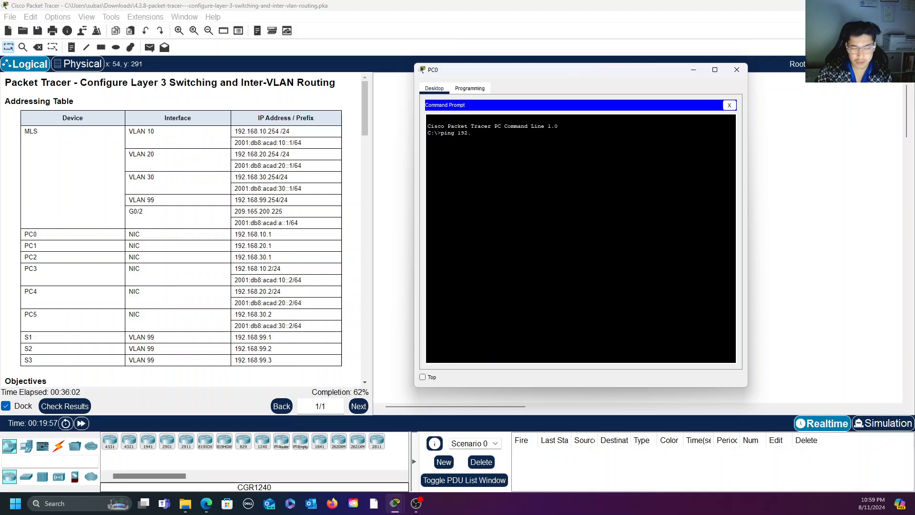
{"action": "type", "text": "168"}
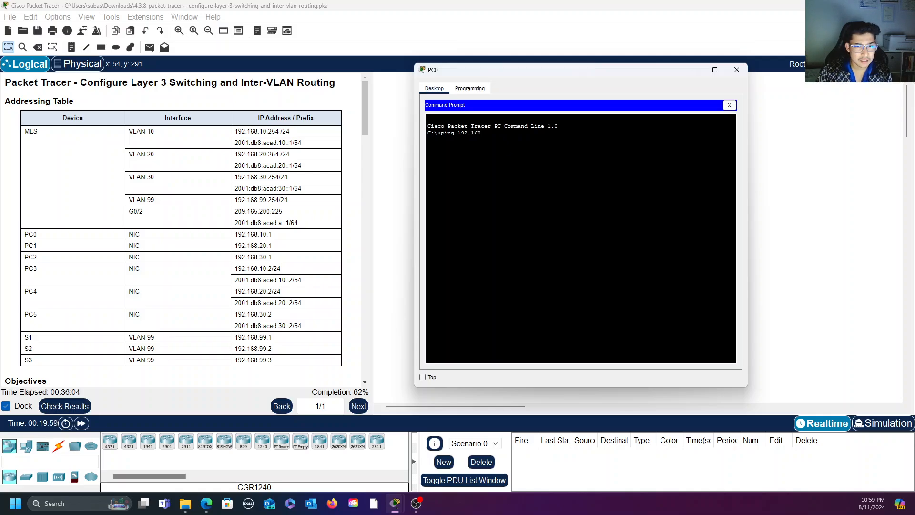
{"action": "type", "text": ".10.2"}
{"action": "key", "text": "Return"}
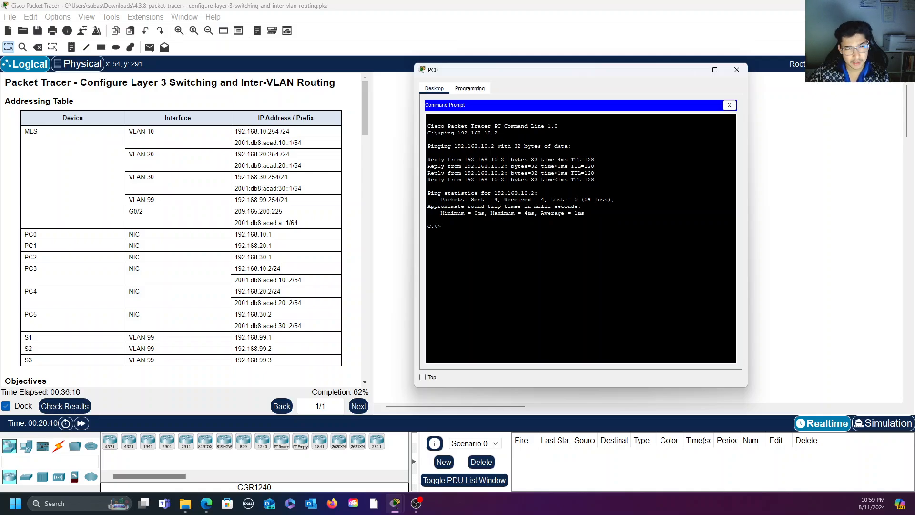
{"action": "type", "text": "oing"}
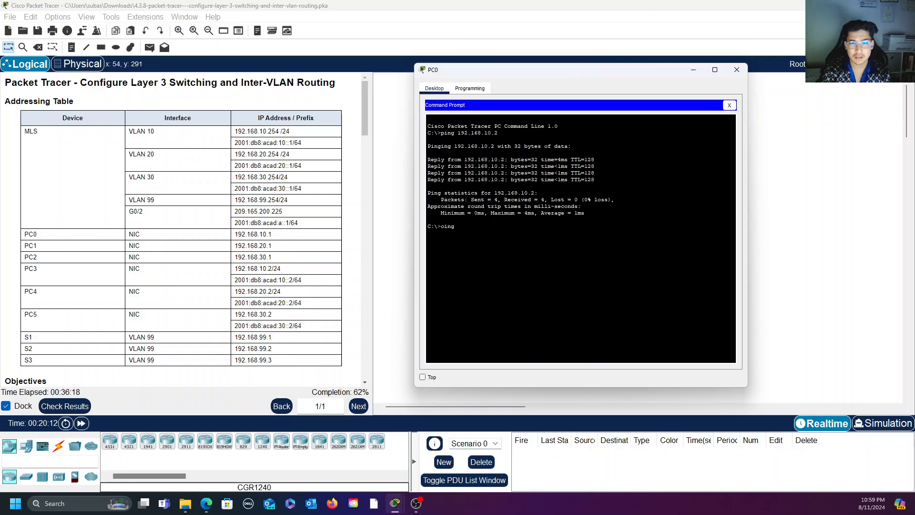
{"action": "key", "text": "BackSpace"}
{"action": "key", "text": "BackSpace"}
{"action": "key", "text": "BackSpace"}
{"action": "key", "text": "BackSpace"}
{"action": "type", "text": "ping "}
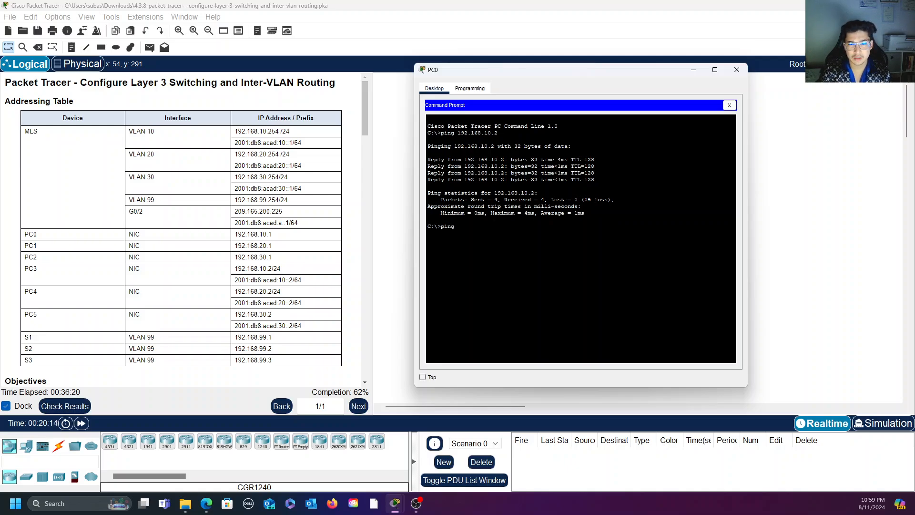
{"action": "type", "text": "192."}
{"action": "key", "text": "Return"}
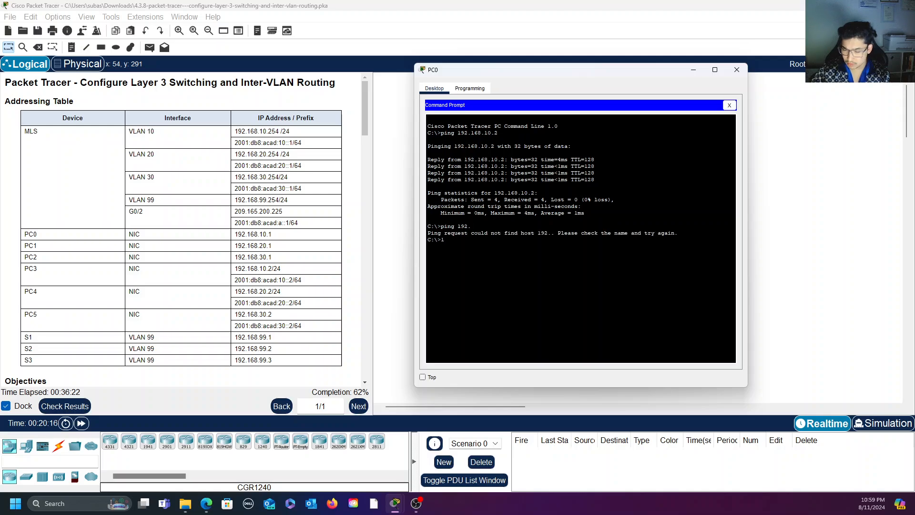
{"action": "type", "text": "16"}
{"action": "key", "text": "Return"}
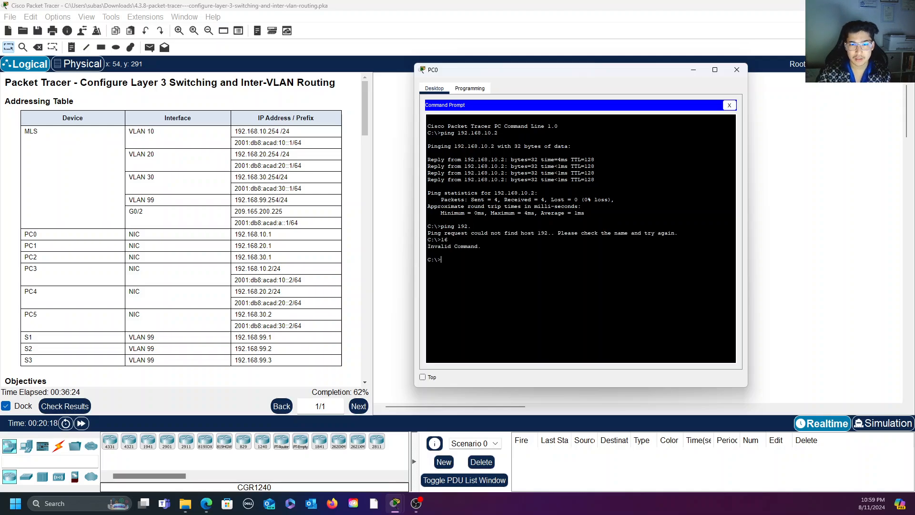
- Ping the MLS VLAN 10 interface at 192.168.10.254 from PC0
{"action": "type", "text": "ping "}
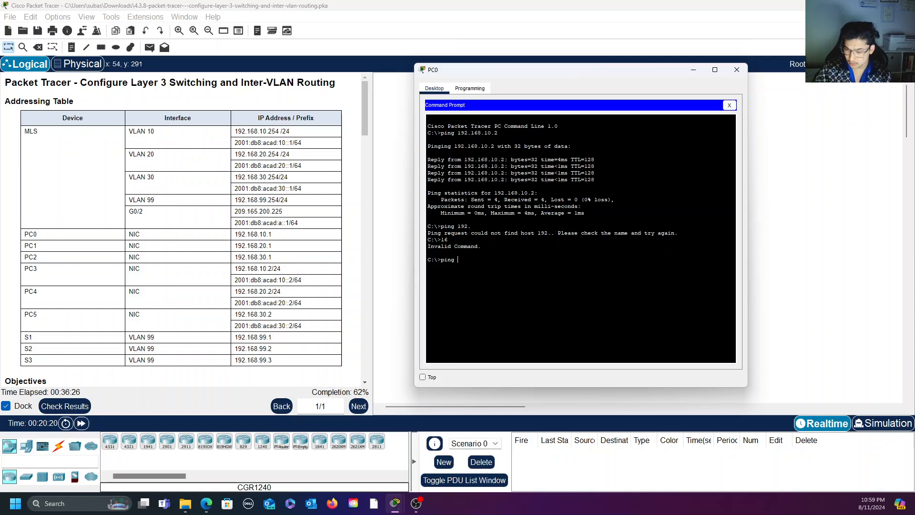
{"action": "type", "text": "192.168"}
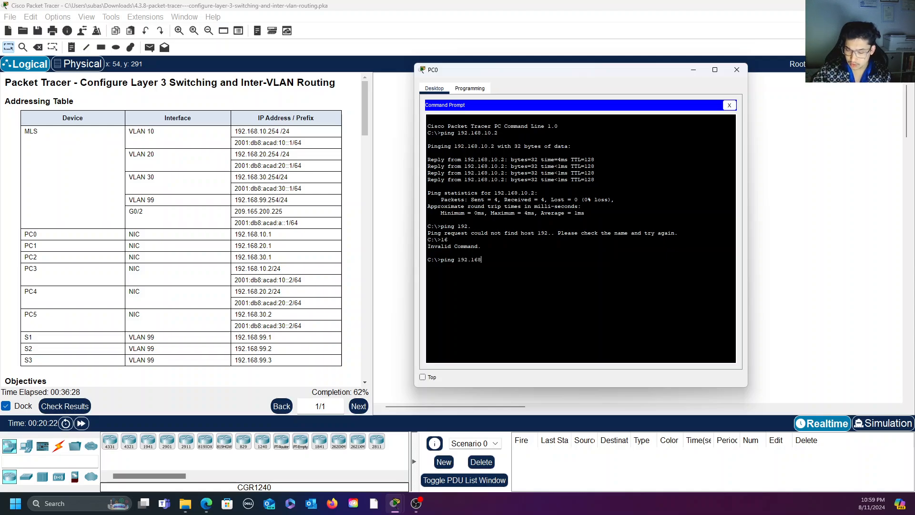
{"action": "type", "text": ".10."}
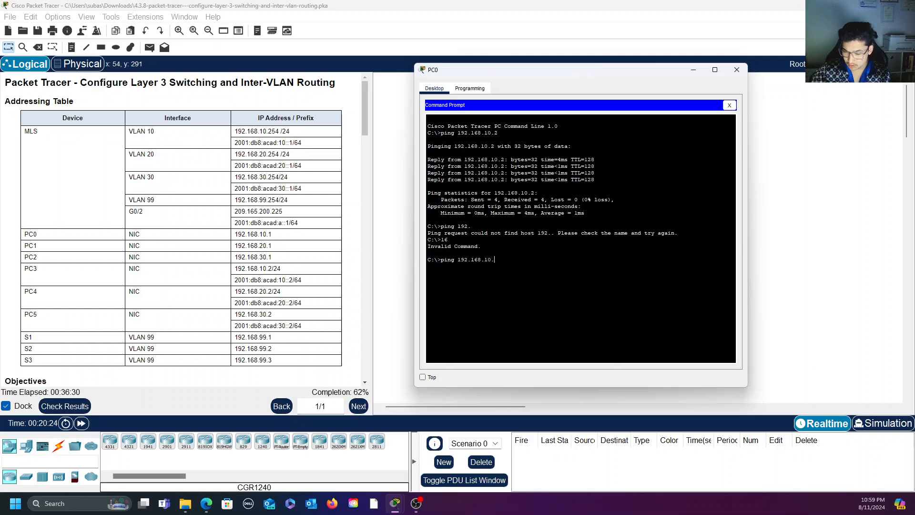
{"action": "type", "text": "254"}
{"action": "key", "text": "Return"}
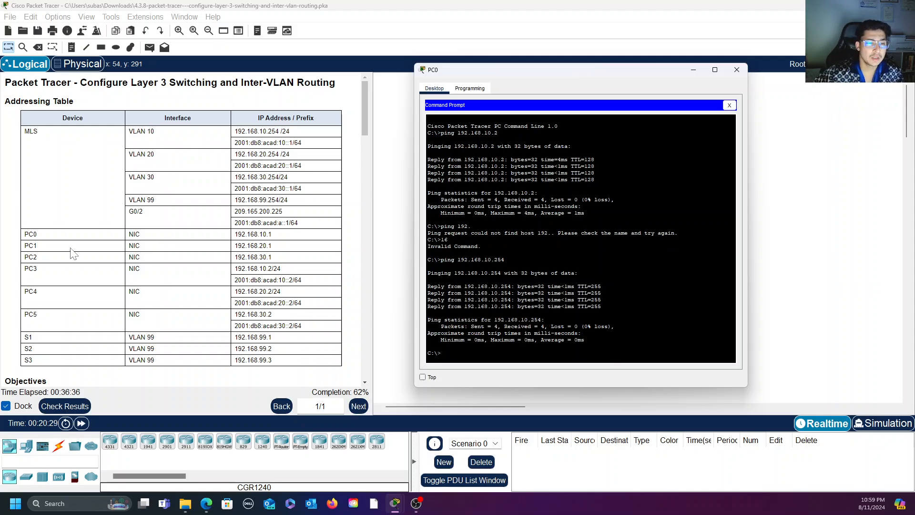
- Bring the MLS command line back up and place it beside the Part 3 IPv6 inter-VLAN routing instructions
{"action": "scroll", "coordinate": [199, 305], "scroll_direction": "down", "scroll_amount": 20}
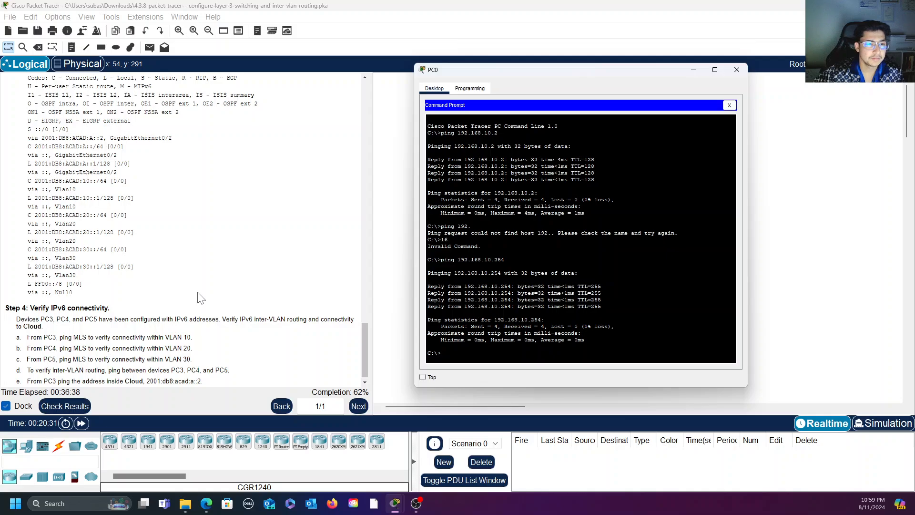
{"action": "scroll", "coordinate": [199, 304], "scroll_direction": "up", "scroll_amount": 10}
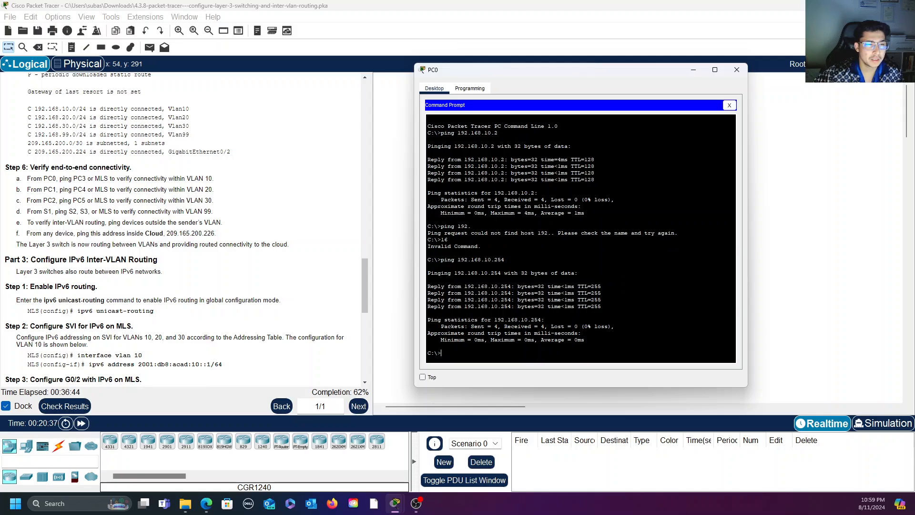
{"action": "left_click", "coordinate": [16, 191]}
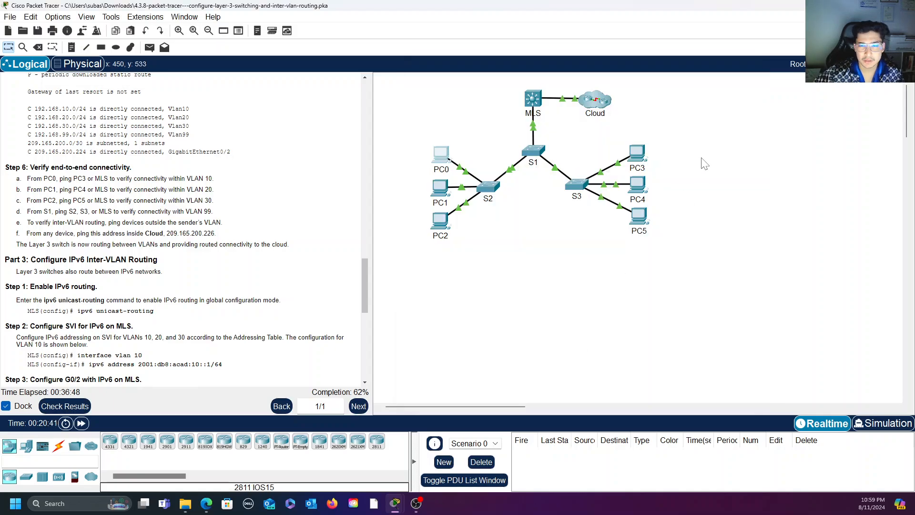
{"action": "mouse_move", "coordinate": [393, 505]}
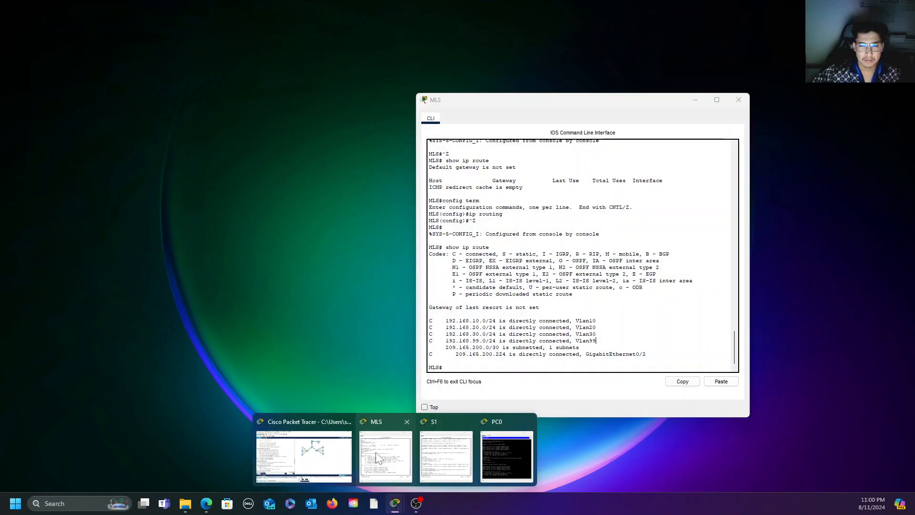
{"action": "left_click", "coordinate": [386, 455]}
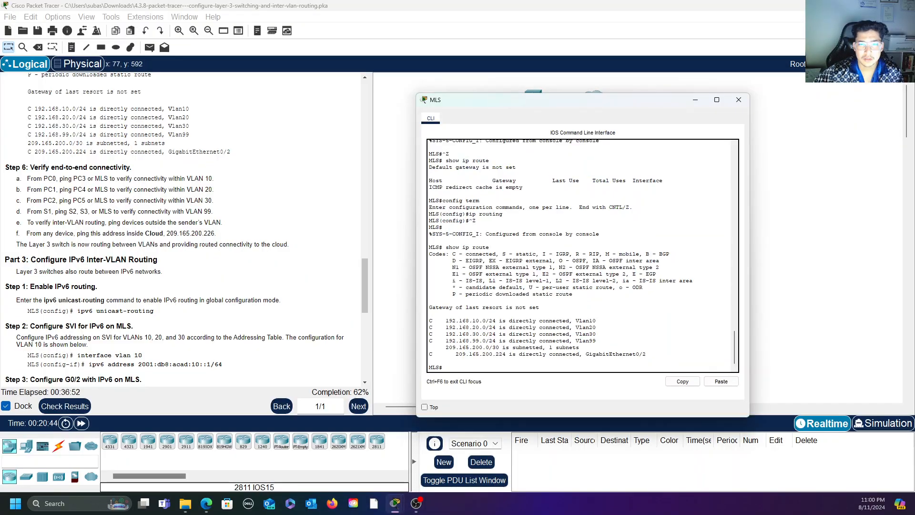
{"action": "left_click_drag", "start_coordinate": [579, 107], "coordinate": [642, 54]}
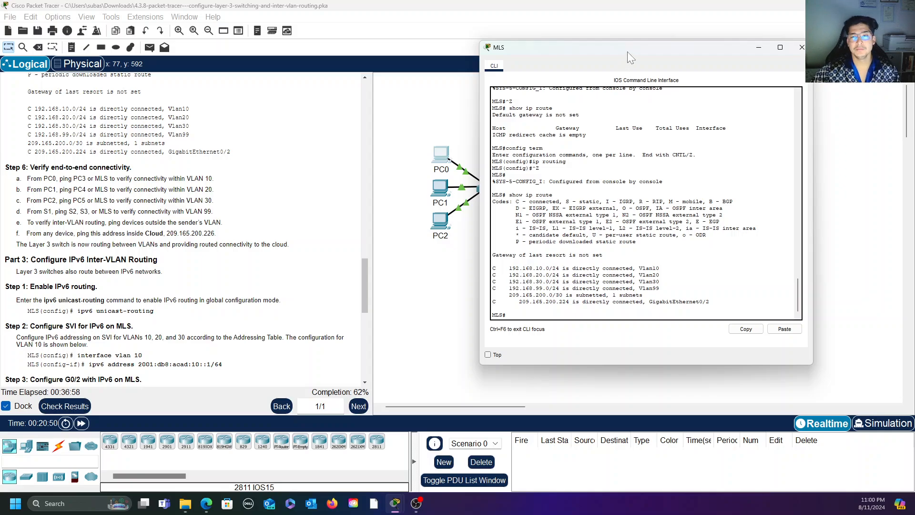
{"action": "left_click_drag", "start_coordinate": [628, 48], "coordinate": [645, 78]}
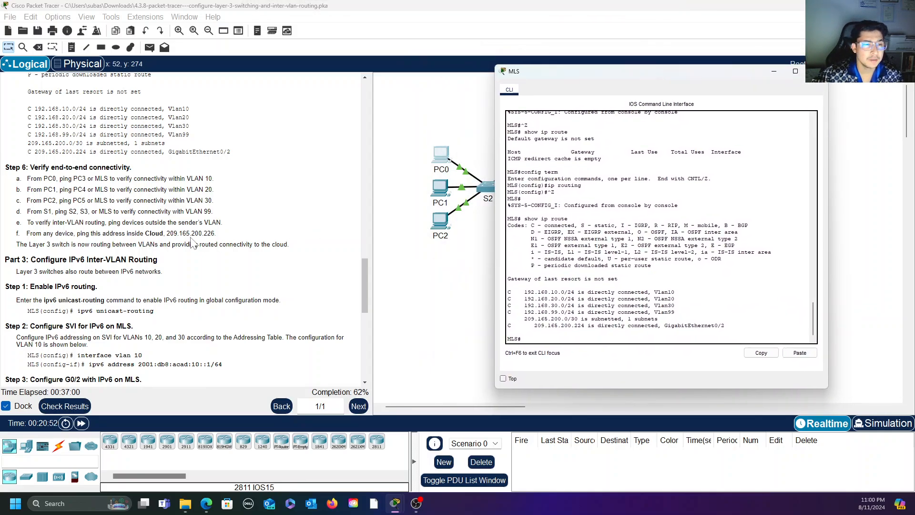
{"action": "scroll", "coordinate": [170, 248], "scroll_direction": "down", "scroll_amount": 1}
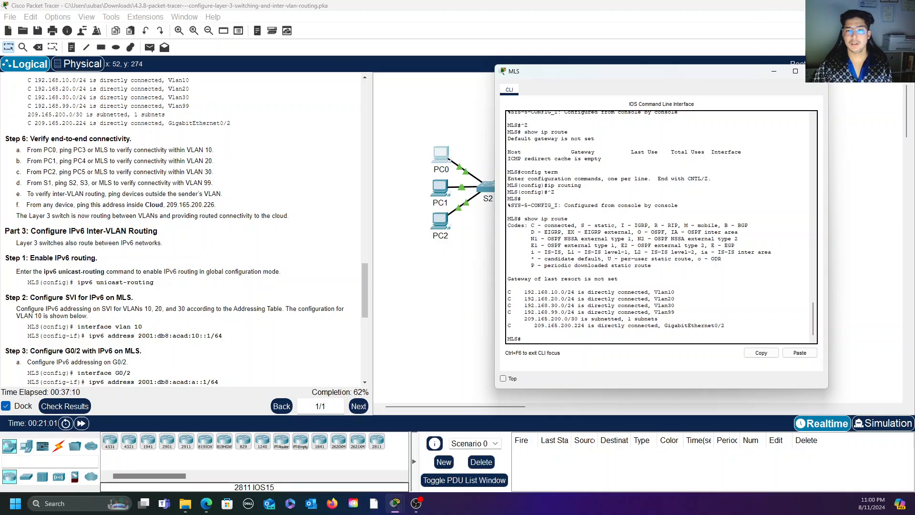
{"action": "left_click_drag", "start_coordinate": [704, 72], "coordinate": [607, 59]}
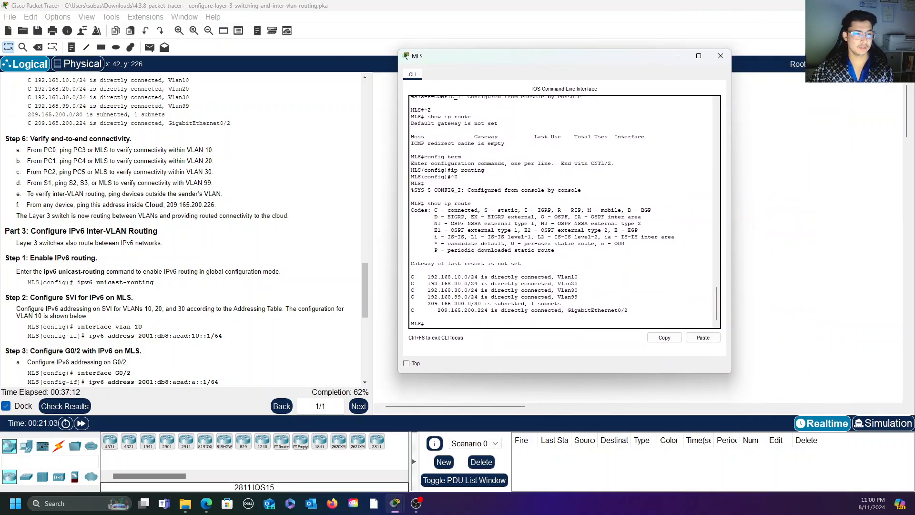
- Enable IPv6 routing on MLS with ipv6 unicast-routing in global configuration mode
{"action": "scroll", "coordinate": [47, 256], "scroll_direction": "down", "scroll_amount": 2}
{"action": "scroll", "coordinate": [114, 213], "scroll_direction": "down", "scroll_amount": 1}
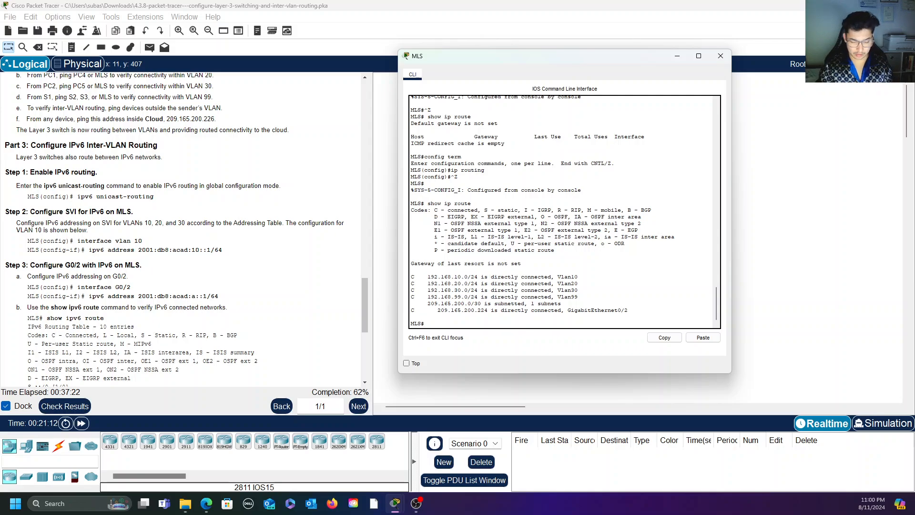
{"action": "type", "text": "config"}
{"action": "key", "text": "Return"}
{"action": "key", "text": "Return"}
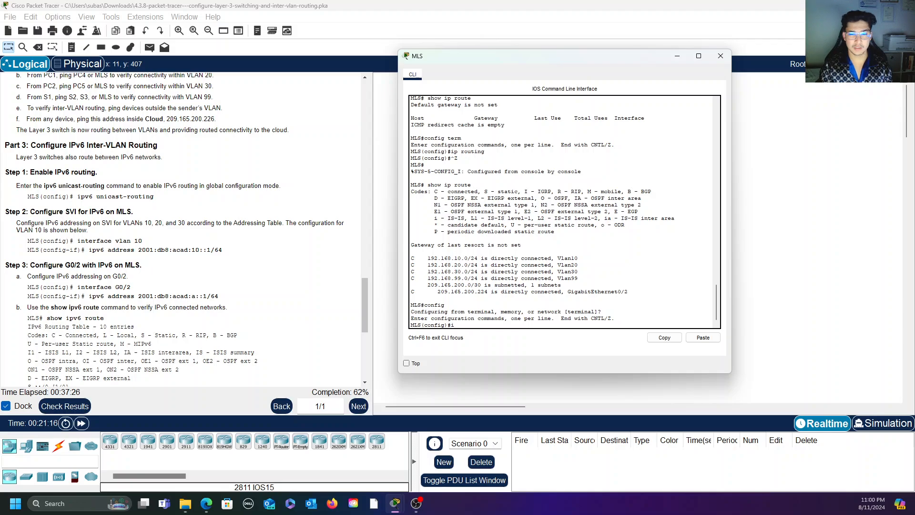
{"action": "type", "text": "ipv6"}
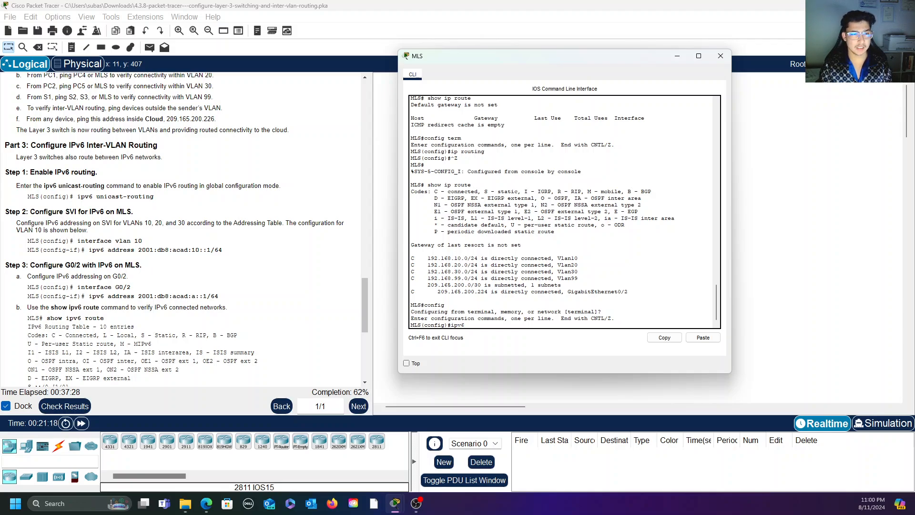
{"action": "type", "text": " unicast"}
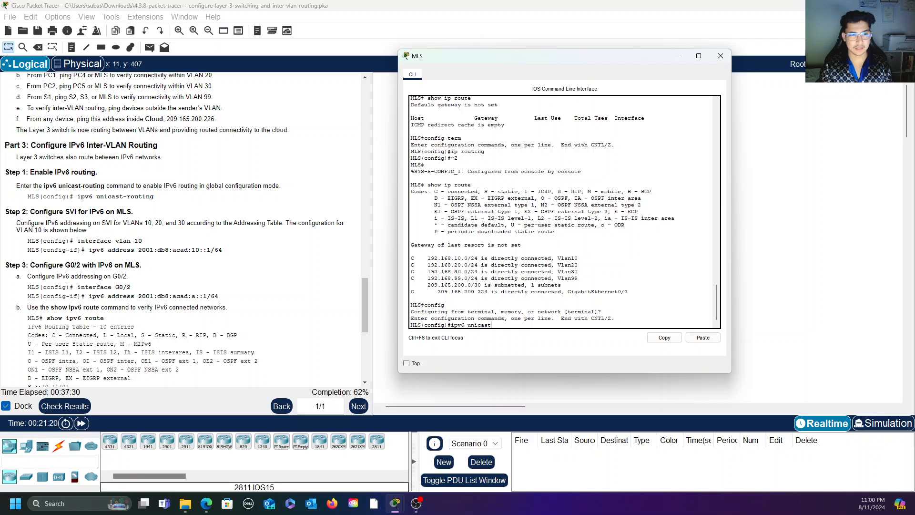
{"action": "type", "text": "-routing"}
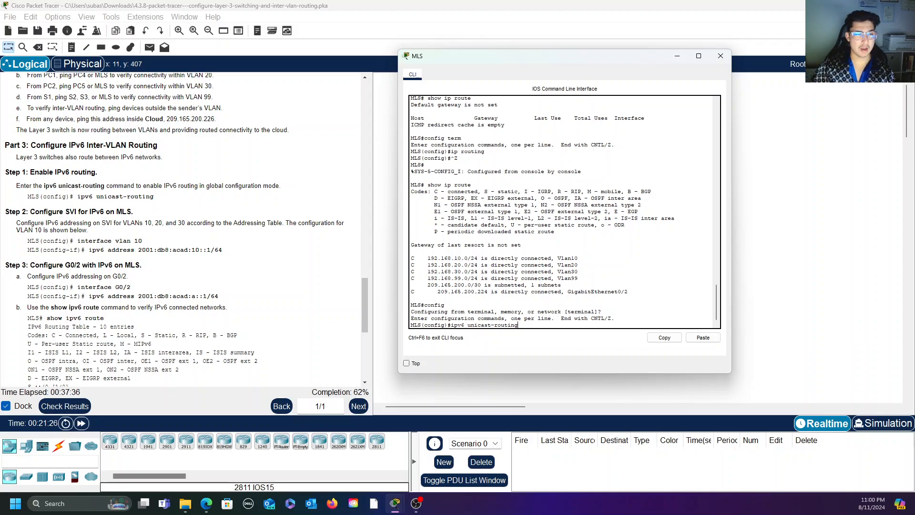
{"action": "key", "text": "Return"}
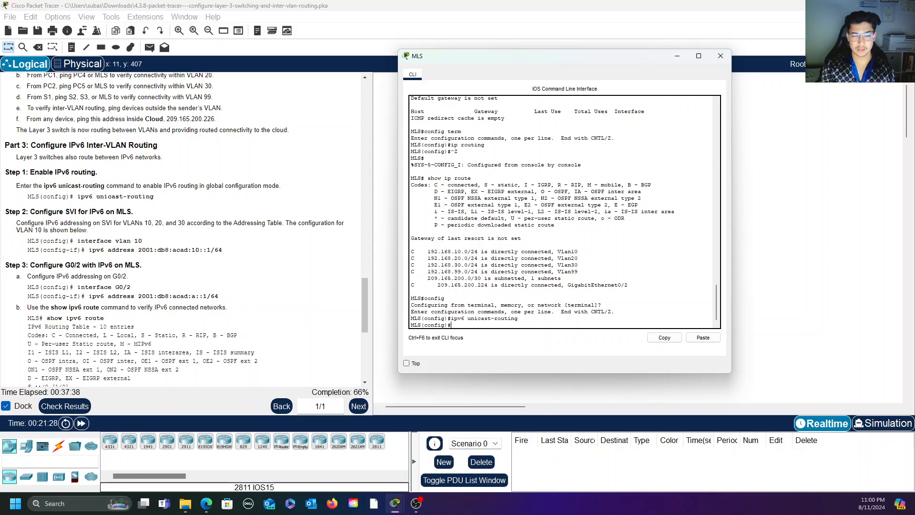
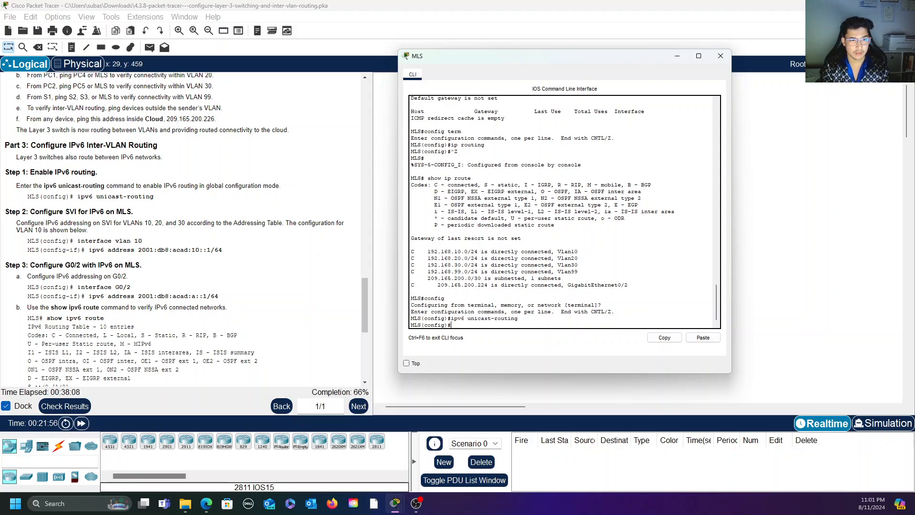
- Enter interface configuration mode for VLAN 10 on MLS
{"action": "type", "text": "interf"}
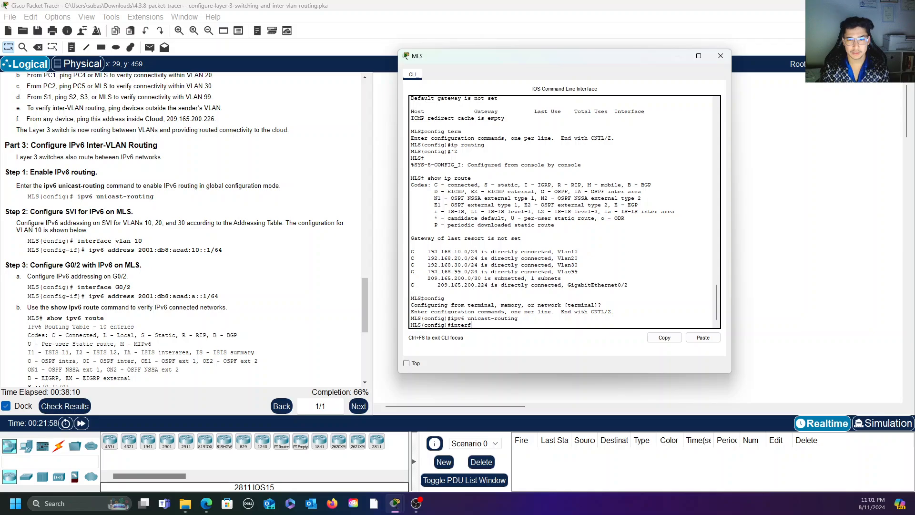
{"action": "type", "text": "ace vla"}
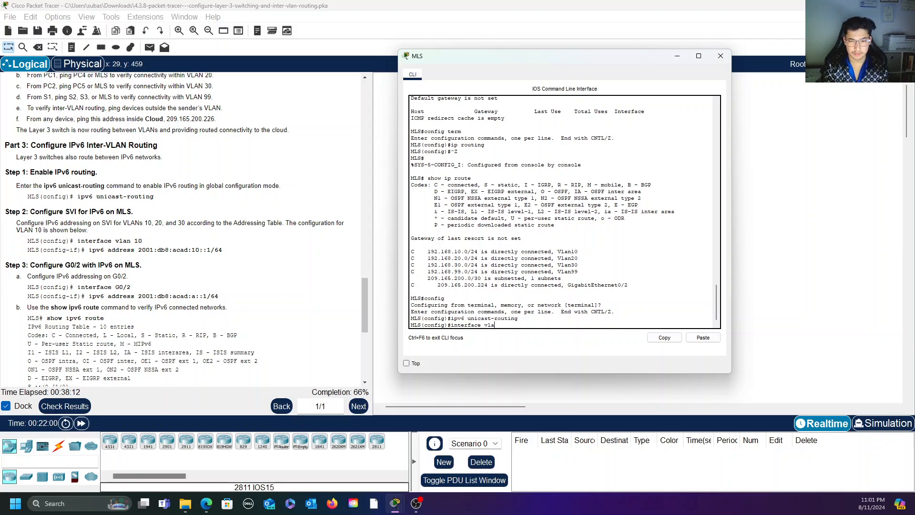
{"action": "type", "text": "n 10"}
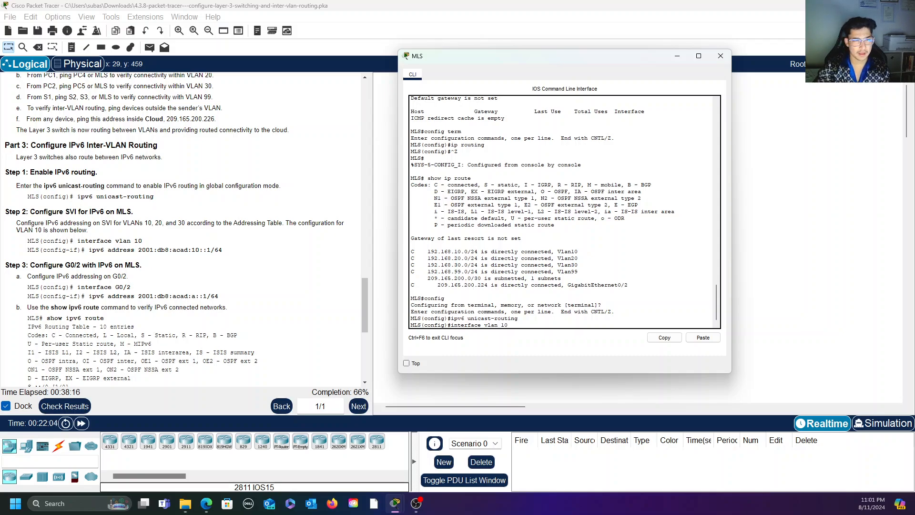
{"action": "scroll", "coordinate": [269, 283], "scroll_direction": "down", "scroll_amount": 6}
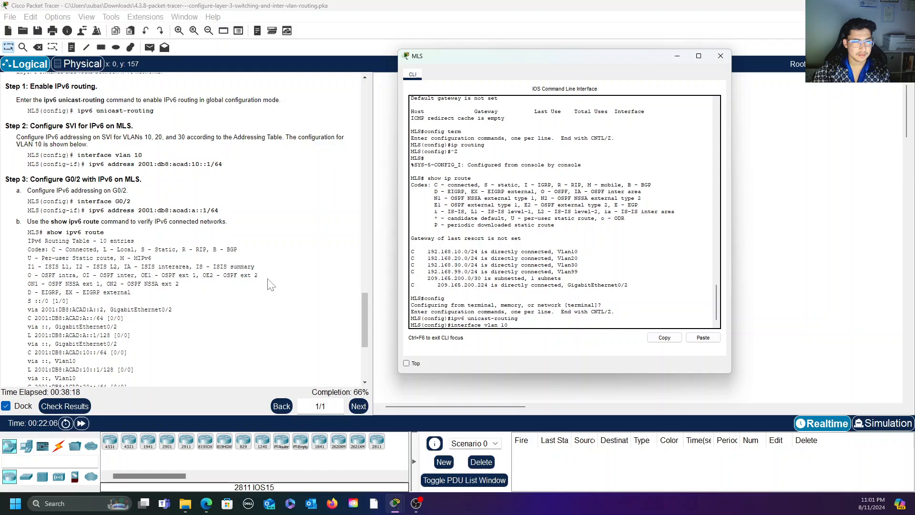
{"action": "scroll", "coordinate": [270, 283], "scroll_direction": "down", "scroll_amount": 3}
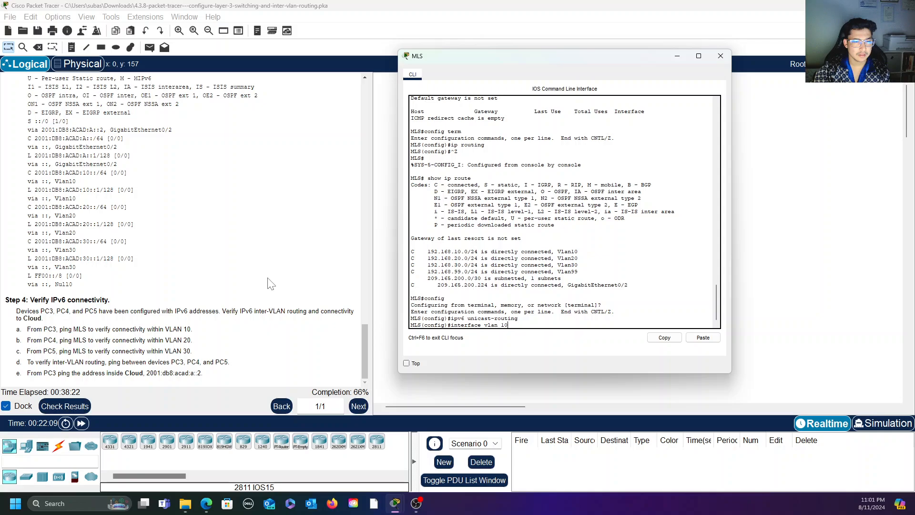
{"action": "scroll", "coordinate": [270, 283], "scroll_direction": "up", "scroll_amount": 3}
{"action": "scroll", "coordinate": [270, 283], "scroll_direction": "down", "scroll_amount": 3}
{"action": "scroll", "coordinate": [270, 284], "scroll_direction": "up", "scroll_amount": 10}
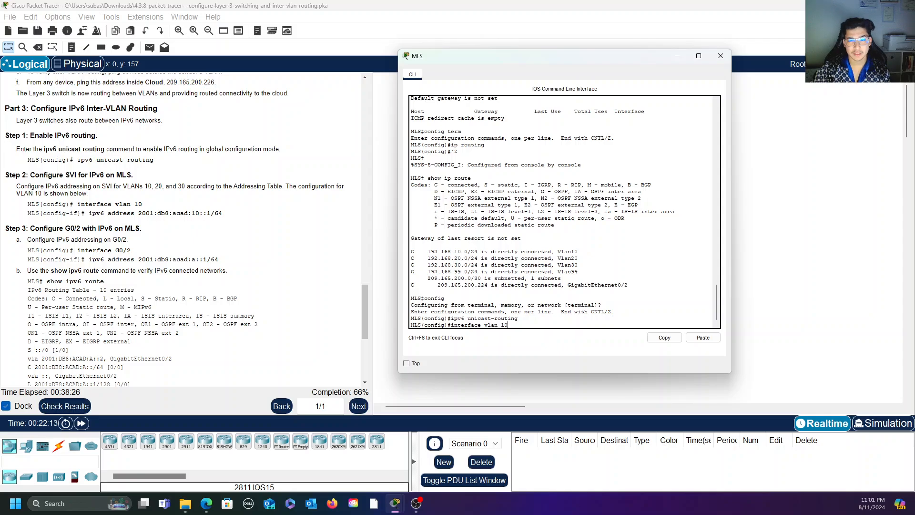
{"action": "key", "text": "Return"}
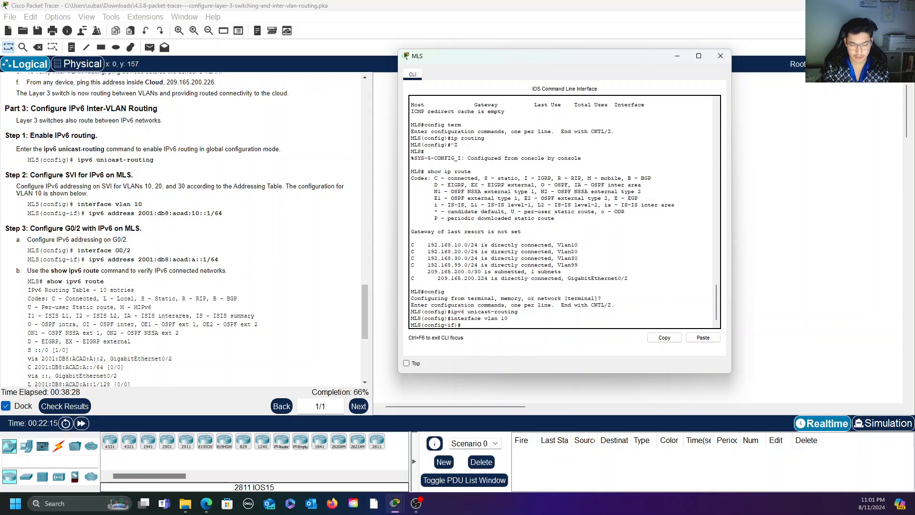
- Try to assign the IPv6 address 2001:db8:acad:a::1 to VLAN 10 without a prefix length
{"action": "type", "text": "ipv6 "}
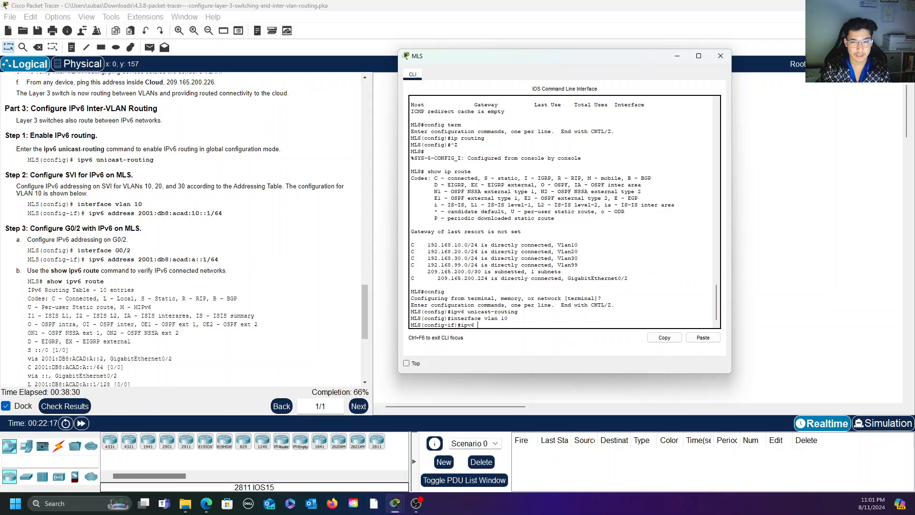
{"action": "type", "text": "address"}
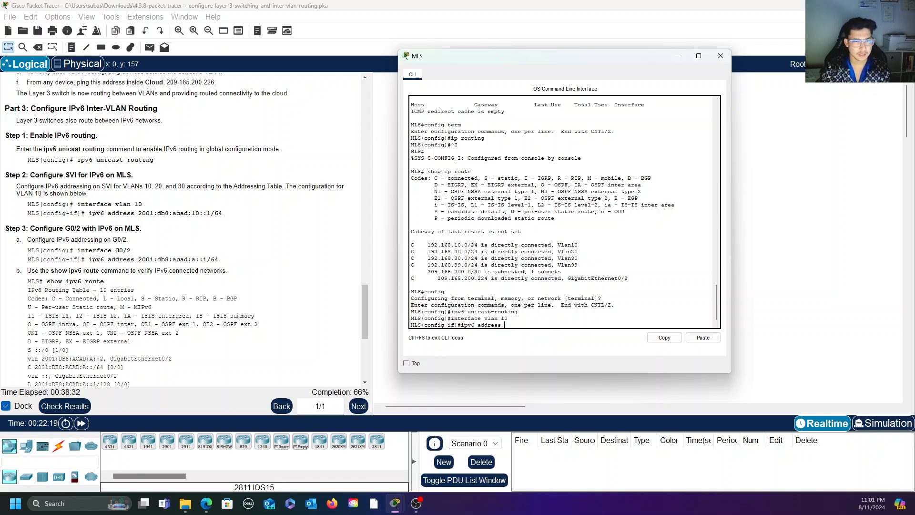
{"action": "type", "text": " 2001:"}
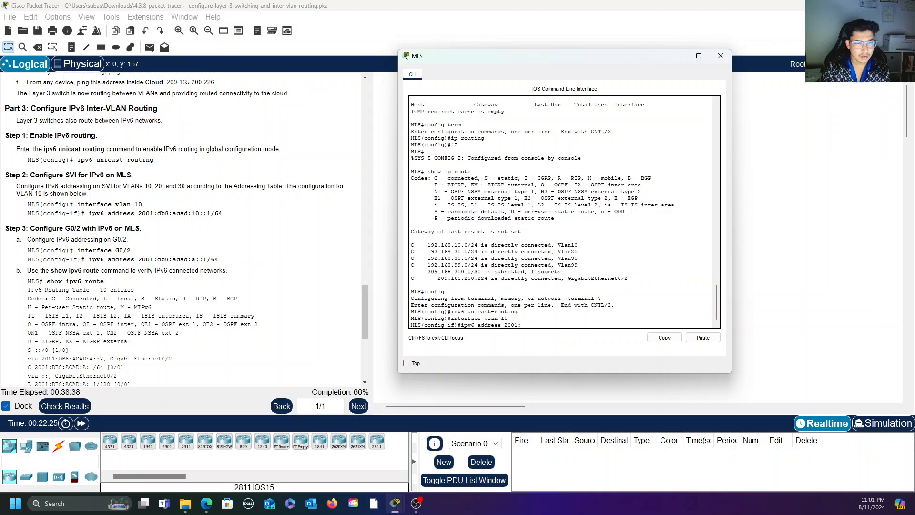
{"action": "type", "text": "db"}
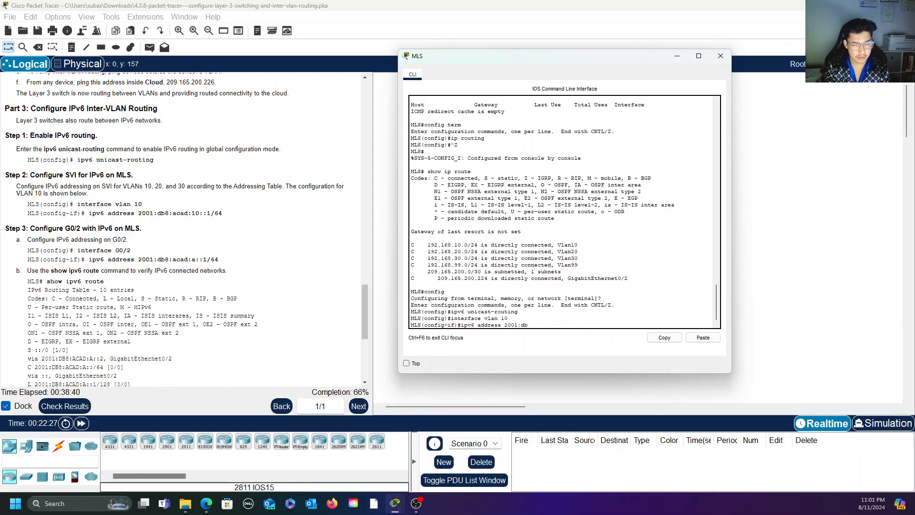
{"action": "type", "text": "8:"}
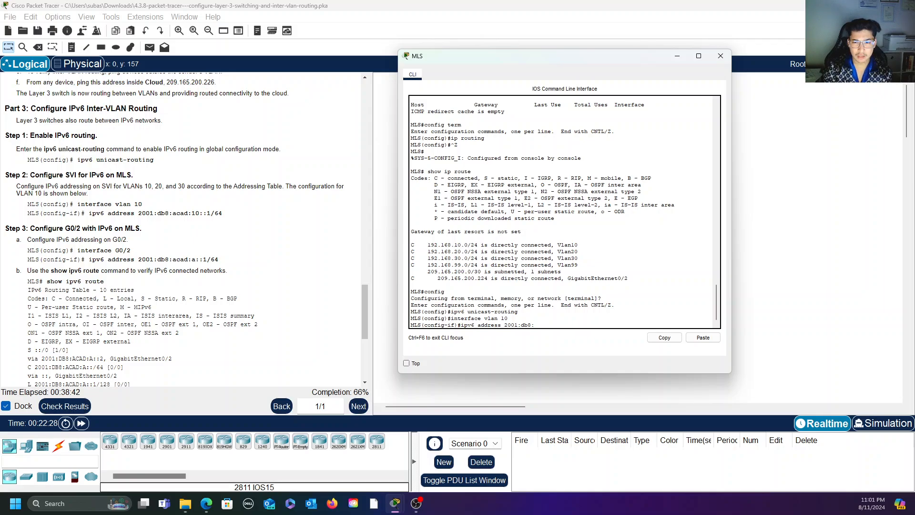
{"action": "type", "text": "aca"}
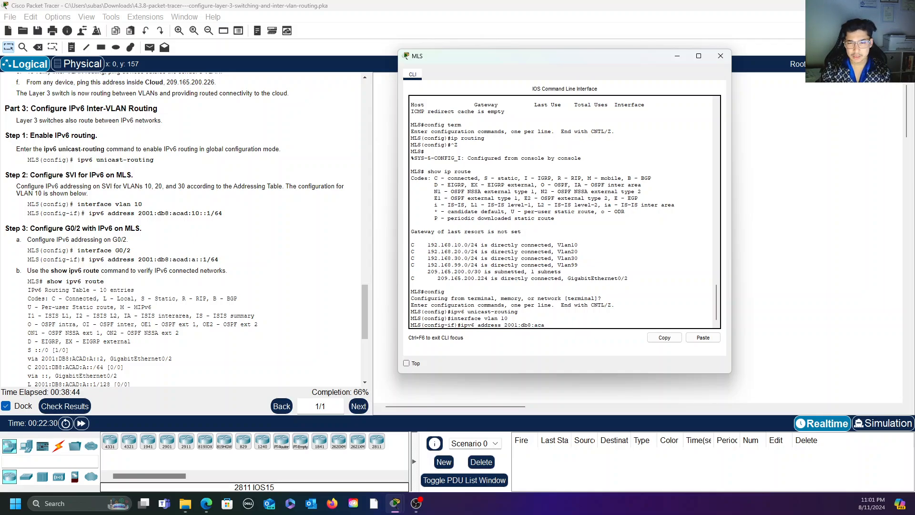
{"action": "type", "text": "d:a"}
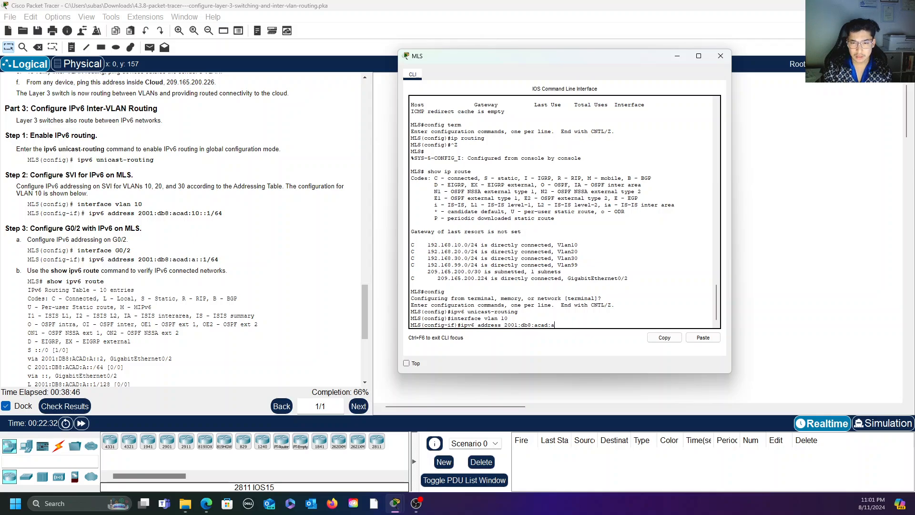
{"action": "type", "text": "::1"}
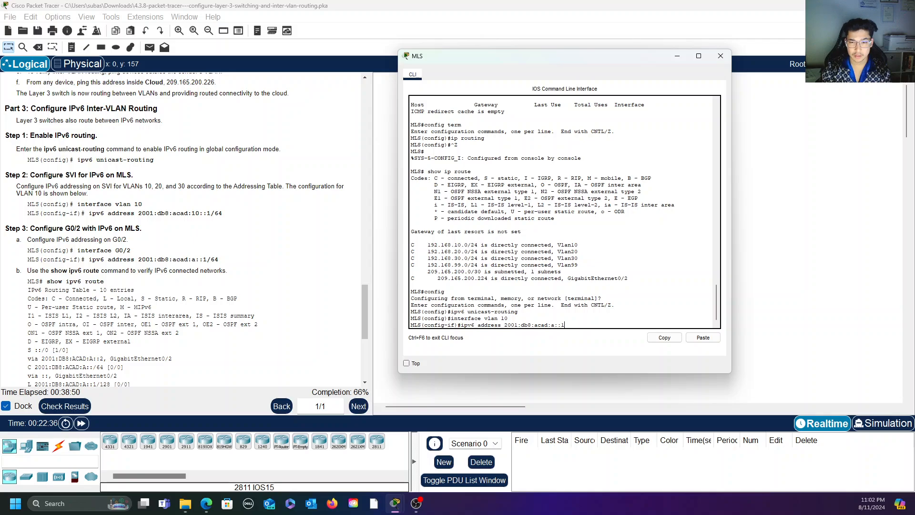
{"action": "key", "text": "Return"}
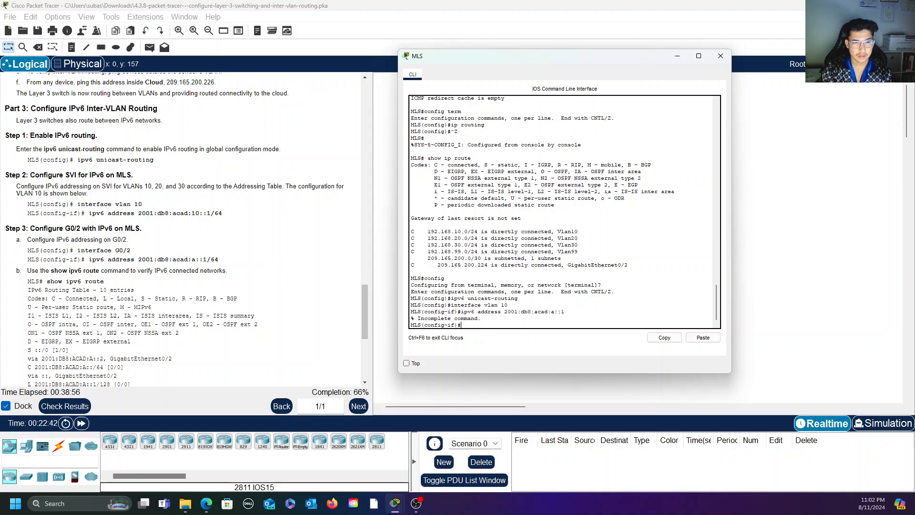
- Assign the IPv6 address 2001:db8:acad:a::1/64 to VLAN 10 and activate the interface with no shutdown
{"action": "key", "text": "Up"}
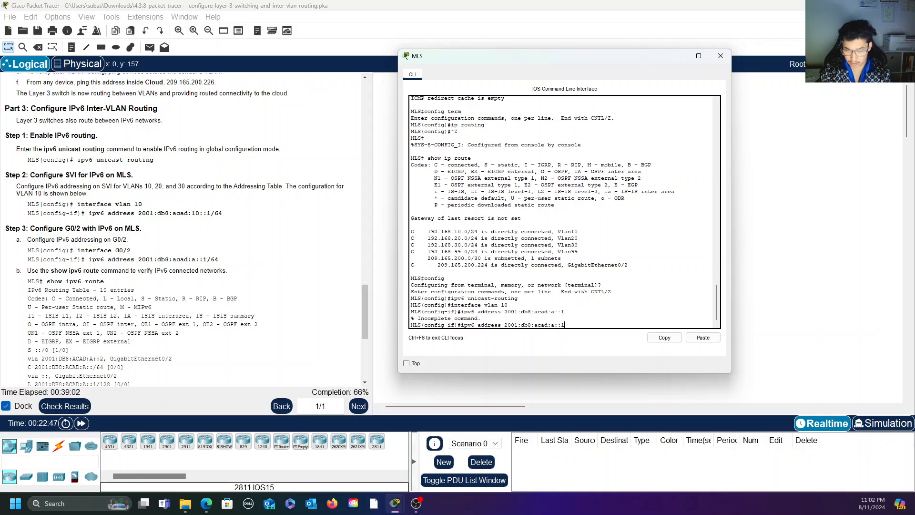
{"action": "type", "text": "/"}
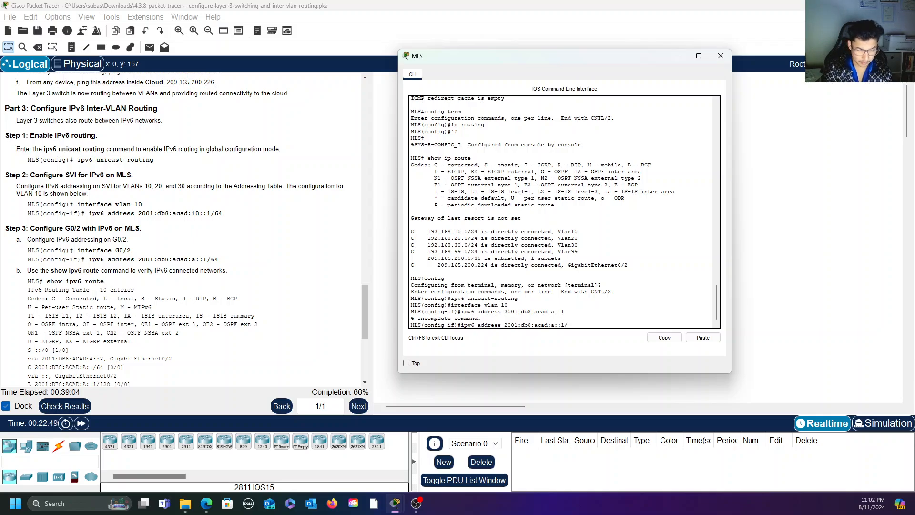
{"action": "type", "text": "64"}
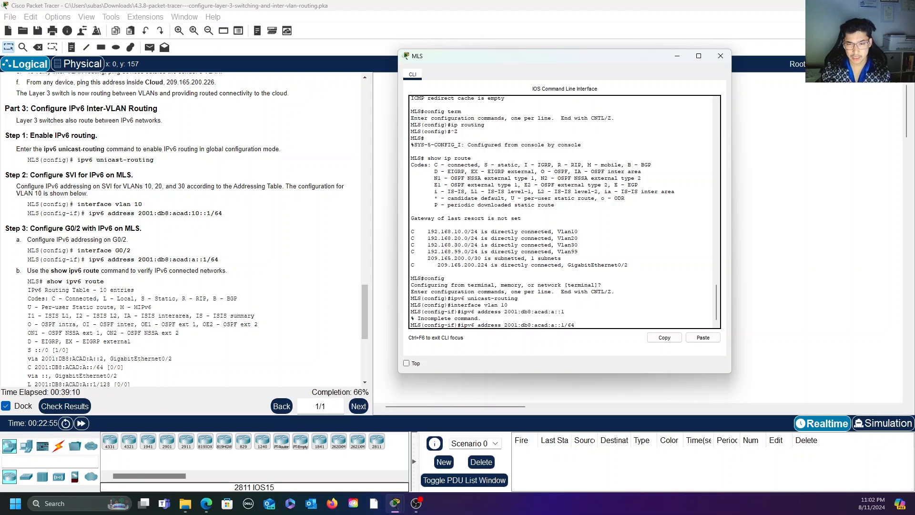
{"action": "key", "text": "Return"}
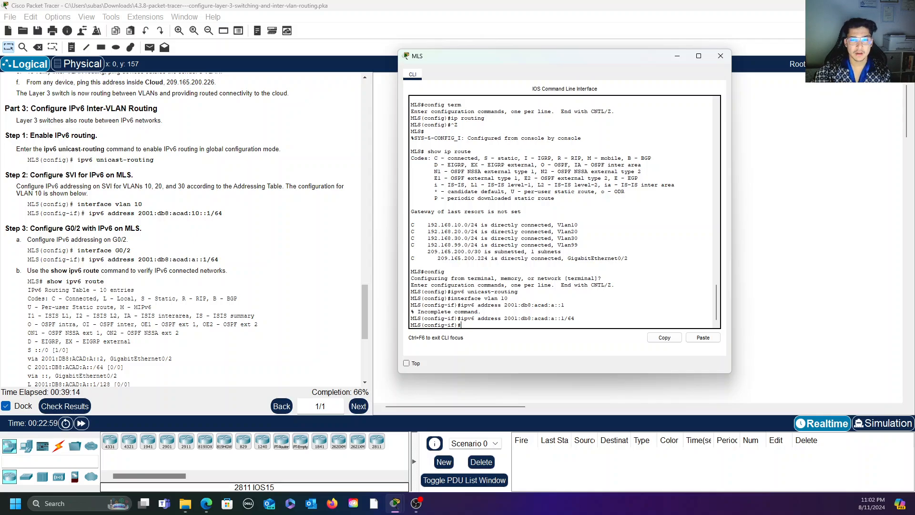
{"action": "type", "text": "no shut"}
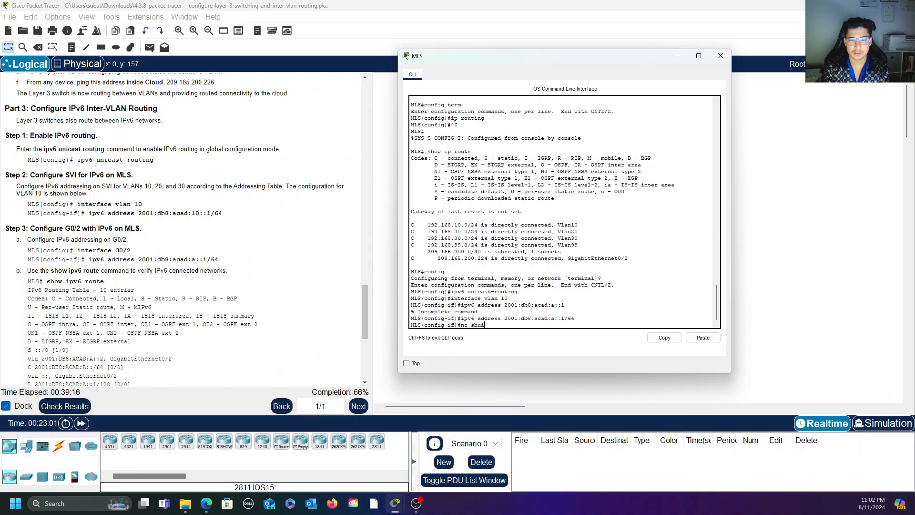
{"action": "type", "text": "down"}
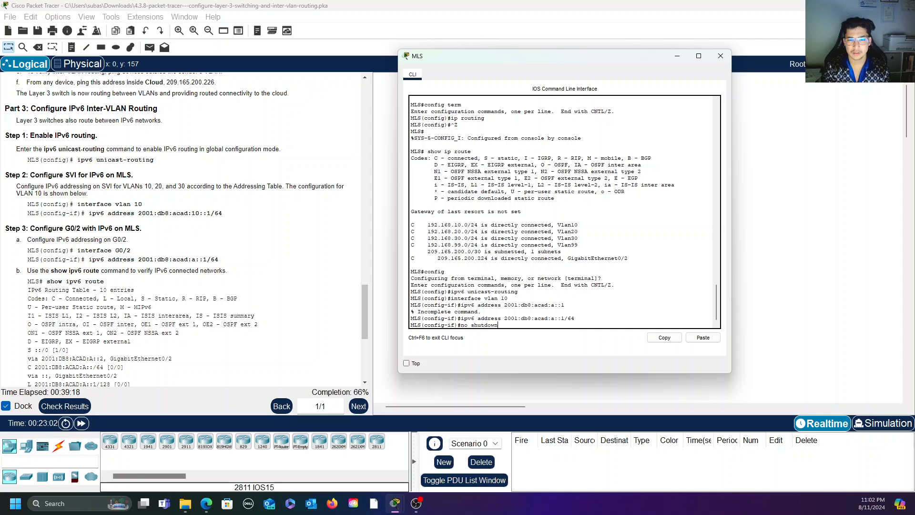
{"action": "key", "text": "Return"}
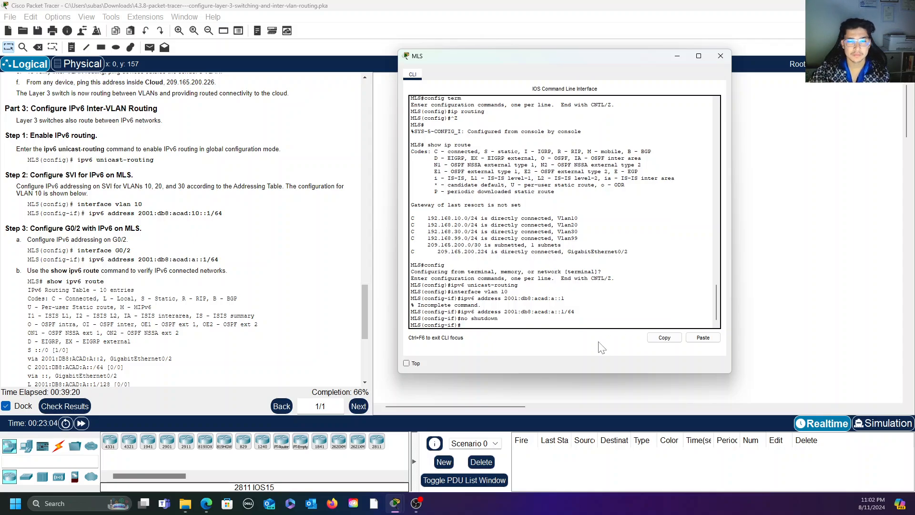
- Look up the IPv6 addresses of the MLS interfaces in the Addressing Table of the lab instructions
{"action": "scroll", "coordinate": [286, 333], "scroll_direction": "down", "scroll_amount": 3}
{"action": "scroll", "coordinate": [197, 304], "scroll_direction": "down", "scroll_amount": 9}
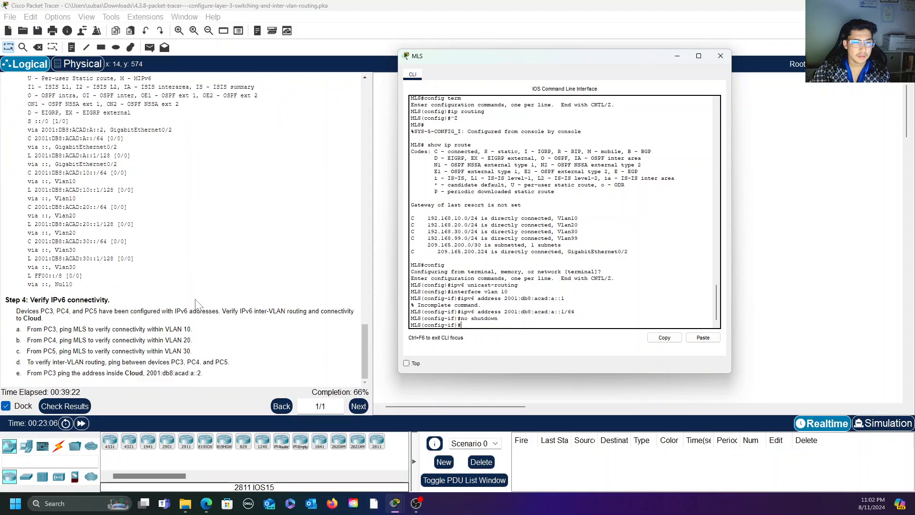
{"action": "scroll", "coordinate": [205, 300], "scroll_direction": "up", "scroll_amount": 20}
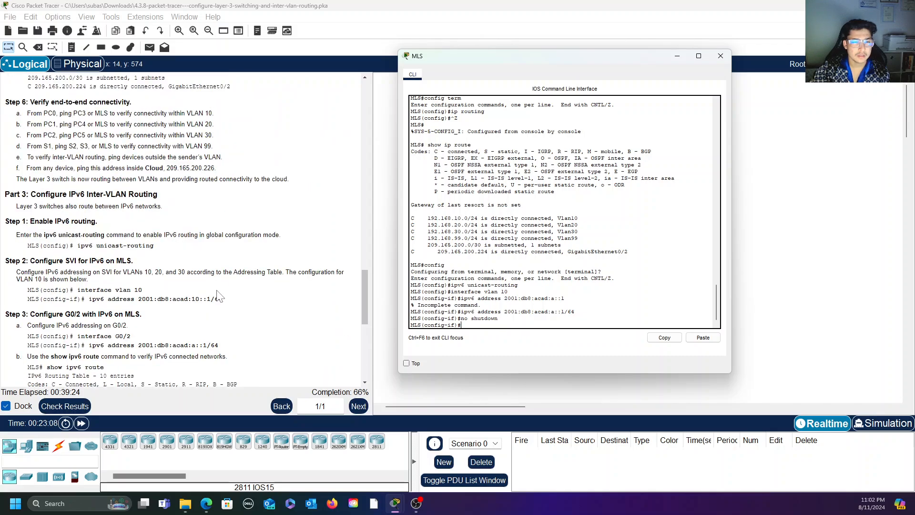
{"action": "scroll", "coordinate": [220, 297], "scroll_direction": "up", "scroll_amount": 12}
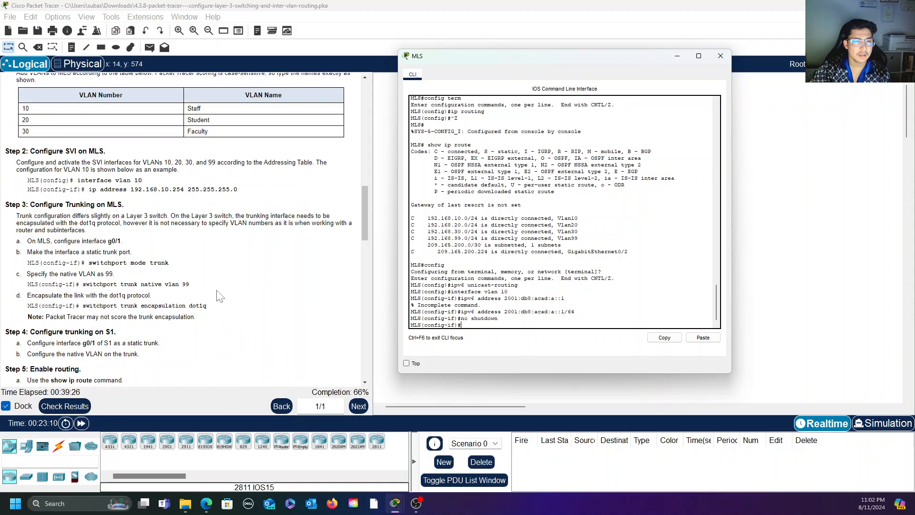
{"action": "scroll", "coordinate": [220, 296], "scroll_direction": "up", "scroll_amount": 13}
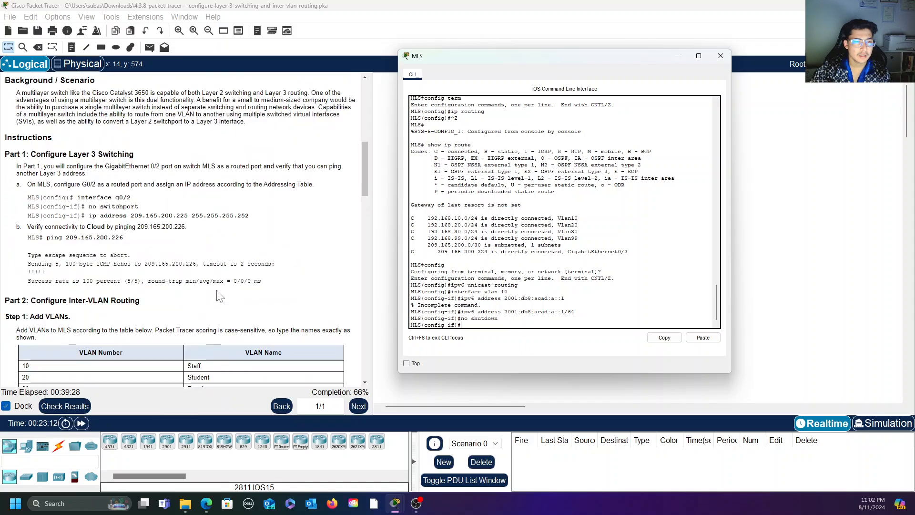
{"action": "scroll", "coordinate": [220, 297], "scroll_direction": "up", "scroll_amount": 17}
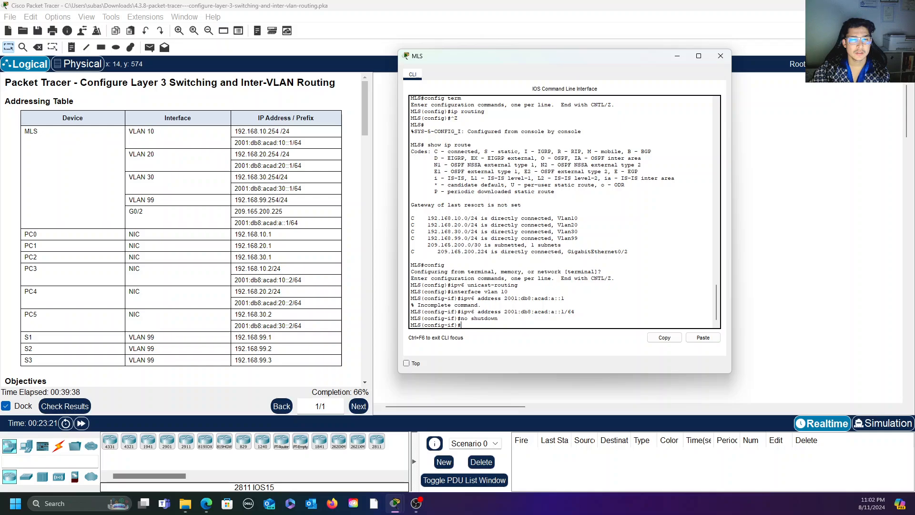
- Check the VLAN 20 IPv6 address in the Addressing Table, then bring the MLS command line back up
{"action": "left_click_drag", "start_coordinate": [278, 166], "coordinate": [285, 166]}
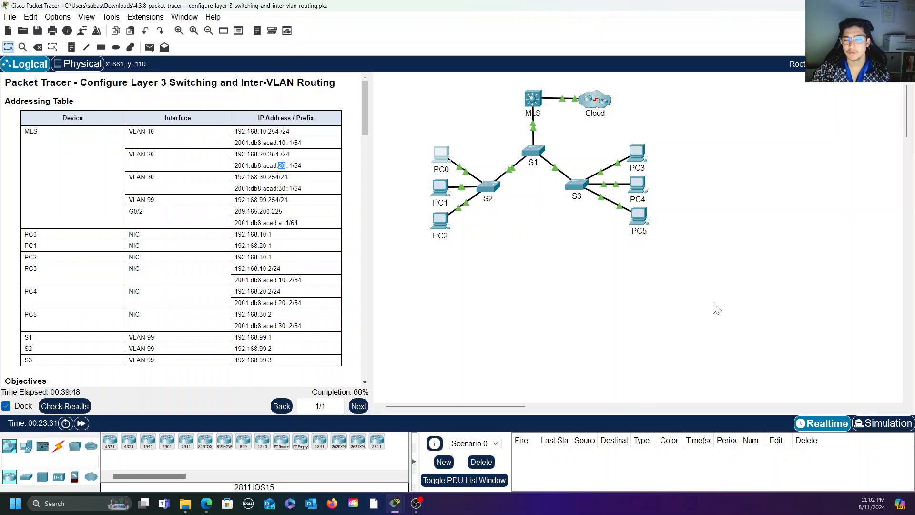
{"action": "mouse_move", "coordinate": [400, 504]}
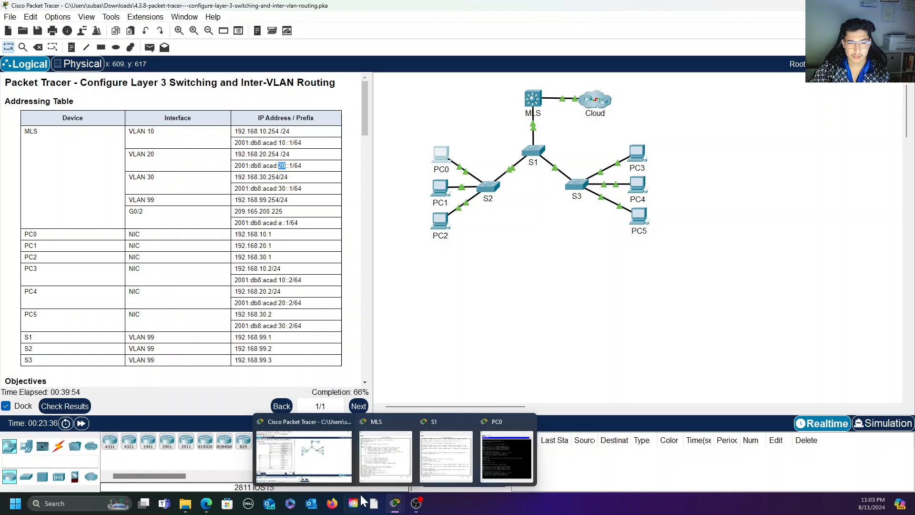
{"action": "left_click", "coordinate": [386, 456]}
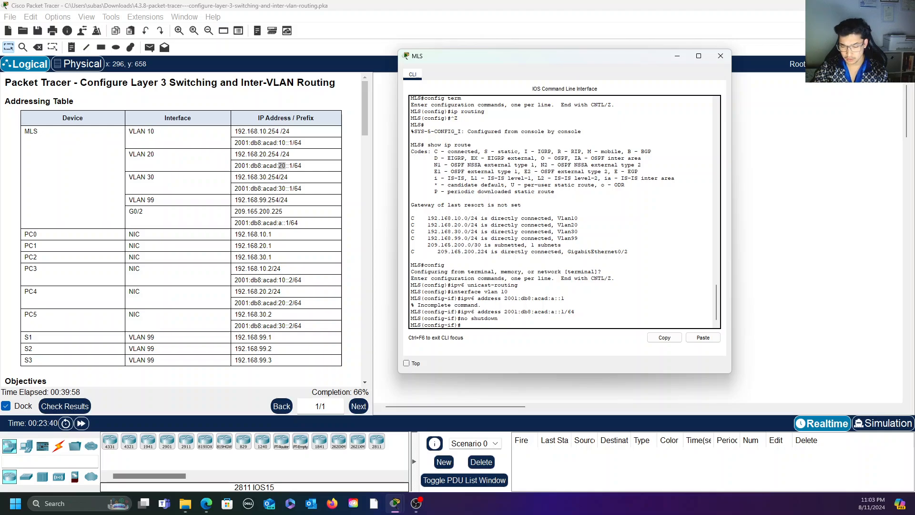
{"action": "key", "text": "Up"}
{"action": "key", "text": "Up"}
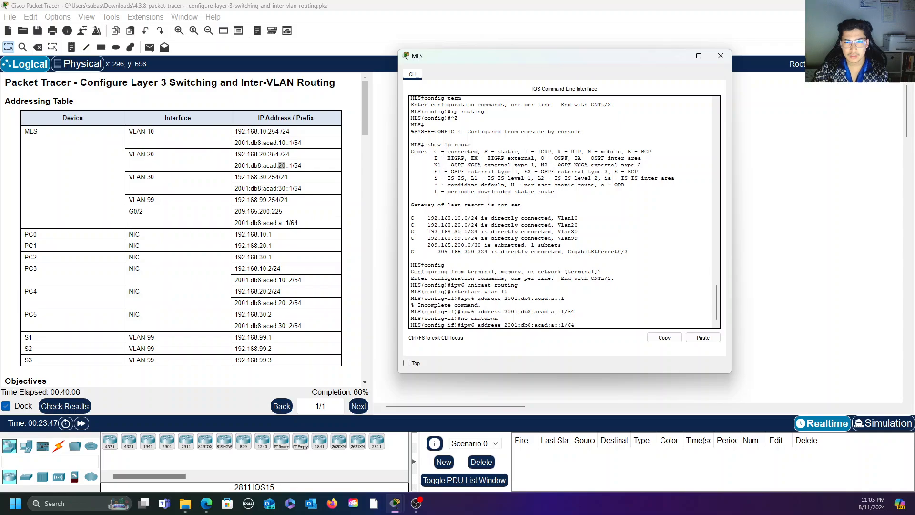
{"action": "scroll", "coordinate": [327, 332], "scroll_direction": "down", "scroll_amount": 20}
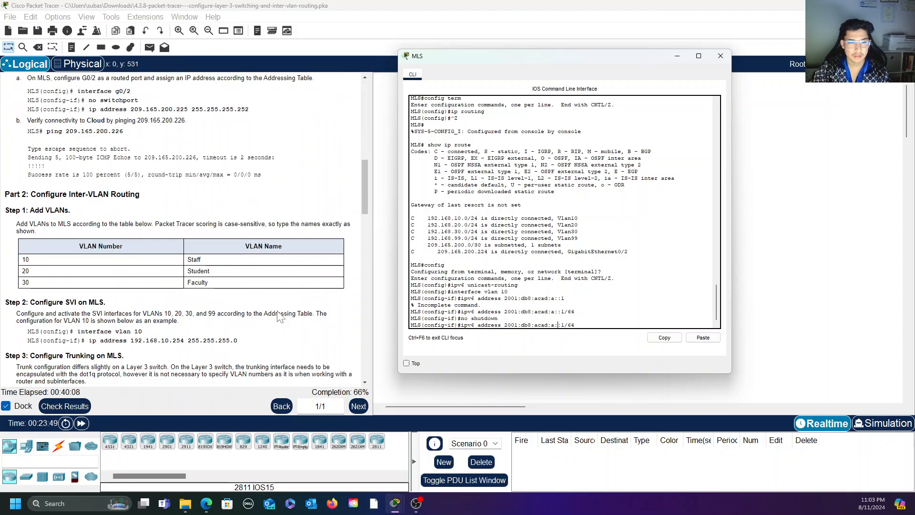
{"action": "scroll", "coordinate": [186, 229], "scroll_direction": "up", "scroll_amount": 6}
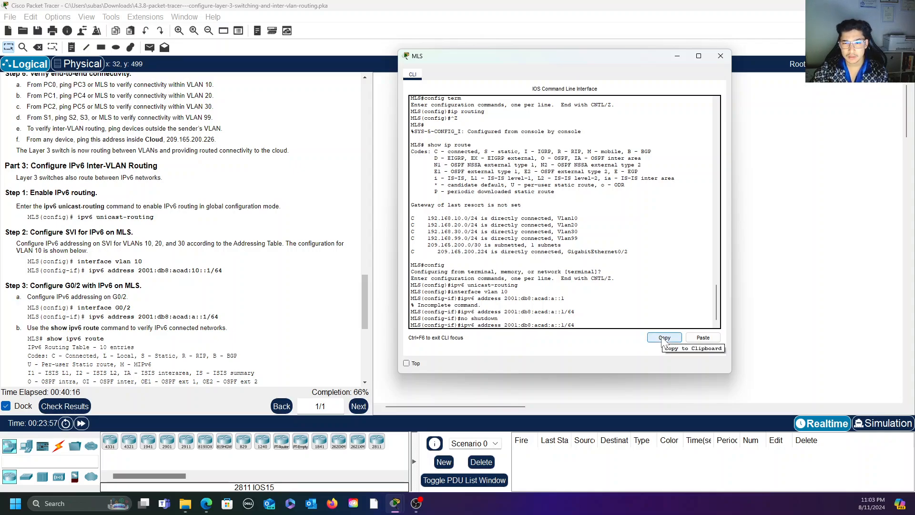
{"action": "key", "text": "BackSpace"}
{"action": "key", "text": "BackSpace"}
{"action": "key", "text": "BackSpace"}
{"action": "key", "text": "BackSpace"}
{"action": "key", "text": "BackSpace"}
{"action": "key", "text": "BackSpace"}
{"action": "key", "text": "BackSpace"}
{"action": "key", "text": "BackSpace"}
{"action": "key", "text": "BackSpace"}
{"action": "key", "text": "BackSpace"}
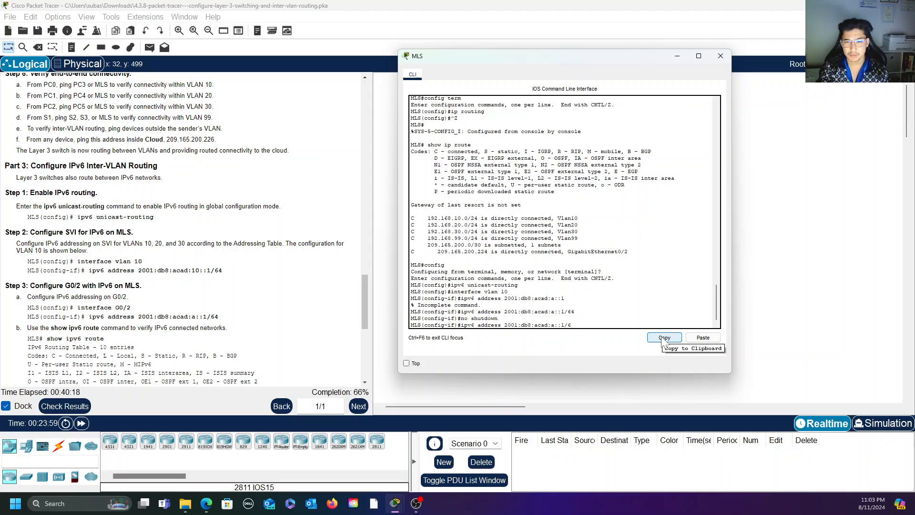
{"action": "key", "text": "BackSpace"}
{"action": "key", "text": "BackSpace"}
{"action": "key", "text": "BackSpace"}
{"action": "key", "text": "BackSpace"}
{"action": "key", "text": "BackSpace"}
{"action": "key", "text": "BackSpace"}
{"action": "key", "text": "BackSpace"}
{"action": "key", "text": "BackSpace"}
{"action": "key", "text": "BackSpace"}
{"action": "key", "text": "BackSpace"}
{"action": "key", "text": "BackSpace"}
{"action": "key", "text": "BackSpace"}
{"action": "key", "text": "BackSpace"}
{"action": "key", "text": "BackSpace"}
{"action": "key", "text": "BackSpace"}
{"action": "key", "text": "BackSpace"}
{"action": "key", "text": "BackSpace"}
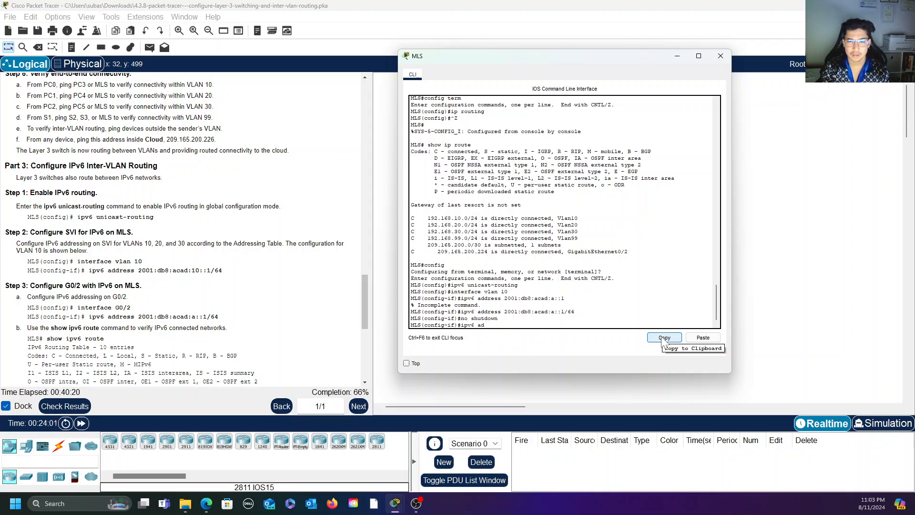
{"action": "key", "text": "BackSpace"}
{"action": "key", "text": "BackSpace"}
{"action": "key", "text": "BackSpace"}
{"action": "key", "text": "BackSpace"}
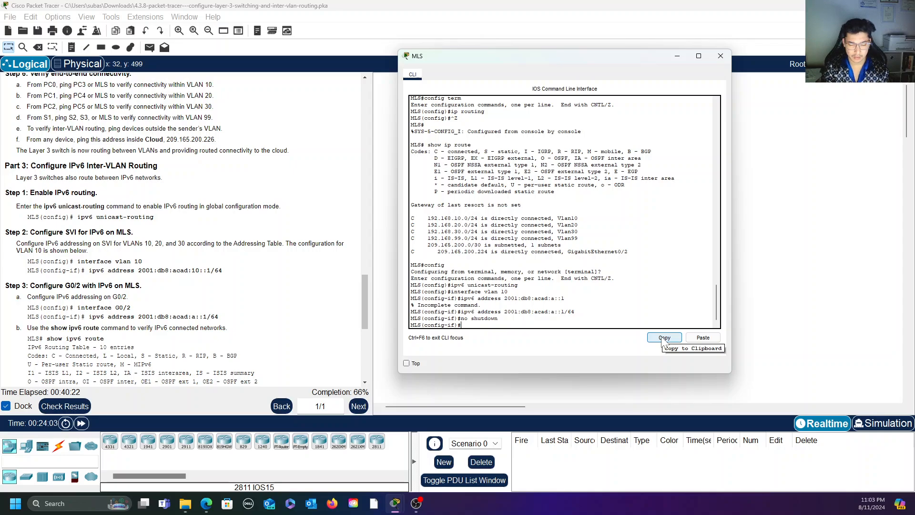
- Assign the IPv6 address 2001:db8:acad:10::1/64 to interface VLAN 10 on MLS and activate it with no shutdown
{"action": "type", "text": "interfac"}
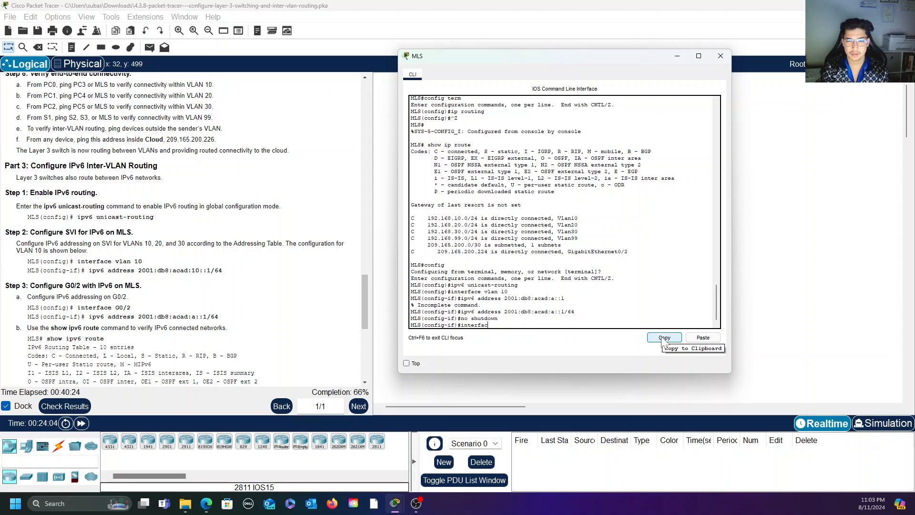
{"action": "type", "text": "e vlan 10"}
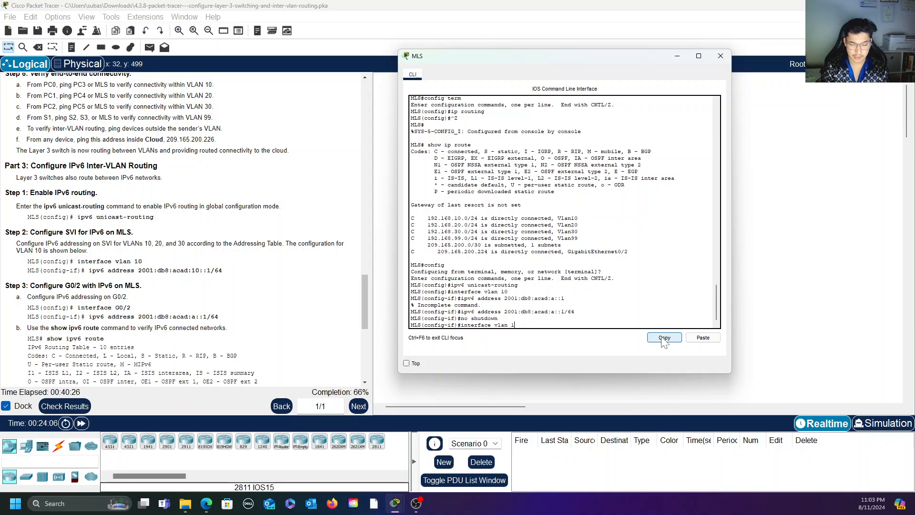
{"action": "key", "text": "Return"}
{"action": "key", "text": "Up"}
{"action": "key", "text": "Up"}
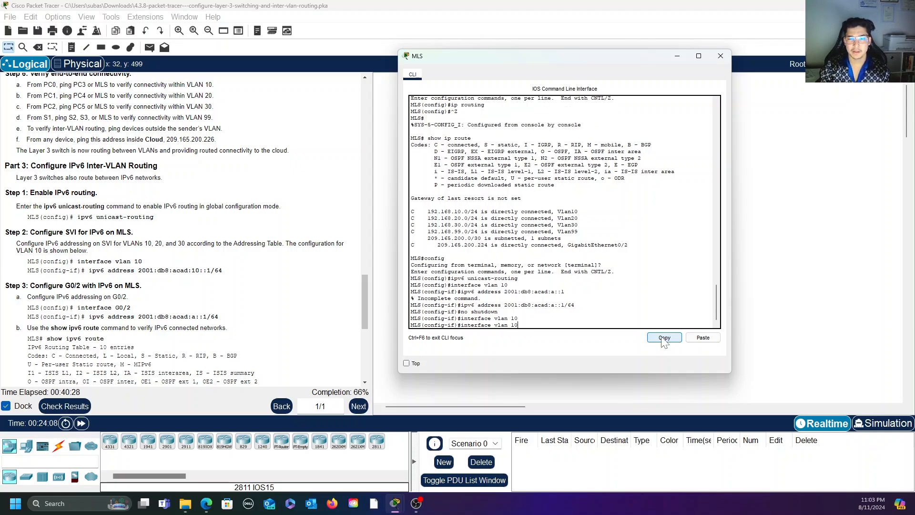
{"action": "key", "text": "Up"}
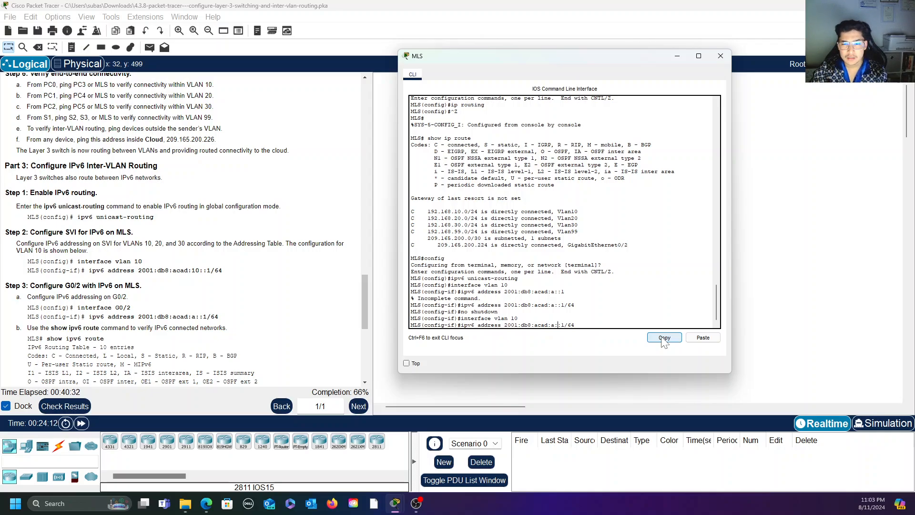
{"action": "type", "text": "10"}
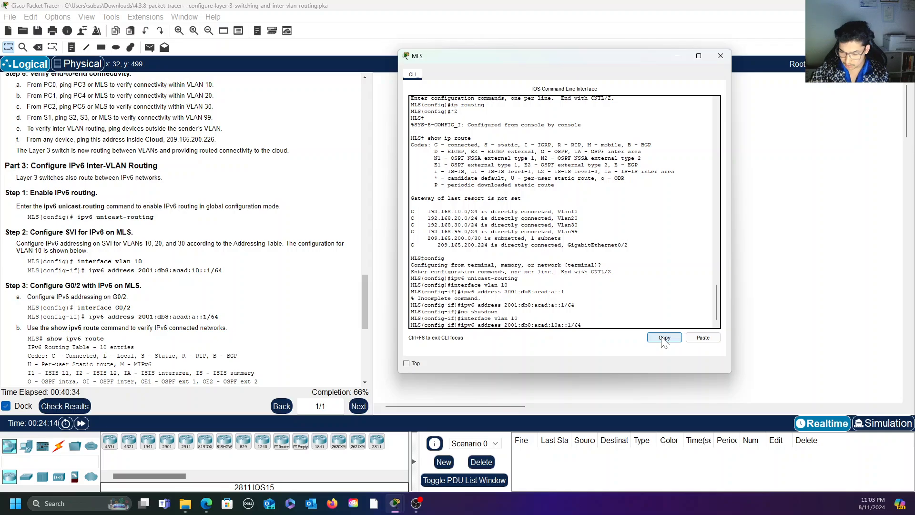
{"action": "type", "text": ":"}
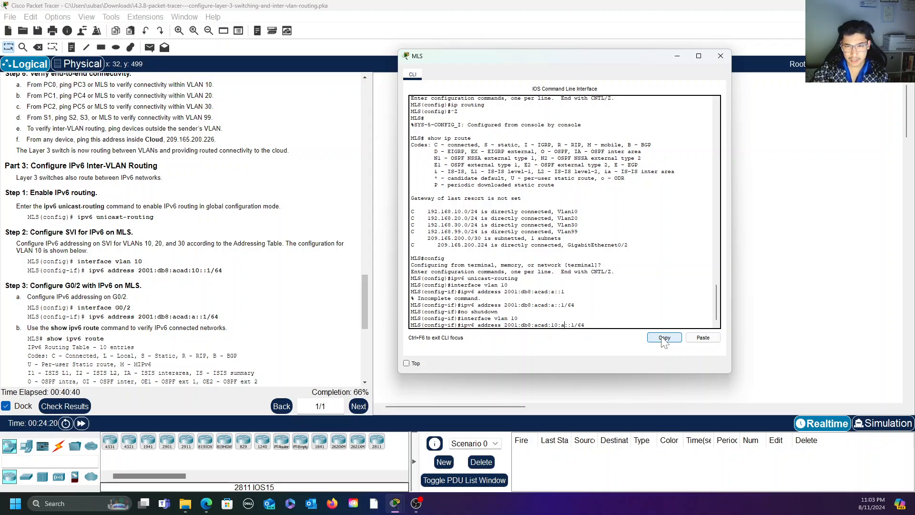
{"action": "key", "text": "BackSpace"}
{"action": "key", "text": "BackSpace"}
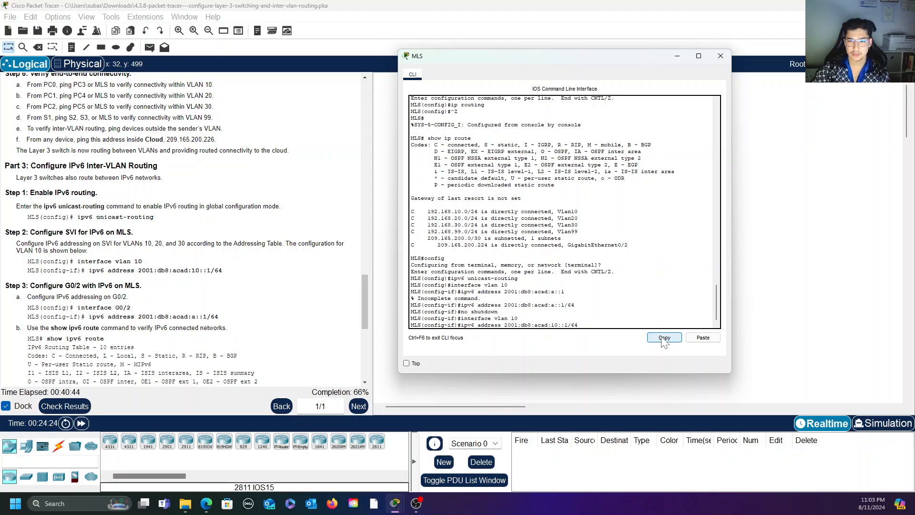
{"action": "key", "text": "Return"}
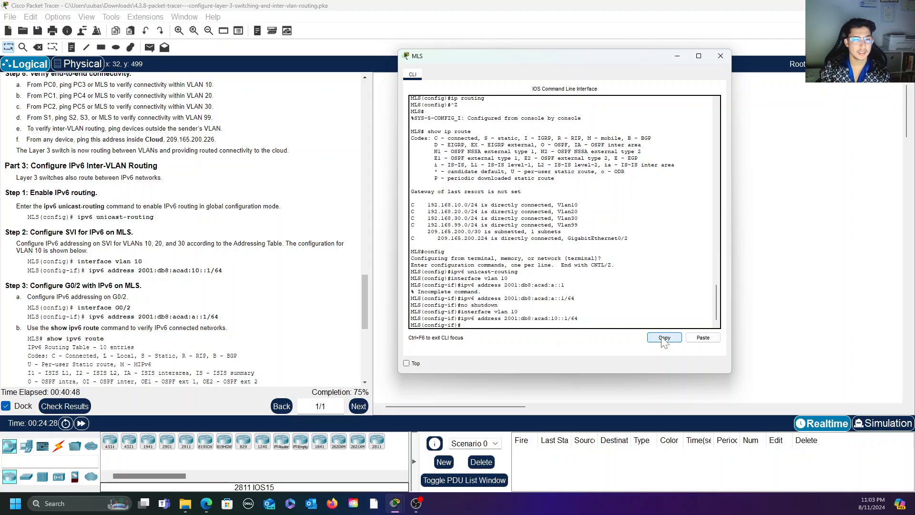
{"action": "type", "text": "no shu"}
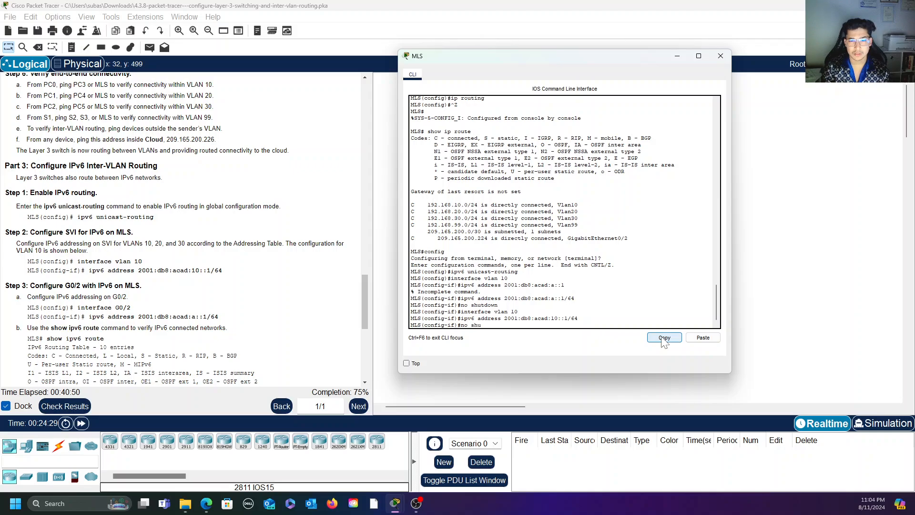
{"action": "type", "text": "tdown"}
{"action": "key", "text": "Return"}
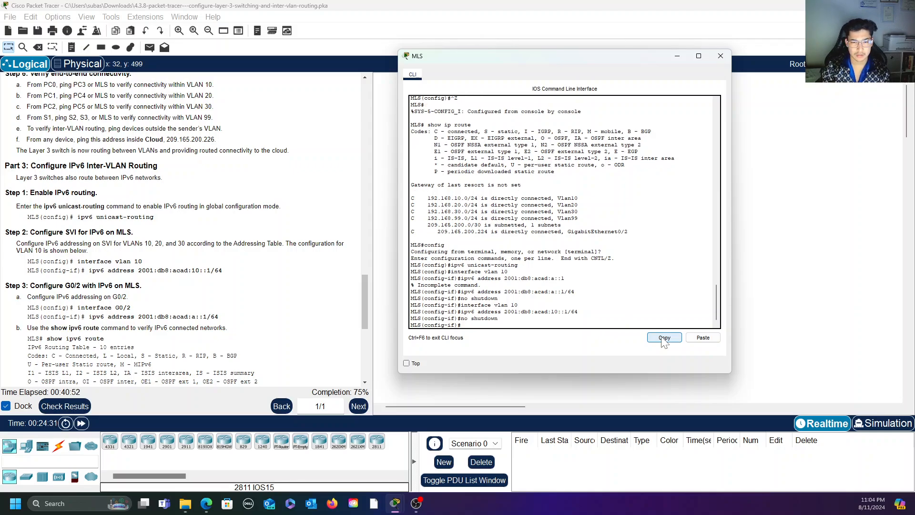
- Assign the IPv6 address 2001:db8:acad:20::1/64 to interface VLAN 20 on MLS and activate it with no shutdown
{"action": "type", "text": "interface vlan 10"}
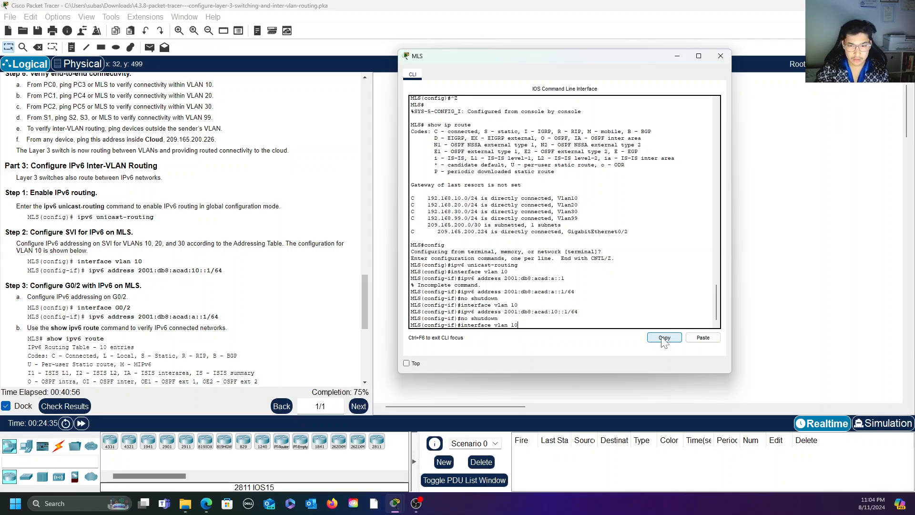
{"action": "key", "text": "BackSpace"}
{"action": "key", "text": "BackSpace"}
{"action": "type", "text": "20"}
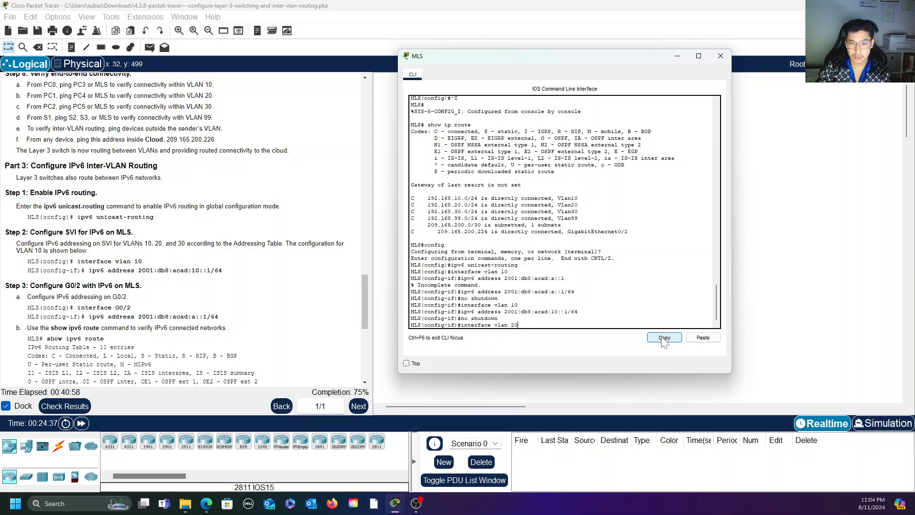
{"action": "key", "text": "Return"}
{"action": "key", "text": "Up"}
{"action": "key", "text": "Up"}
{"action": "key", "text": "Up"}
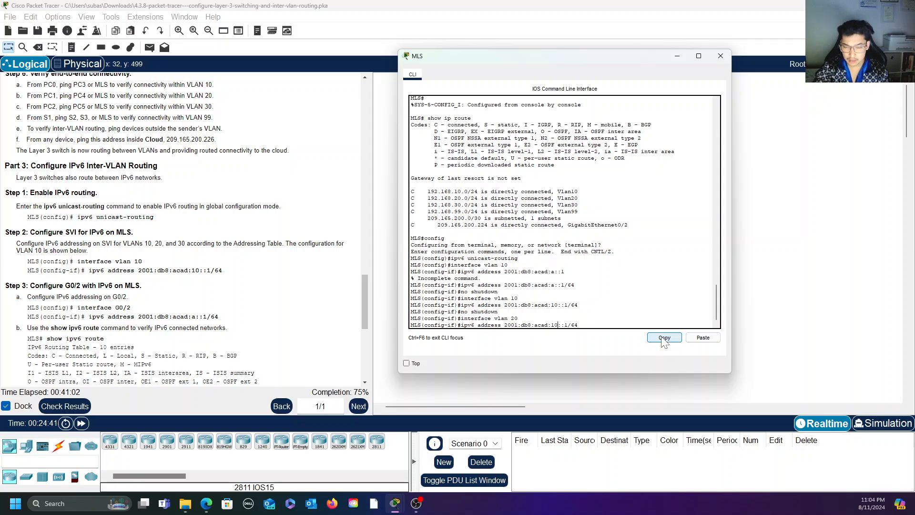
{"action": "key", "text": "Left"}
{"action": "key", "text": "Left"}
{"action": "key", "text": "Left"}
{"action": "key", "text": "Left"}
{"action": "key", "text": "Left"}
{"action": "key", "text": "Left"}
{"action": "key", "text": "BackSpace"}
{"action": "key", "text": "BackSpace"}
{"action": "type", "text": "20"}
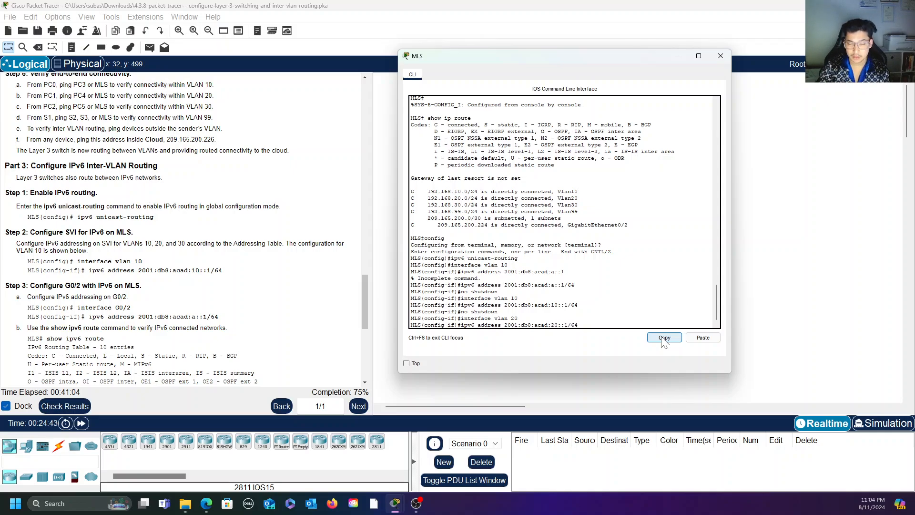
{"action": "key", "text": "Return"}
{"action": "type", "text": "no sh"}
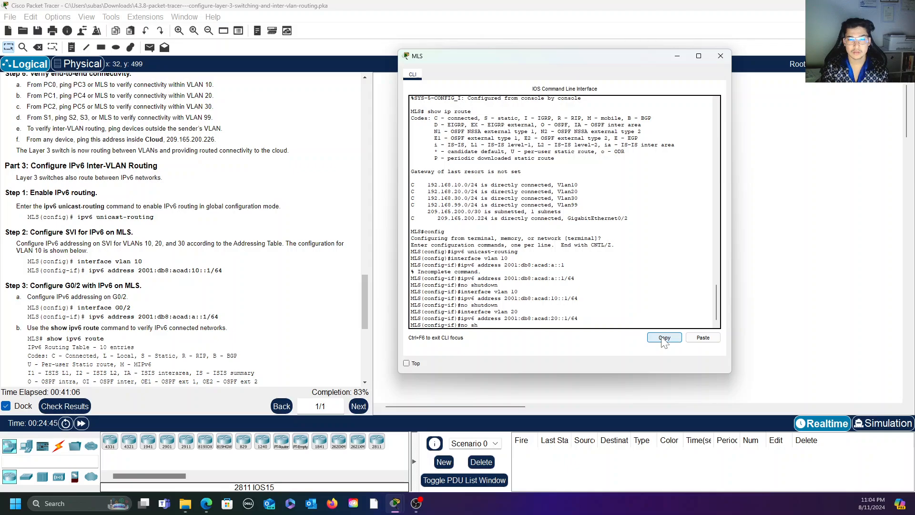
{"action": "type", "text": "itutdown"}
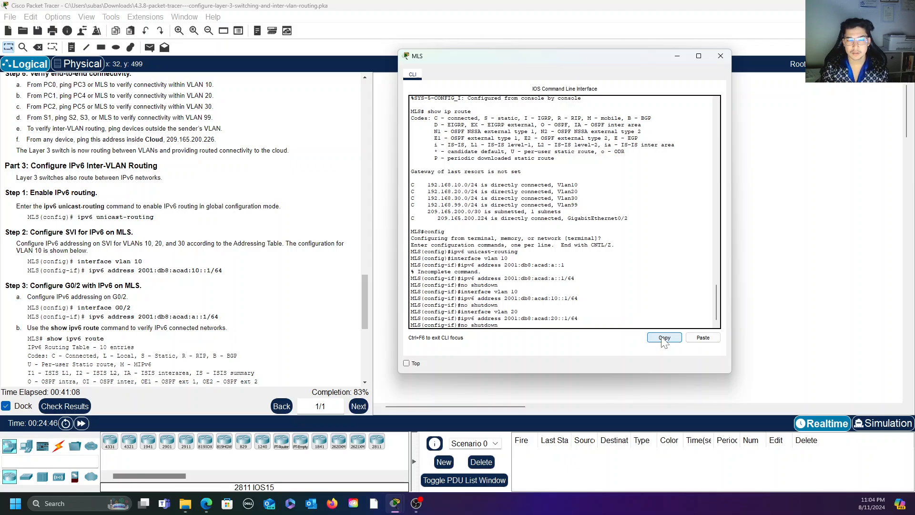
{"action": "key", "text": "Return"}
- Assign the IPv6 address 2001:db8:acad:30::1/64 to interface VLAN 30 on MLS and activate it with no shutdown
{"action": "type", "text": "interface vlan 20"}
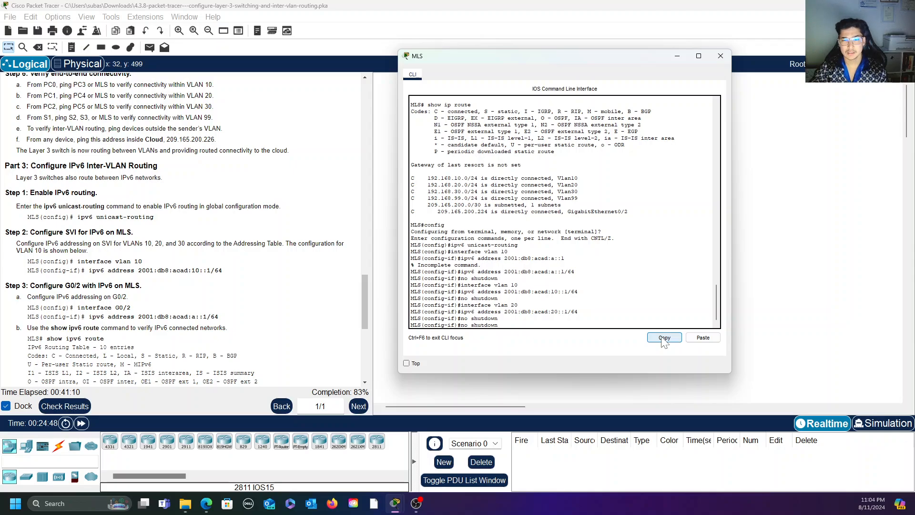
{"action": "key", "text": "BackSpace"}
{"action": "key", "text": "BackSpace"}
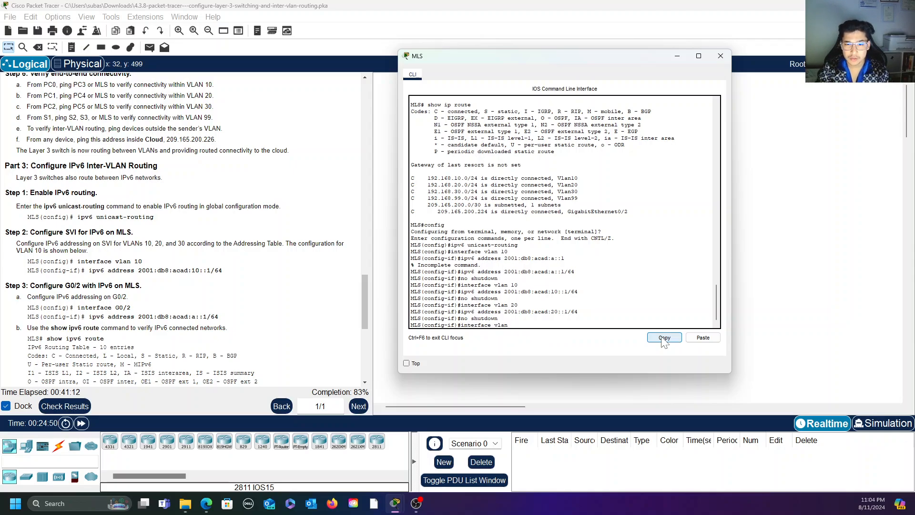
{"action": "type", "text": "30"}
{"action": "key", "text": "Return"}
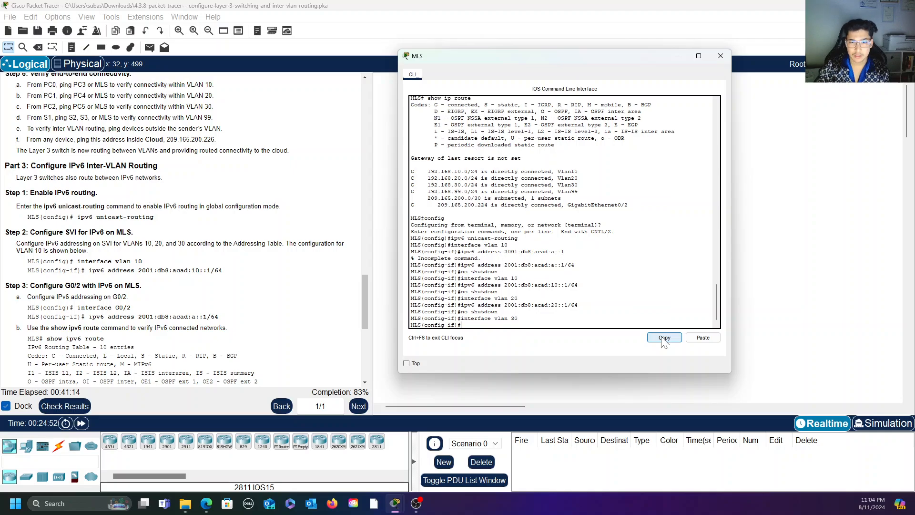
{"action": "key", "text": "Up"}
{"action": "key", "text": "Up"}
{"action": "key", "text": "Up"}
{"action": "key", "text": "Up"}
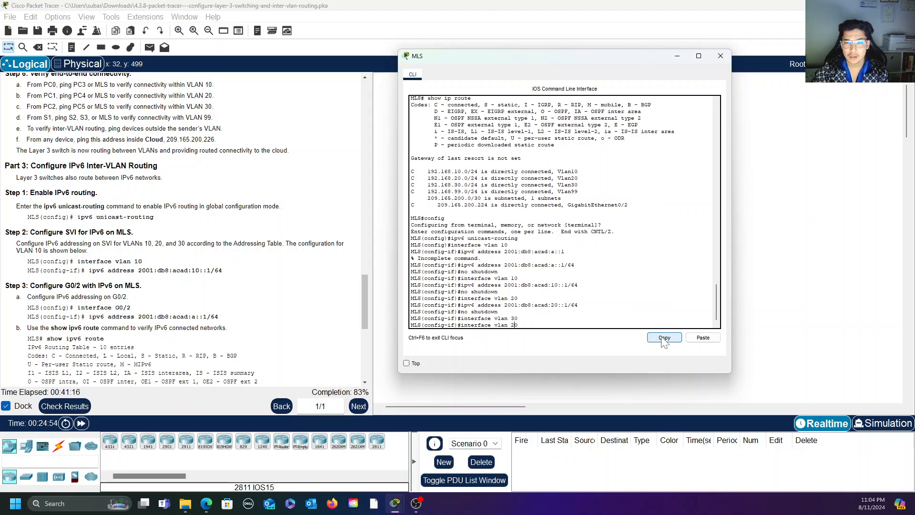
{"action": "key", "text": "Down"}
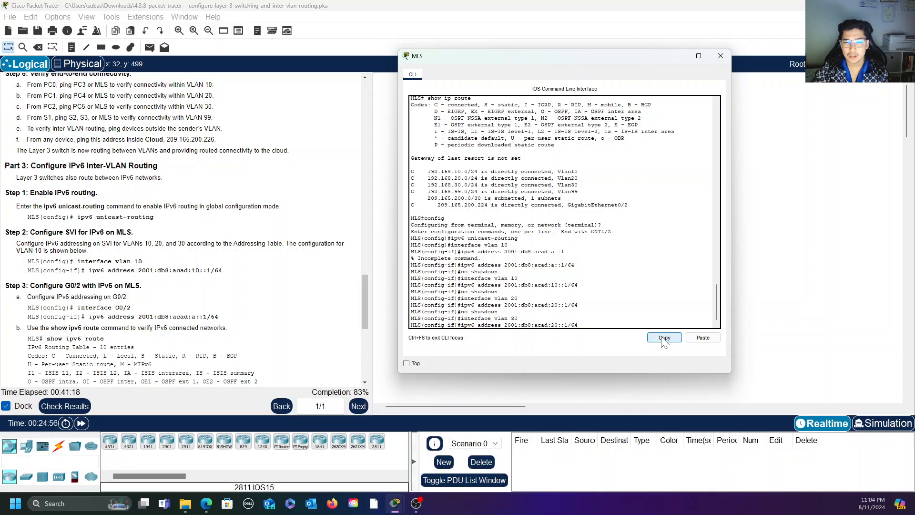
{"action": "key", "text": "Left"}
{"action": "key", "text": "Left"}
{"action": "key", "text": "Left"}
{"action": "key", "text": "Left"}
{"action": "key", "text": "Left"}
{"action": "key", "text": "Left"}
{"action": "key", "text": "BackSpace"}
{"action": "key", "text": "BackSpace"}
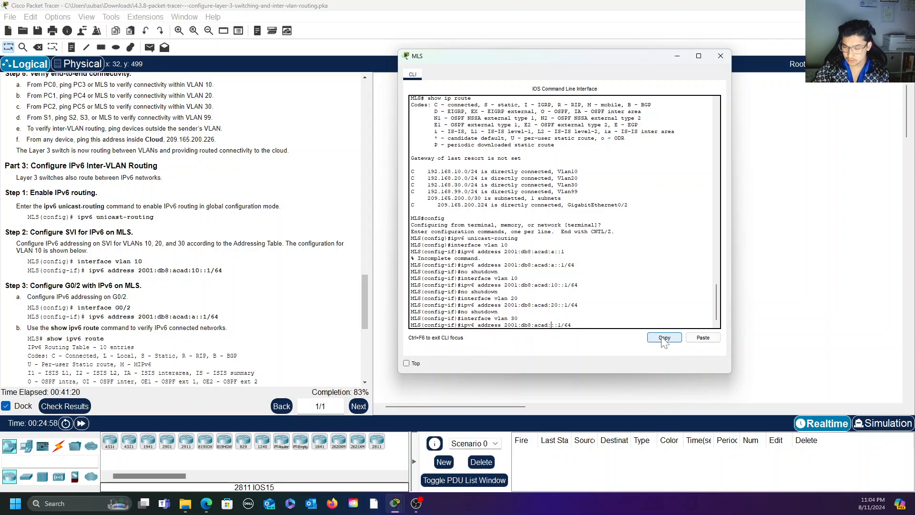
{"action": "type", "text": "30"}
{"action": "key", "text": "Return"}
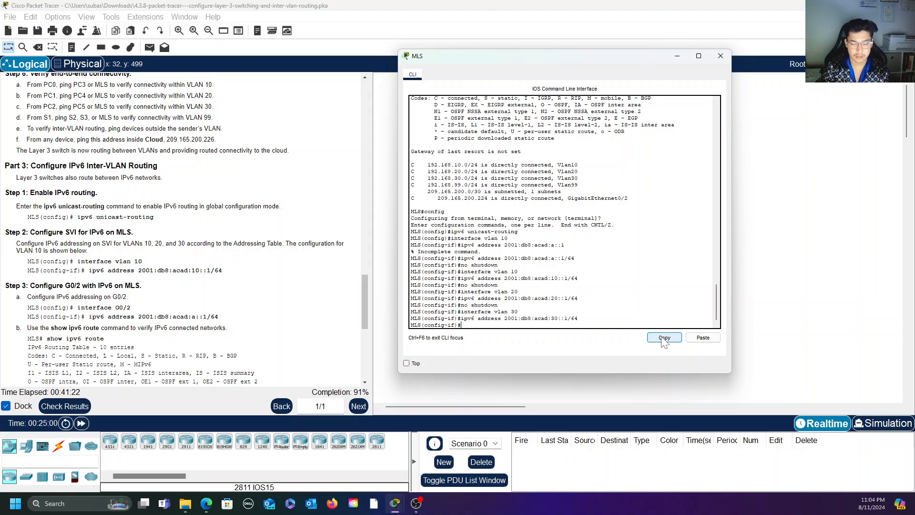
{"action": "type", "text": "no shutdown"}
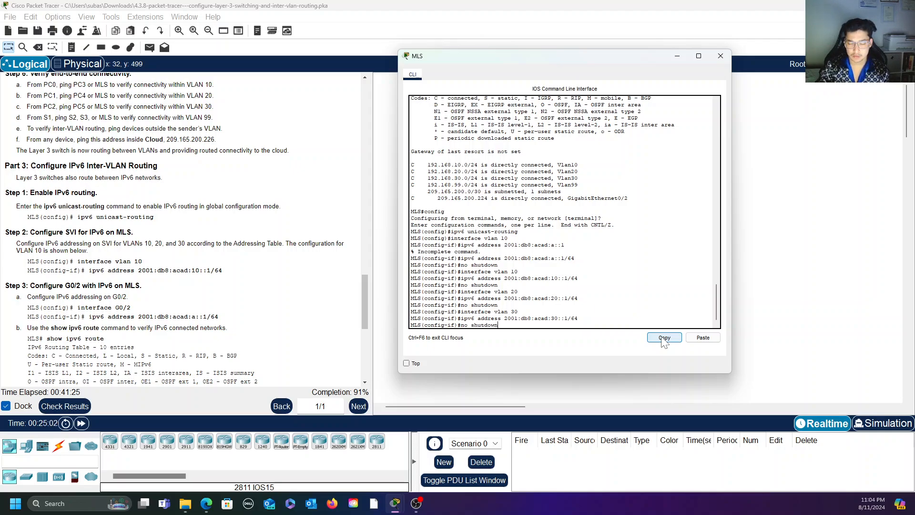
{"action": "key", "text": "Return"}
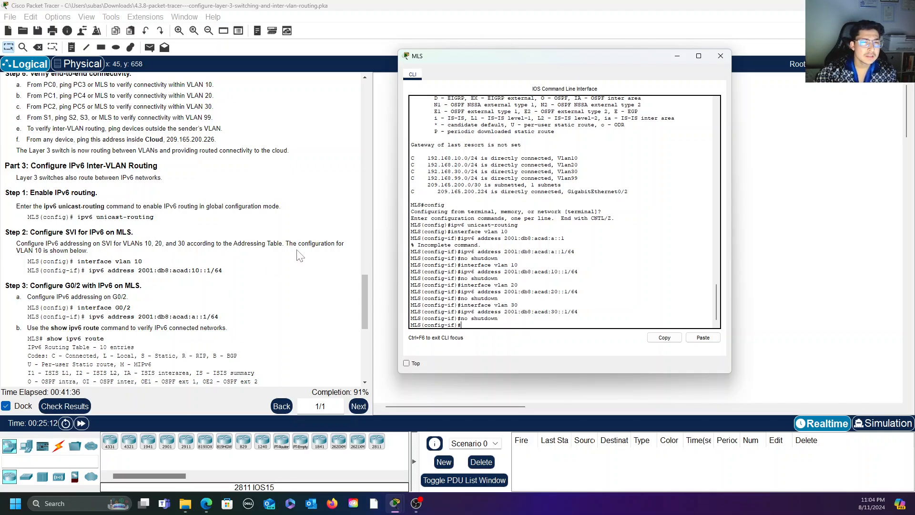
- Read the Part 3 Step 3 lab instructions for configuring IPv6 on G0/2 of MLS
{"action": "scroll", "coordinate": [303, 250], "scroll_direction": "down", "scroll_amount": 4}
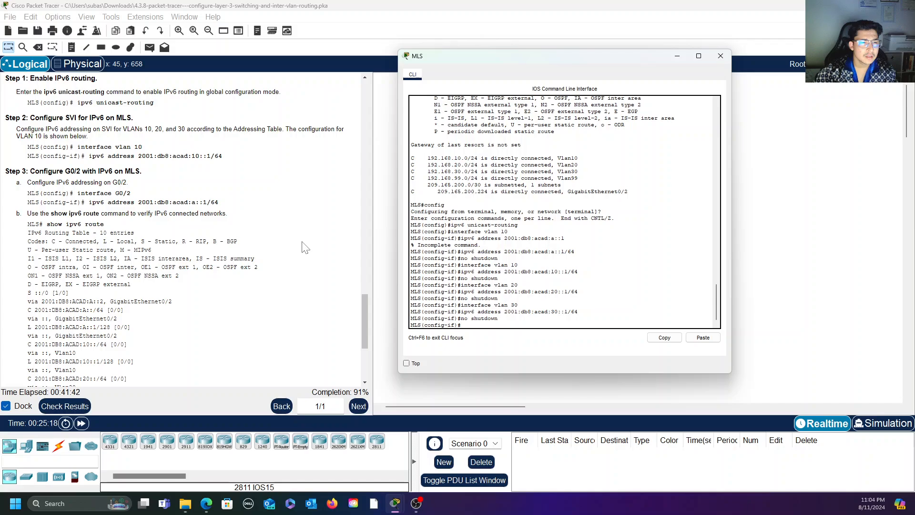
- Review the Part 3 instructions and the lab's addressing table for the IPv6 addressing of MLS
{"action": "scroll", "coordinate": [305, 248], "scroll_direction": "down", "scroll_amount": 6}
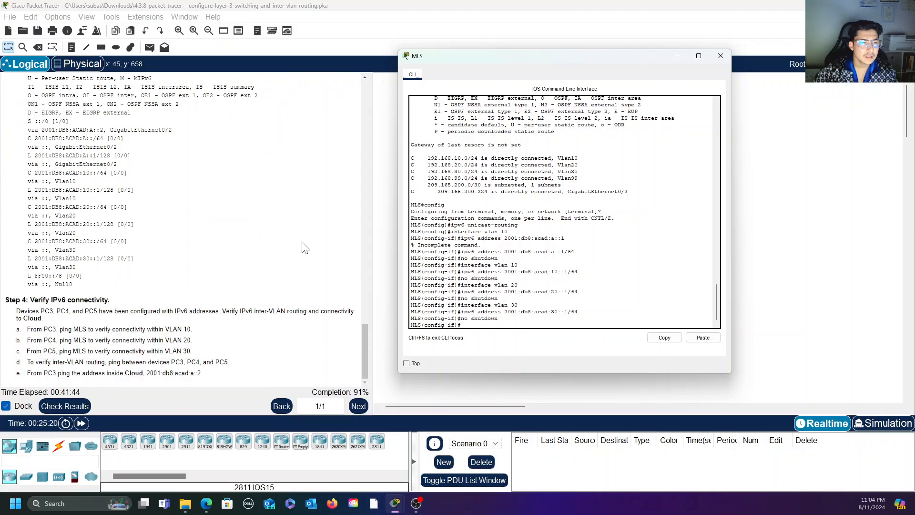
{"action": "scroll", "coordinate": [305, 248], "scroll_direction": "up", "scroll_amount": 5}
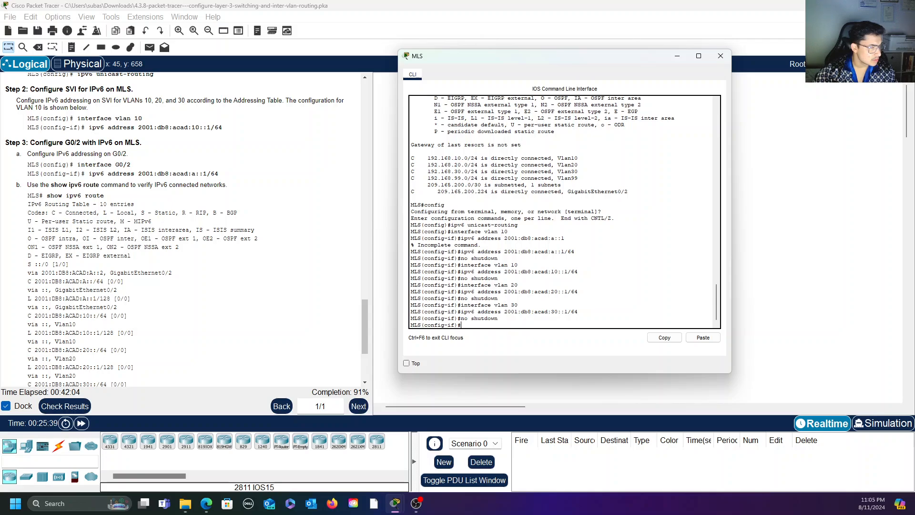
{"action": "scroll", "coordinate": [276, 296], "scroll_direction": "up", "scroll_amount": 15}
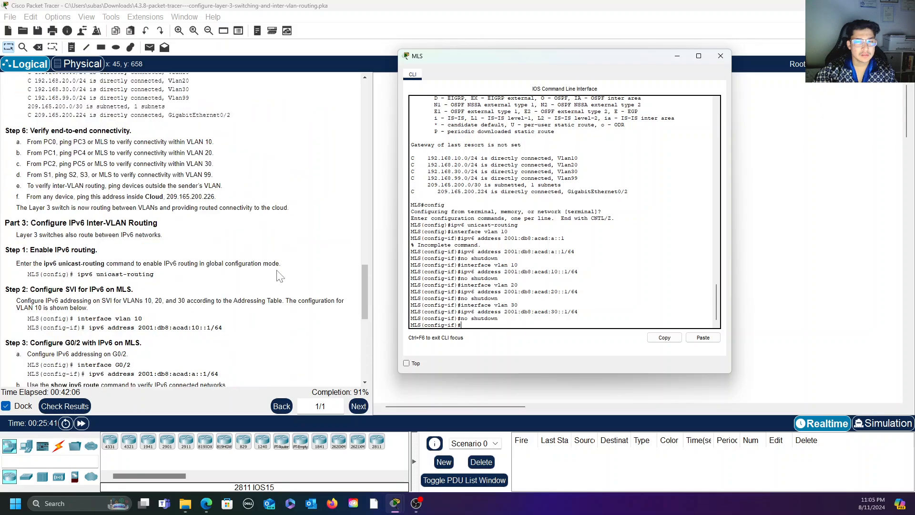
{"action": "scroll", "coordinate": [281, 276], "scroll_direction": "up", "scroll_amount": 20}
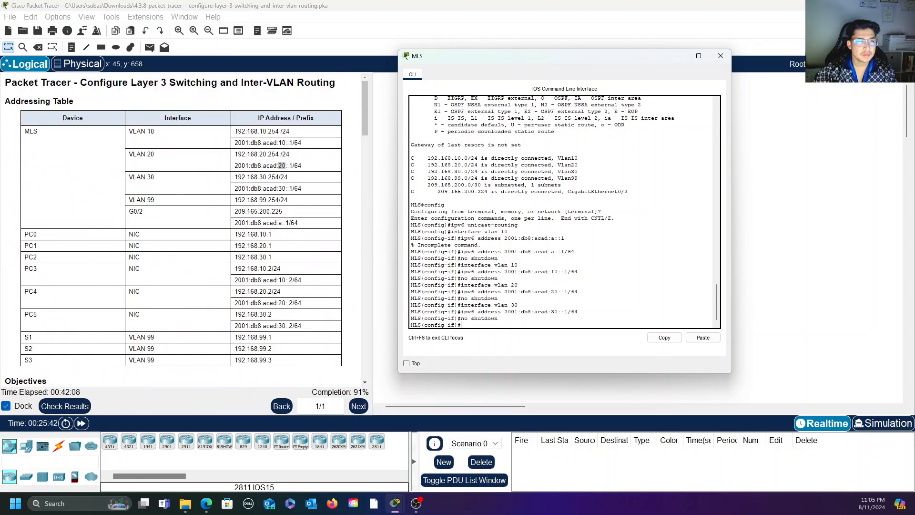
{"action": "scroll", "coordinate": [284, 270], "scroll_direction": "down", "scroll_amount": 10}
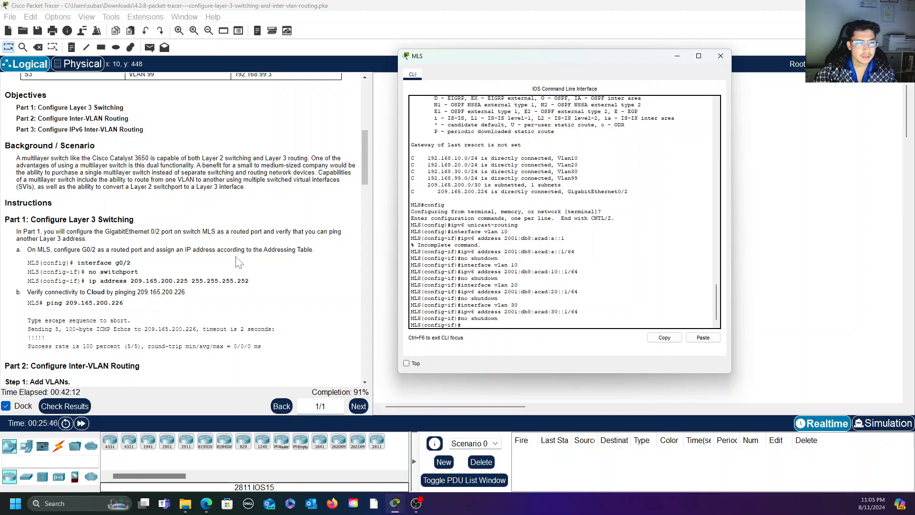
{"action": "left_click", "coordinate": [461, 323]}
{"action": "scroll", "coordinate": [270, 291], "scroll_direction": "down", "scroll_amount": 15}
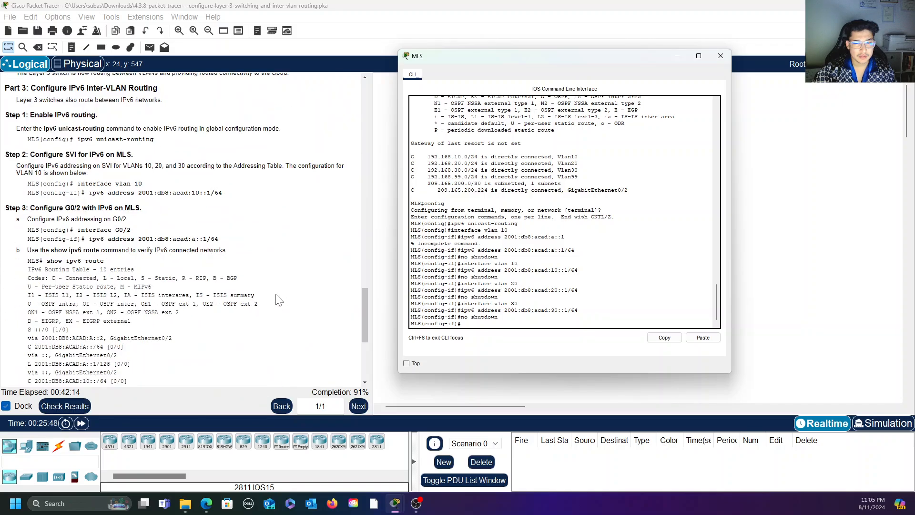
{"action": "scroll", "coordinate": [174, 262], "scroll_direction": "up", "scroll_amount": 5}
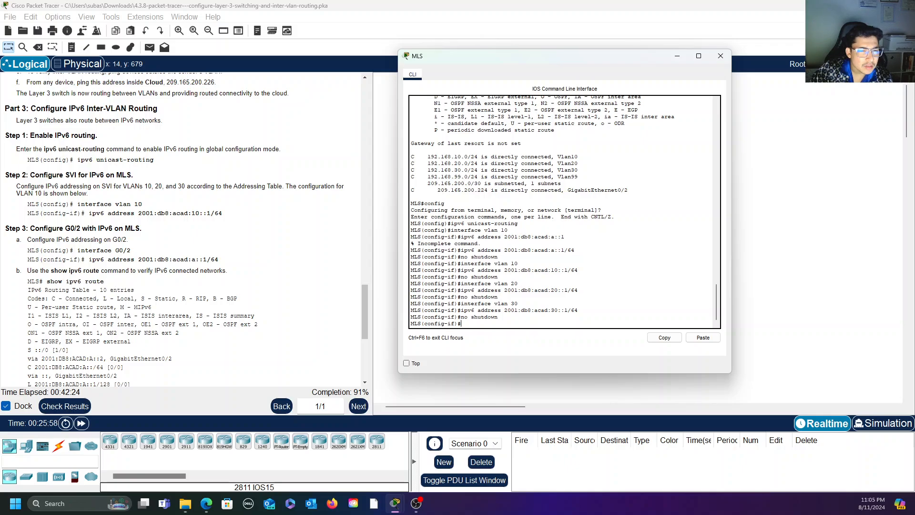
- Leave configuration mode on MLS and display the full IPv6 routing table with show ipv6 route
{"action": "key", "text": "ctrl+z"}
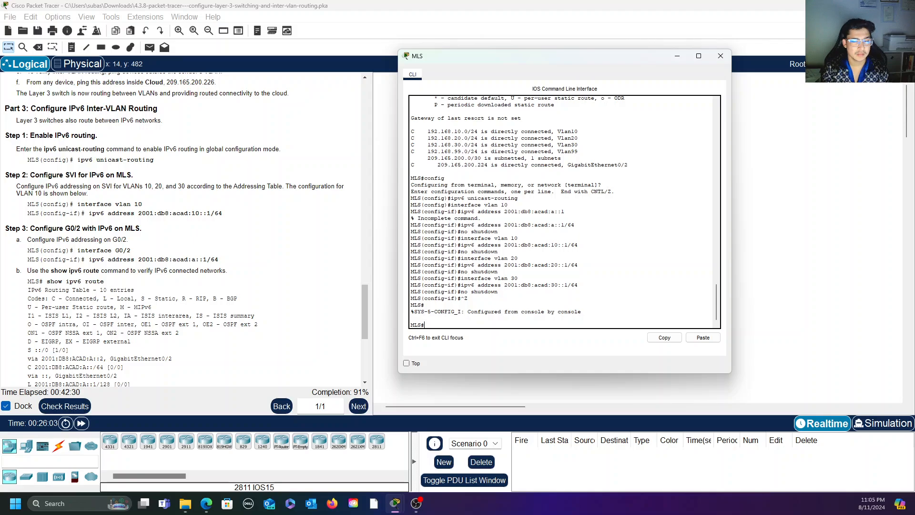
{"action": "type", "text": "sho w"}
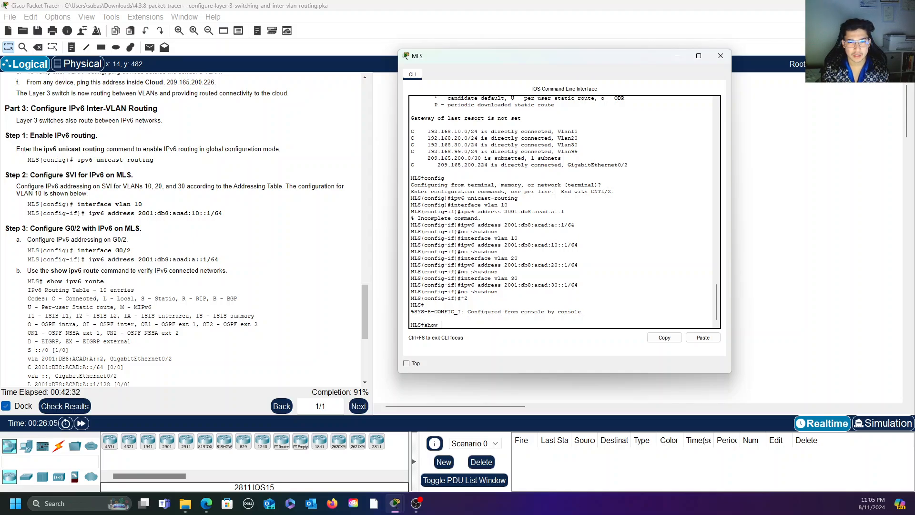
{"action": "type", "text": "ipv"}
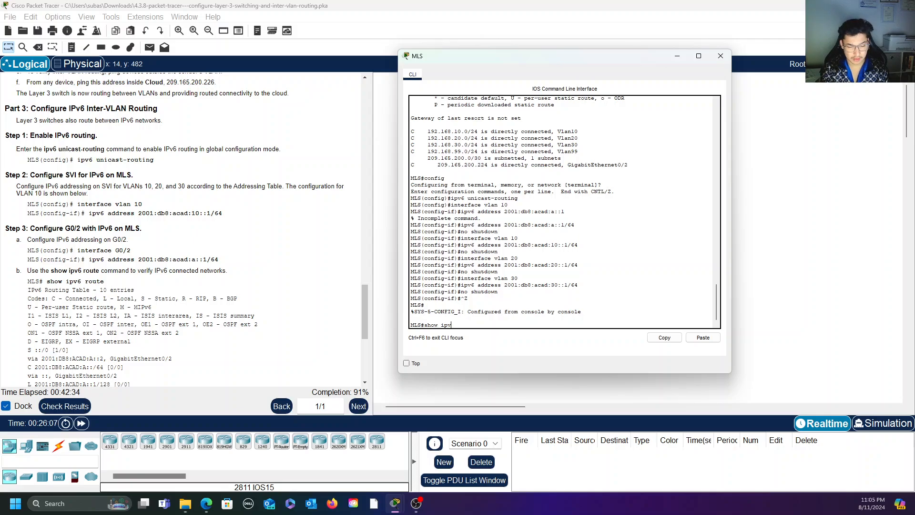
{"action": "type", "text": "6"}
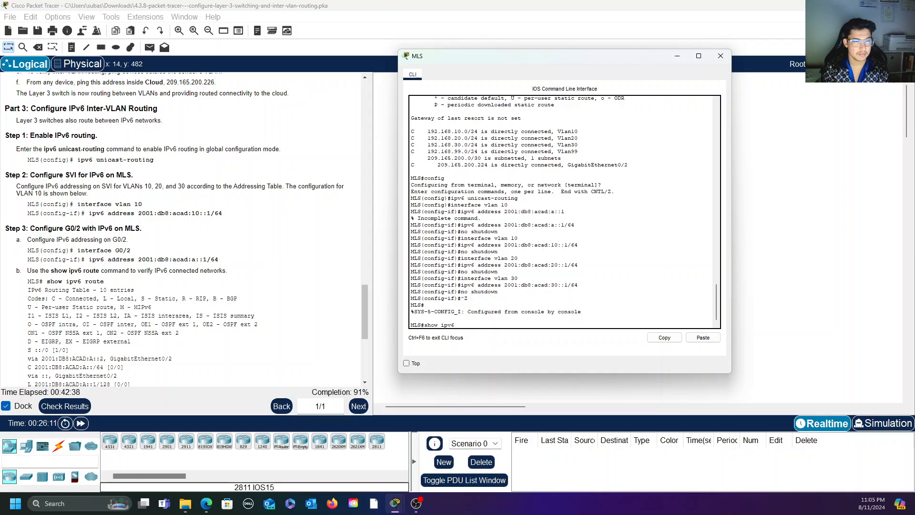
{"action": "type", "text": " route"}
{"action": "key", "text": "Return"}
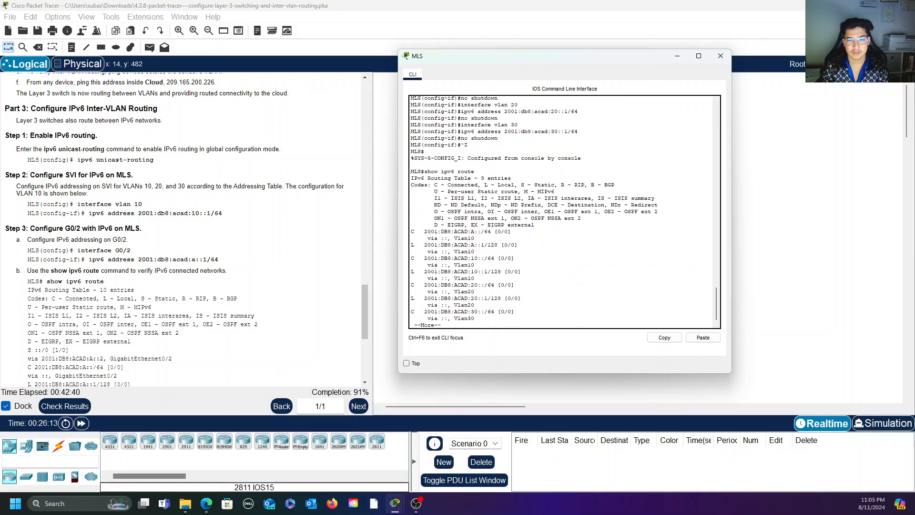
{"action": "key", "text": "space"}
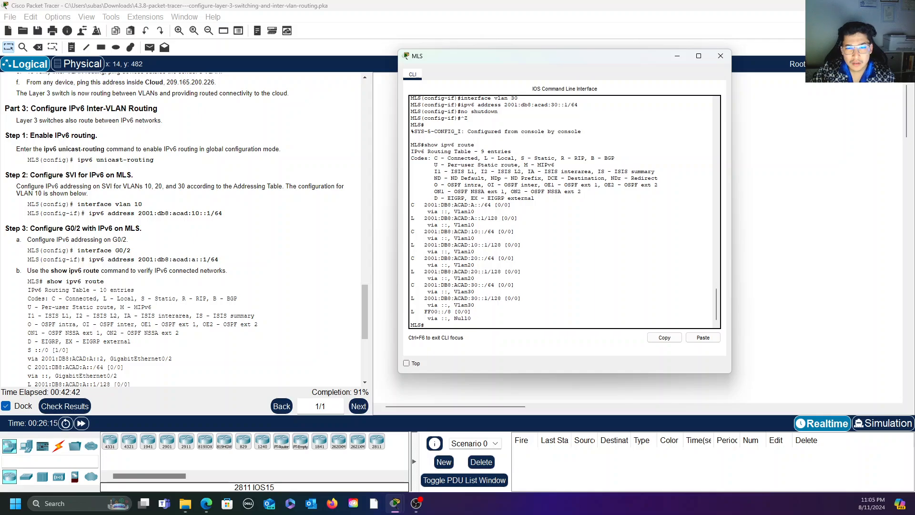
- Compare the MLS IPv6 routing table with the expected output in Step 3b, focusing on the GigabitEthernet0/2 routes
{"action": "scroll", "coordinate": [258, 308], "scroll_direction": "down", "scroll_amount": 3}
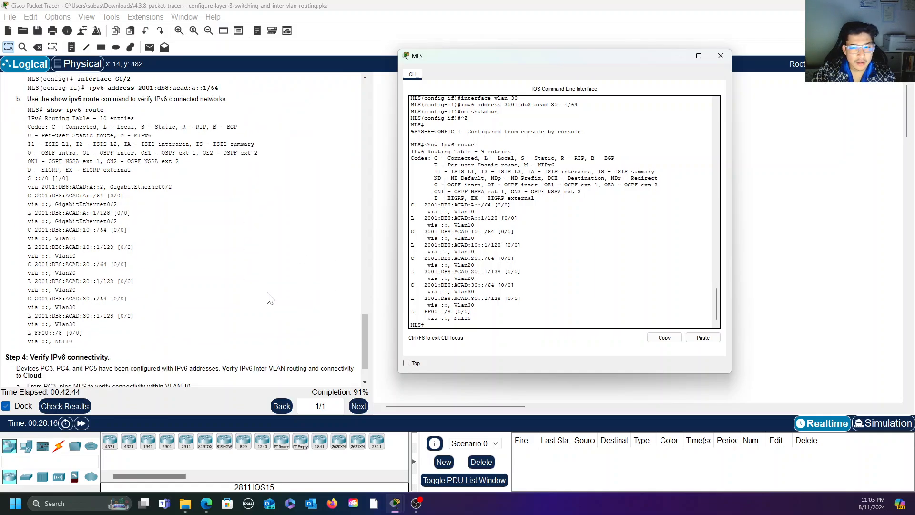
{"action": "scroll", "coordinate": [563, 214], "scroll_direction": "up", "scroll_amount": 3}
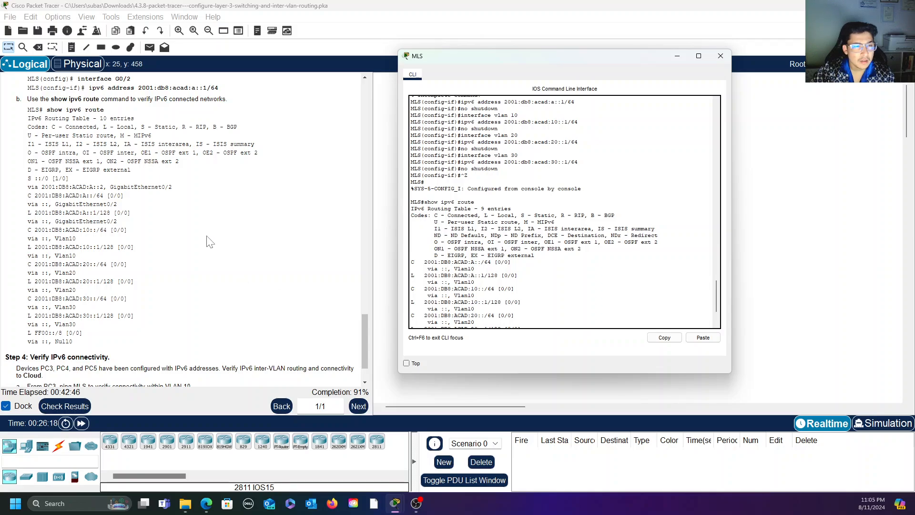
{"action": "scroll", "coordinate": [181, 220], "scroll_direction": "up", "scroll_amount": 1}
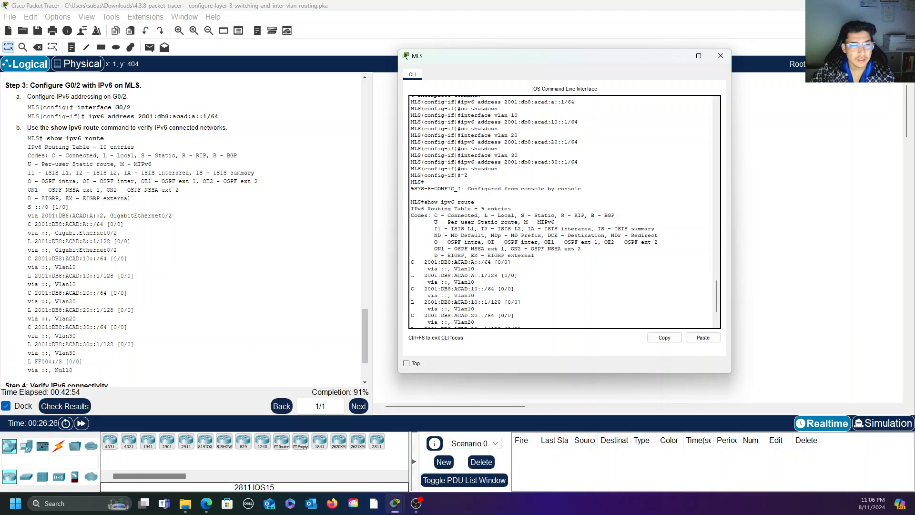
{"action": "left_click", "coordinate": [229, 258]}
{"action": "left_click_drag", "start_coordinate": [27, 215], "coordinate": [173, 218]}
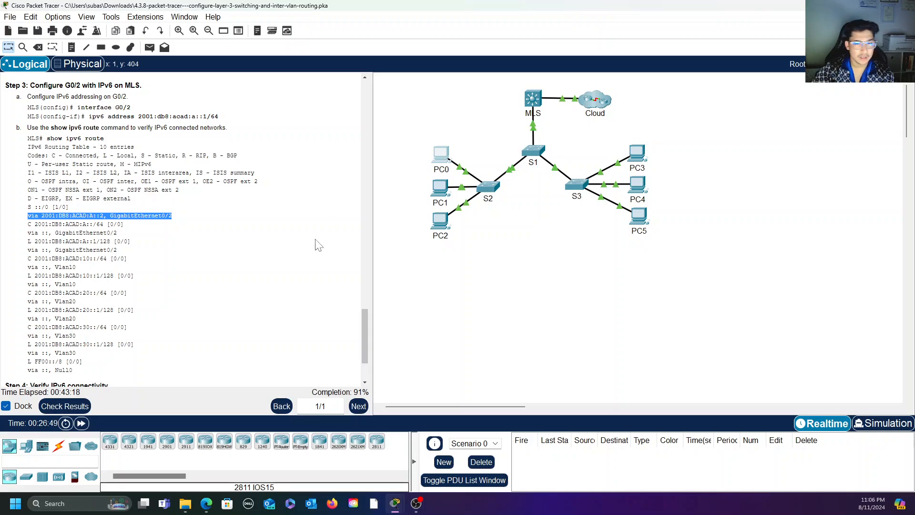
{"action": "mouse_move", "coordinate": [398, 499]}
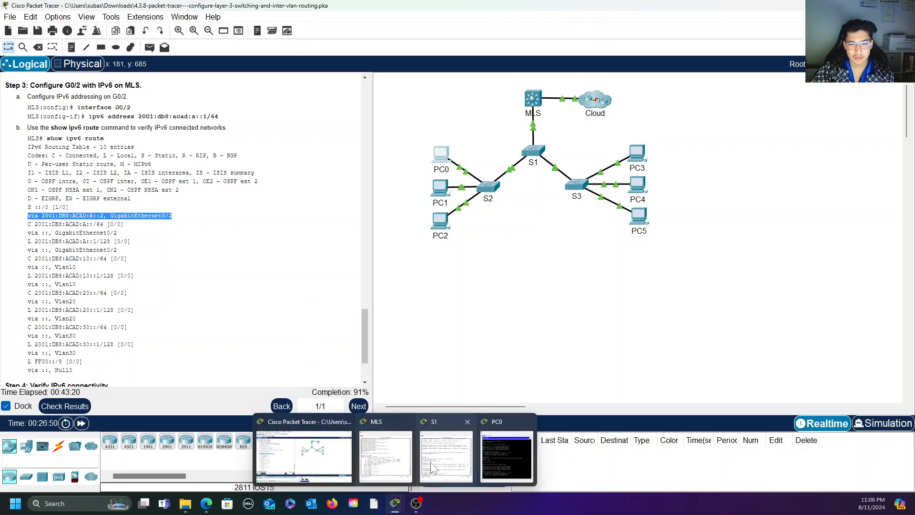
{"action": "left_click", "coordinate": [385, 455]}
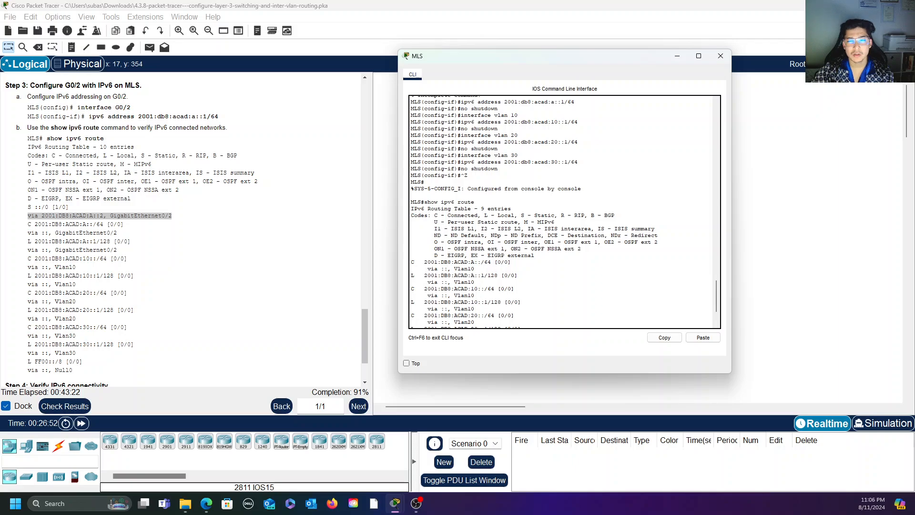
{"action": "scroll", "coordinate": [564, 212], "scroll_direction": "down", "scroll_amount": 3}
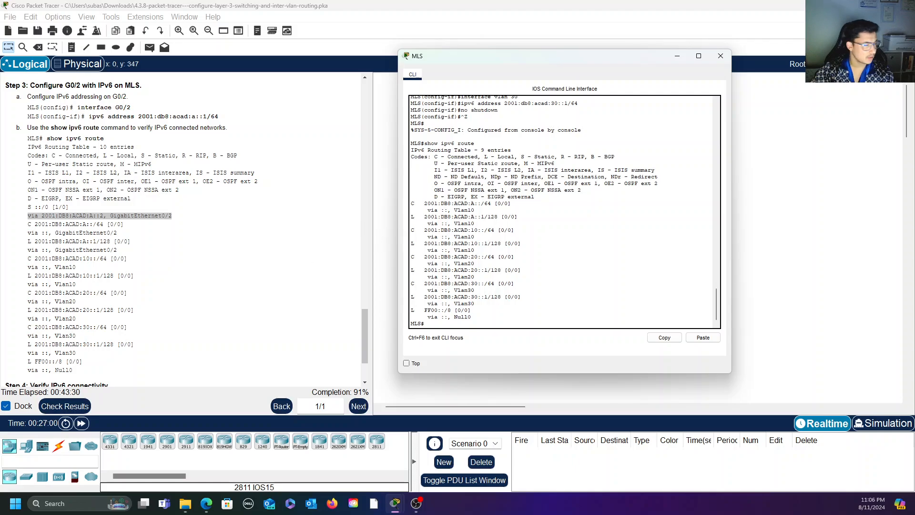
{"action": "scroll", "coordinate": [491, 296], "scroll_direction": "up", "scroll_amount": 10}
{"action": "scroll", "coordinate": [491, 295], "scroll_direction": "down", "scroll_amount": 10}
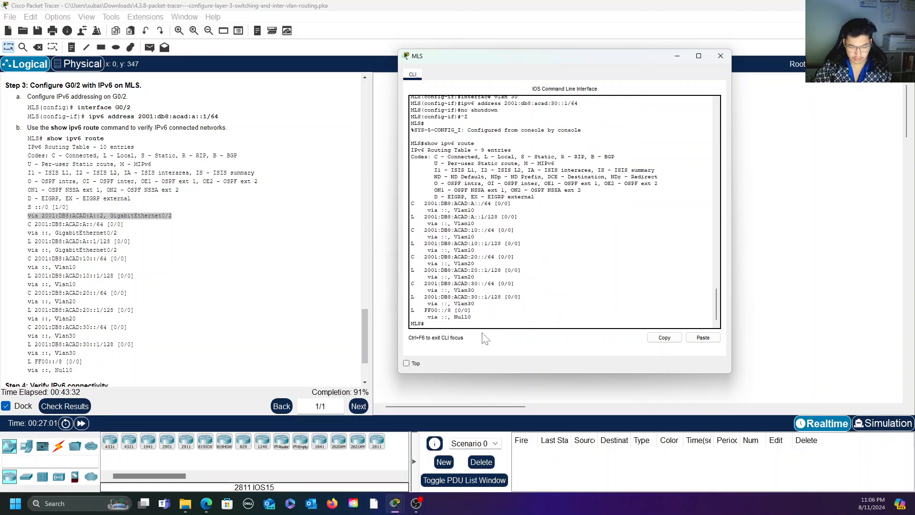
- Enter global configuration mode on MLS and open interface g0/2 for configuration
{"action": "type", "text": "config term"}
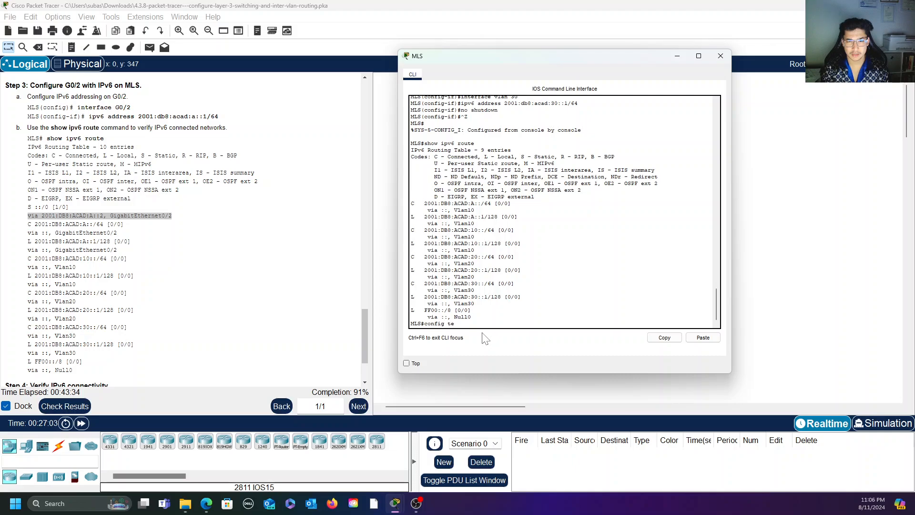
{"action": "key", "text": "Return"}
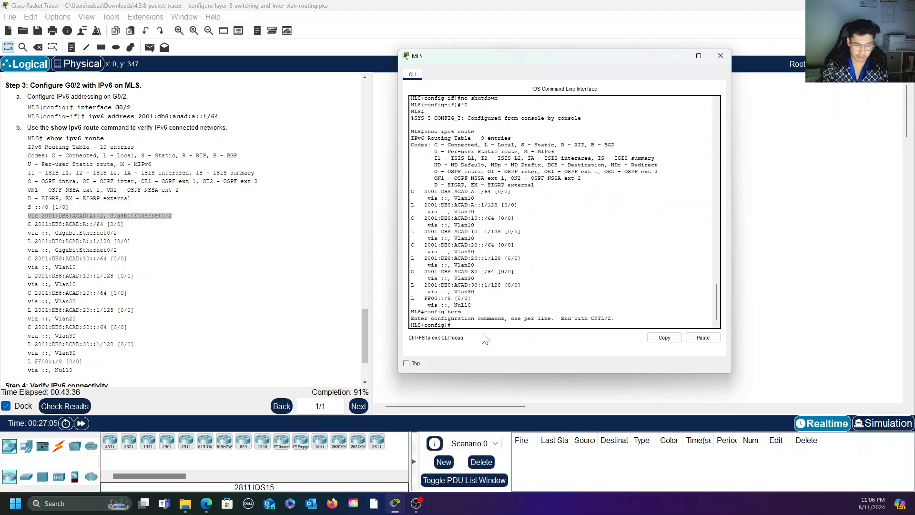
{"action": "type", "text": "interfg"}
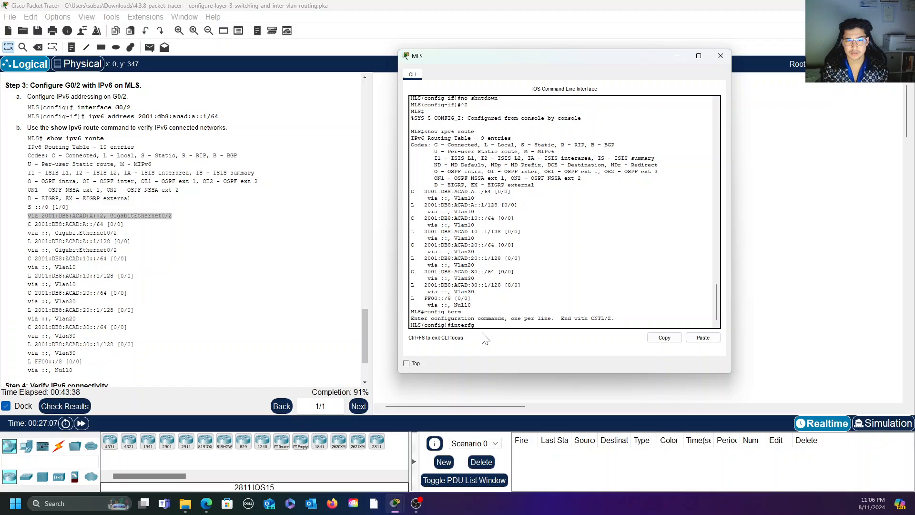
{"action": "key", "text": "BackSpace"}
{"action": "type", "text": "ace"}
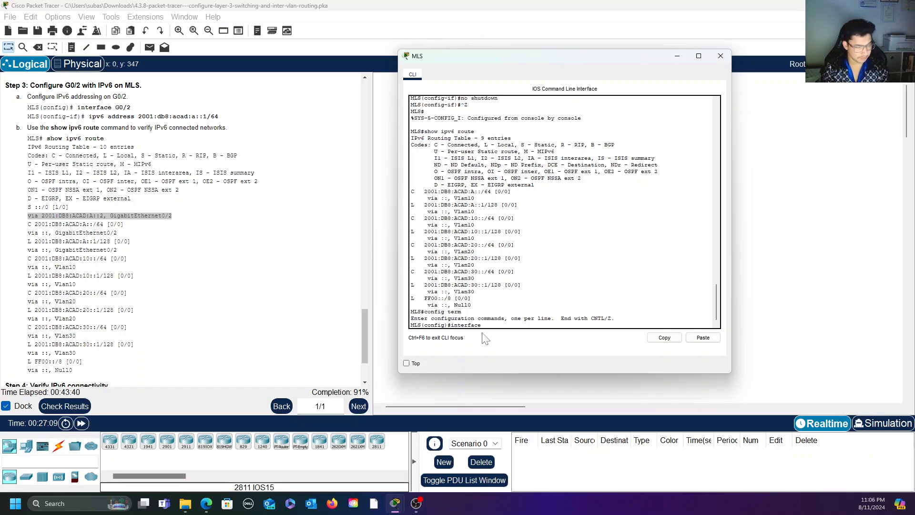
{"action": "type", "text": " g0"}
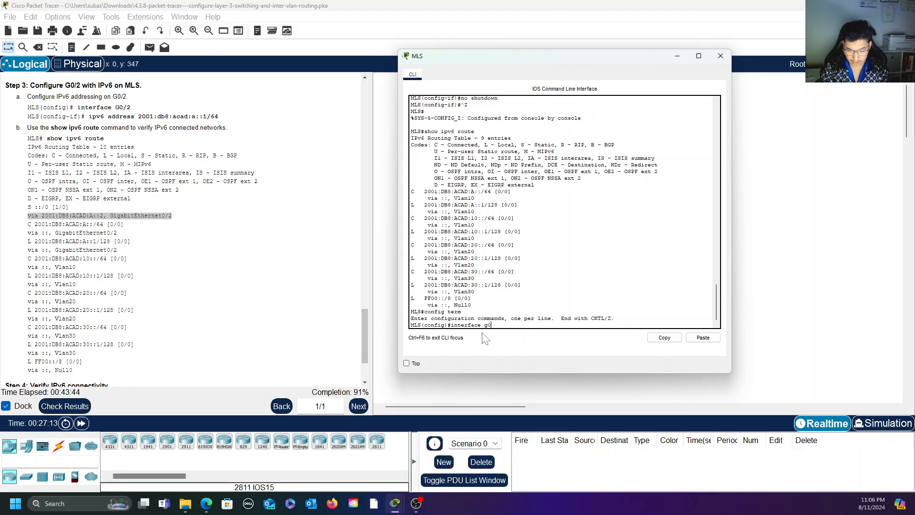
{"action": "type", "text": "/2"}
{"action": "key", "text": "Return"}
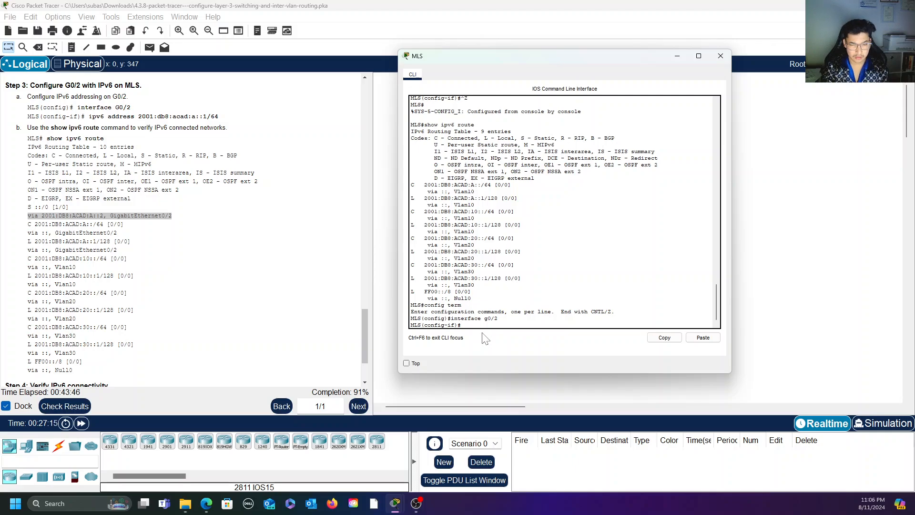
- Try to assign 2001:db8:acad:a::1/64 to G0/2 on MLS with the command ipv6 2001:db8:acad:a::1/64
{"action": "type", "text": "ipv"}
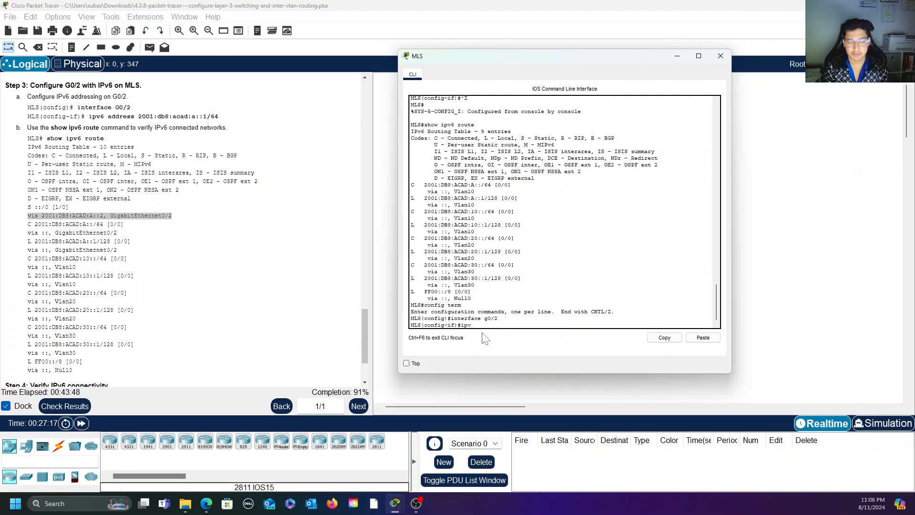
{"action": "type", "text": "6"}
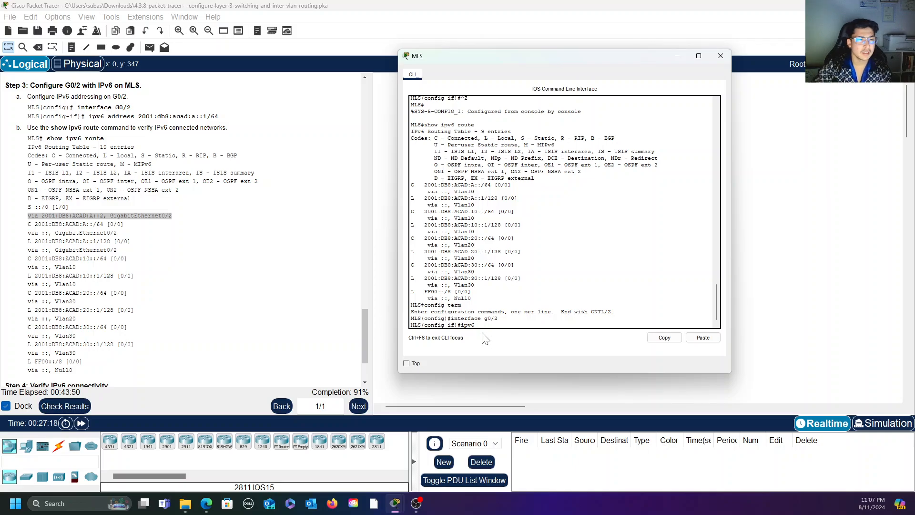
{"action": "type", "text": " 2"}
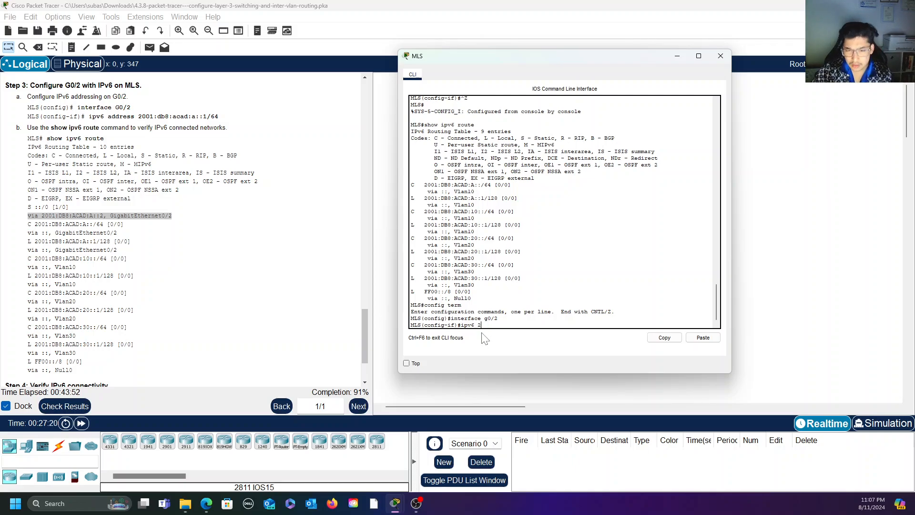
{"action": "type", "text": "001:"}
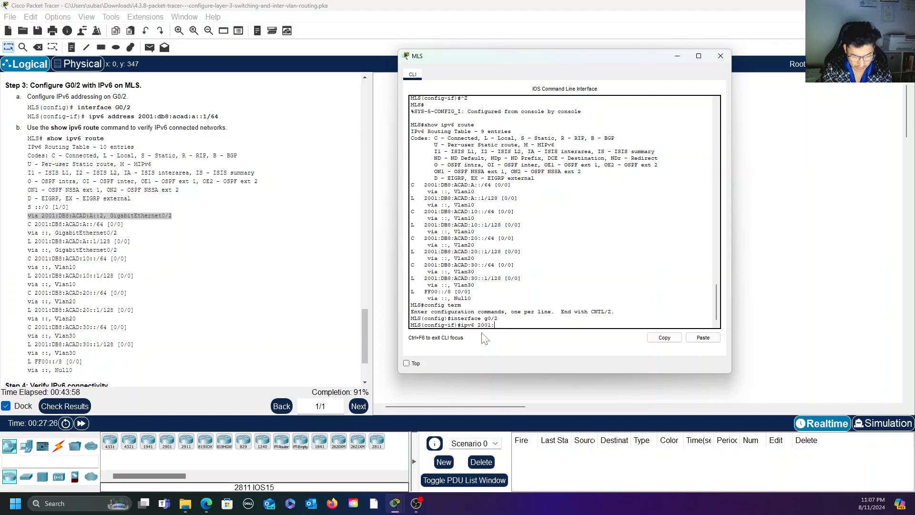
{"action": "type", "text": "db8"}
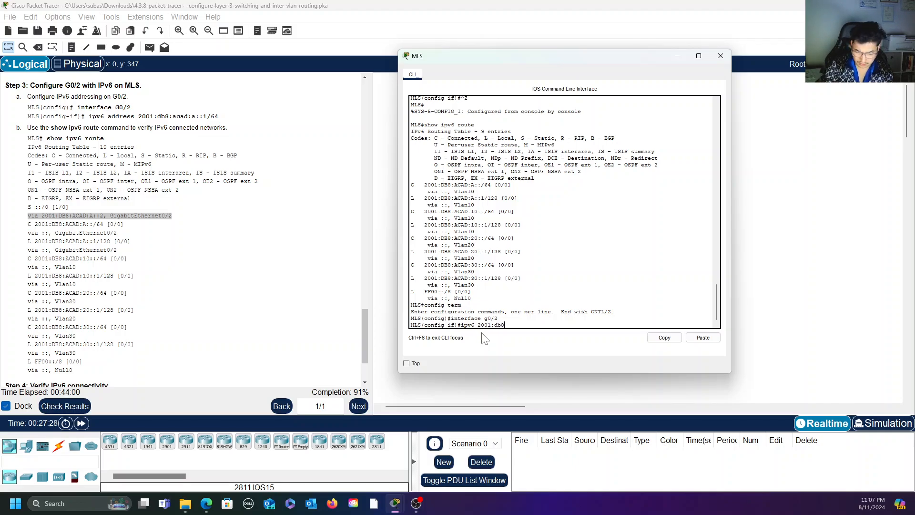
{"action": "type", "text": ":"}
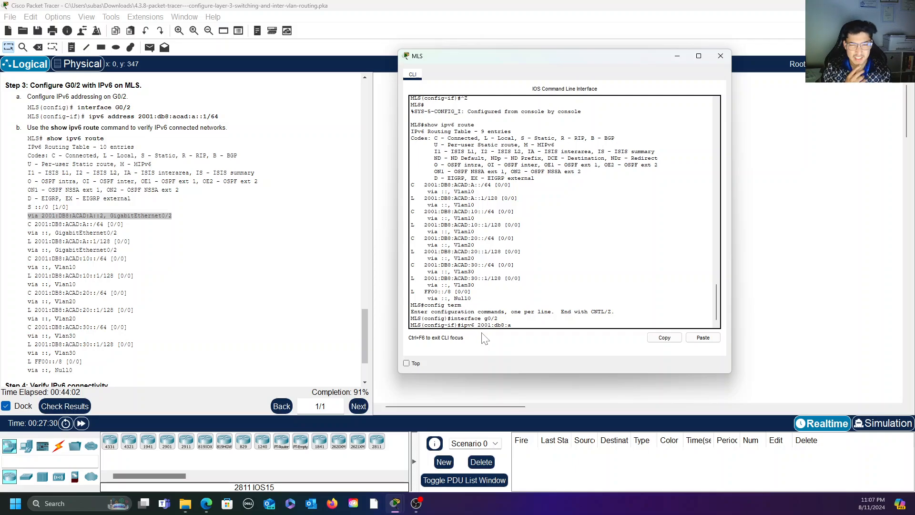
{"action": "type", "text": "acad:a"}
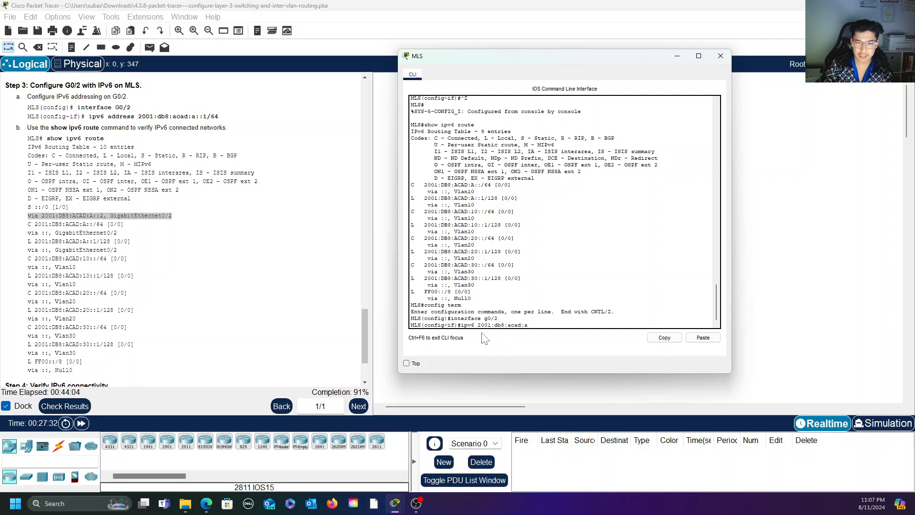
{"action": "type", "text": "::"}
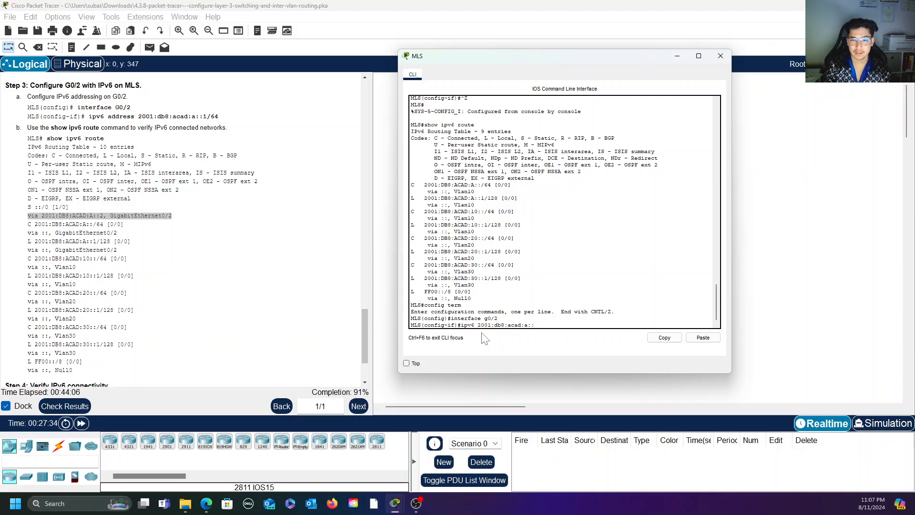
{"action": "type", "text": "1"}
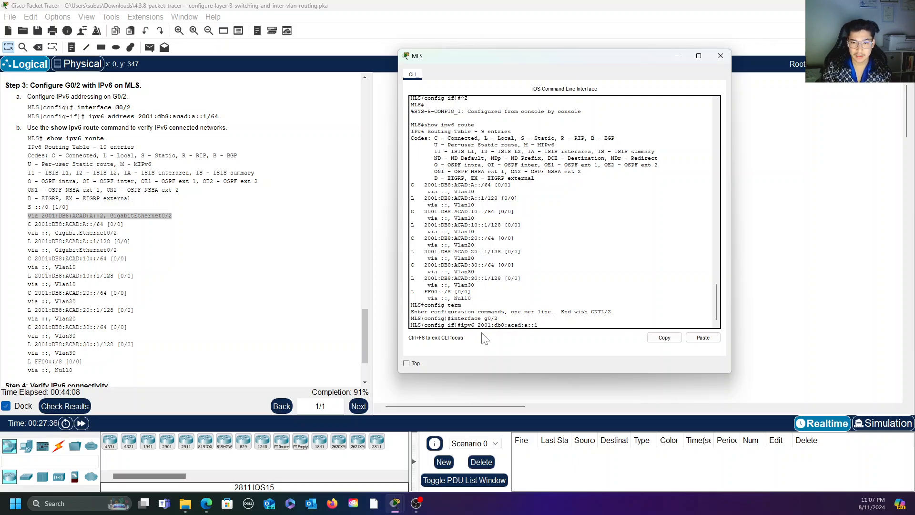
{"action": "type", "text": "/64"}
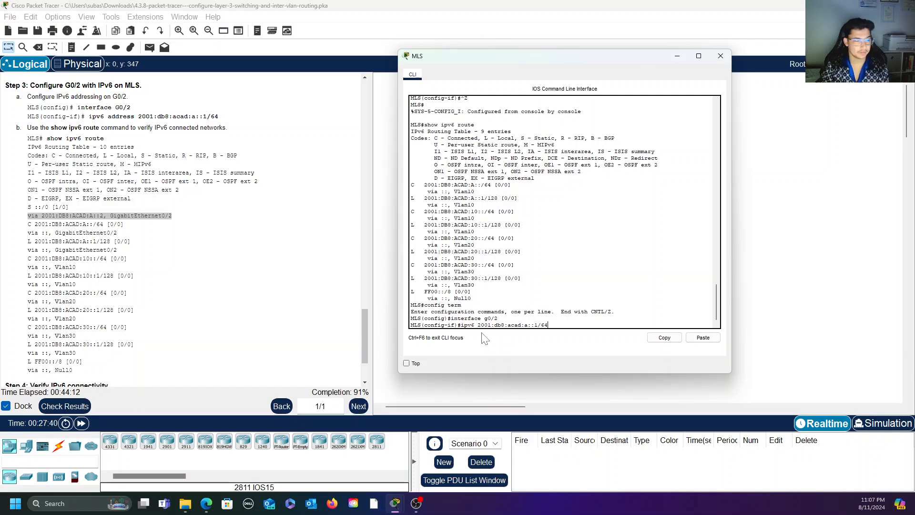
{"action": "key", "text": "Return"}
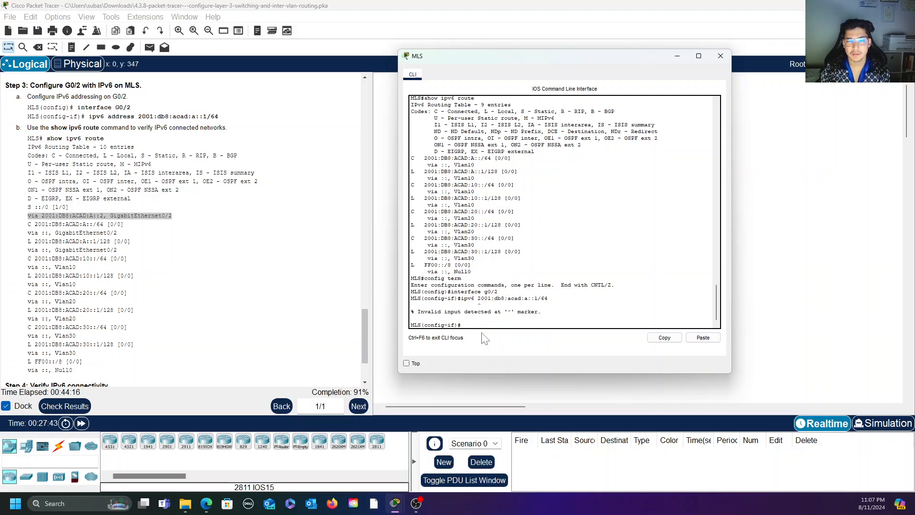
- Try to assign the G0/2 address by correcting the previous command to ipv6 address 2001:db8:acad:a::1/64
{"action": "key", "text": "Up"}
{"action": "key", "text": "Left"}
{"action": "key", "text": "Left"}
{"action": "key", "text": "Left"}
{"action": "key", "text": "Left"}
{"action": "key", "text": "Left"}
{"action": "key", "text": "Left"}
{"action": "key", "text": "Left"}
{"action": "key", "text": "Left"}
{"action": "key", "text": "Left"}
{"action": "key", "text": "Left"}
{"action": "key", "text": "Left"}
{"action": "key", "text": "Left"}
{"action": "key", "text": "Left"}
{"action": "key", "text": "Left"}
{"action": "key", "text": "Left"}
{"action": "key", "text": "Left"}
{"action": "key", "text": "Left"}
{"action": "key", "text": "Left"}
{"action": "key", "text": "Left"}
{"action": "key", "text": "Left"}
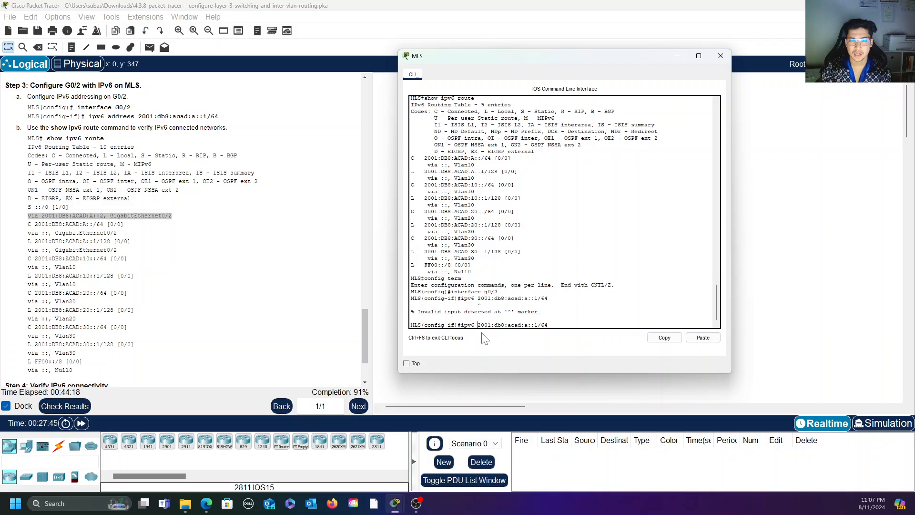
{"action": "type", "text": "address"}
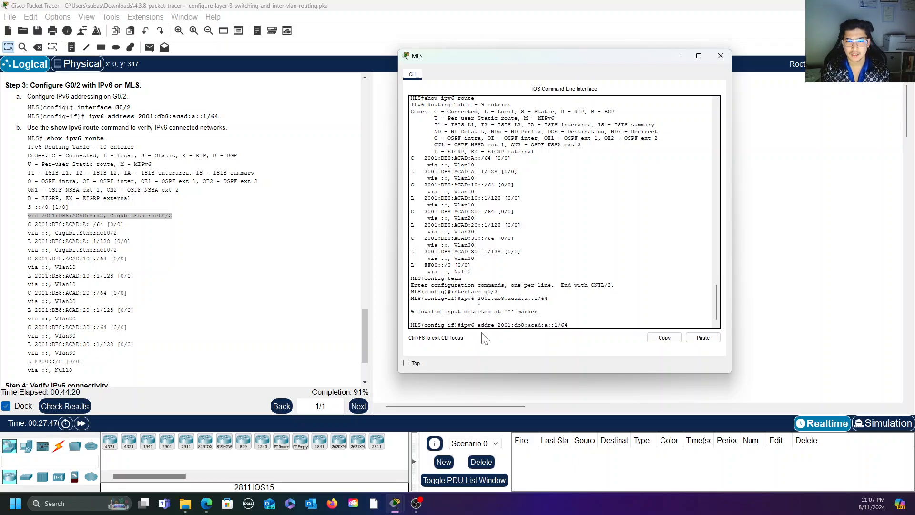
{"action": "key", "text": "Return"}
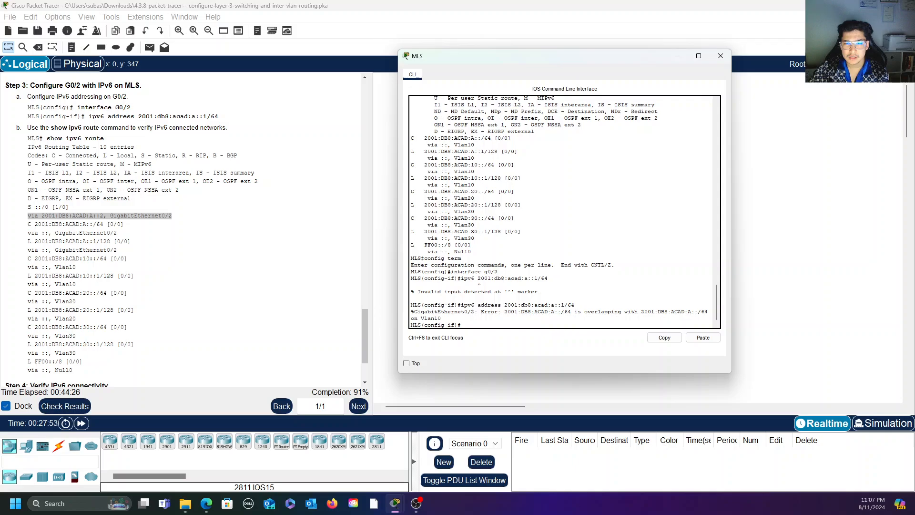
- Examine the overlap error for G0/2 and the Vlan10 entries in the earlier MLS IPv6 routing table
{"action": "left_click_drag", "start_coordinate": [418, 318], "coordinate": [441, 318]}
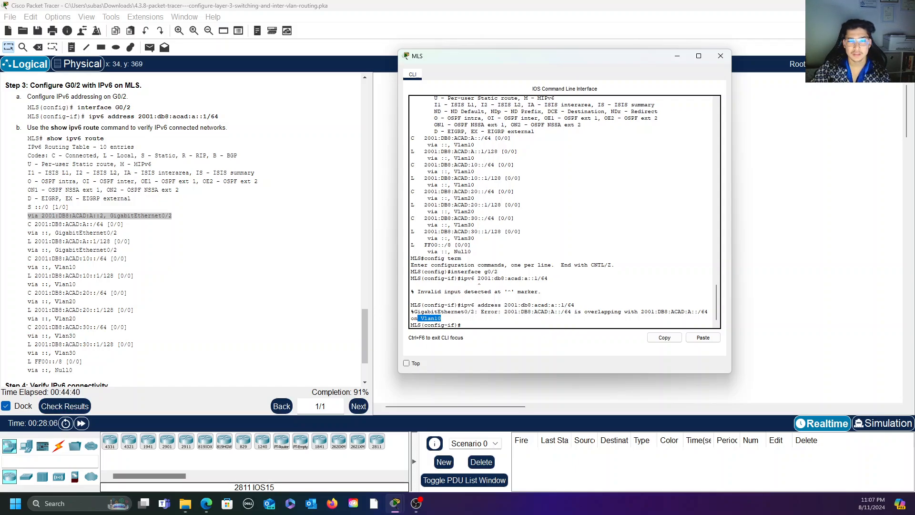
{"action": "left_click", "coordinate": [462, 325]}
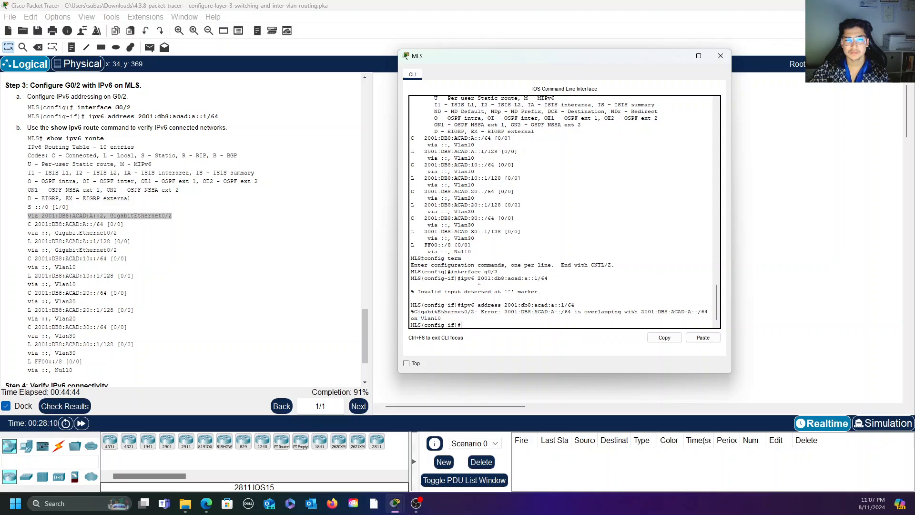
{"action": "scroll", "coordinate": [564, 212], "scroll_direction": "up", "scroll_amount": 3}
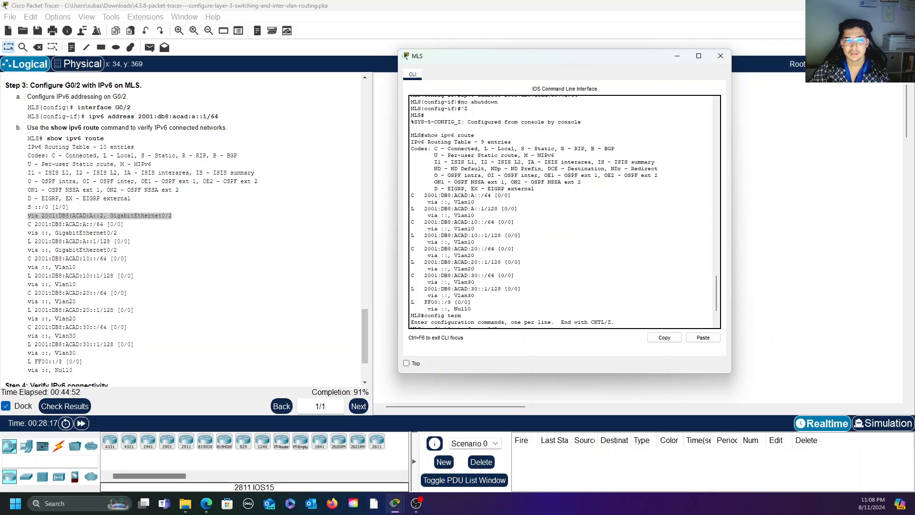
{"action": "left_click_drag", "start_coordinate": [471, 222], "coordinate": [481, 222]}
{"action": "left_click_drag", "start_coordinate": [512, 196], "coordinate": [536, 188]}
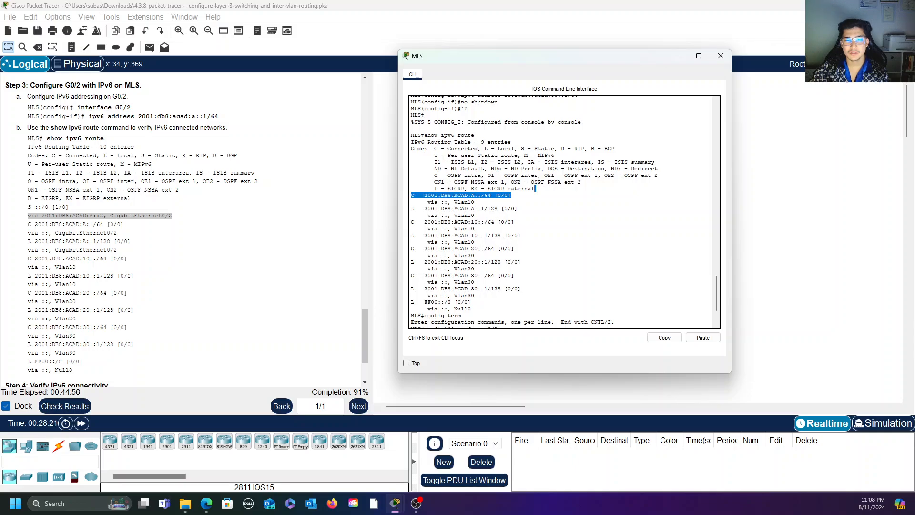
{"action": "scroll", "coordinate": [535, 189], "scroll_direction": "down", "scroll_amount": 3}
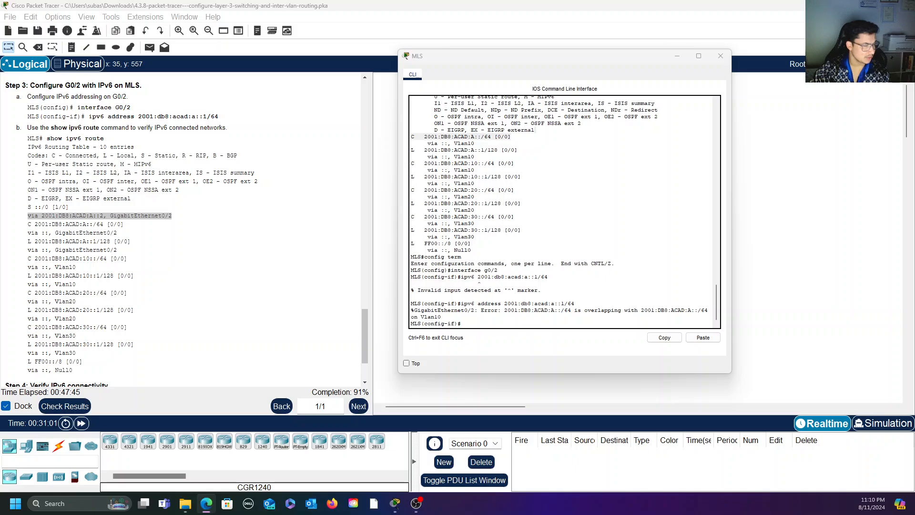
- Leave interface configuration on MLS, enter global configuration mode and remove VLAN 10 with no vlan 10
{"action": "left_click", "coordinate": [461, 323]}
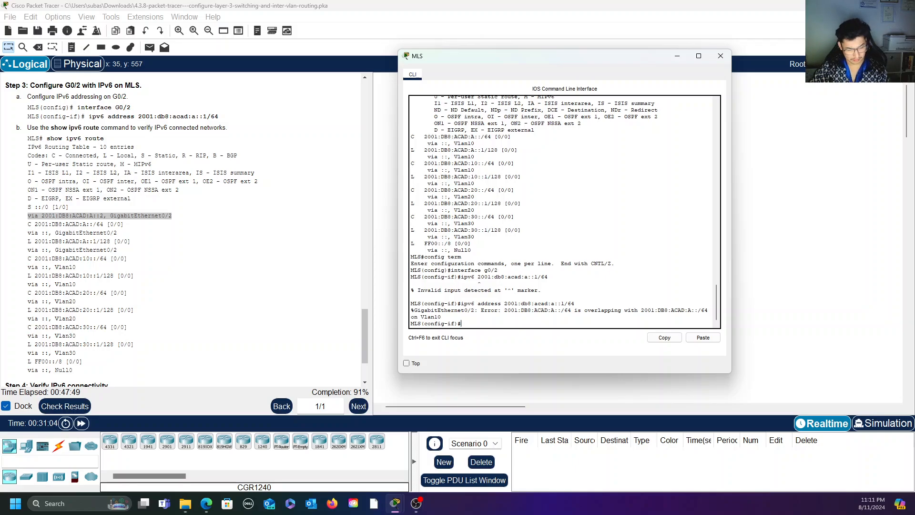
{"action": "key", "text": "ctrl+z"}
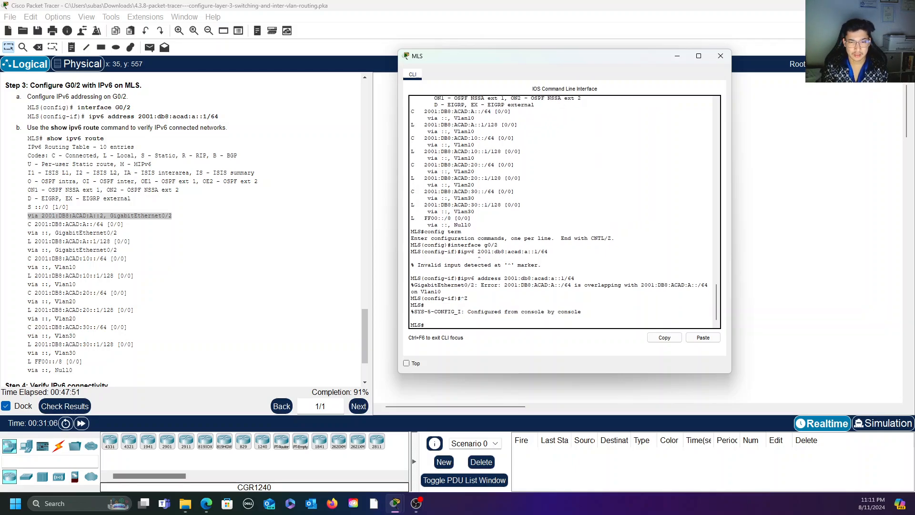
{"action": "type", "text": "config term"}
{"action": "key", "text": "Return"}
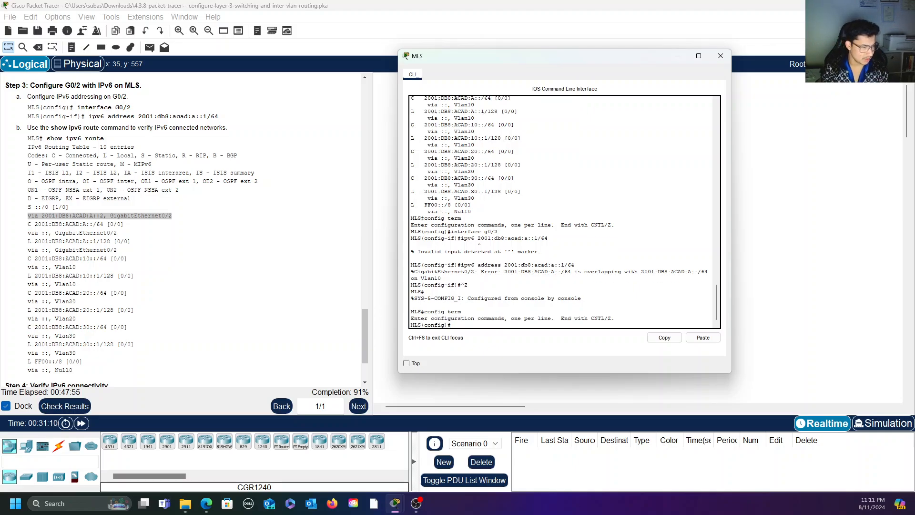
{"action": "type", "text": "no vlan 10"}
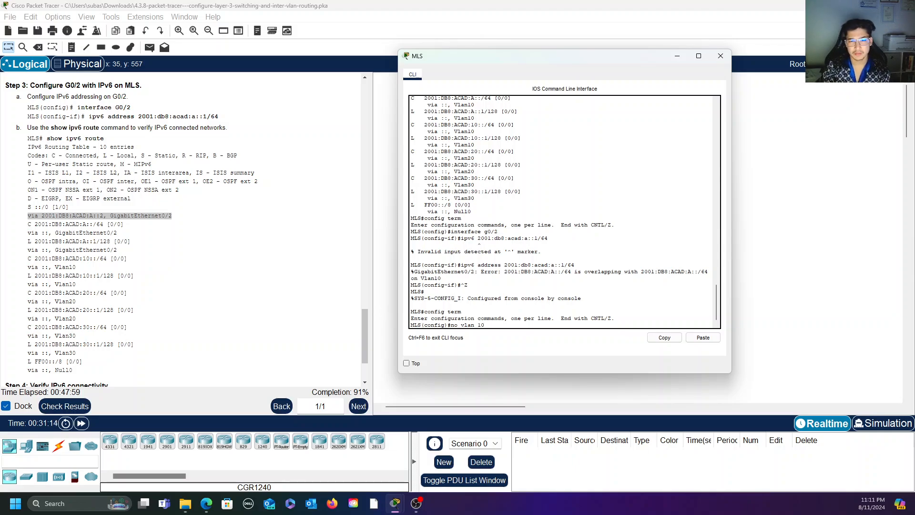
{"action": "key", "text": "Return"}
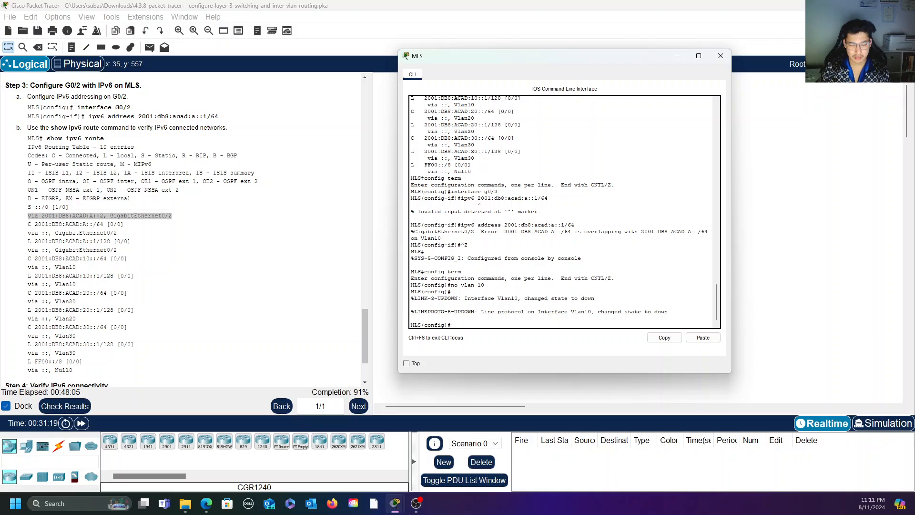
- Leave configuration mode on MLS and check the IPv6 routing table with show ipv6 route
{"action": "key", "text": "ctrl+c"}
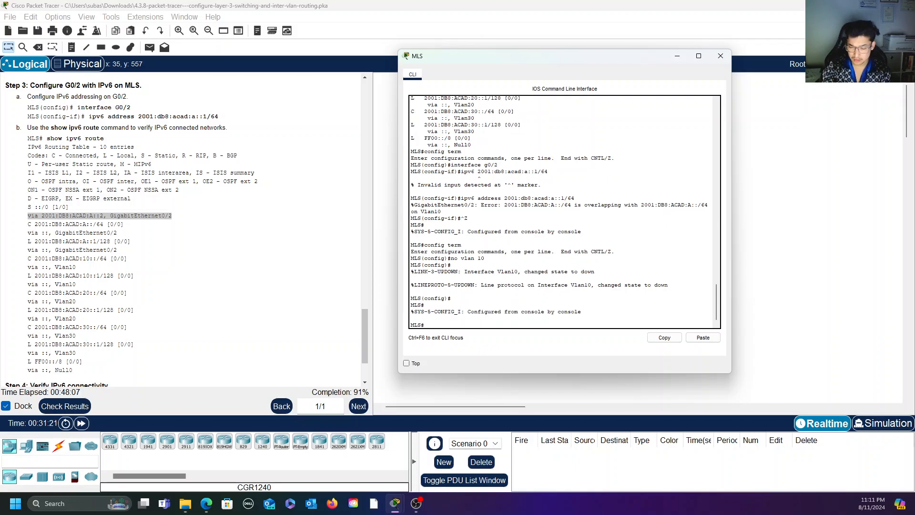
{"action": "type", "text": "show ipv6 route"}
{"action": "key", "text": "Return"}
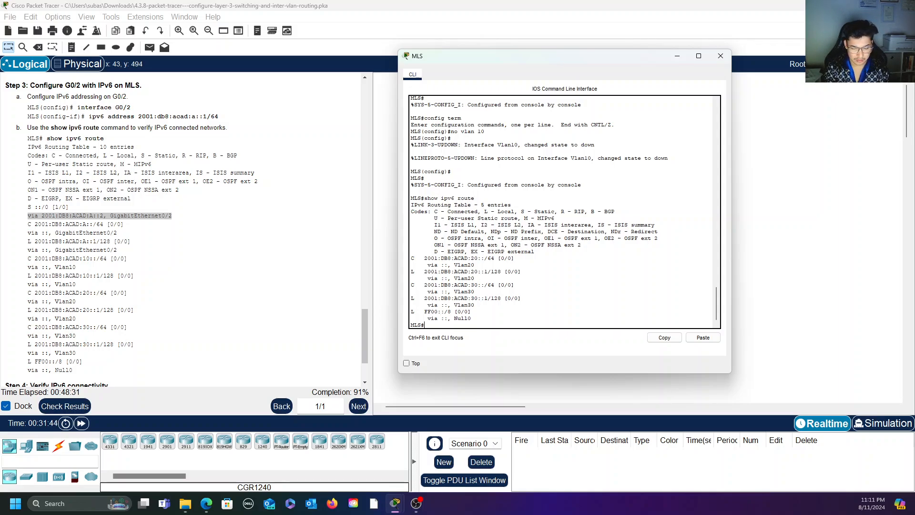
- Run show vlan brief on MLS and examine the VLAN list and its port assignments
{"action": "type", "text": "how vlan b"}
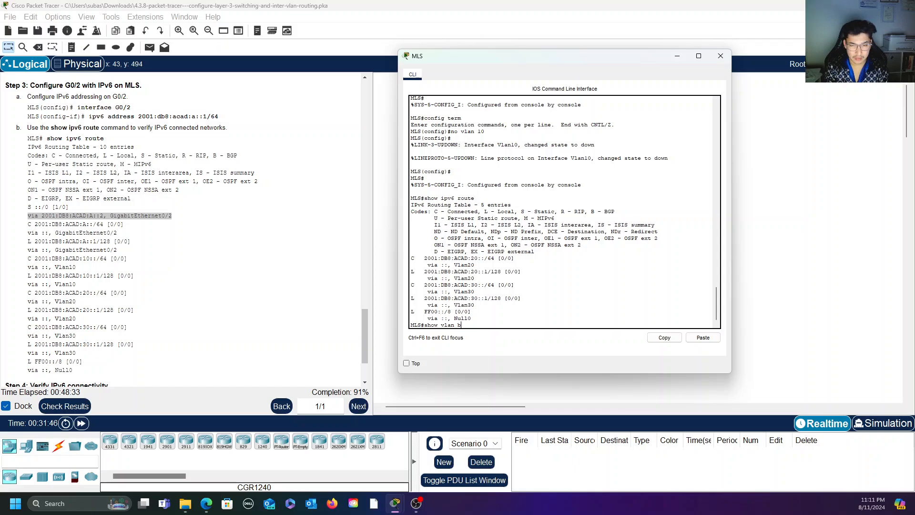
{"action": "type", "text": "rief"}
{"action": "key", "text": "Return"}
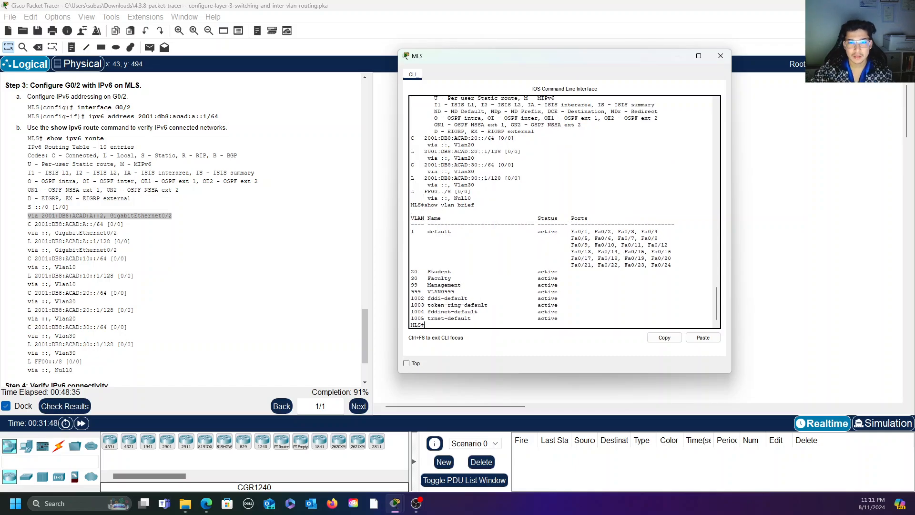
{"action": "left_click_drag", "start_coordinate": [672, 265], "coordinate": [555, 264]}
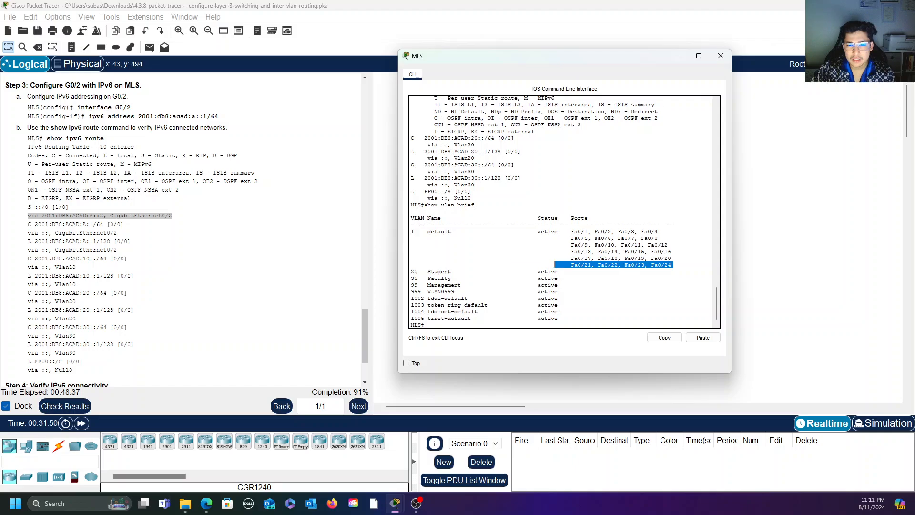
{"action": "left_click_drag", "start_coordinate": [411, 265], "coordinate": [598, 265]}
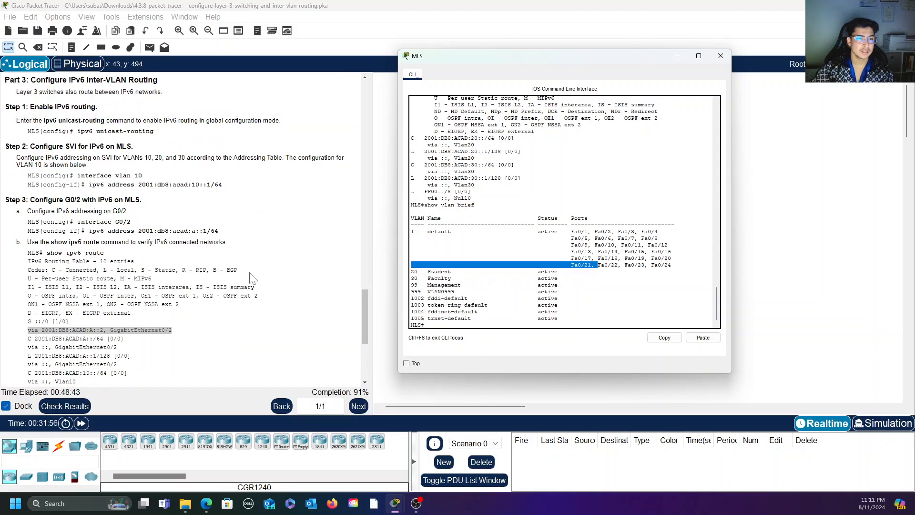
- Check the Part 3 instructions, enter global configuration mode on MLS and look back through the earlier command output
{"action": "scroll", "coordinate": [252, 278], "scroll_direction": "up", "scroll_amount": 2}
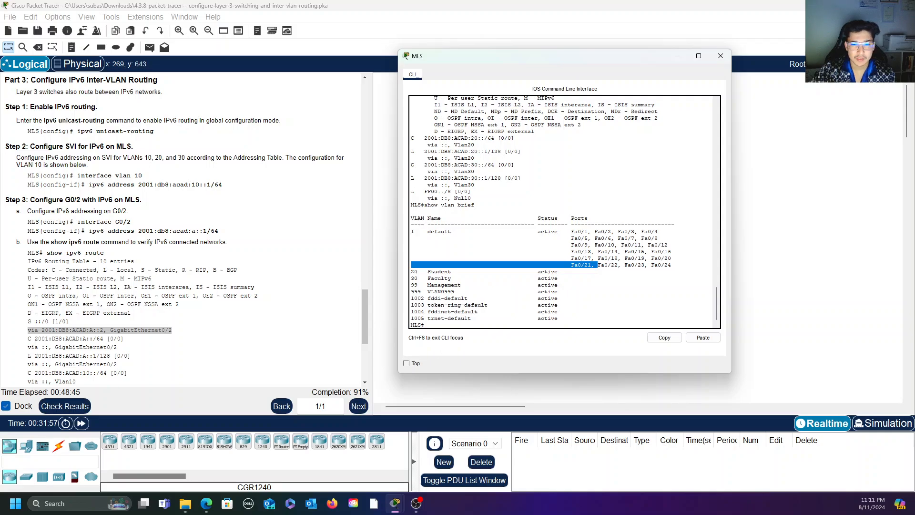
{"action": "left_click", "coordinate": [437, 318]}
{"action": "key", "text": "Return"}
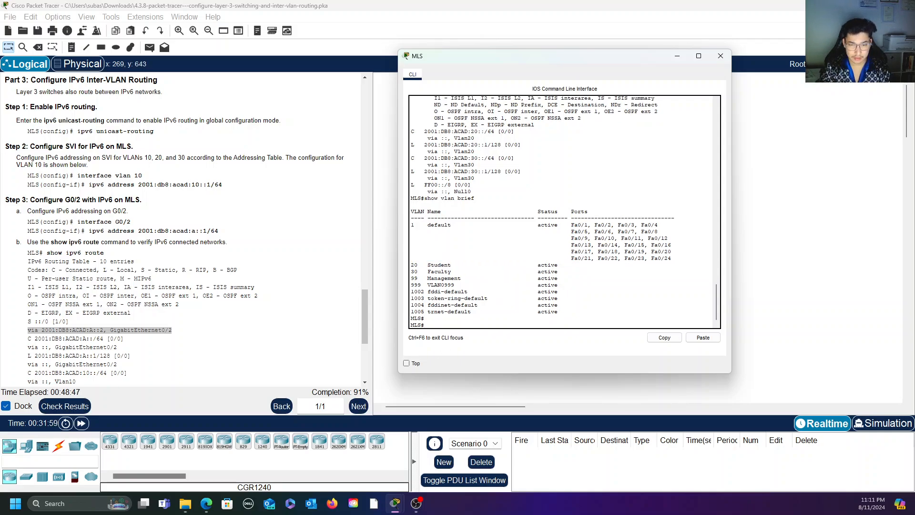
{"action": "type", "text": "config term"}
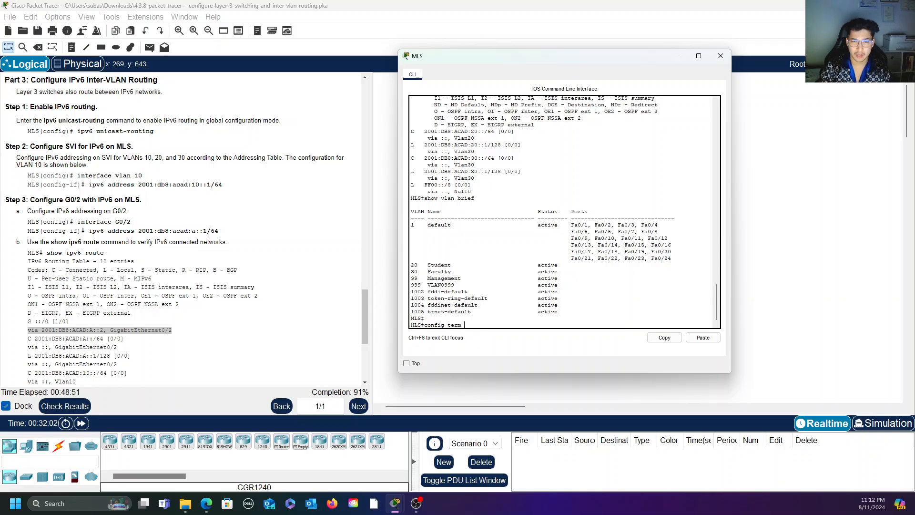
{"action": "key", "text": "Return"}
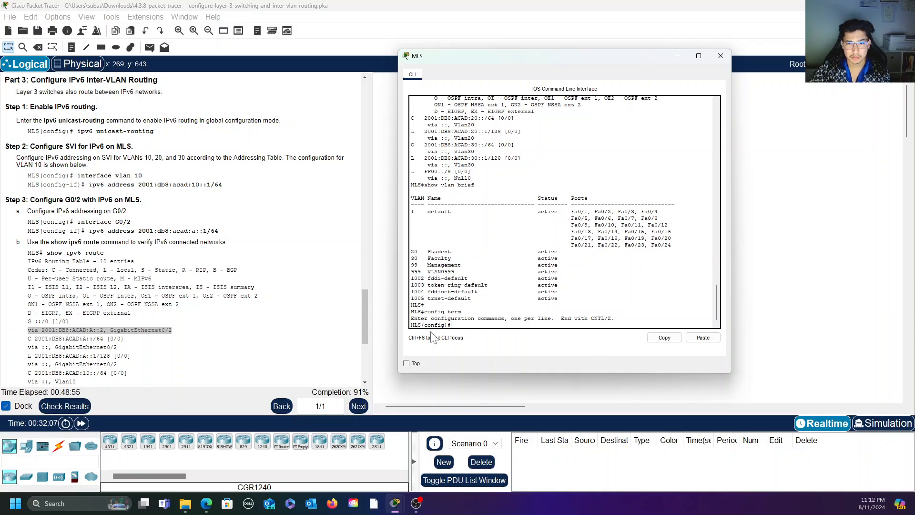
{"action": "scroll", "coordinate": [564, 212], "scroll_direction": "up", "scroll_amount": 10}
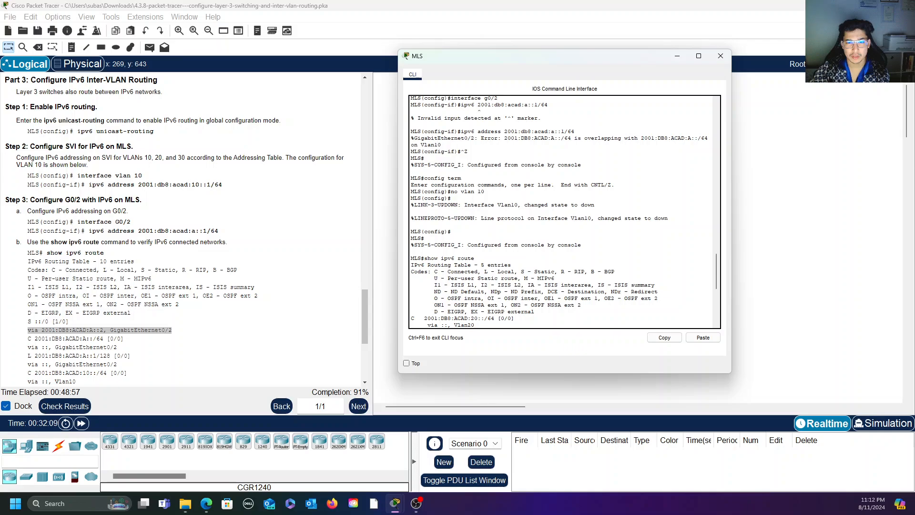
- Look back through the earlier MLS output for the IPv6 routes and the G0/2 addressing attempts
{"action": "scroll", "coordinate": [565, 212], "scroll_direction": "up", "scroll_amount": 3}
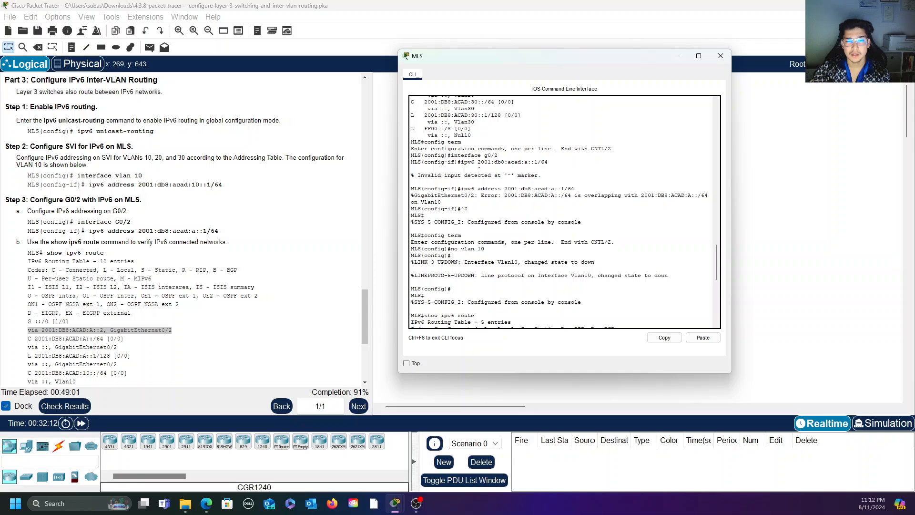
{"action": "scroll", "coordinate": [565, 212], "scroll_direction": "up", "scroll_amount": 1}
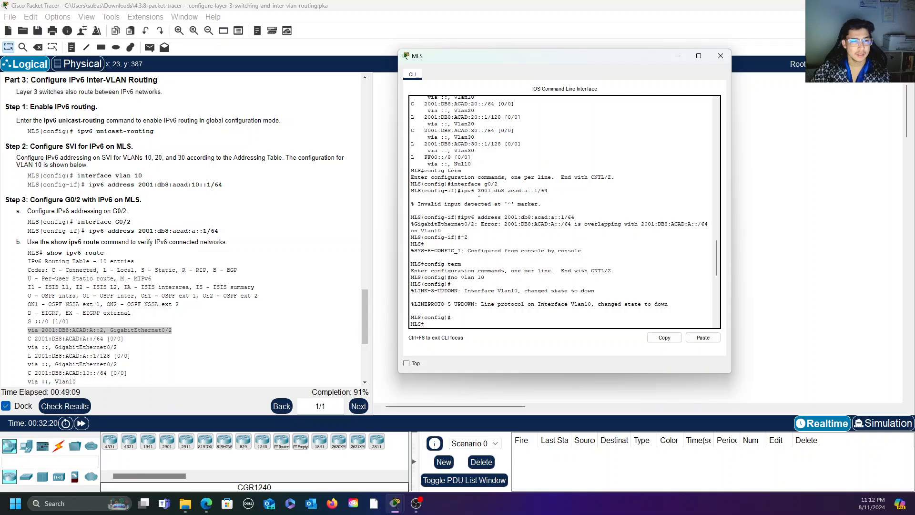
{"action": "type", "text": "show ipv6 route"}
{"action": "key", "text": "Return"}
{"action": "scroll", "coordinate": [564, 212], "scroll_direction": "down", "scroll_amount": 10}
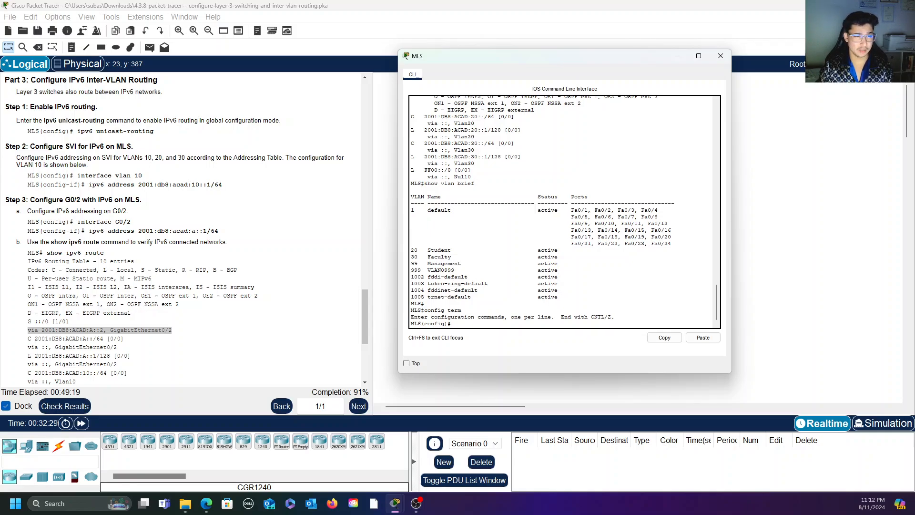
- Enter interface configuration for g0/2 on MLS and try to assign the IPv6 address 2001:db8:acad:a::1/64
{"action": "type", "text": "interfa"}
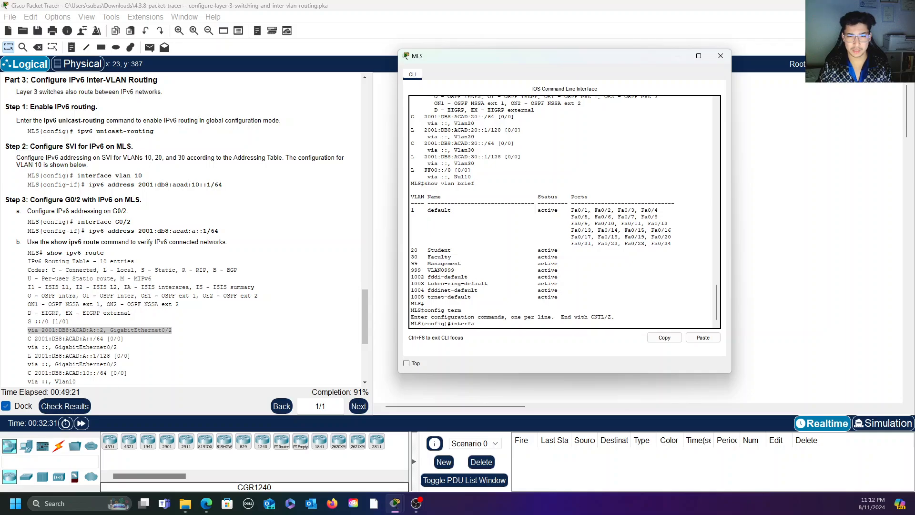
{"action": "type", "text": "ce g"}
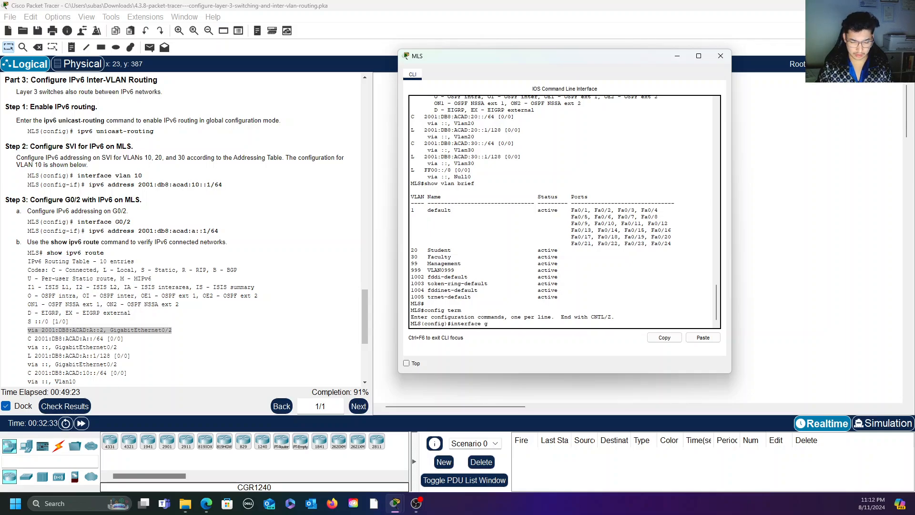
{"action": "type", "text": "0/2"}
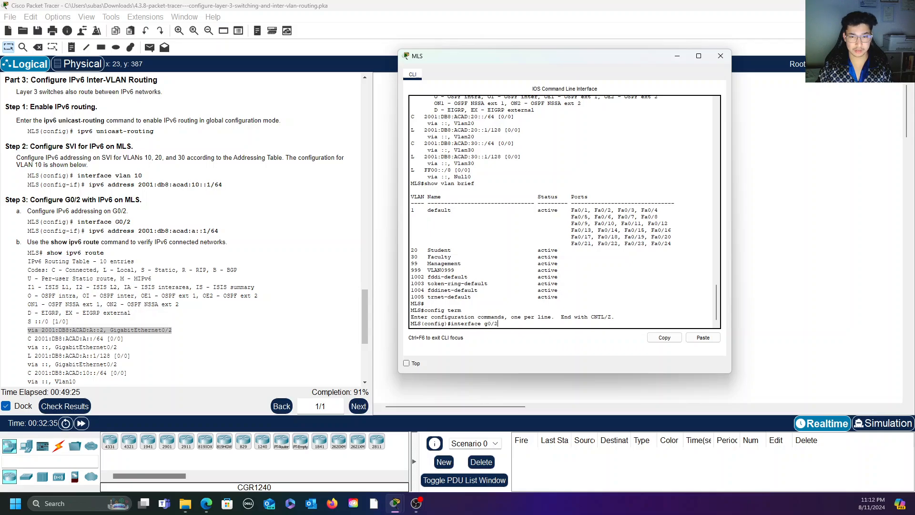
{"action": "key", "text": "Return"}
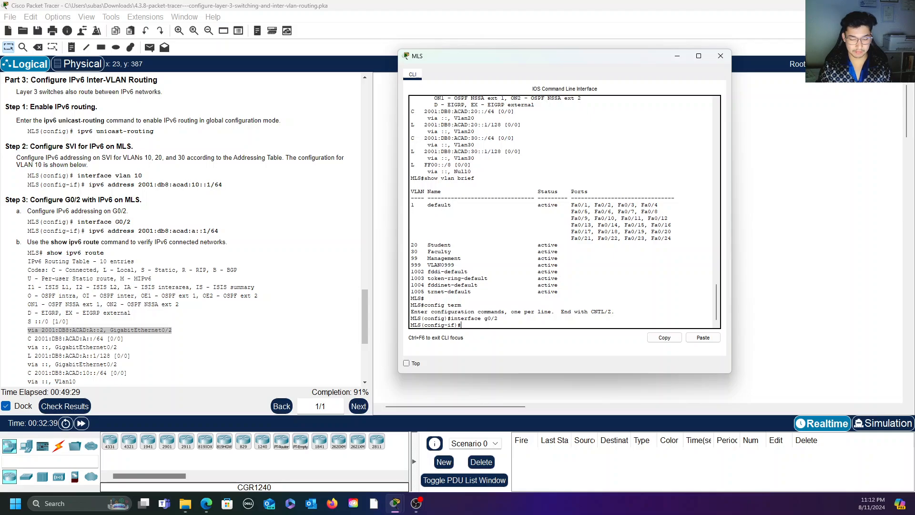
{"action": "type", "text": "ipv6"}
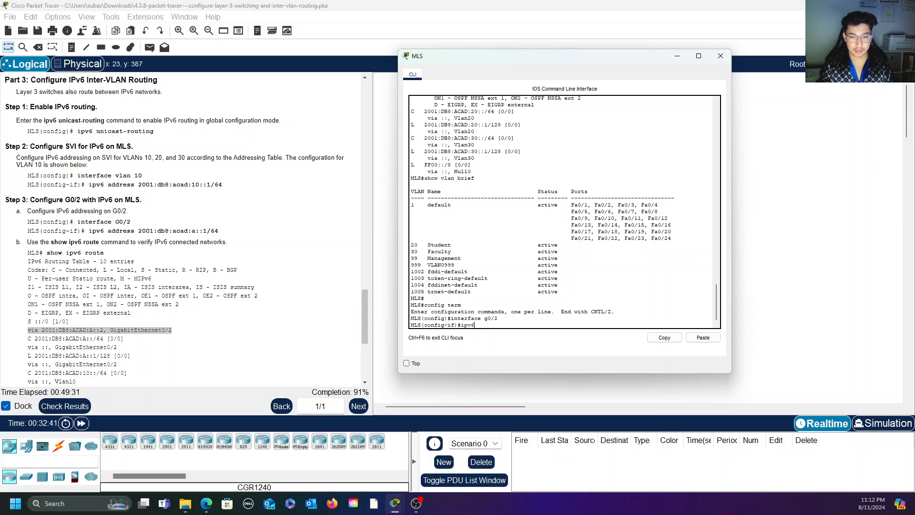
{"action": "type", "text": " address "}
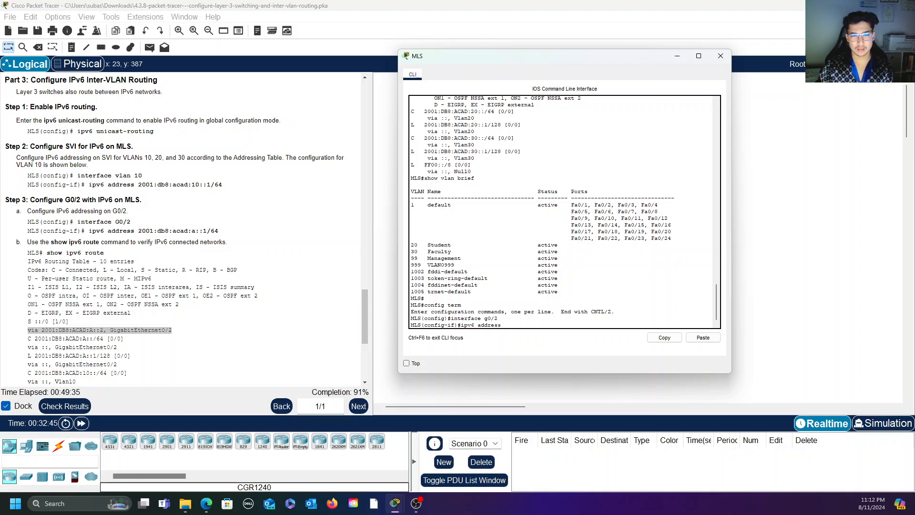
{"action": "type", "text": "2001"}
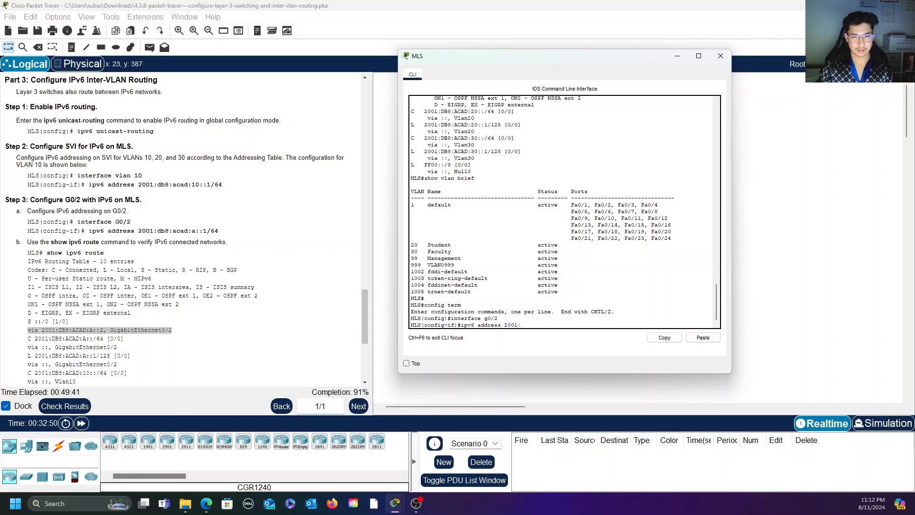
{"action": "type", "text": ":"}
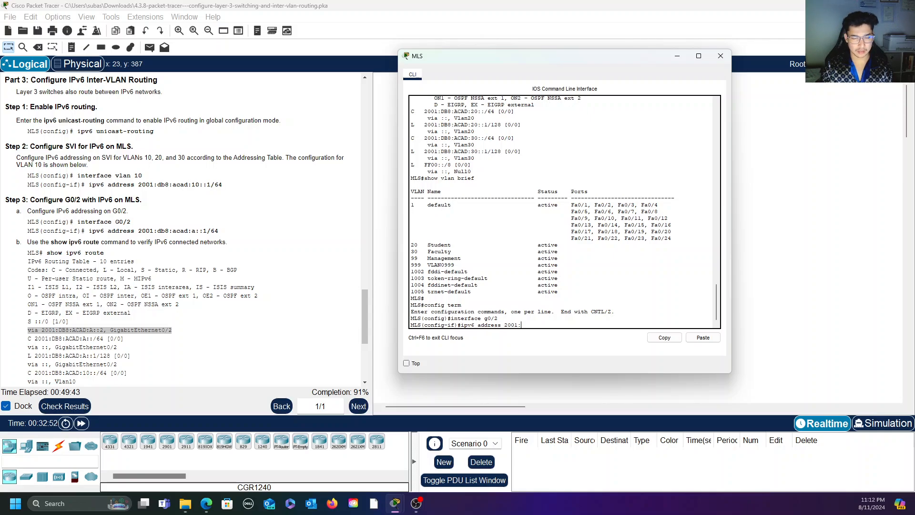
{"action": "type", "text": "ab"}
{"action": "key", "text": "BackSpace"}
{"action": "key", "text": "BackSpace"}
{"action": "key", "text": "BackSpace"}
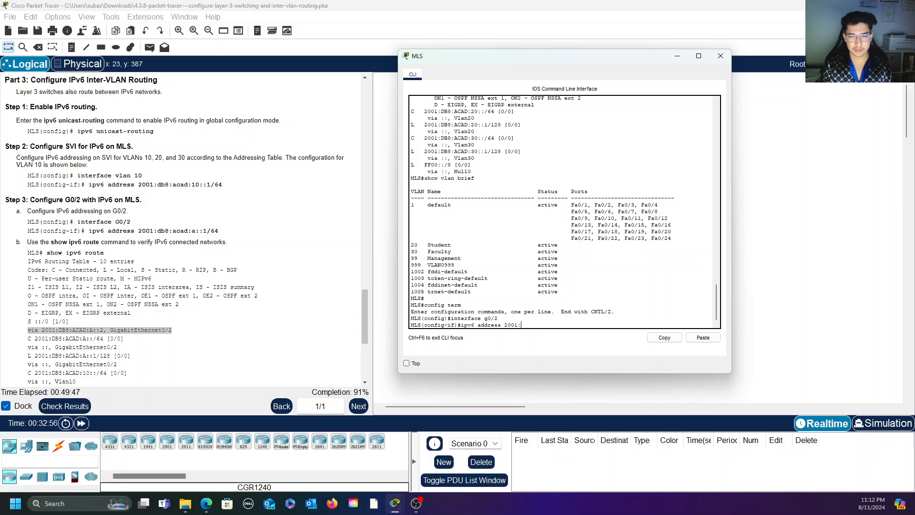
{"action": "type", "text": "db8"}
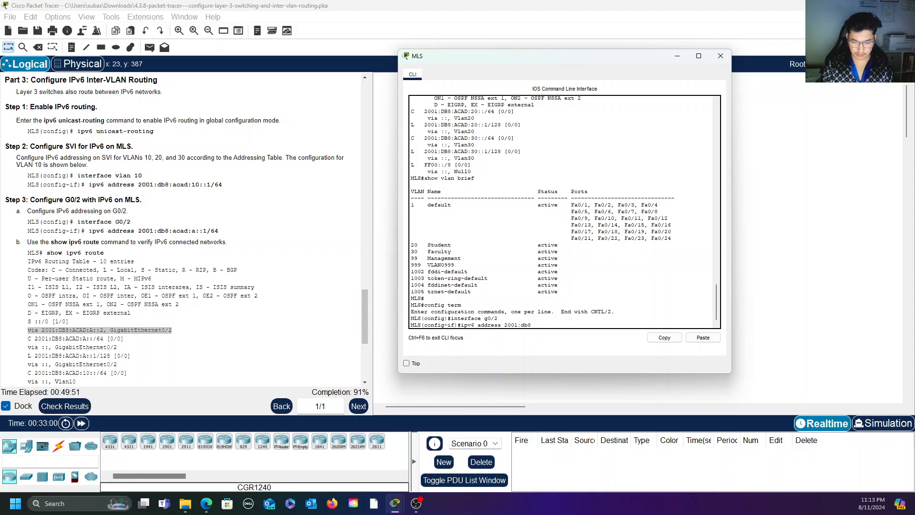
{"action": "type", "text": ":acad:a"}
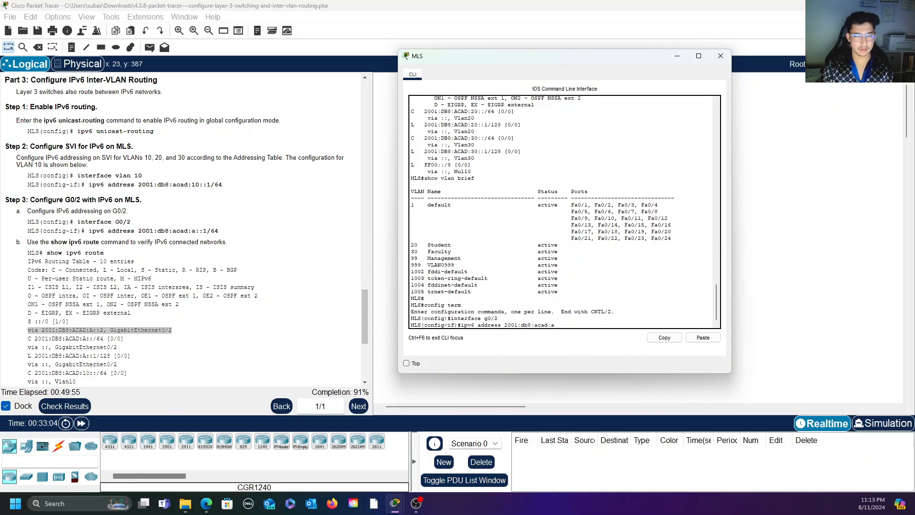
{"action": "type", "text": "::"}
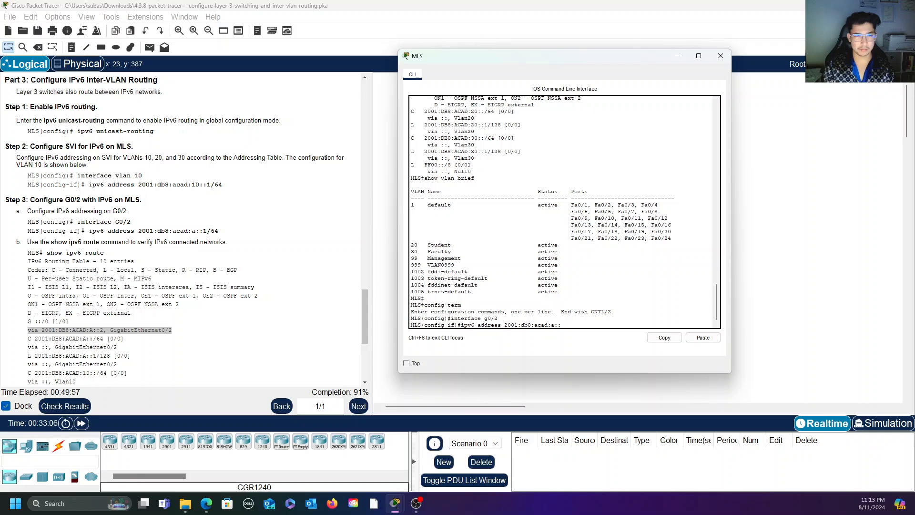
{"action": "type", "text": "1"}
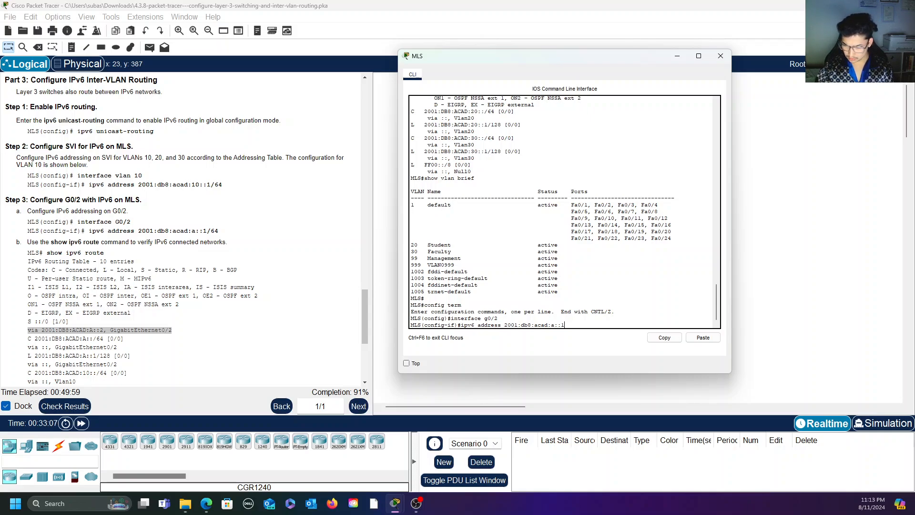
{"action": "type", "text": "/"}
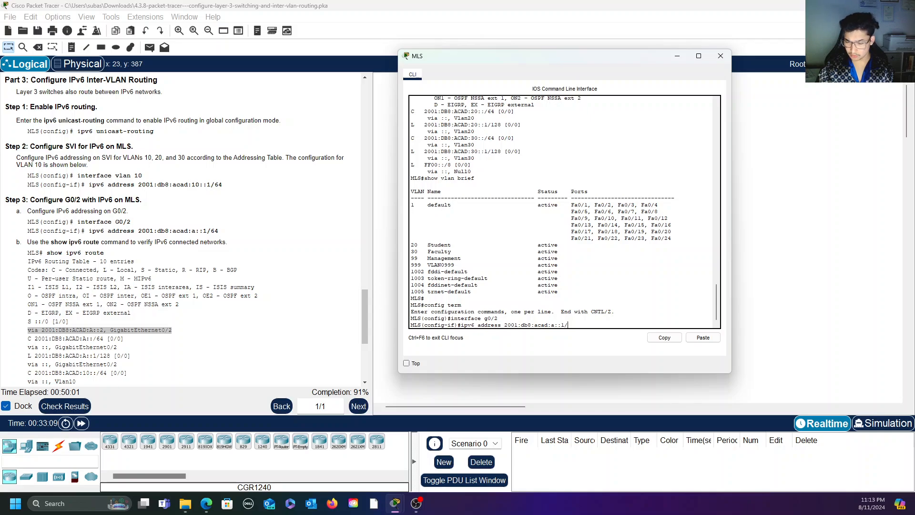
{"action": "type", "text": "64"}
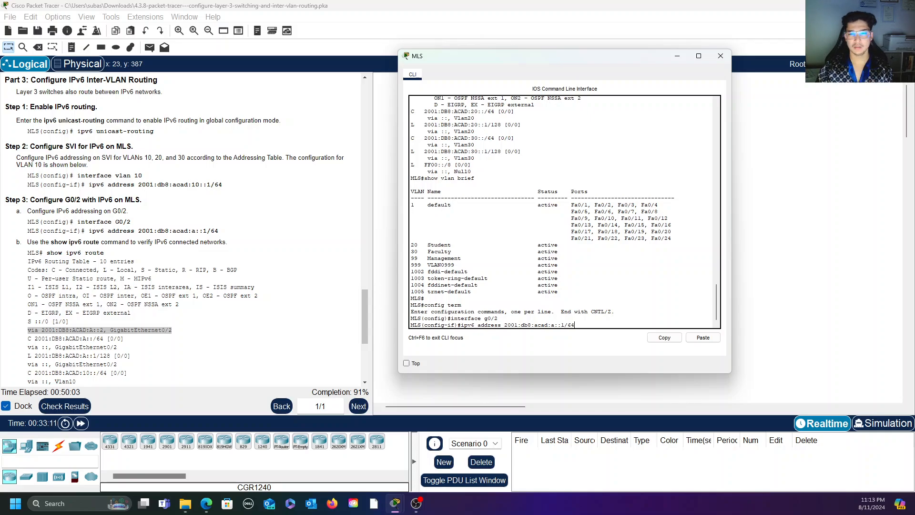
{"action": "key", "text": "Return"}
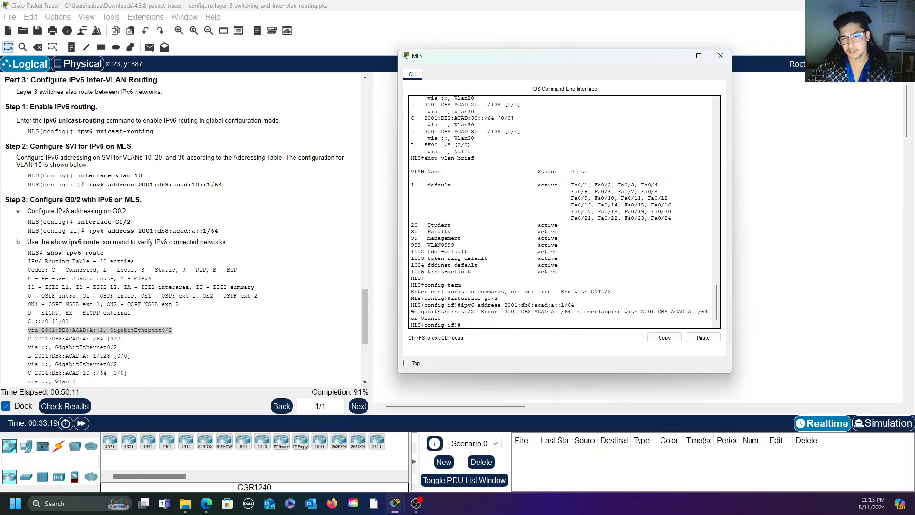
- Leave the G0/2 interface configuration on MLS and enter interface configuration mode for VLAN 10 through config term
{"action": "left_click_drag", "start_coordinate": [421, 318], "coordinate": [442, 318]}
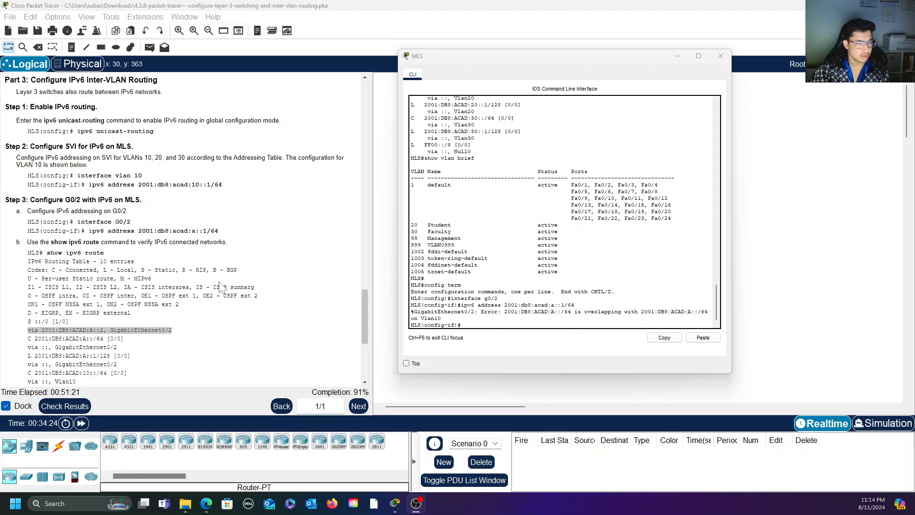
{"action": "mouse_move", "coordinate": [207, 507]}
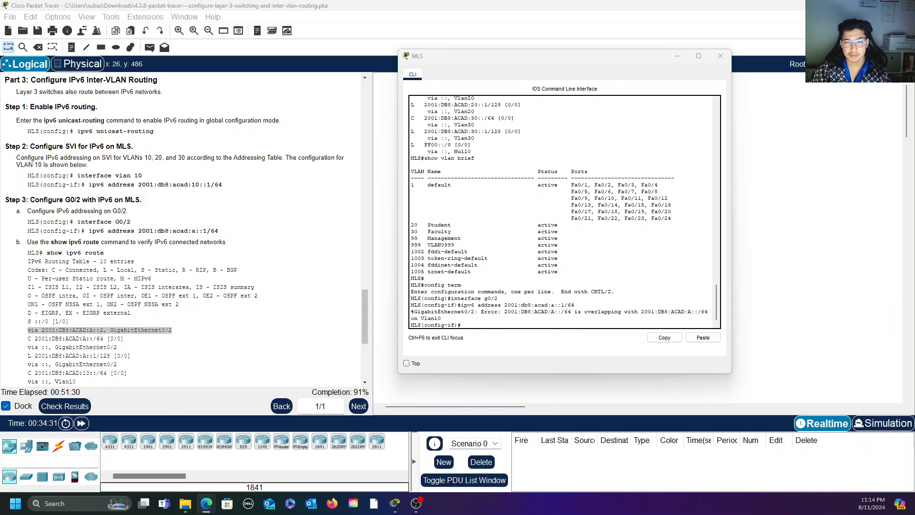
{"action": "key", "text": "alt+Tab"}
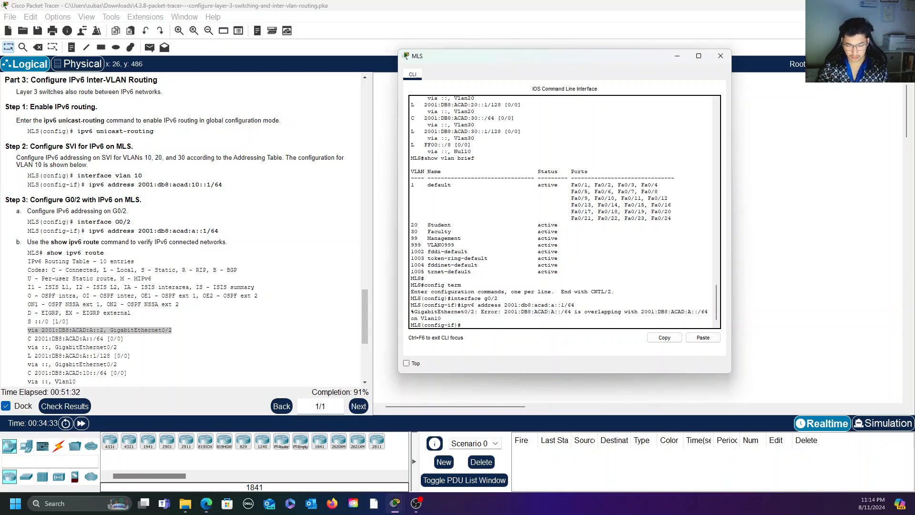
{"action": "key", "text": "Return"}
{"action": "key", "text": "ctrl+z"}
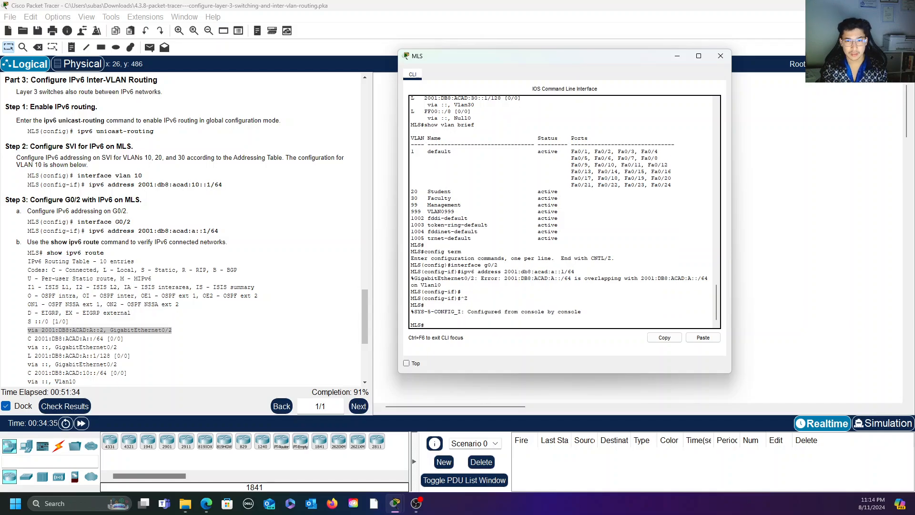
{"action": "type", "text": "config"}
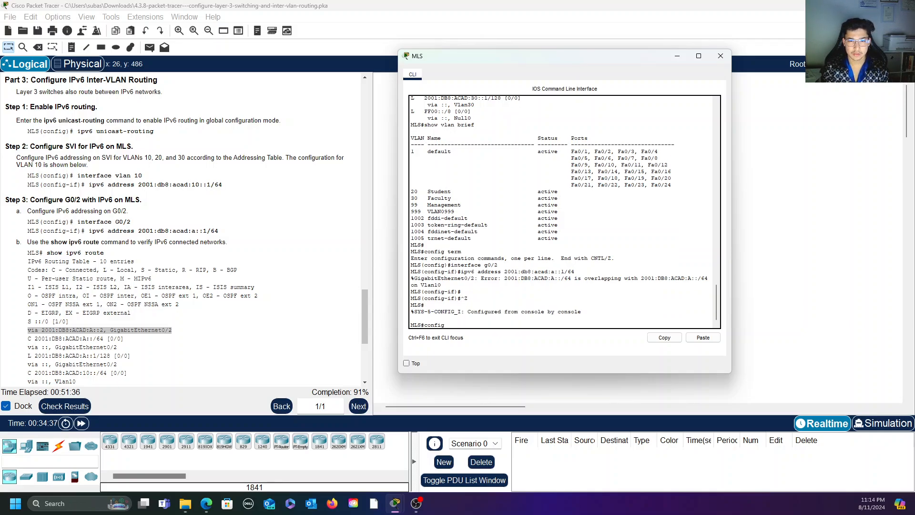
{"action": "type", "text": " term"}
{"action": "key", "text": "Return"}
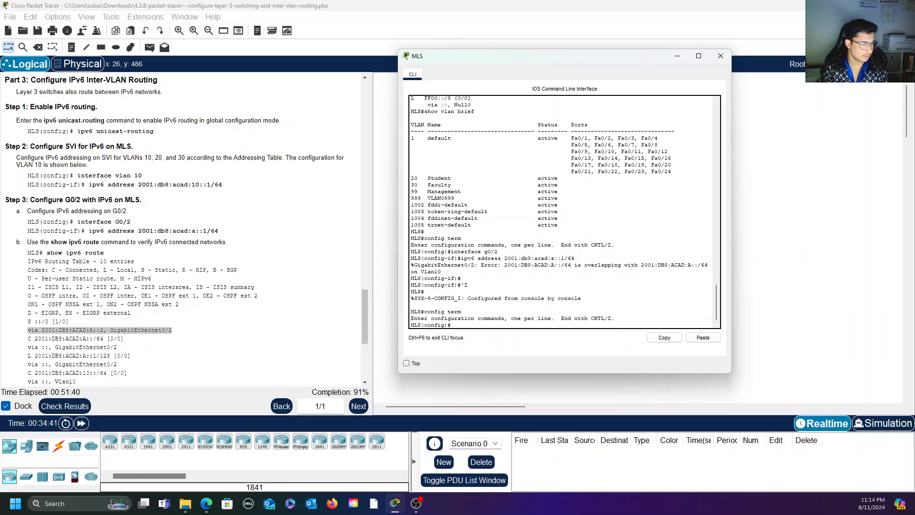
{"action": "type", "text": "int"}
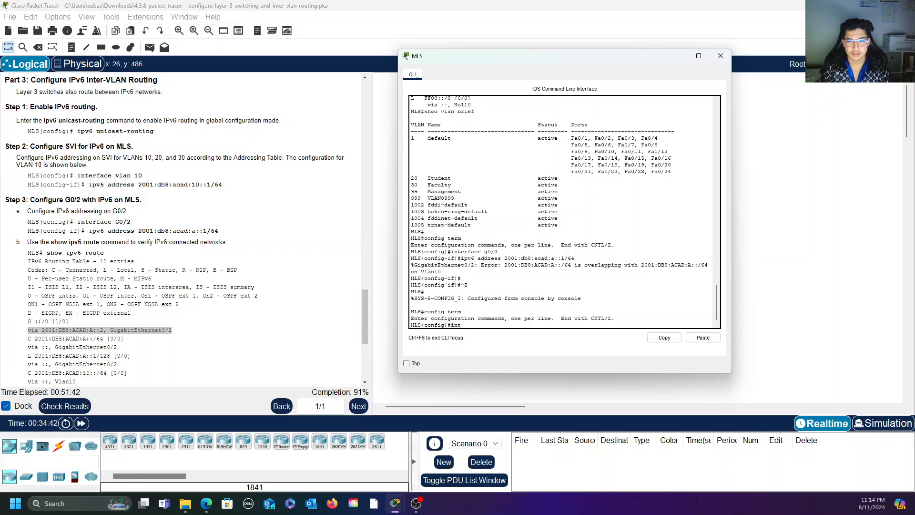
{"action": "type", "text": "erface vlan"}
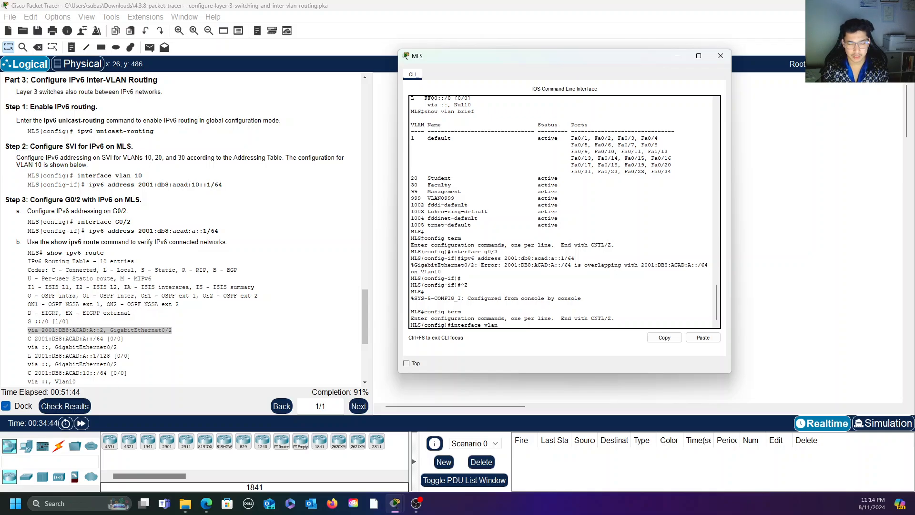
{"action": "type", "text": " 10"}
{"action": "key", "text": "Return"}
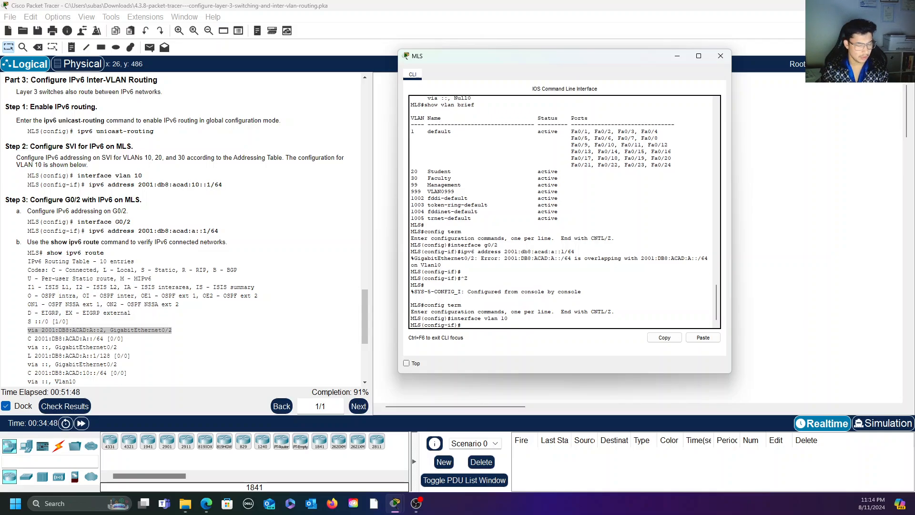
- Remove the IPv6 address 2001:db8:acad:a::1/64 from the VLAN 10 interface on MLS
{"action": "type", "text": "no ipv6"}
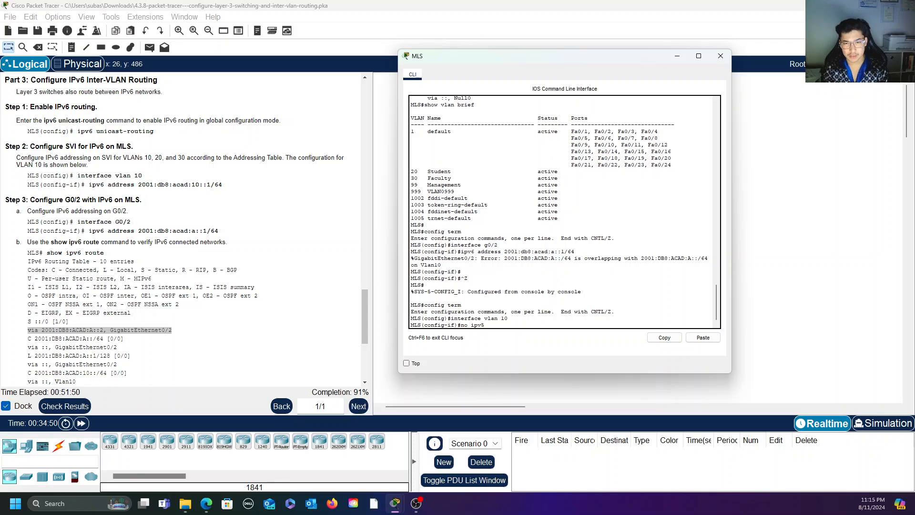
{"action": "type", "text": " addrte"}
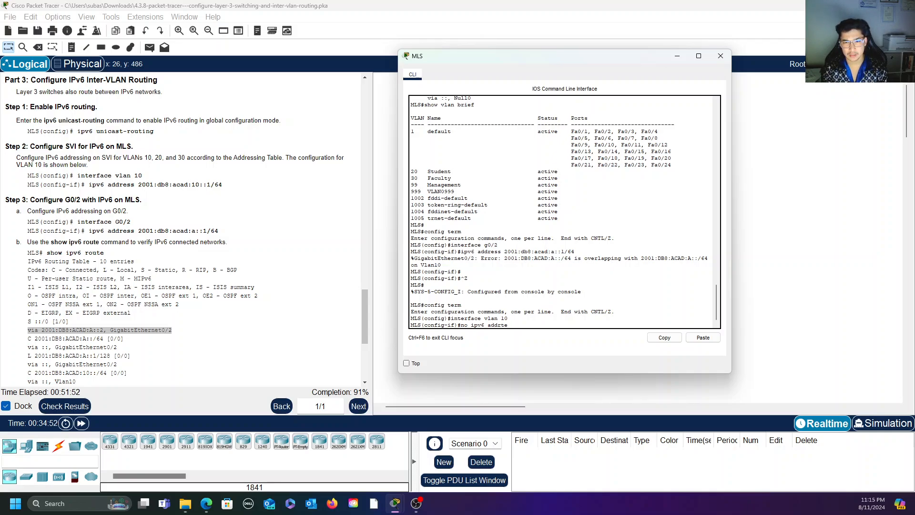
{"action": "key", "text": "BackSpace"}
{"action": "key", "text": "BackSpace"}
{"action": "key", "text": "BackSpace"}
{"action": "type", "text": "dr"}
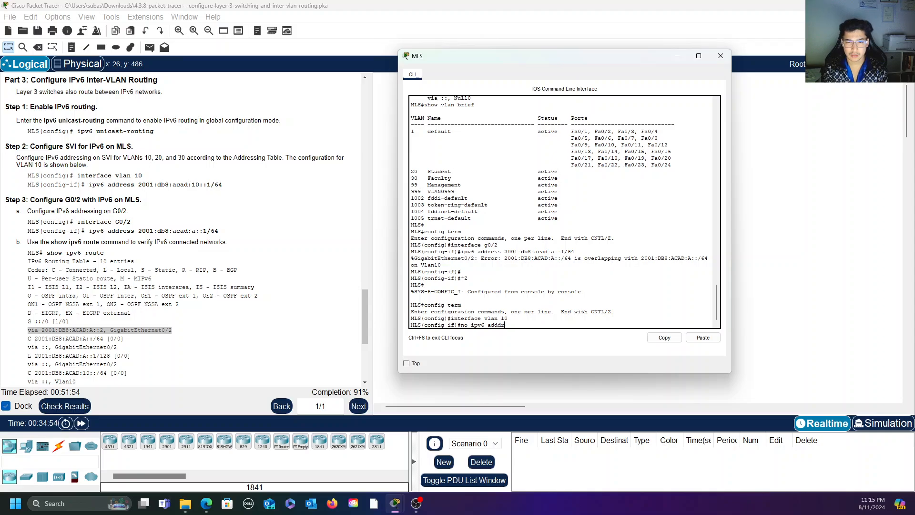
{"action": "type", "text": "ess"}
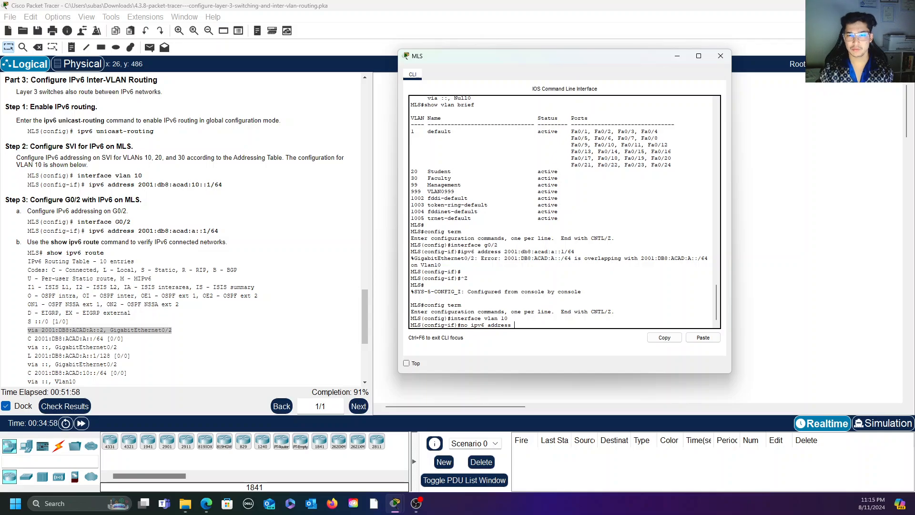
{"action": "type", "text": " 2001"}
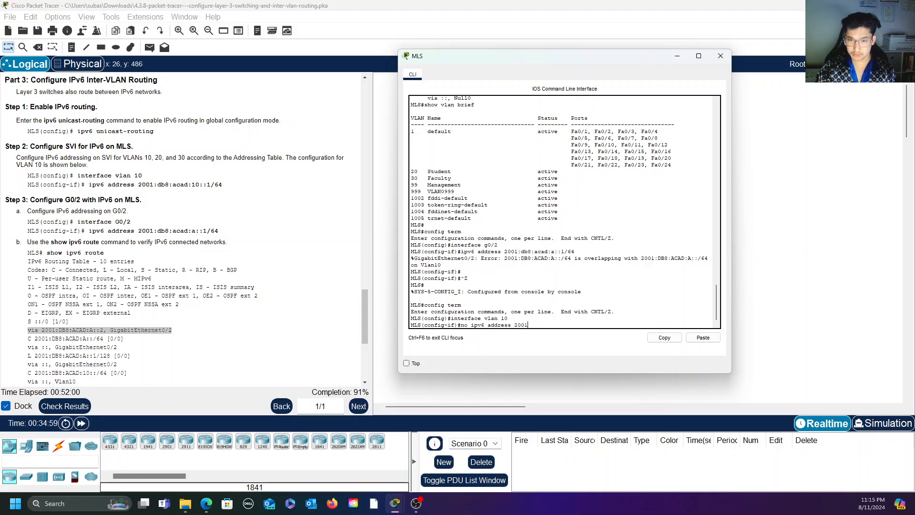
{"action": "type", "text": ":"}
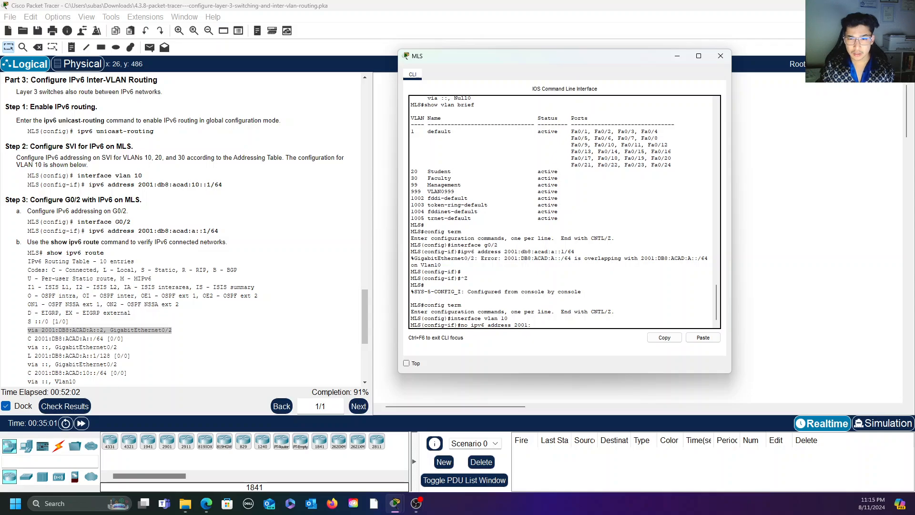
{"action": "type", "text": "db8"}
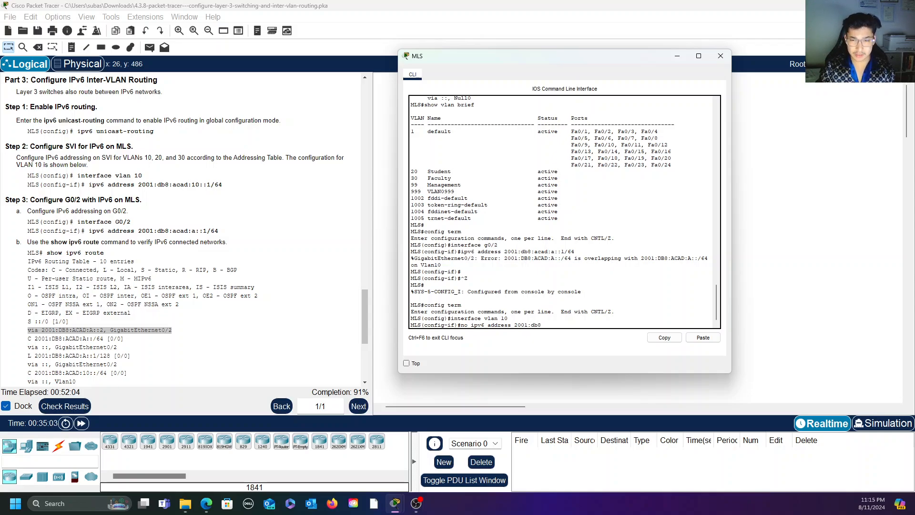
{"action": "type", "text": ":"}
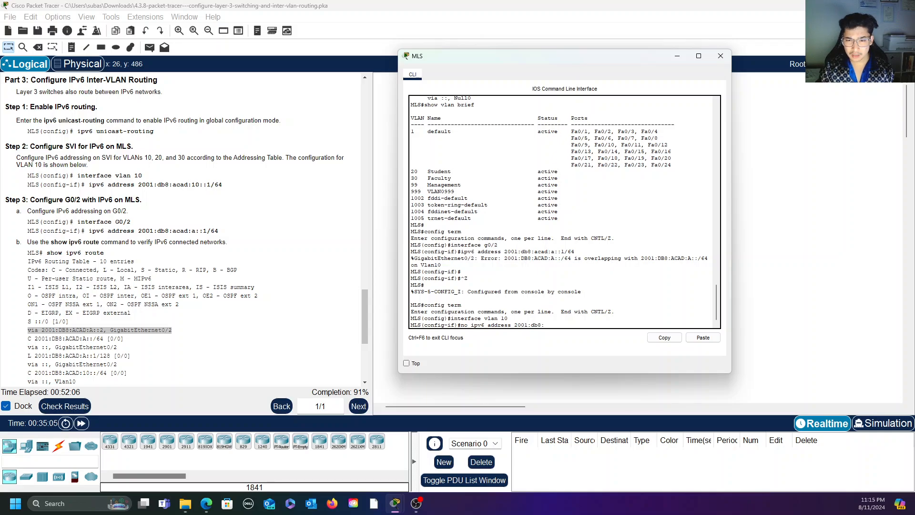
{"action": "type", "text": "acda"}
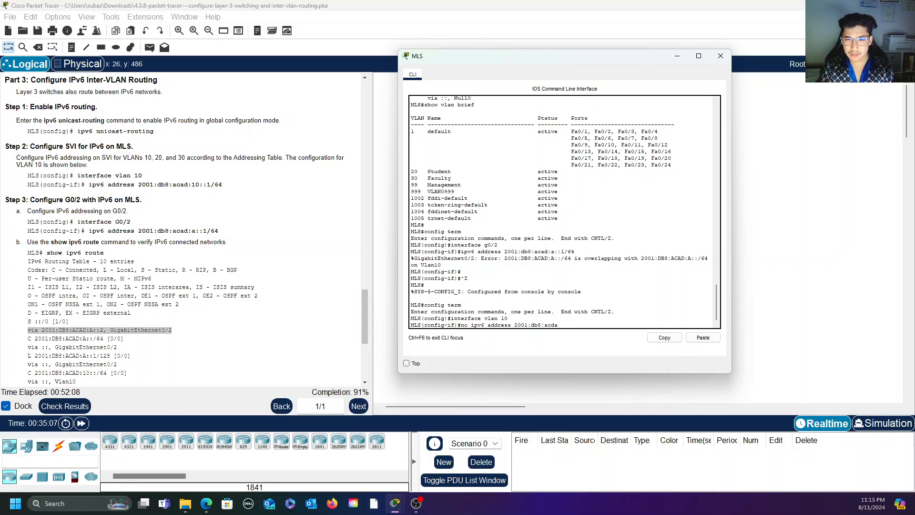
{"action": "key", "text": "BackSpace"}
{"action": "key", "text": "BackSpace"}
{"action": "type", "text": "ad:a"}
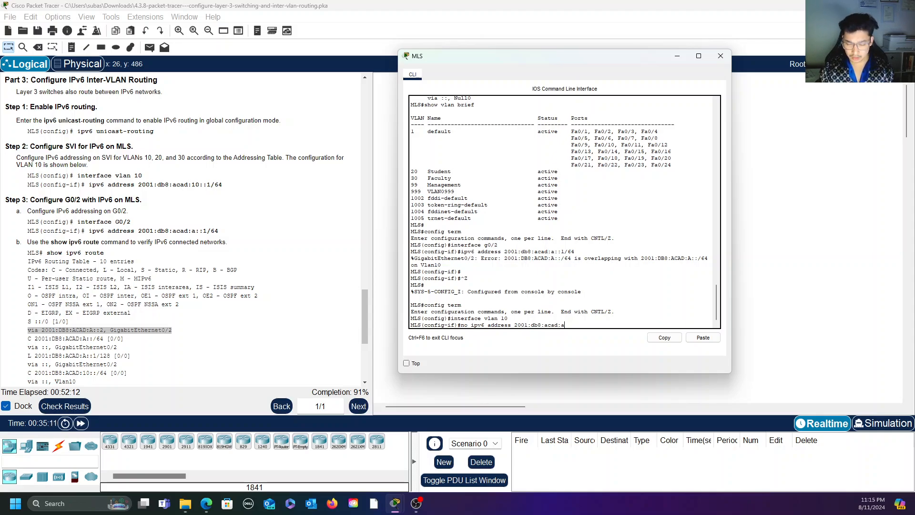
{"action": "type", "text": "::1"}
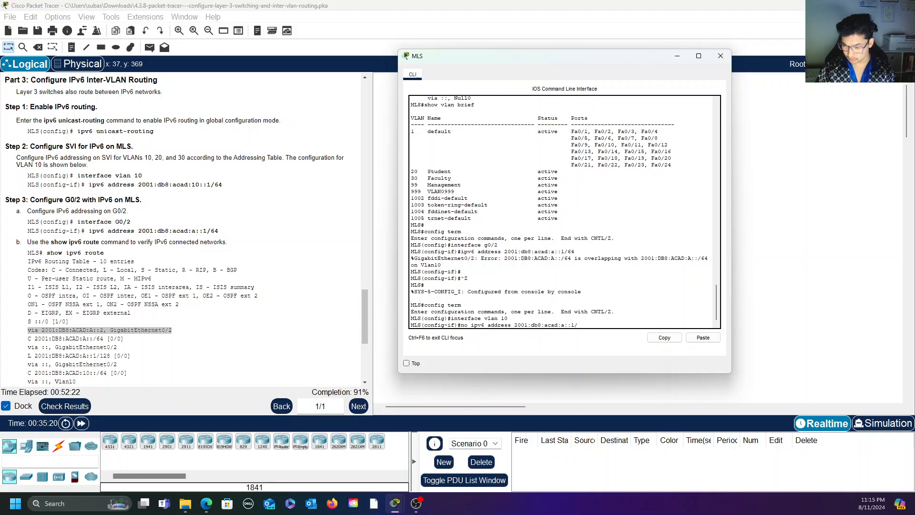
{"action": "type", "text": "/64"}
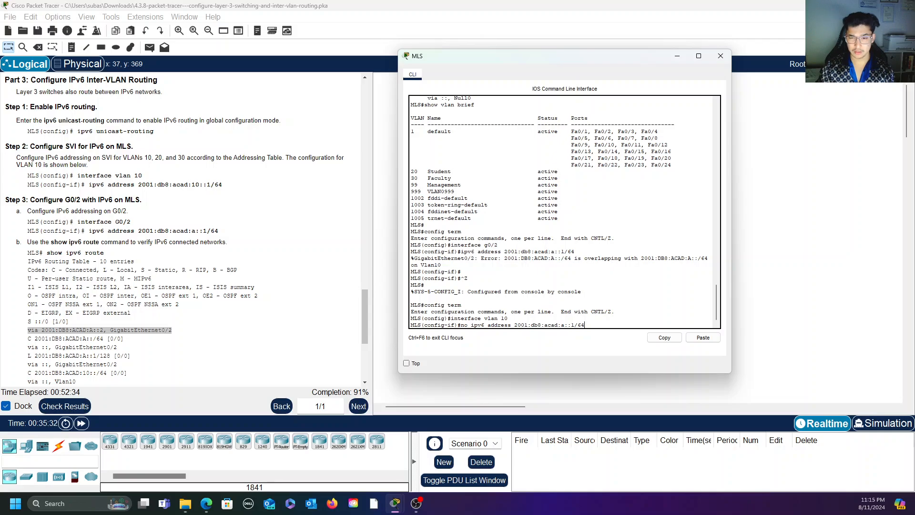
{"action": "key", "text": "Return"}
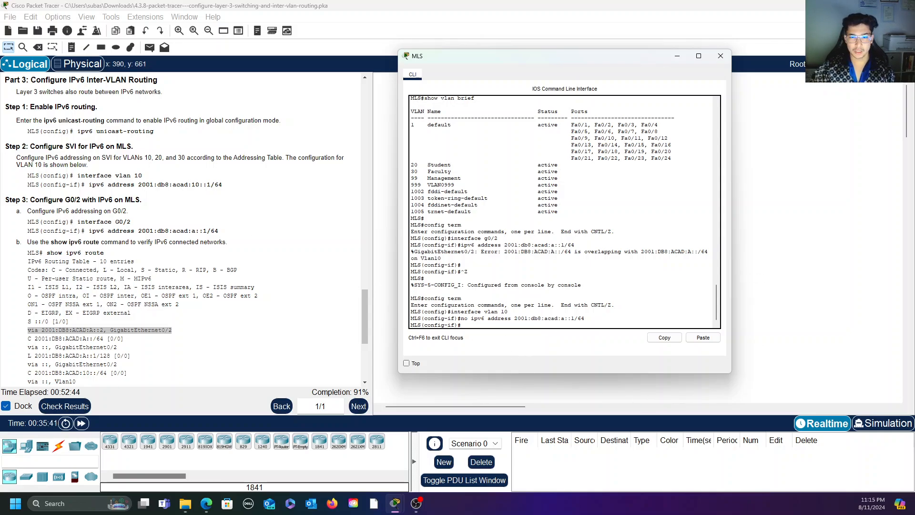
- Enter interface configuration for g0/2 on MLS and assign it the IPv6 address 2001:db8:acad:a::1/64
{"action": "type", "text": "interface"}
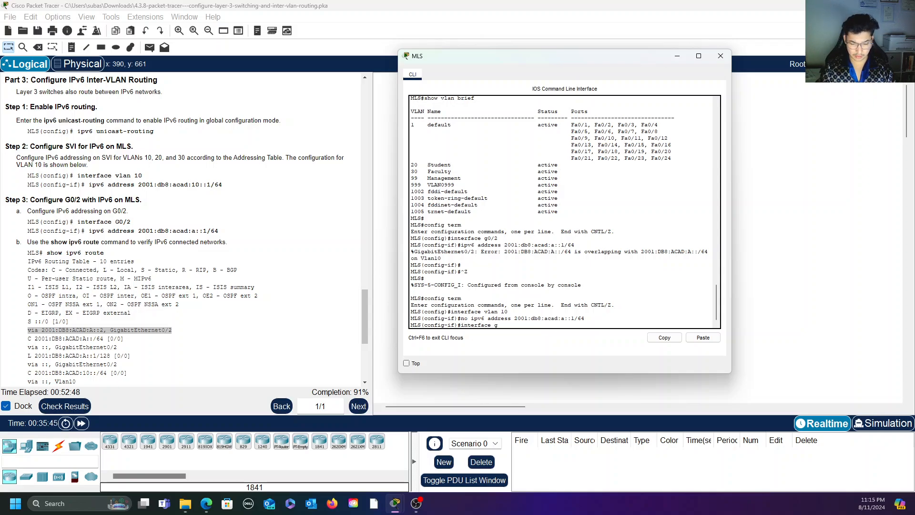
{"action": "type", "text": " g0/2"}
{"action": "key", "text": "Return"}
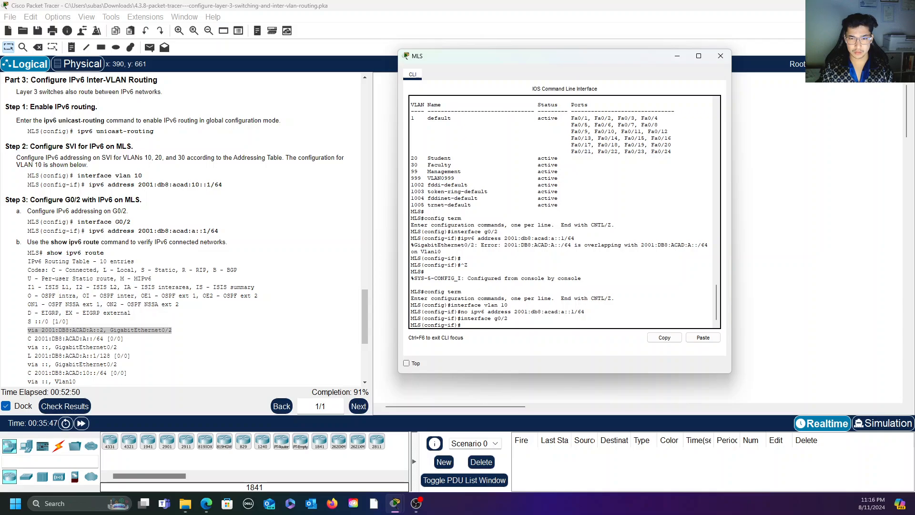
{"action": "key", "text": "Up"}
{"action": "key", "text": "Up"}
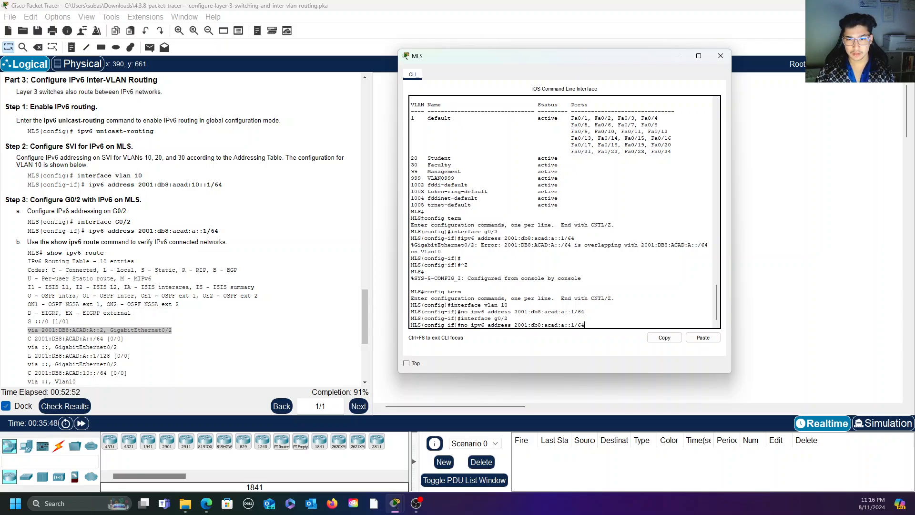
{"action": "key", "text": "Left"}
{"action": "key", "text": "Left"}
{"action": "key", "text": "Left"}
{"action": "key", "text": "Left"}
{"action": "key", "text": "Left"}
{"action": "key", "text": "Left"}
{"action": "key", "text": "Left"}
{"action": "key", "text": "Left"}
{"action": "key", "text": "Left"}
{"action": "key", "text": "Left"}
{"action": "key", "text": "Left"}
{"action": "key", "text": "Left"}
{"action": "key", "text": "Left"}
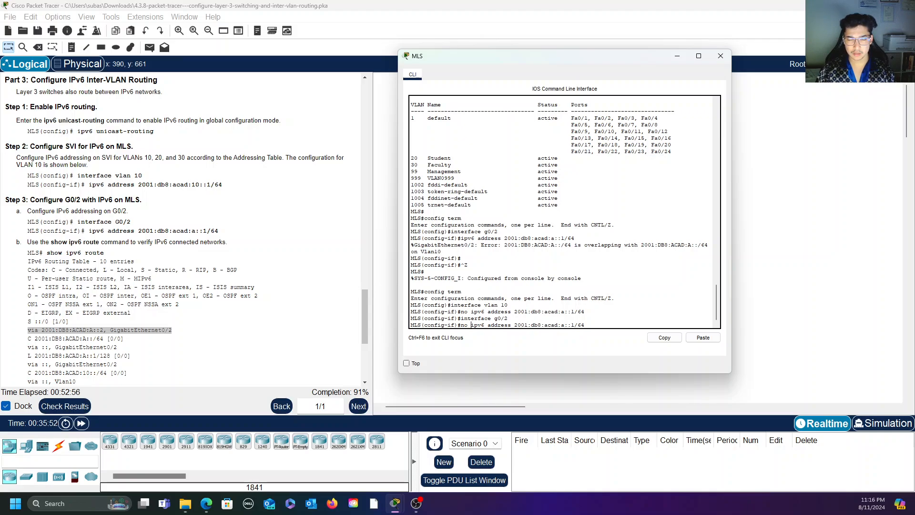
{"action": "key", "text": "BackSpace"}
{"action": "key", "text": "BackSpace"}
{"action": "key", "text": "BackSpace"}
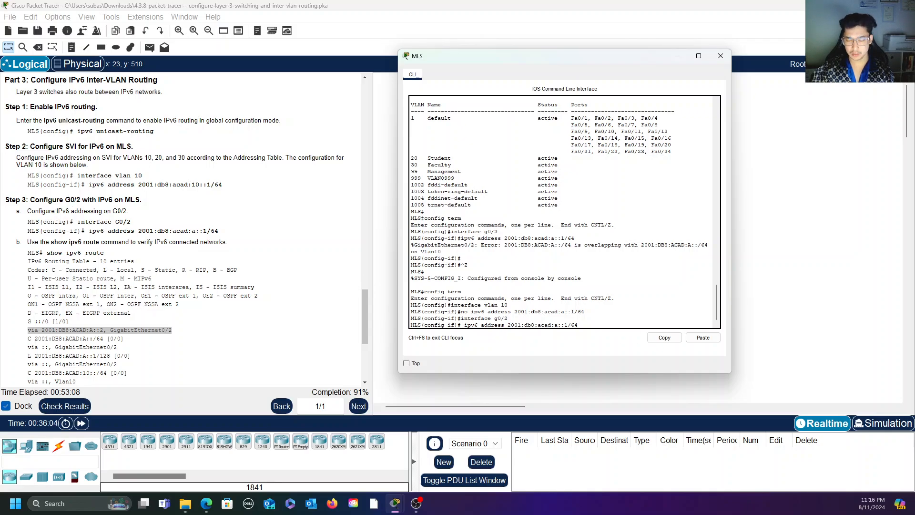
{"action": "key", "text": "Return"}
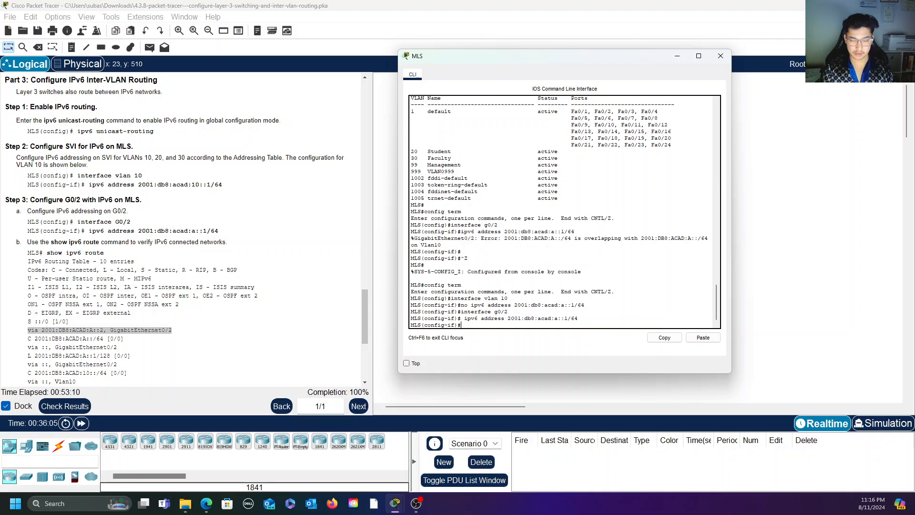
- Enable the G0/2 interface on MLS with no shutdown
{"action": "type", "text": "no shutd"}
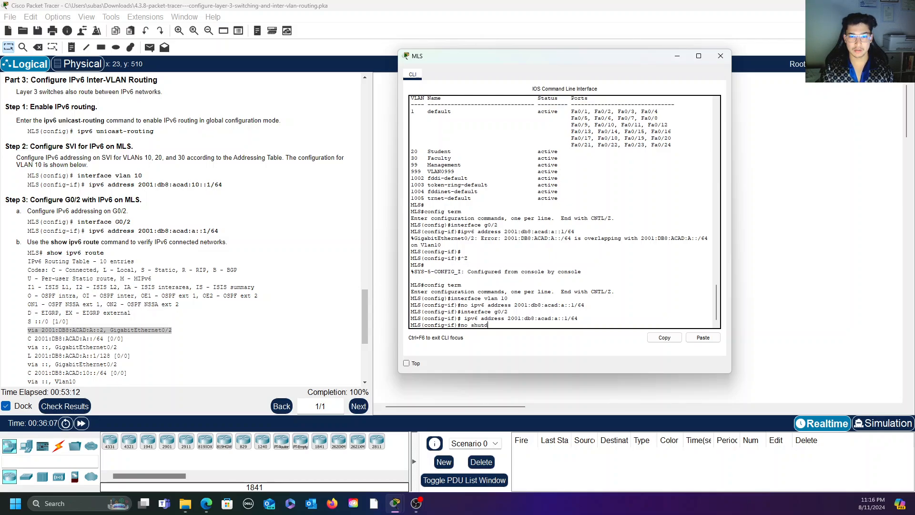
{"action": "type", "text": "own"}
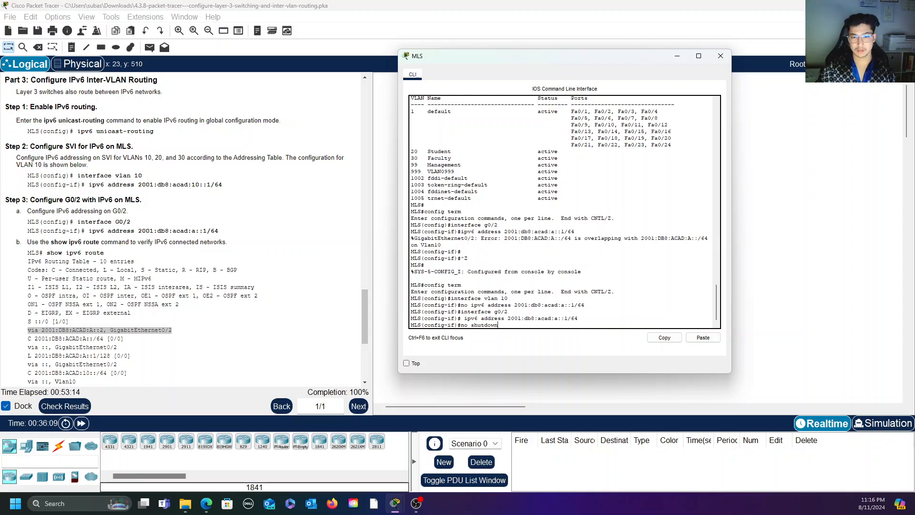
{"action": "key", "text": "Return"}
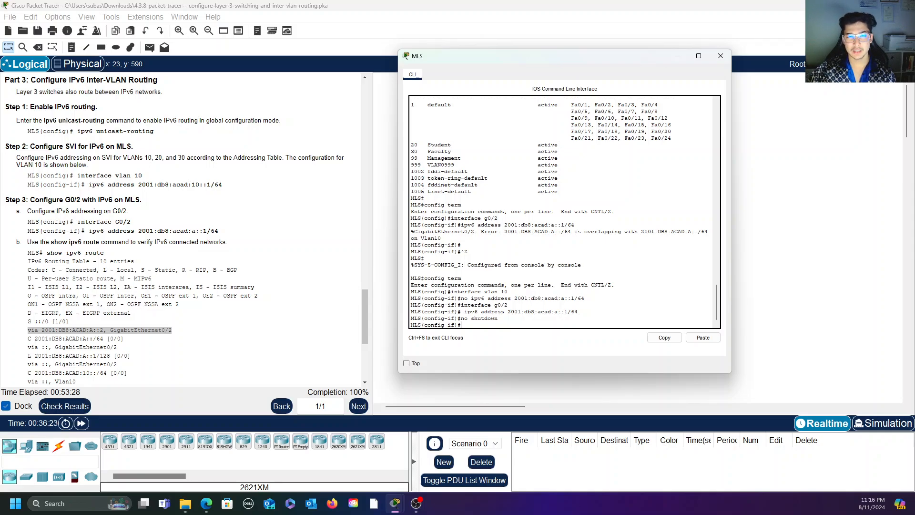
- Look back through the earlier MLS output for the commands that affected VLAN 10
{"action": "scroll", "coordinate": [565, 212], "scroll_direction": "up", "scroll_amount": 10}
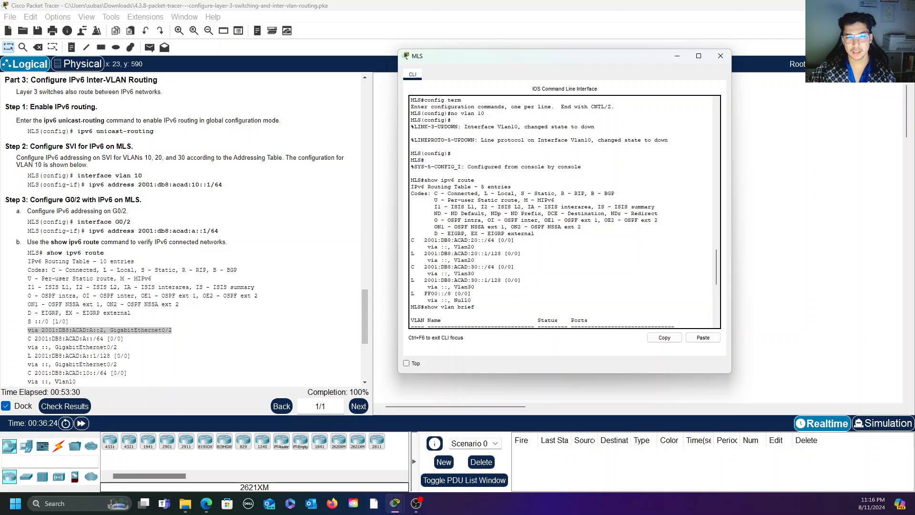
{"action": "scroll", "coordinate": [565, 212], "scroll_direction": "up", "scroll_amount": 7}
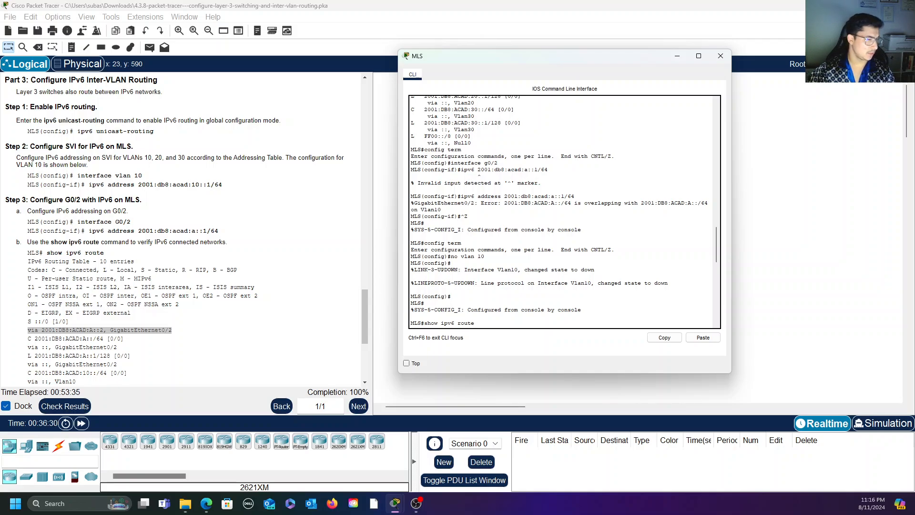
{"action": "key", "text": "alt+Tab"}
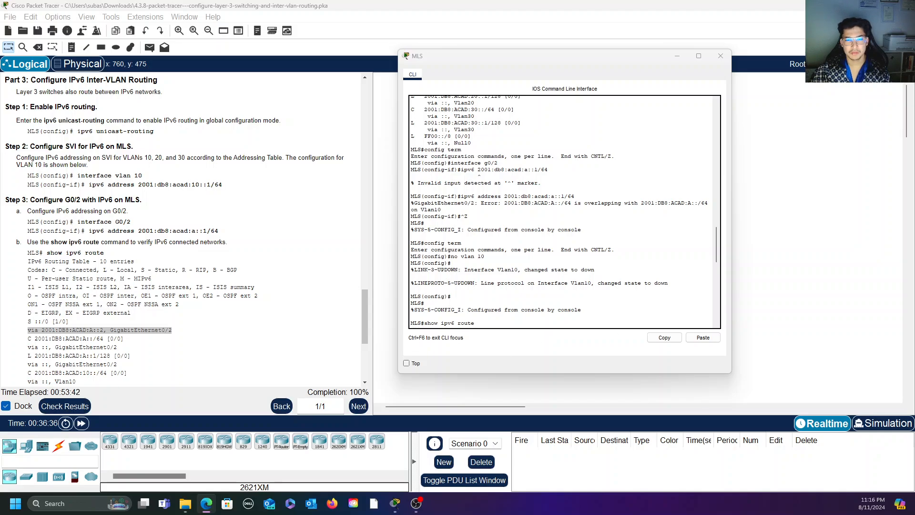
{"action": "scroll", "coordinate": [565, 212], "scroll_direction": "down", "scroll_amount": 11}
{"action": "key", "text": "alt+Tab"}
{"action": "type", "text": "config term interface vlan 10 no ipv6 address 2001:db8:acad:a::1/64 interface g0/2  ipv6 address 2001:db8:acad:a::1/64 no shutdown"}
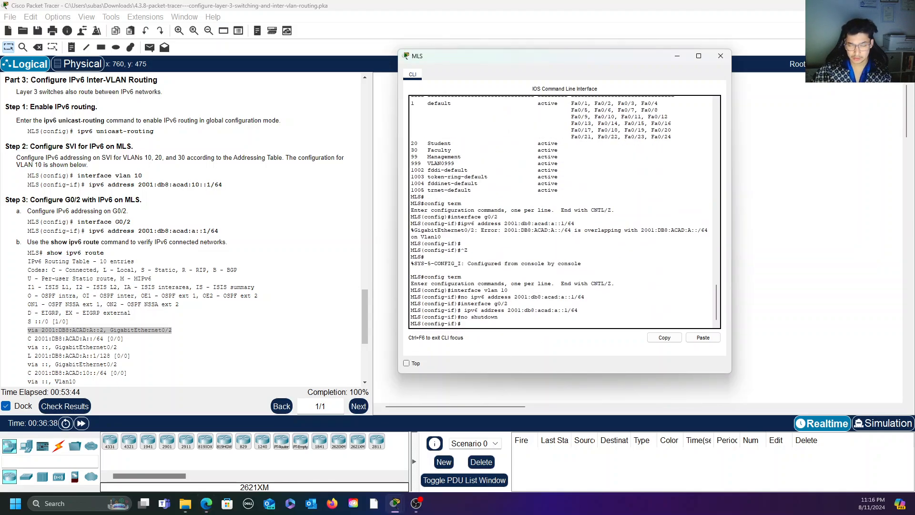
- Leave the G0/2 interface configuration, enter global configuration mode with config term and recreate VLAN 10 on MLS
{"action": "key", "text": "Return"}
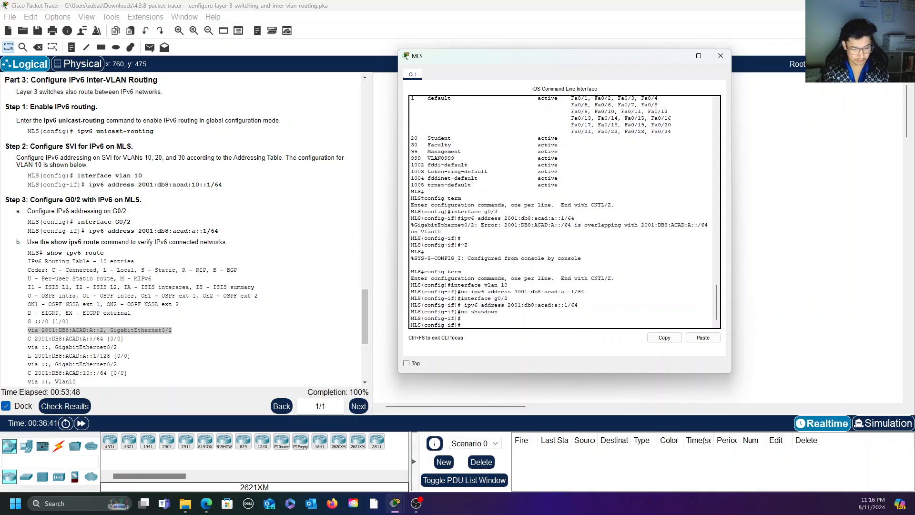
{"action": "key", "text": "ctrl+c"}
{"action": "type", "text": "c"}
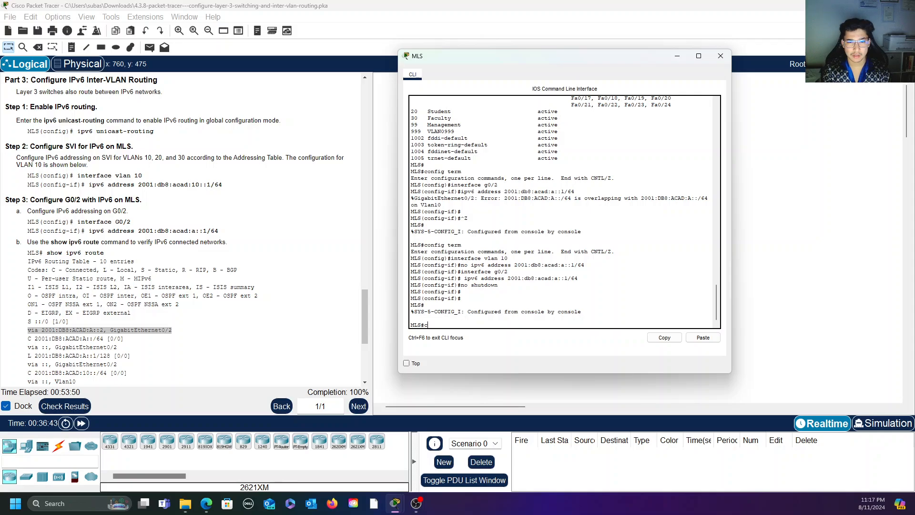
{"action": "type", "text": "onfig term"}
{"action": "key", "text": "Return"}
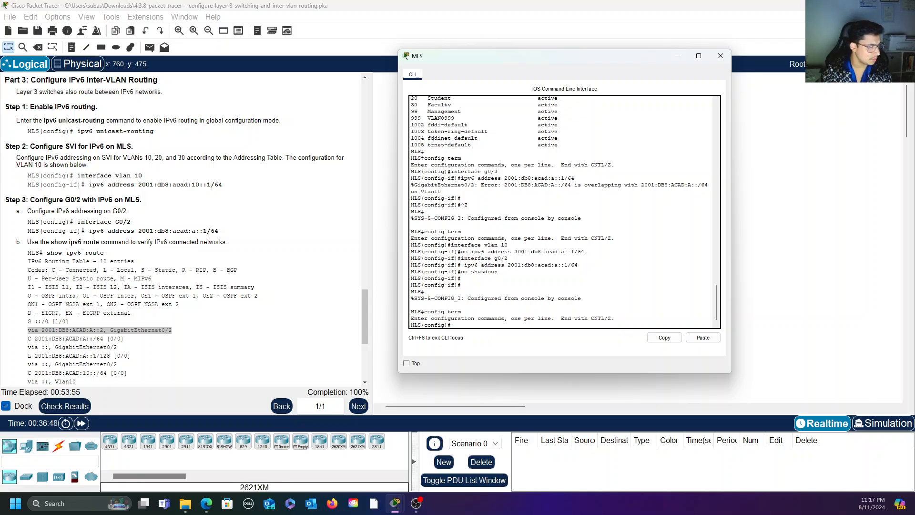
{"action": "type", "text": "vlan 10"}
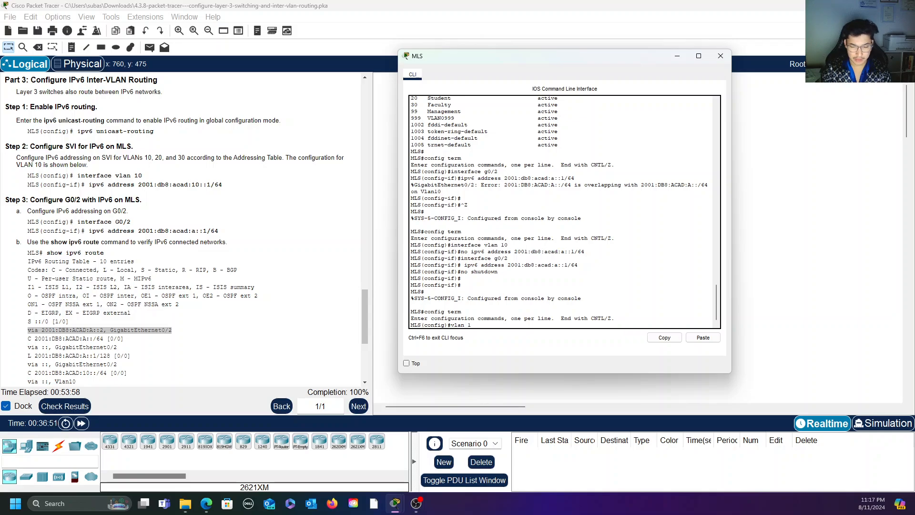
{"action": "key", "text": "Return"}
{"action": "key", "text": "Return"}
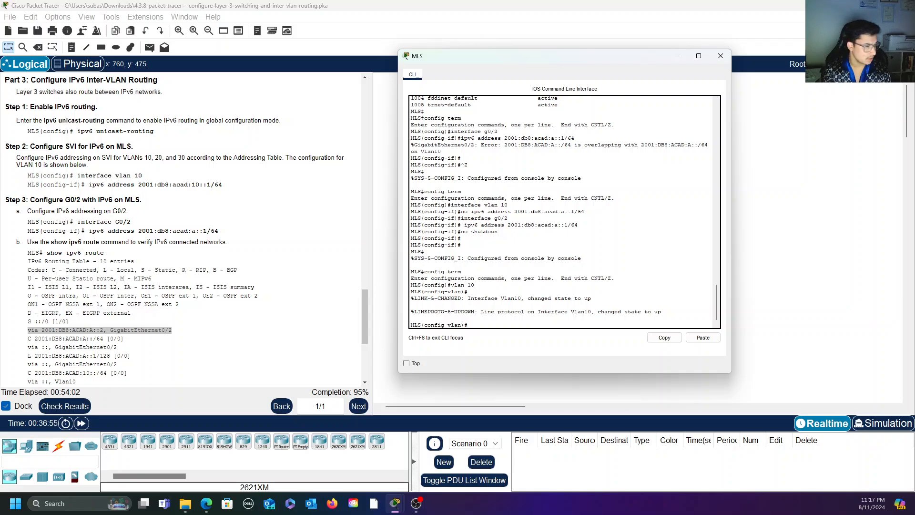
- List the VLANs on MLS with do show vlan brief and examine the VLAN 10 entry
{"action": "type", "text": "do show"}
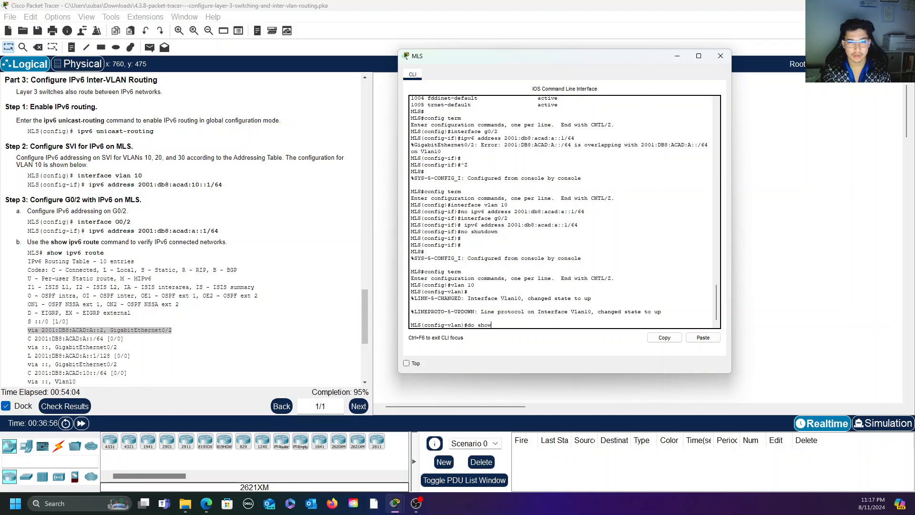
{"action": "type", "text": " vlan brie"}
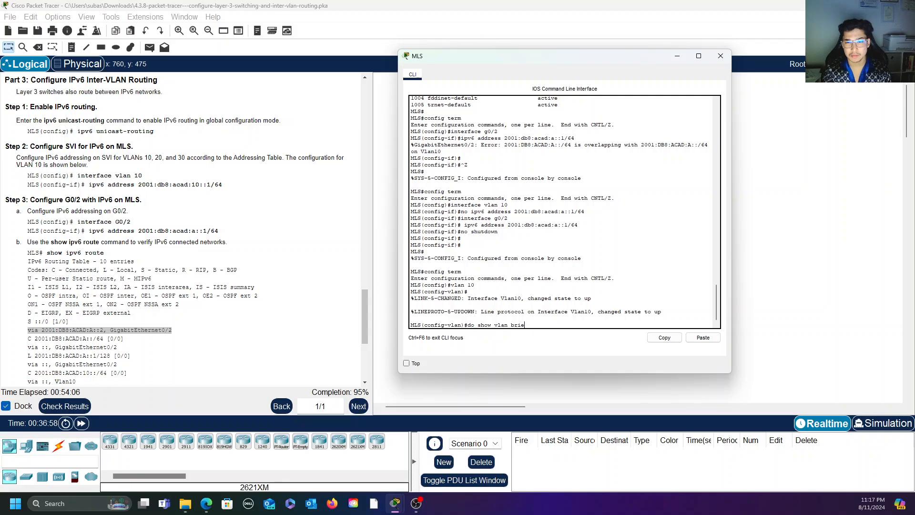
{"action": "type", "text": "f"}
{"action": "key", "text": "Return"}
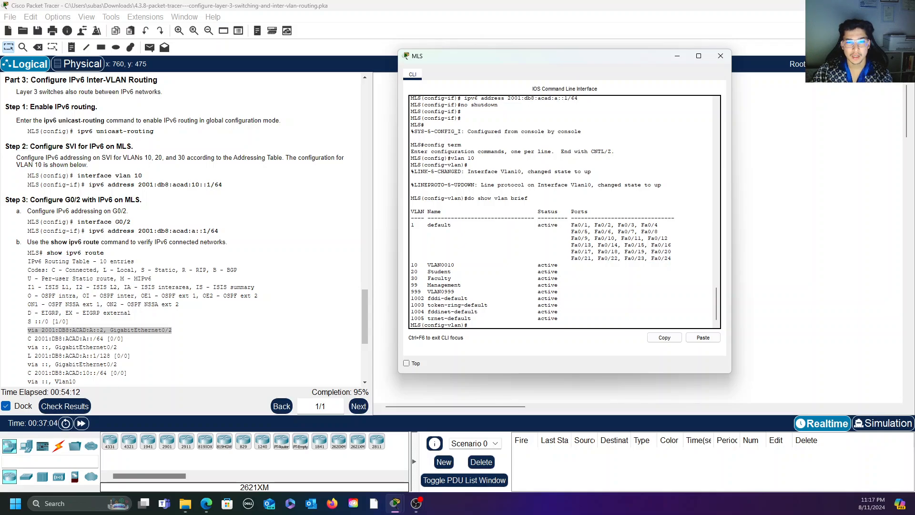
{"action": "left_click_drag", "start_coordinate": [411, 264], "coordinate": [676, 258]}
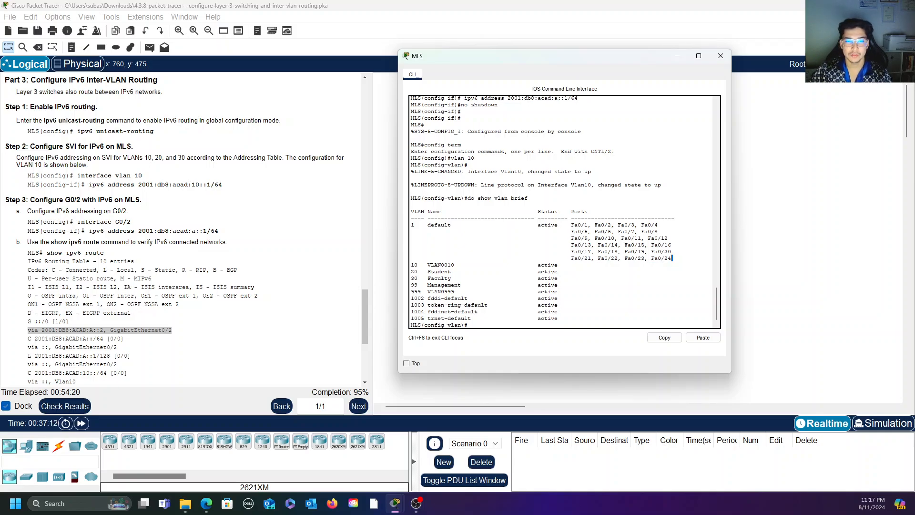
{"action": "left_click_drag", "start_coordinate": [428, 264], "coordinate": [451, 271]}
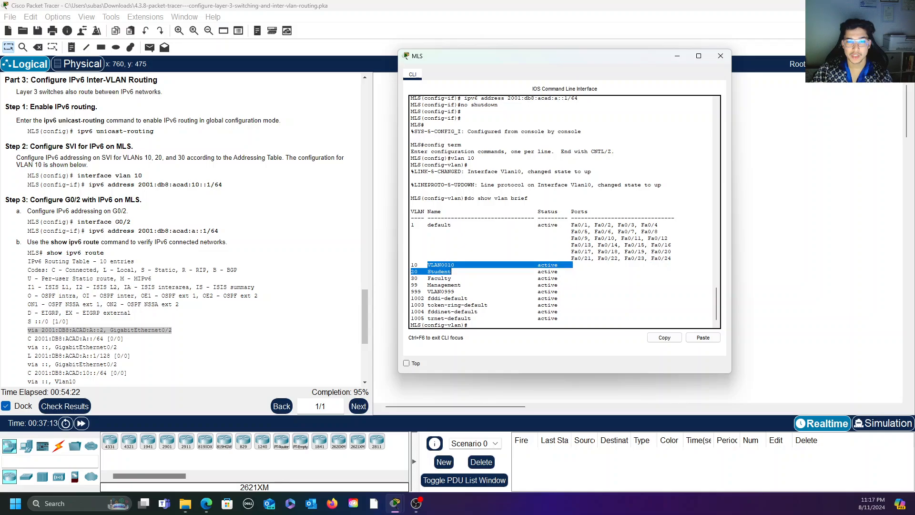
{"action": "left_click", "coordinate": [451, 271]}
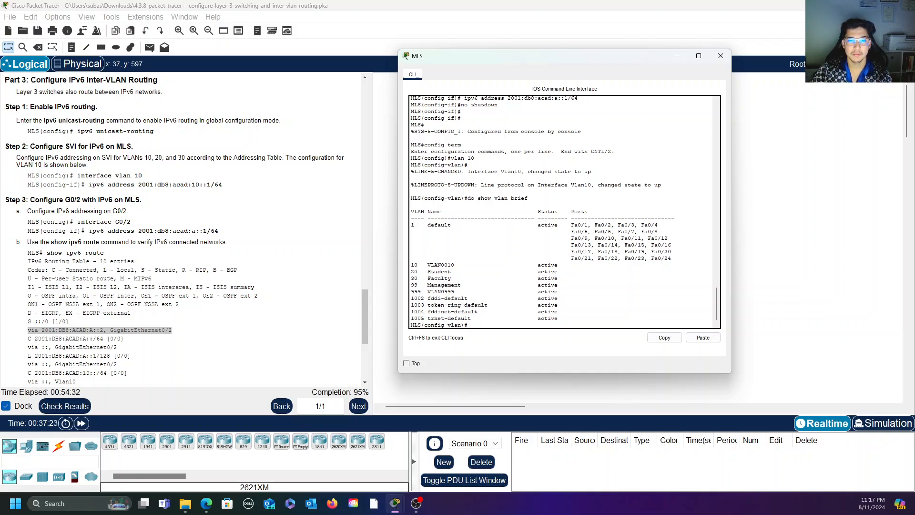
{"action": "left_click_drag", "start_coordinate": [412, 263], "coordinate": [504, 259]}
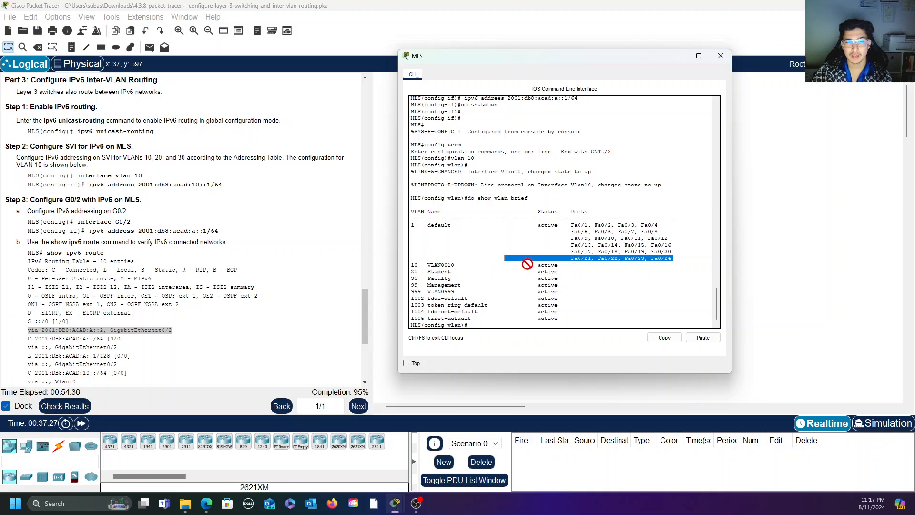
{"action": "left_click", "coordinate": [496, 275]}
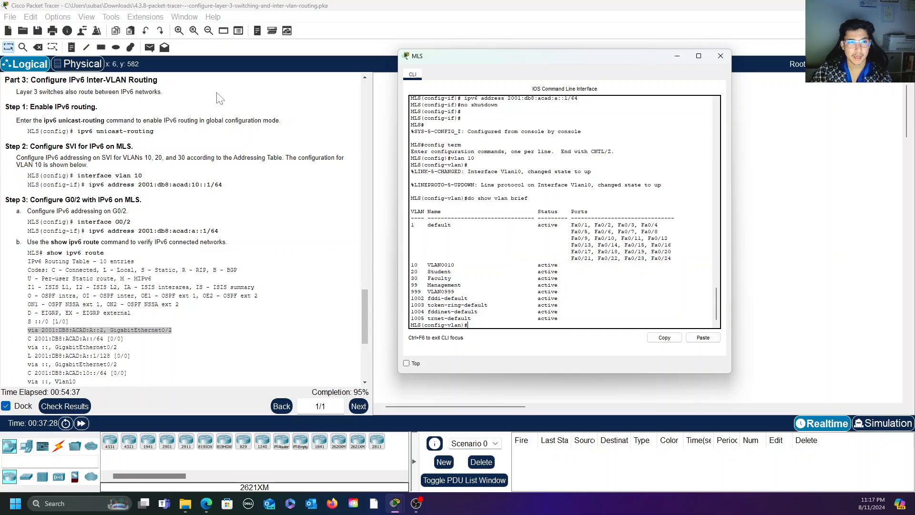
{"action": "mouse_move", "coordinate": [560, 64]}
{"action": "left_mouse_down"}
{"action": "mouse_move", "coordinate": [539, 76]}
{"action": "mouse_move", "coordinate": [577, 68]}
{"action": "left_mouse_up"}
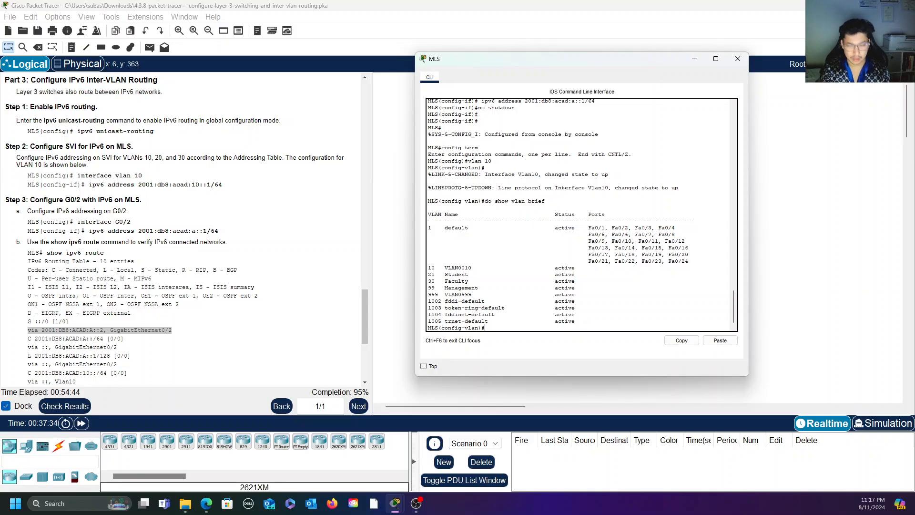
- Leave VLAN configuration, re-enter global configuration mode with config term and name VLAN 10 Staff on MLS
{"action": "key", "text": "ctrl+z"}
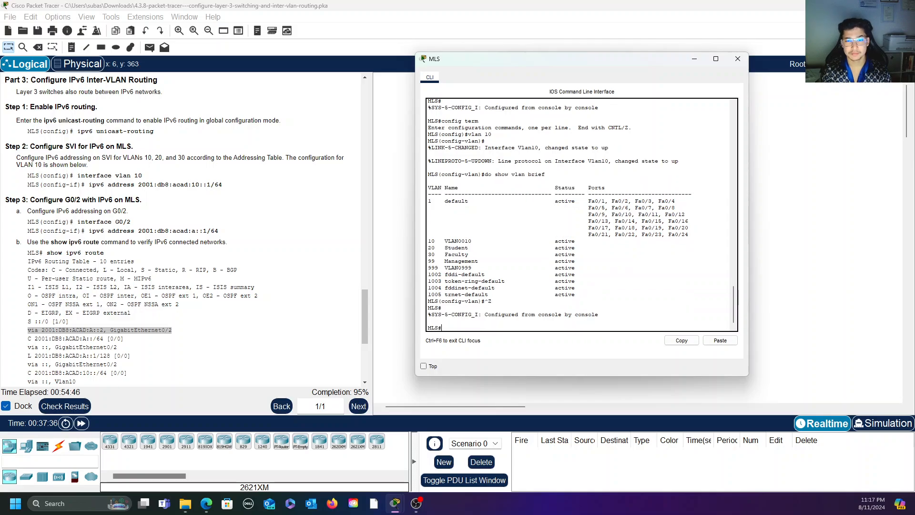
{"action": "type", "text": "confi"}
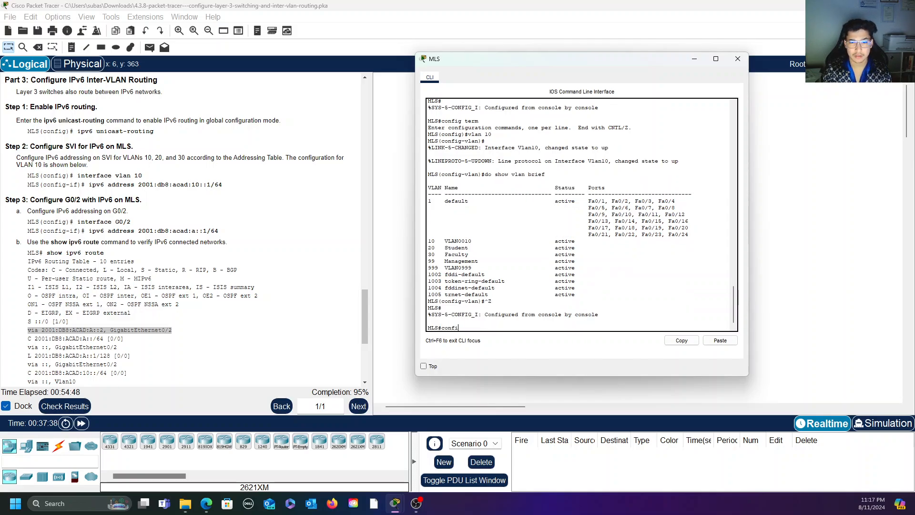
{"action": "type", "text": "g term"}
{"action": "key", "text": "Return"}
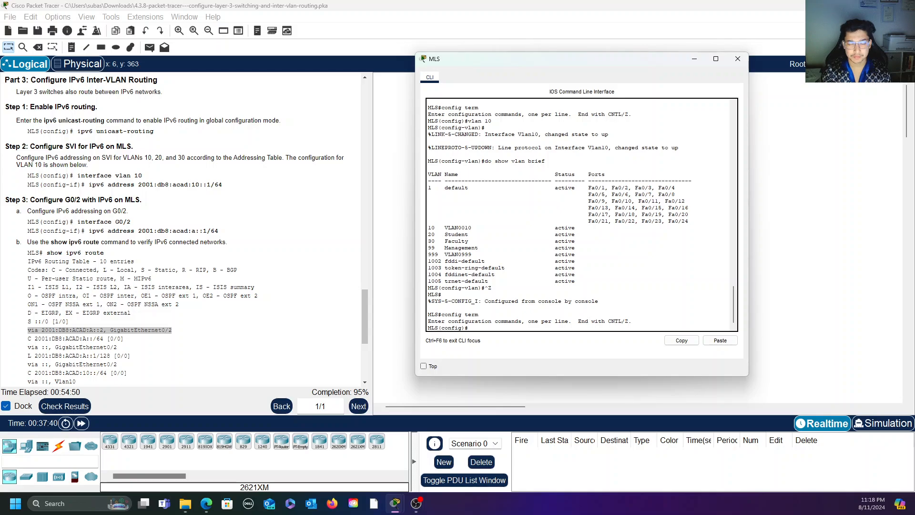
{"action": "type", "text": "vlan 10"}
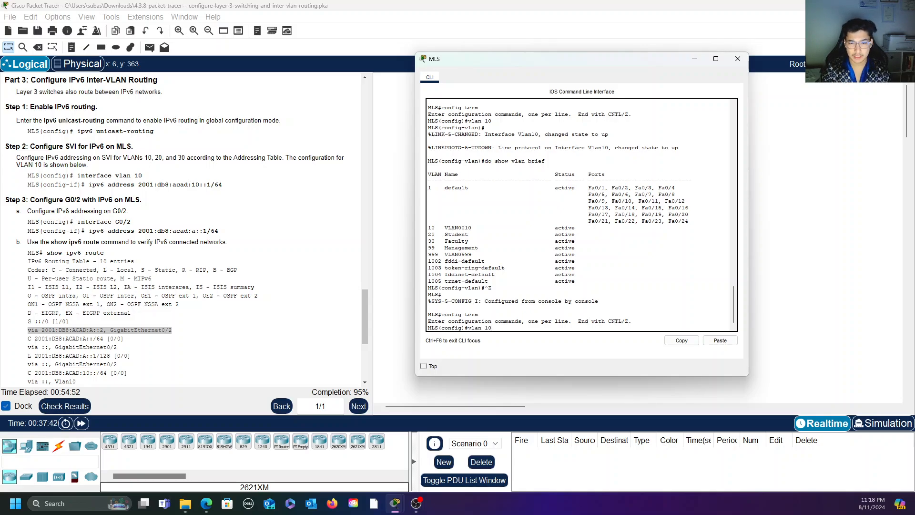
{"action": "key", "text": "Return"}
{"action": "type", "text": "name"}
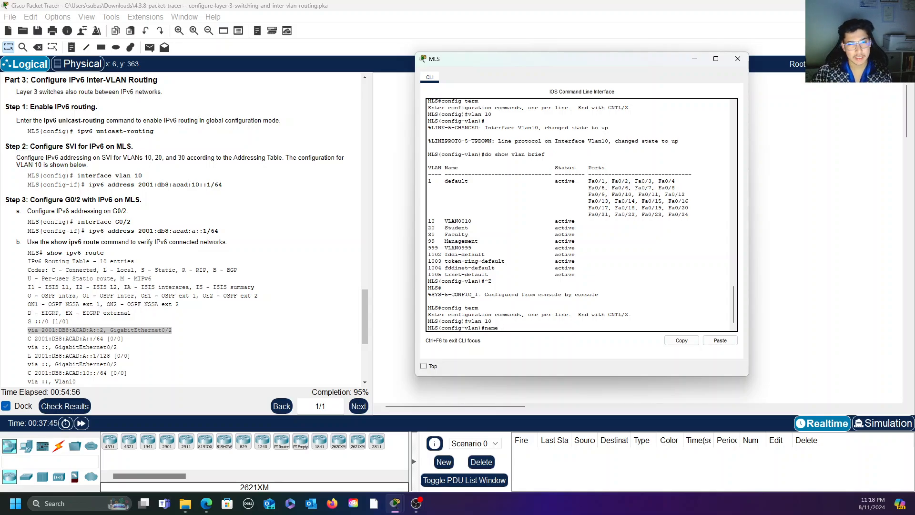
{"action": "scroll", "coordinate": [218, 237], "scroll_direction": "up", "scroll_amount": 15}
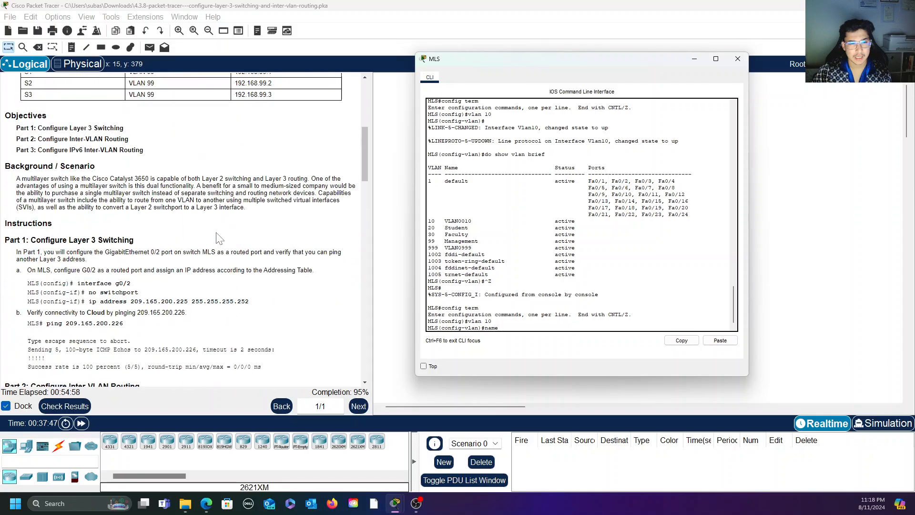
{"action": "scroll", "coordinate": [219, 237], "scroll_direction": "down", "scroll_amount": 4}
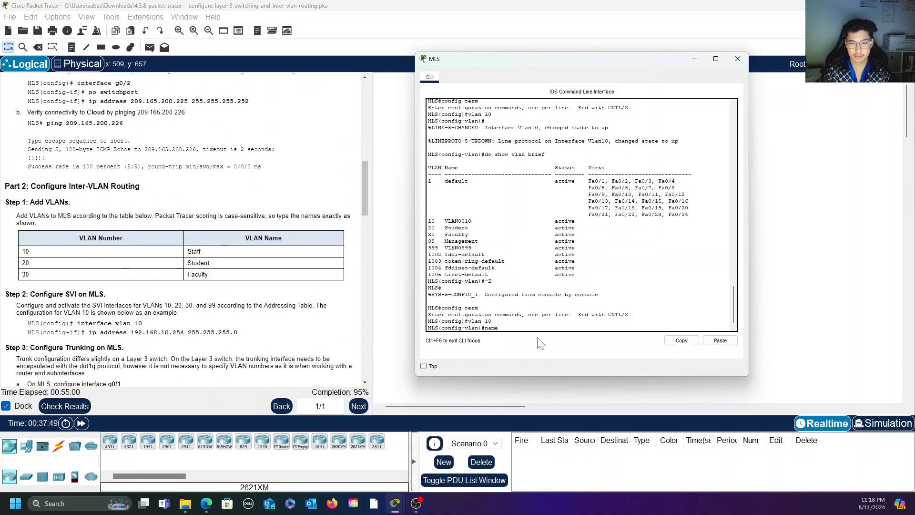
{"action": "type", "text": "Staff"}
{"action": "key", "text": "Return"}
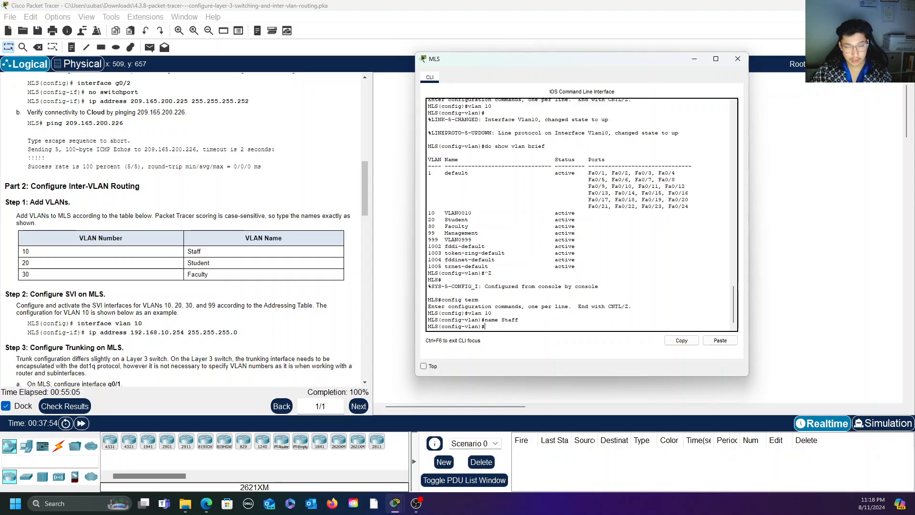
- Return to privileged mode on MLS, run show ipv6 route and compare the output with the routing table in the instructions
{"action": "scroll", "coordinate": [581, 215], "scroll_direction": "up", "scroll_amount": 15}
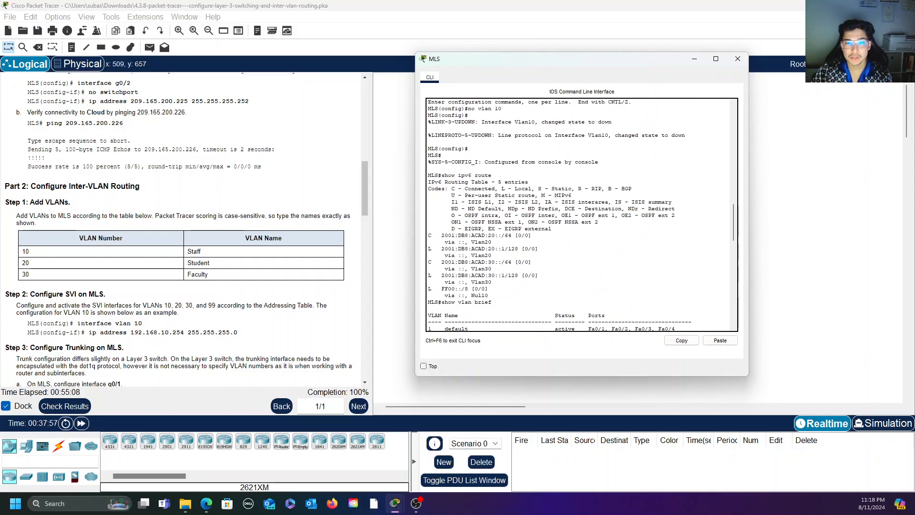
{"action": "scroll", "coordinate": [581, 215], "scroll_direction": "up", "scroll_amount": 3}
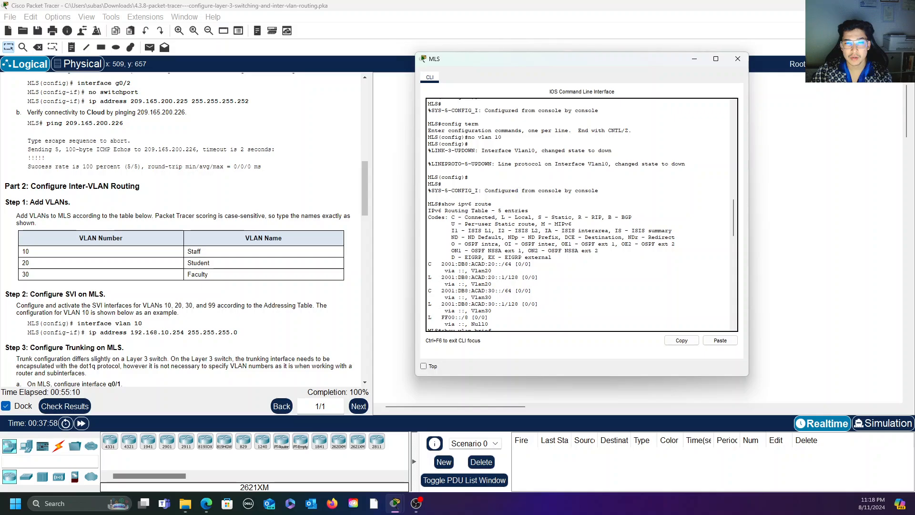
{"action": "scroll", "coordinate": [582, 215], "scroll_direction": "down", "scroll_amount": 15}
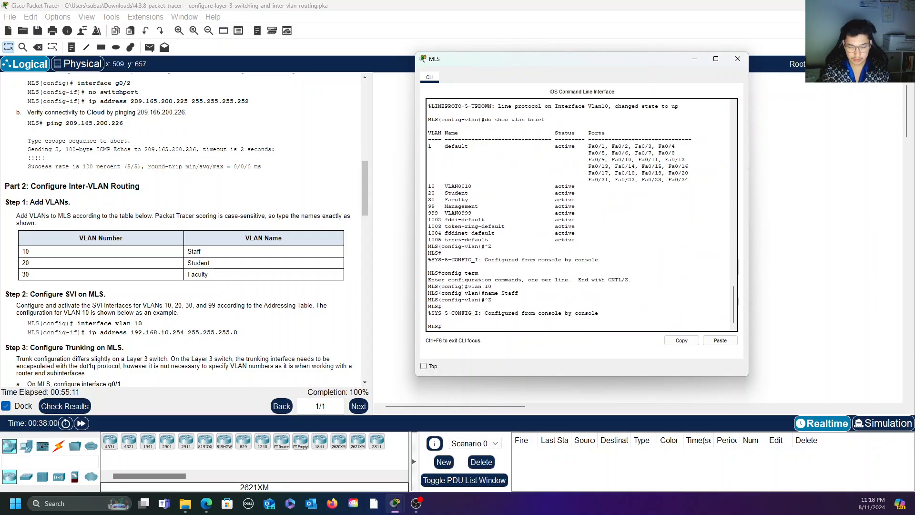
{"action": "type", "text": "sho"}
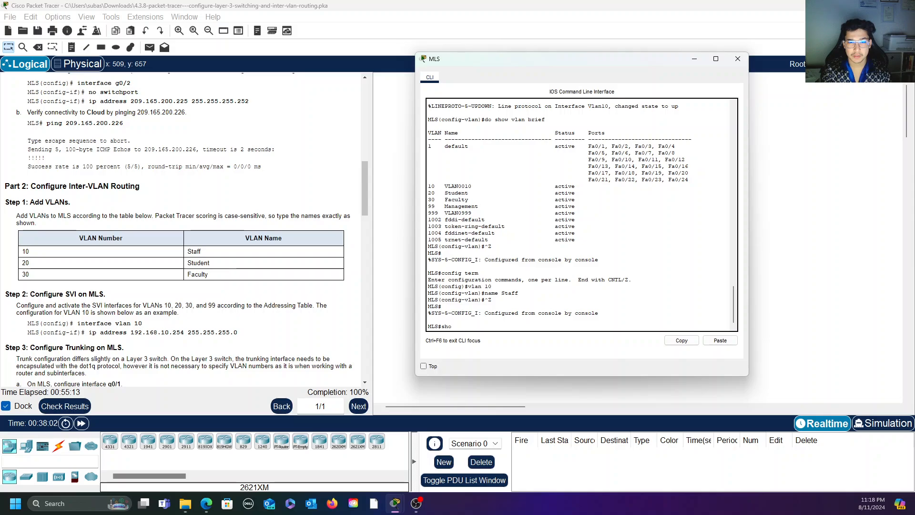
{"action": "type", "text": "w ipv6 route"}
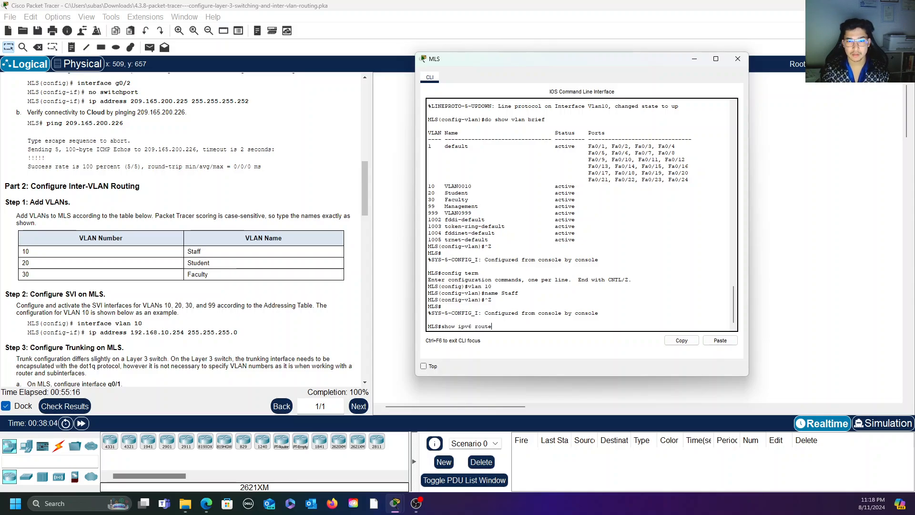
{"action": "key", "text": "Return"}
{"action": "key", "text": "space"}
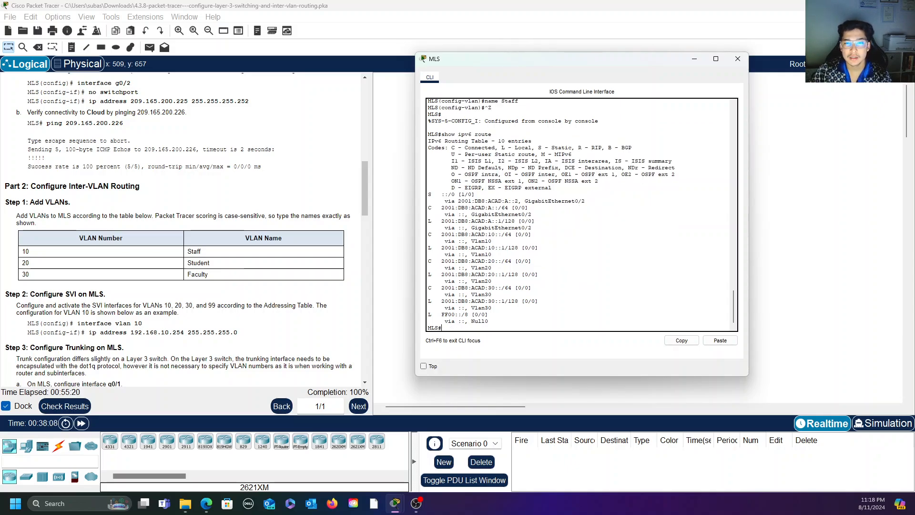
{"action": "scroll", "coordinate": [164, 235], "scroll_direction": "down", "scroll_amount": 15}
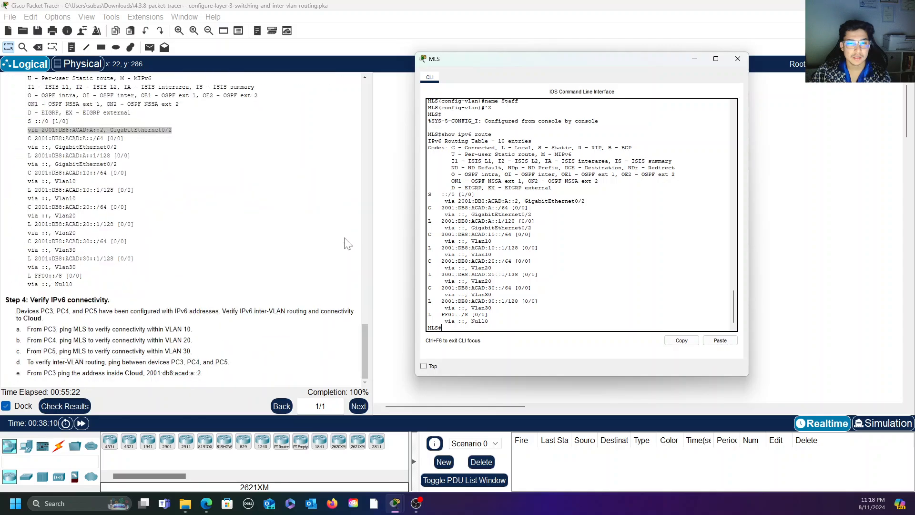
{"action": "scroll", "coordinate": [162, 234], "scroll_direction": "up", "scroll_amount": 3}
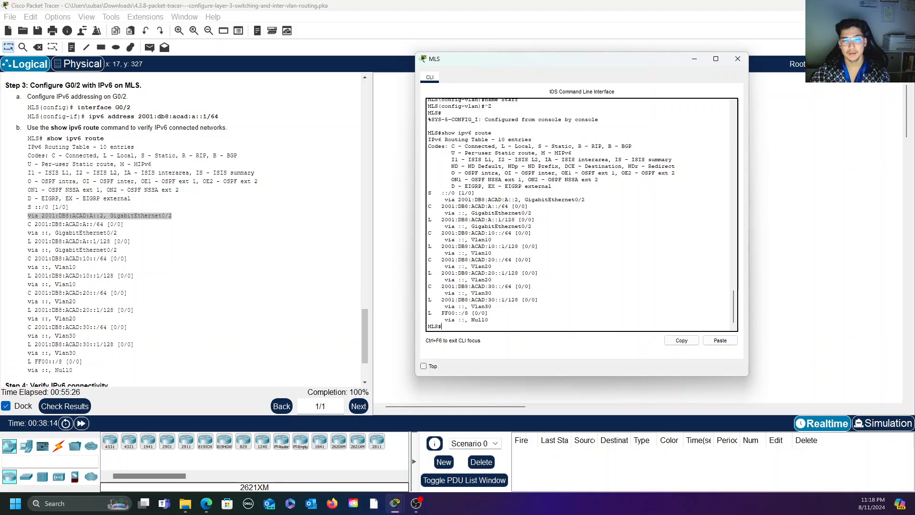
{"action": "scroll", "coordinate": [211, 374], "scroll_direction": "down", "scroll_amount": 3}
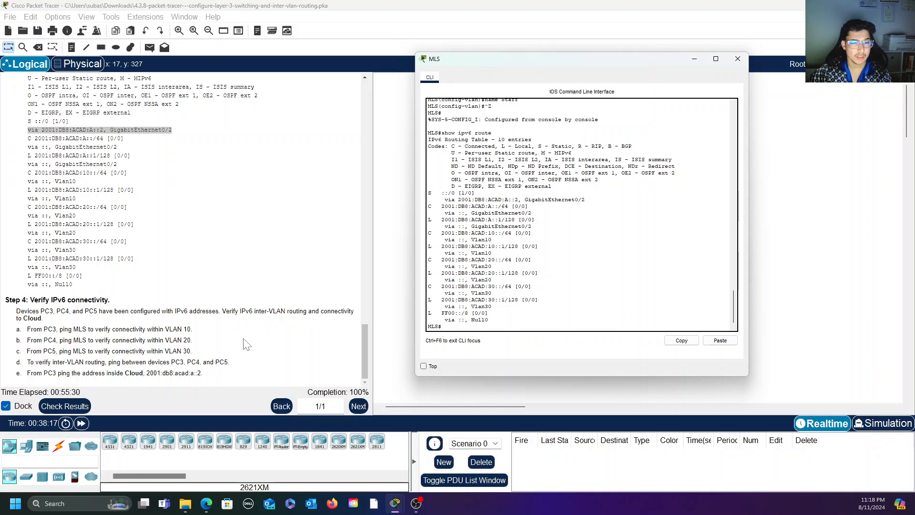
- Look back through the MLS output at the VLAN 10 and G0/2 commands and compare them with the lab instructions
{"action": "scroll", "coordinate": [244, 333], "scroll_direction": "up", "scroll_amount": 15}
{"action": "scroll", "coordinate": [239, 311], "scroll_direction": "up", "scroll_amount": 3}
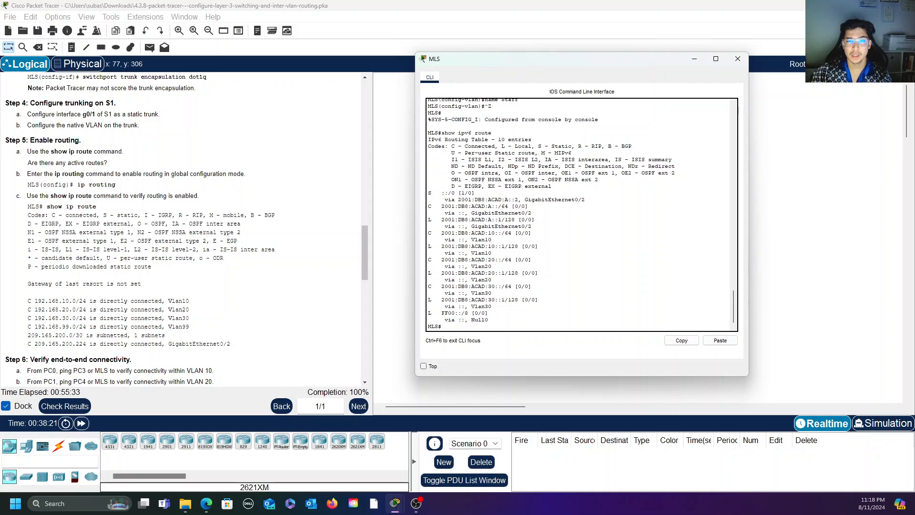
{"action": "scroll", "coordinate": [578, 214], "scroll_direction": "up", "scroll_amount": 5}
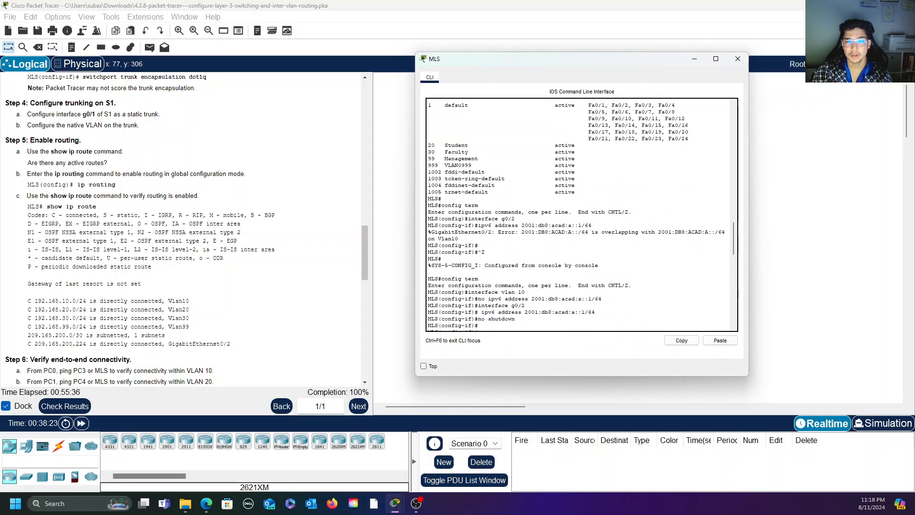
{"action": "scroll", "coordinate": [577, 214], "scroll_direction": "down", "scroll_amount": 3}
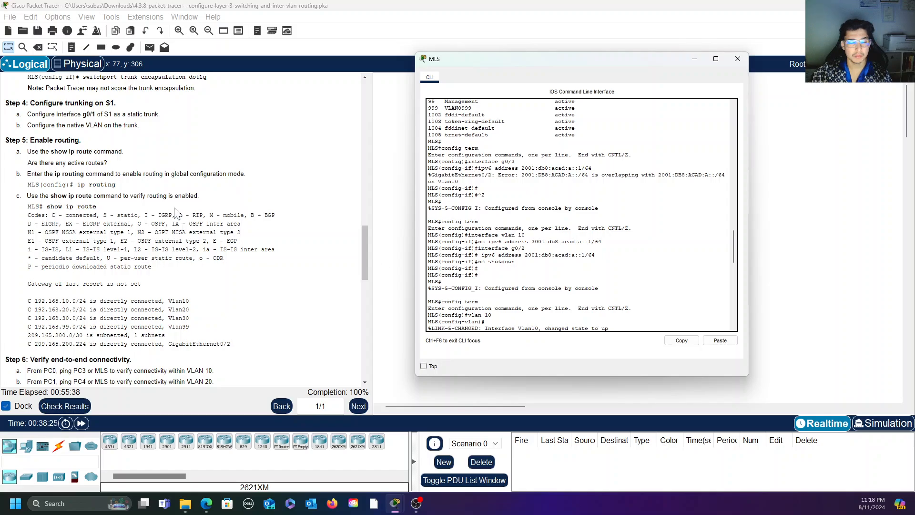
{"action": "scroll", "coordinate": [176, 214], "scroll_direction": "down", "scroll_amount": 10}
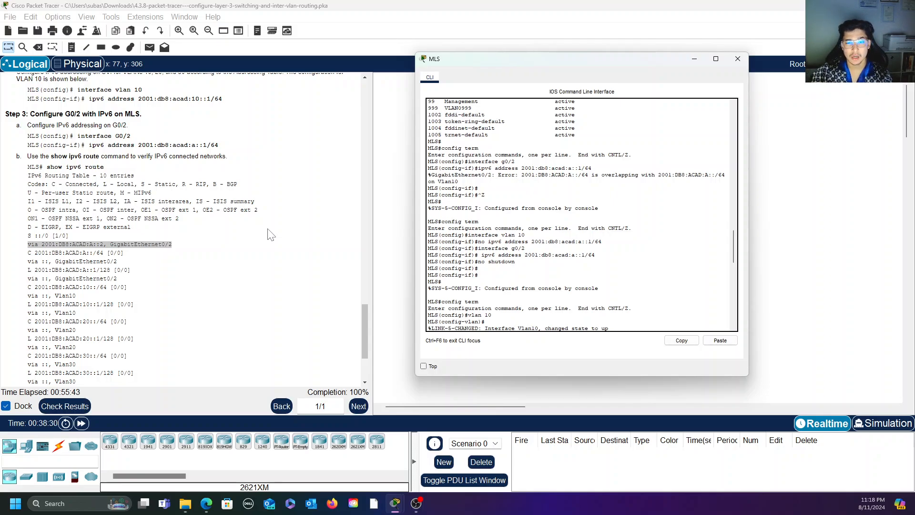
{"action": "type", "text": "show ipv6 route"}
{"action": "key", "text": "Return"}
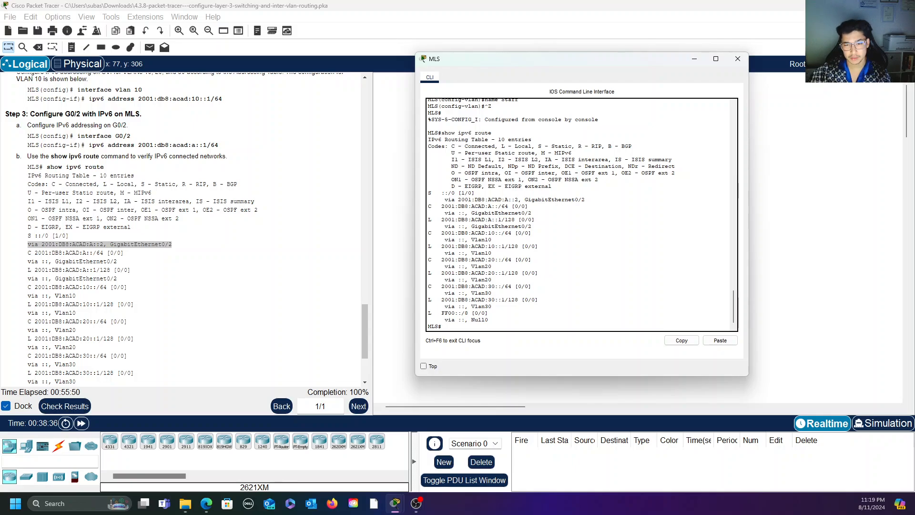
{"action": "scroll", "coordinate": [579, 214], "scroll_direction": "up", "scroll_amount": 10}
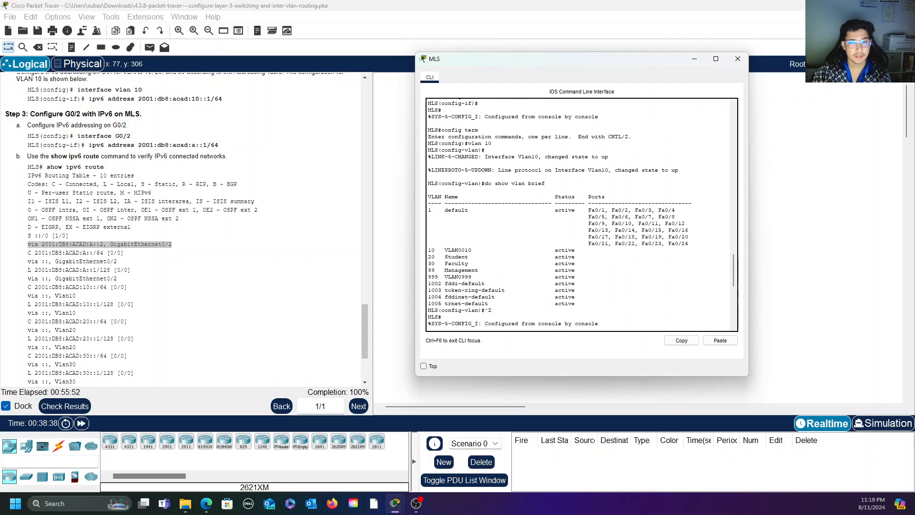
{"action": "scroll", "coordinate": [579, 214], "scroll_direction": "down", "scroll_amount": 10}
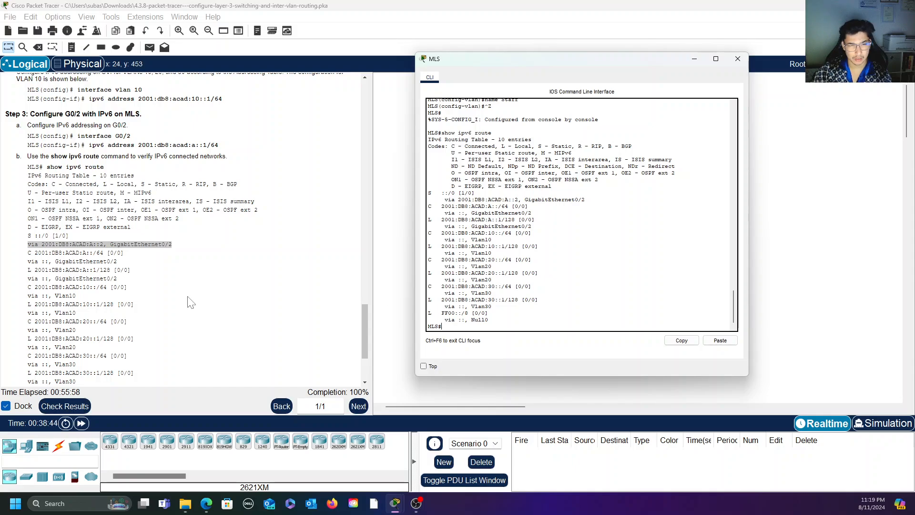
- Review the IPv6 connectivity checks in Step 4 and the VLAN table in Part 2 alongside the MLS output
{"action": "left_click_drag", "start_coordinate": [364, 326], "coordinate": [378, 372]}
{"action": "mouse_move", "coordinate": [395, 504]}
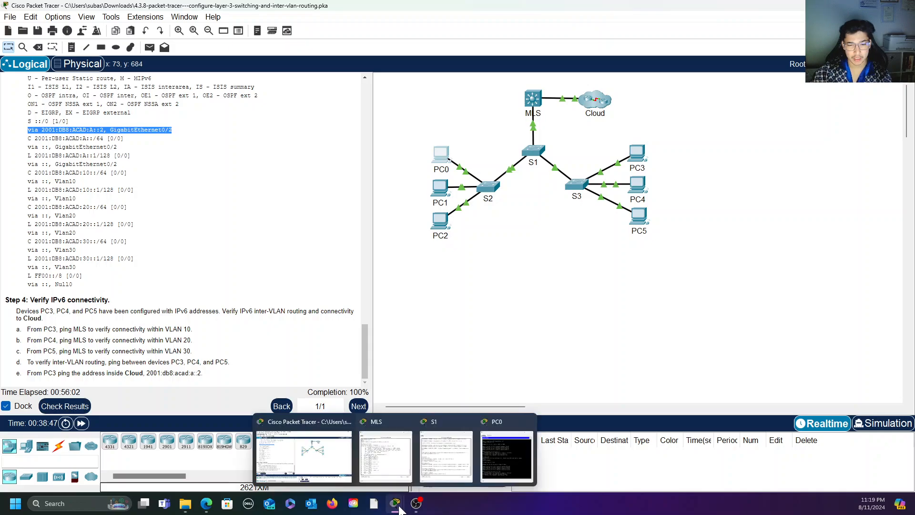
{"action": "left_click", "coordinate": [385, 458]}
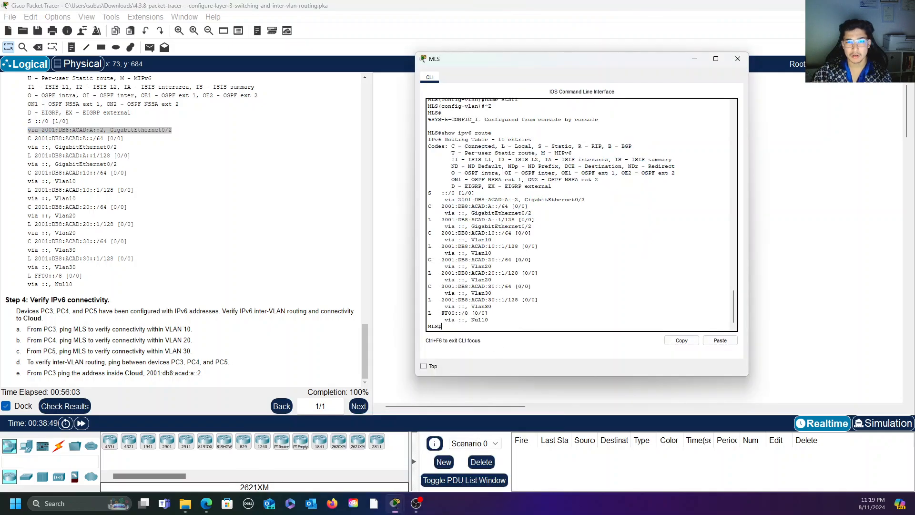
{"action": "scroll", "coordinate": [580, 215], "scroll_direction": "up", "scroll_amount": 15}
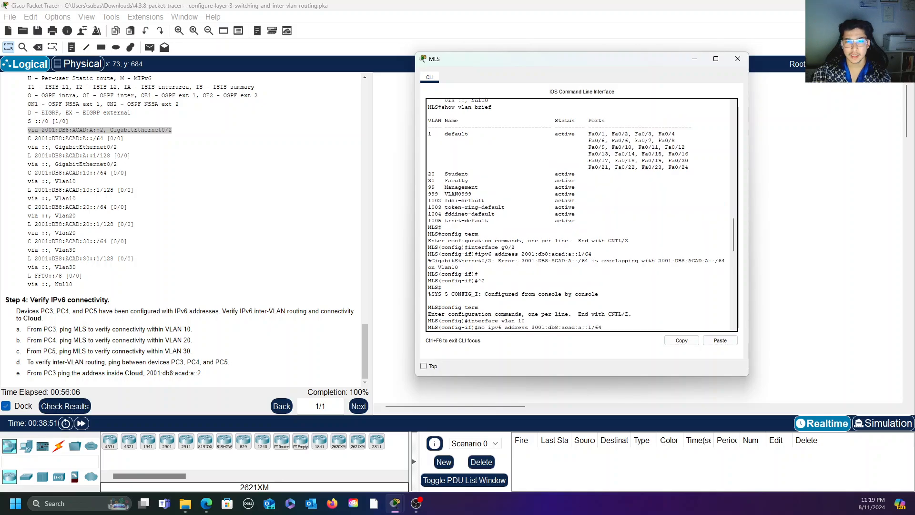
{"action": "scroll", "coordinate": [579, 215], "scroll_direction": "down", "scroll_amount": 15}
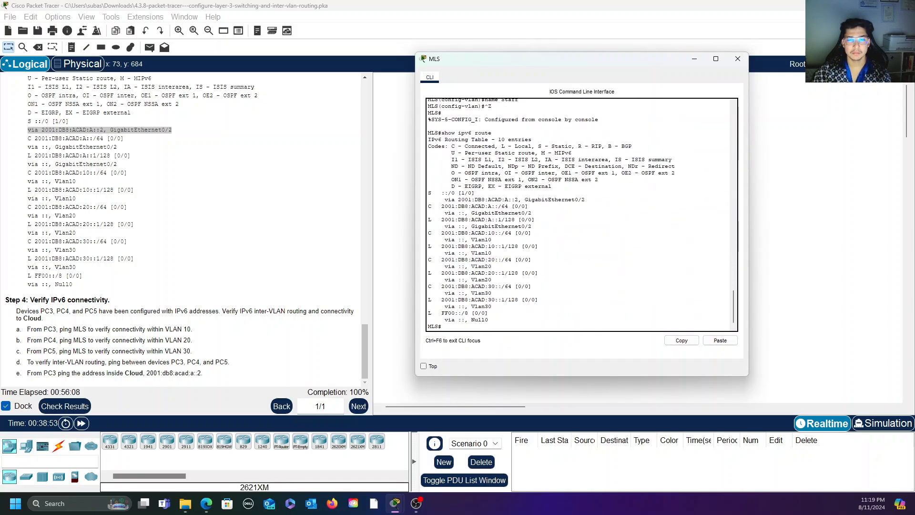
{"action": "left_click_drag", "start_coordinate": [364, 342], "coordinate": [367, 198]}
{"action": "mouse_move", "coordinate": [394, 503]}
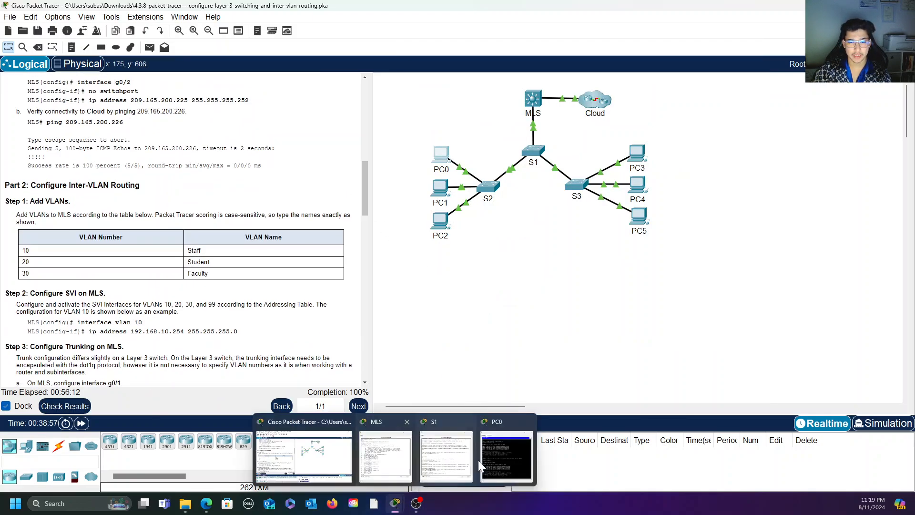
{"action": "left_click", "coordinate": [395, 451]}
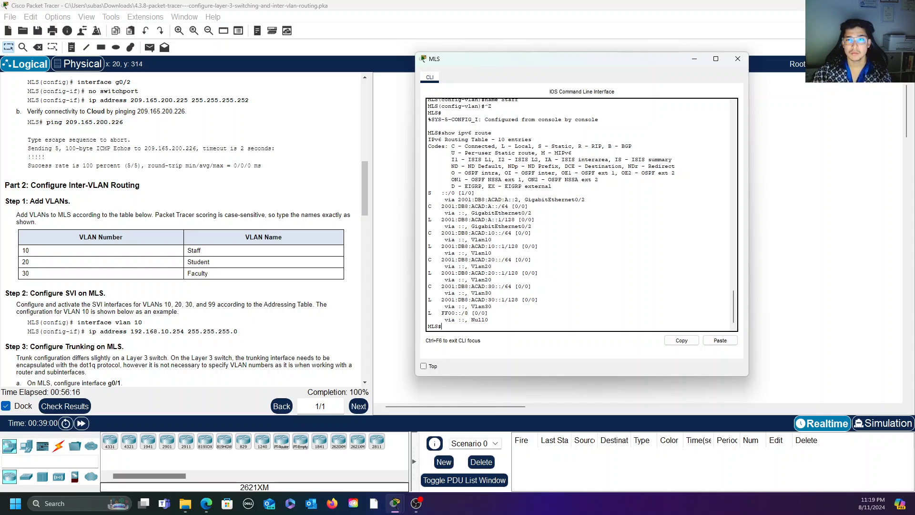
{"action": "left_click_drag", "start_coordinate": [560, 61], "coordinate": [516, 60]}
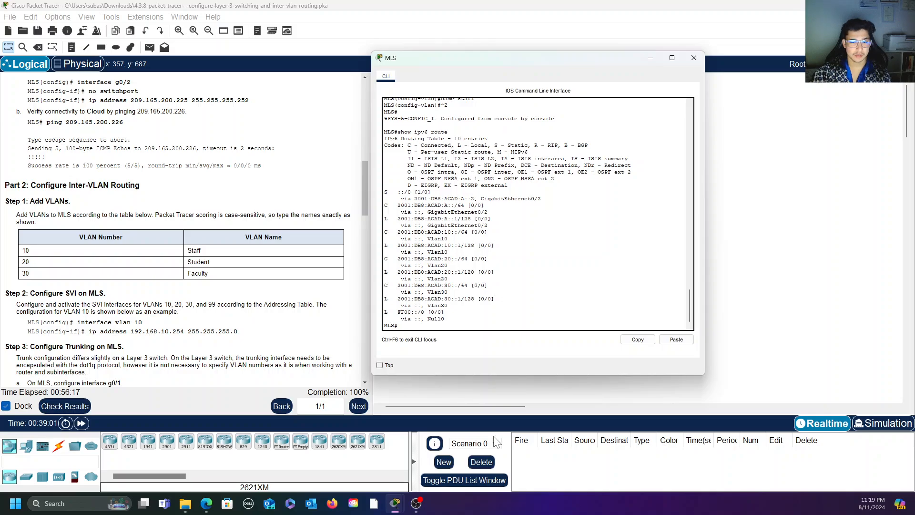